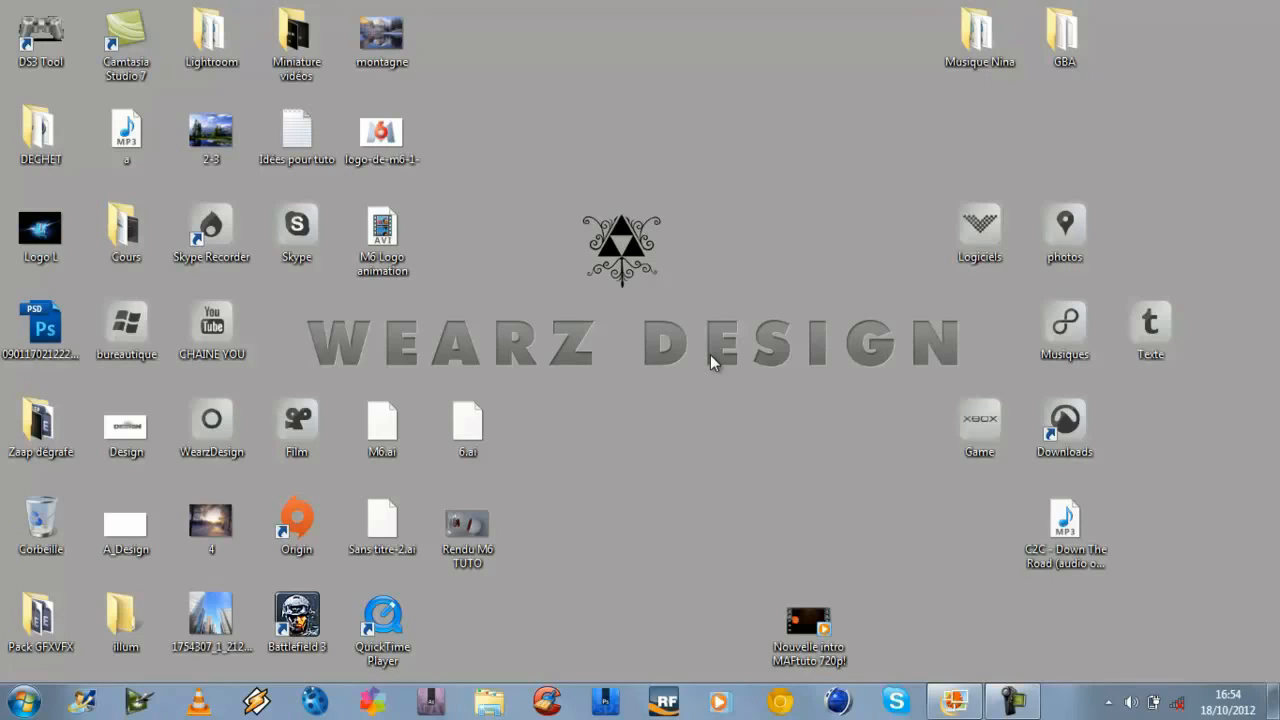
- View the finished M6 render in the photo viewer, close it and answer the Windows colour scheme prompt
left_click(948, 700)
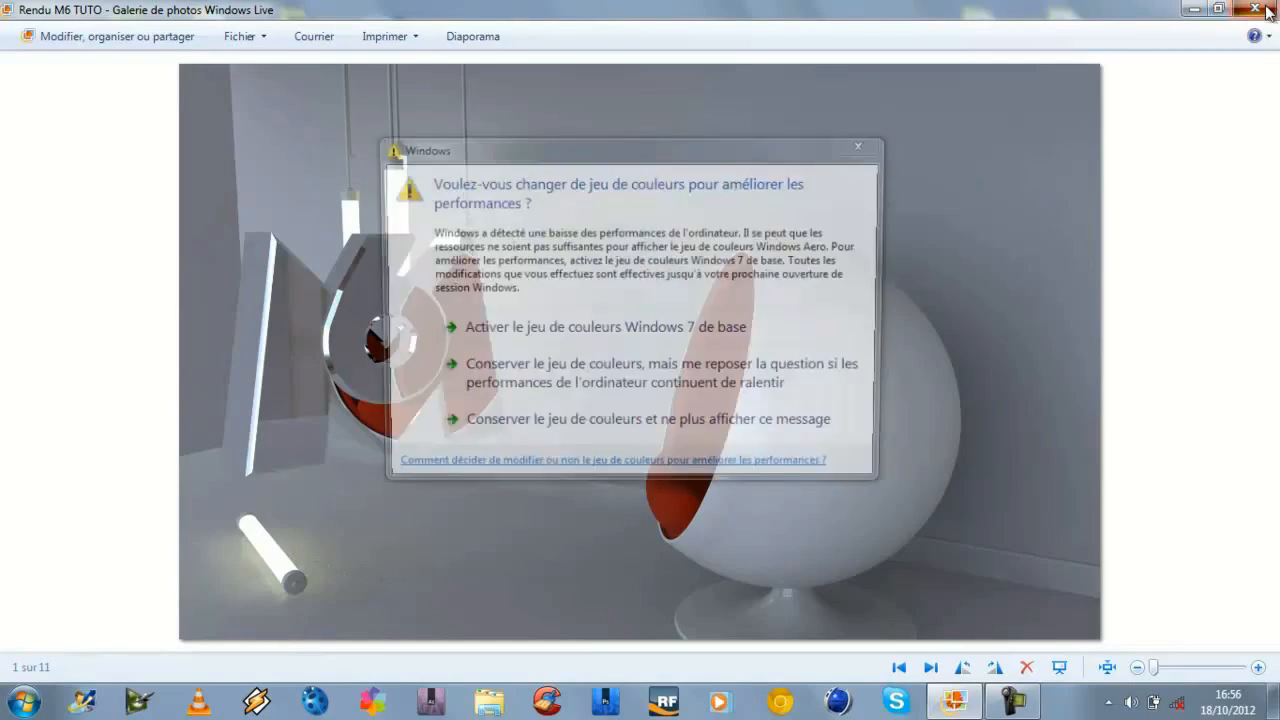
left_click(1266, 10)
left_click(658, 328)
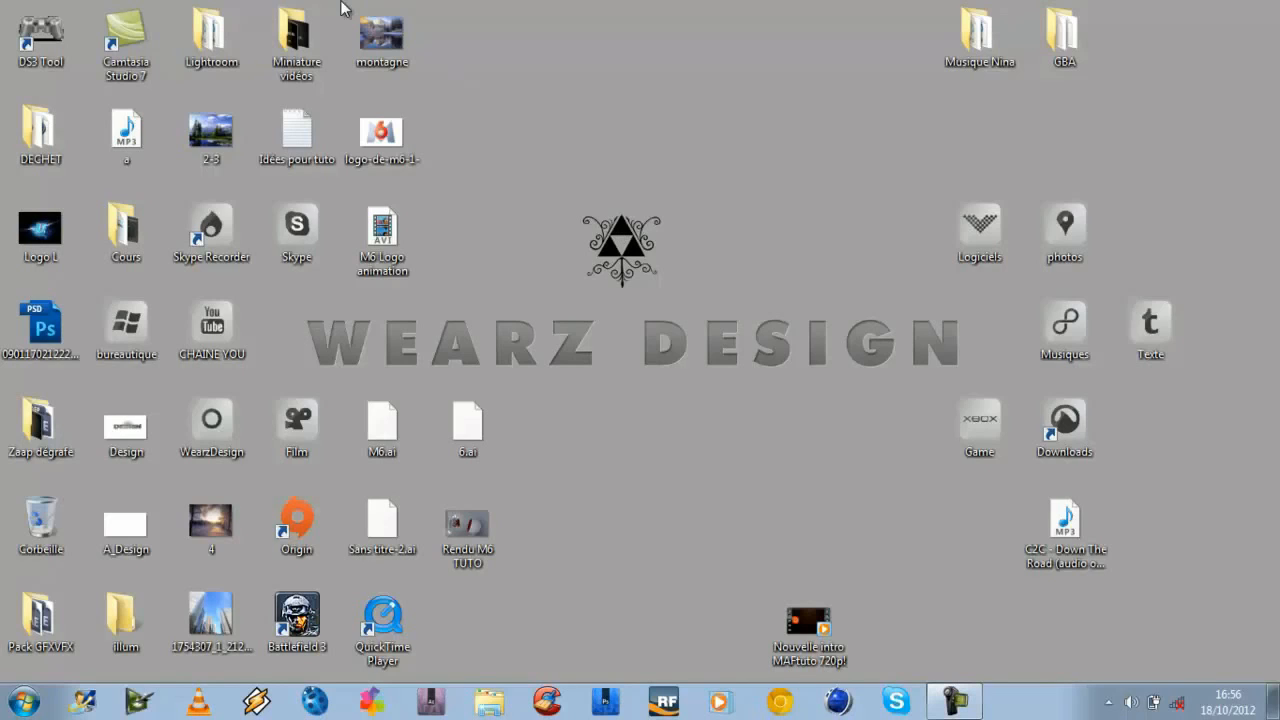
- Move the logo-de-m6-1- image to a free area of the desktop and view it in the photo viewer
left_click_drag(381, 132, 548, 240)
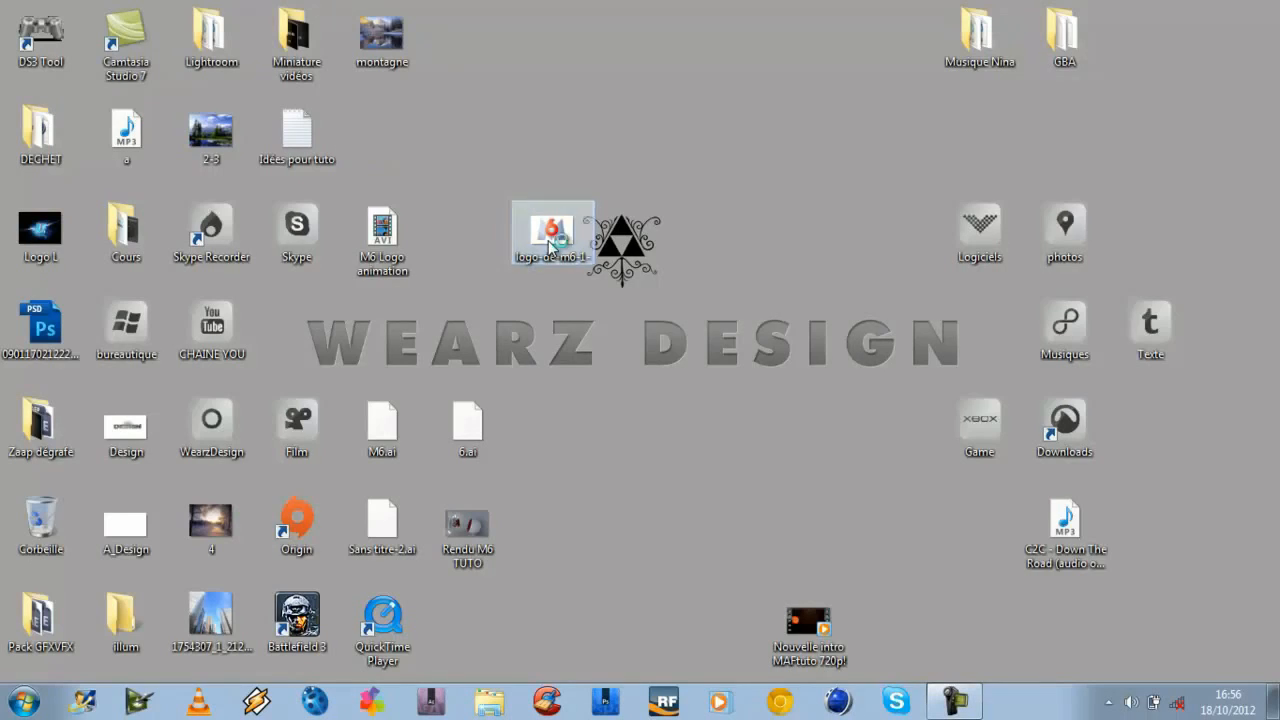
double_click(548, 240)
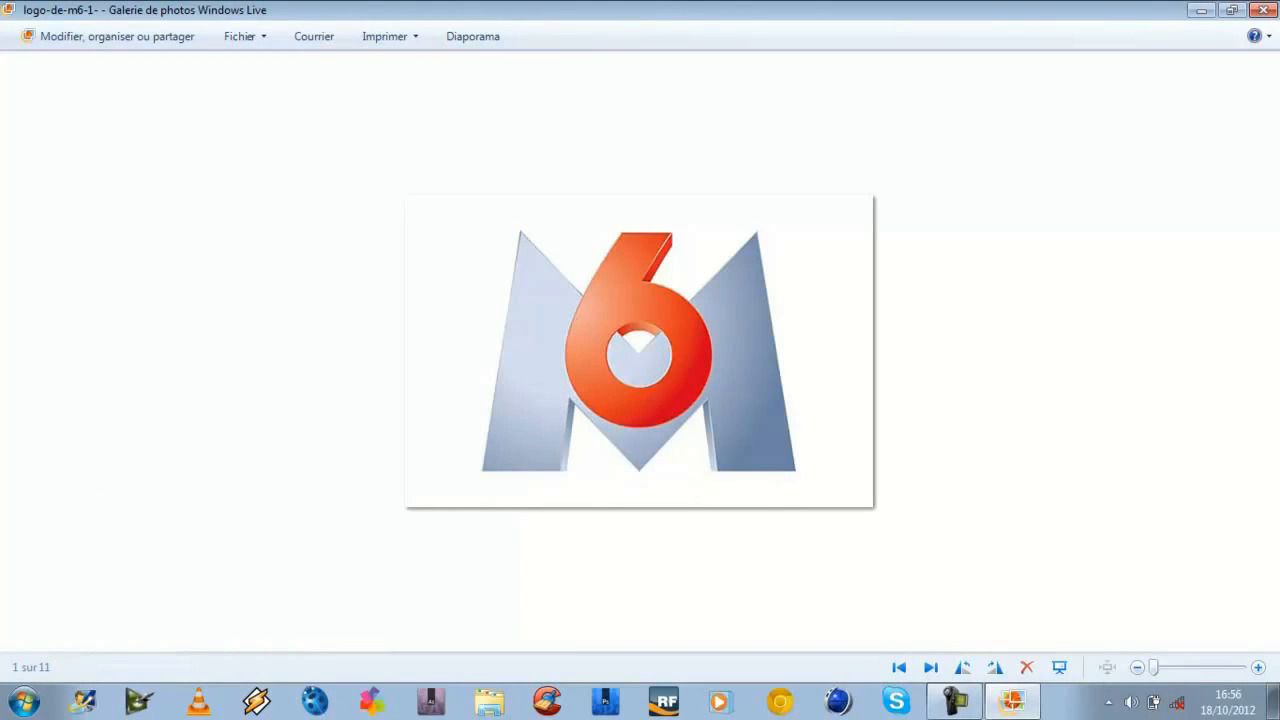
left_click(1264, 10)
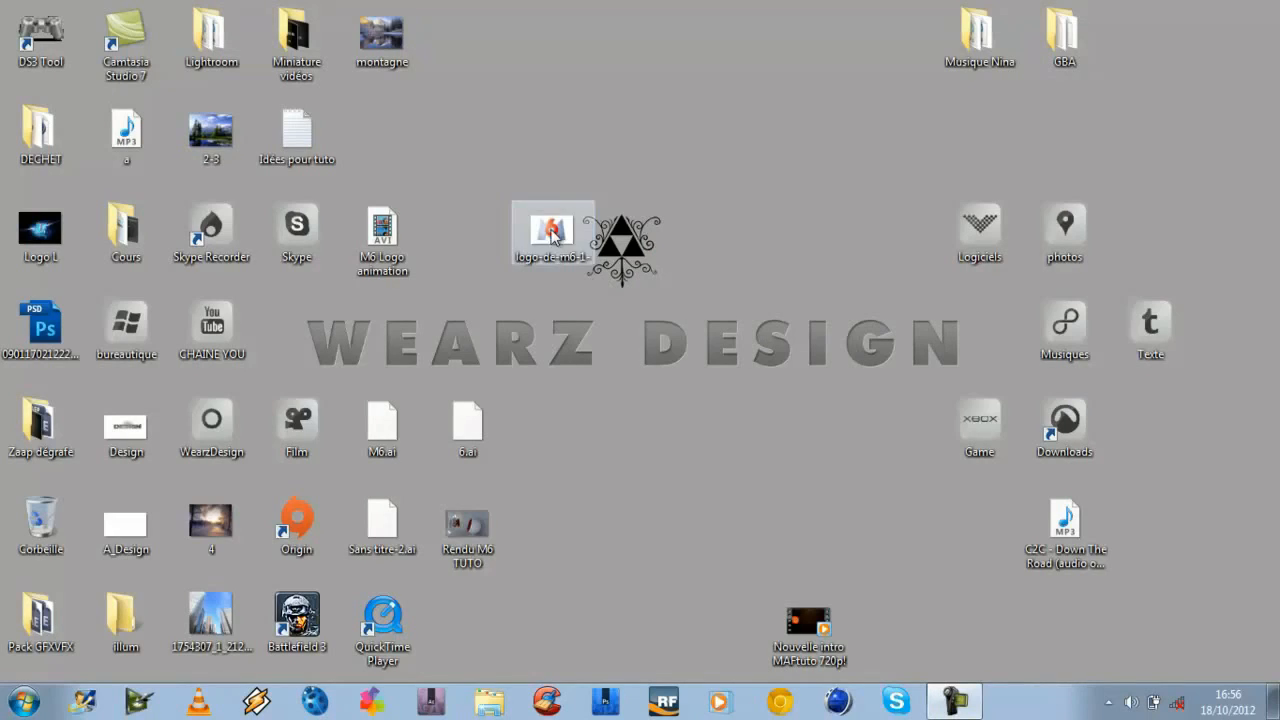
left_click_drag(553, 232, 553, 332)
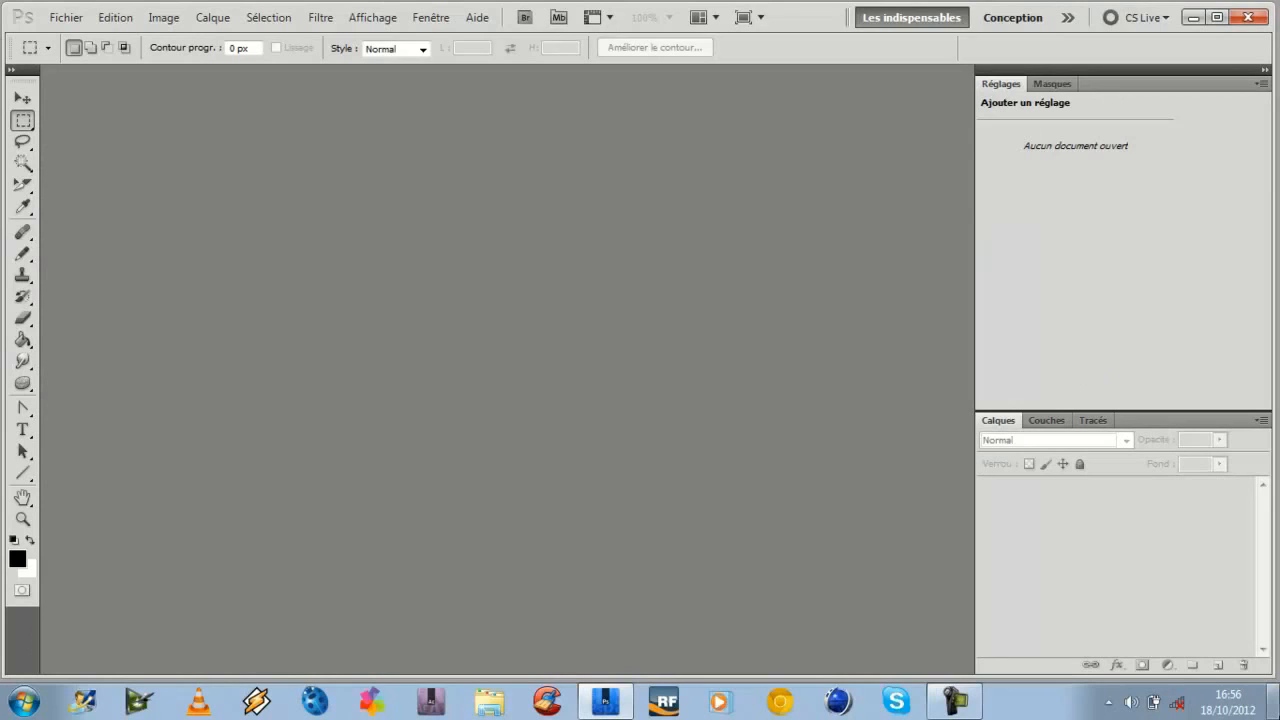
- Switch to Photoshop and create a new 16,02 × 11,99 cm RGB document with a white background
left_click(1275, 703)
left_click(606, 702)
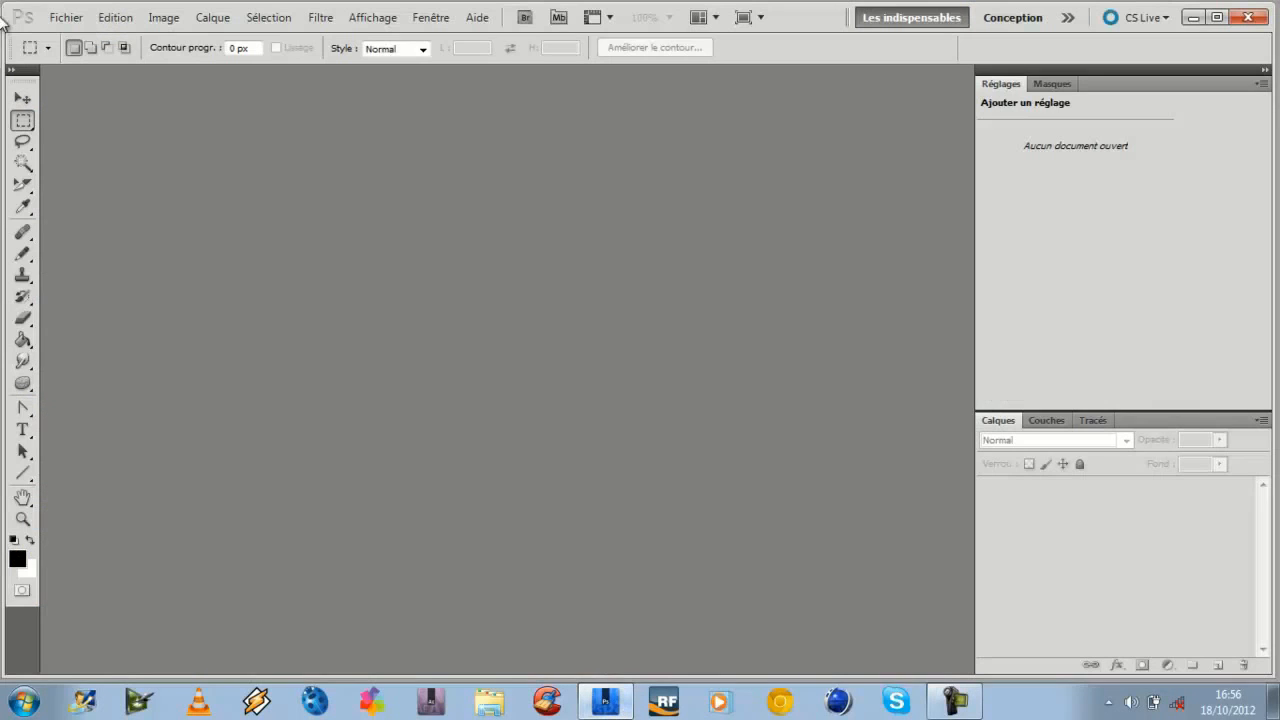
left_click(62, 17)
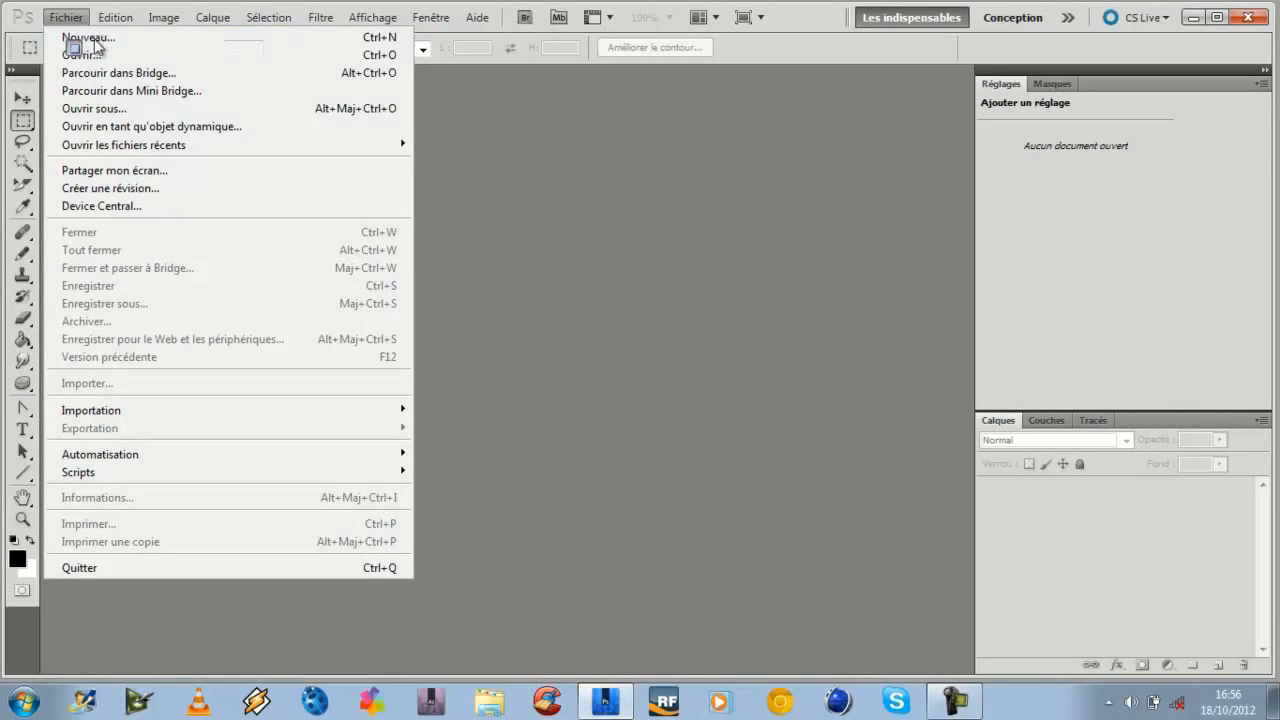
left_click(90, 38)
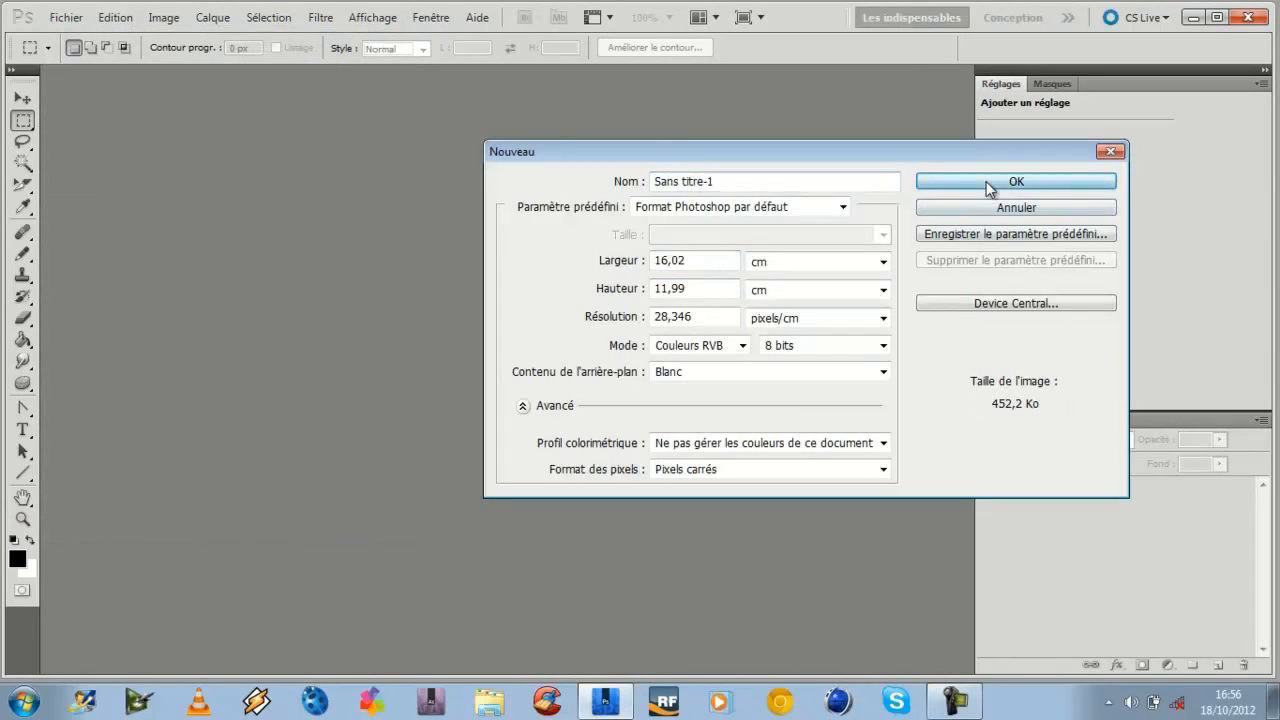
left_click(989, 183)
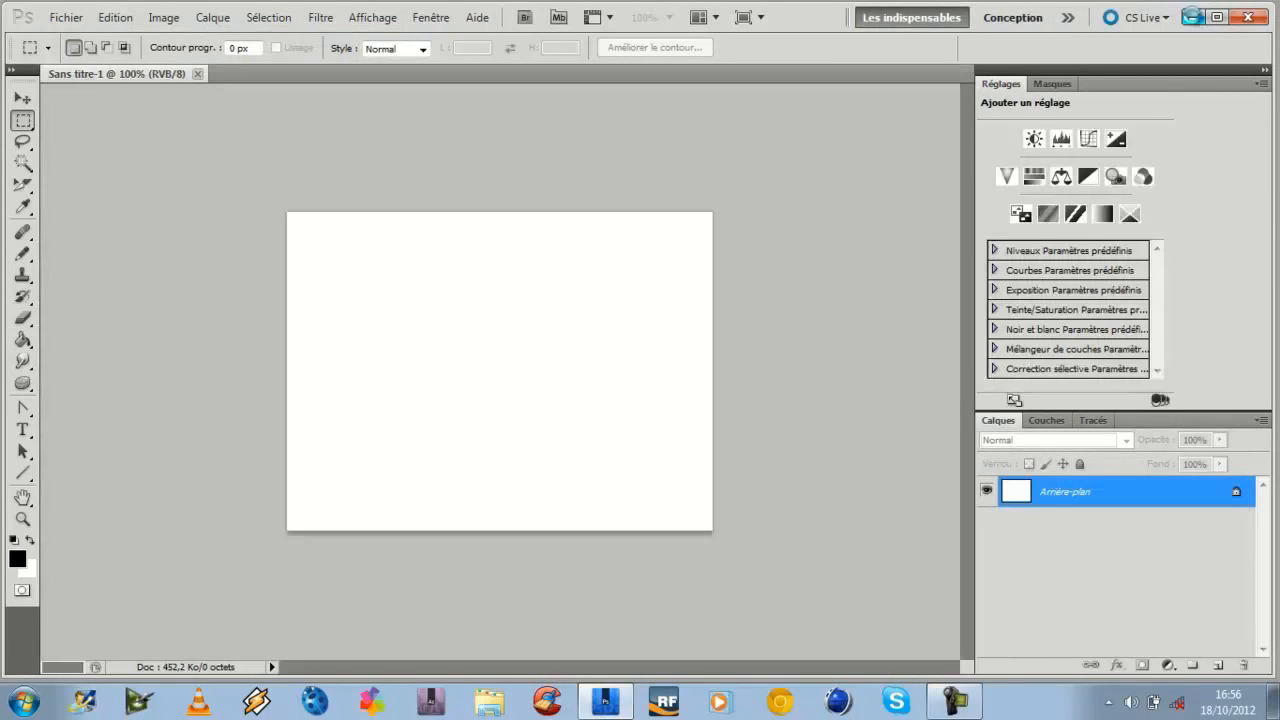
- Place the logo-de-m6-1- image from the desktop into the new document
left_click(1193, 17)
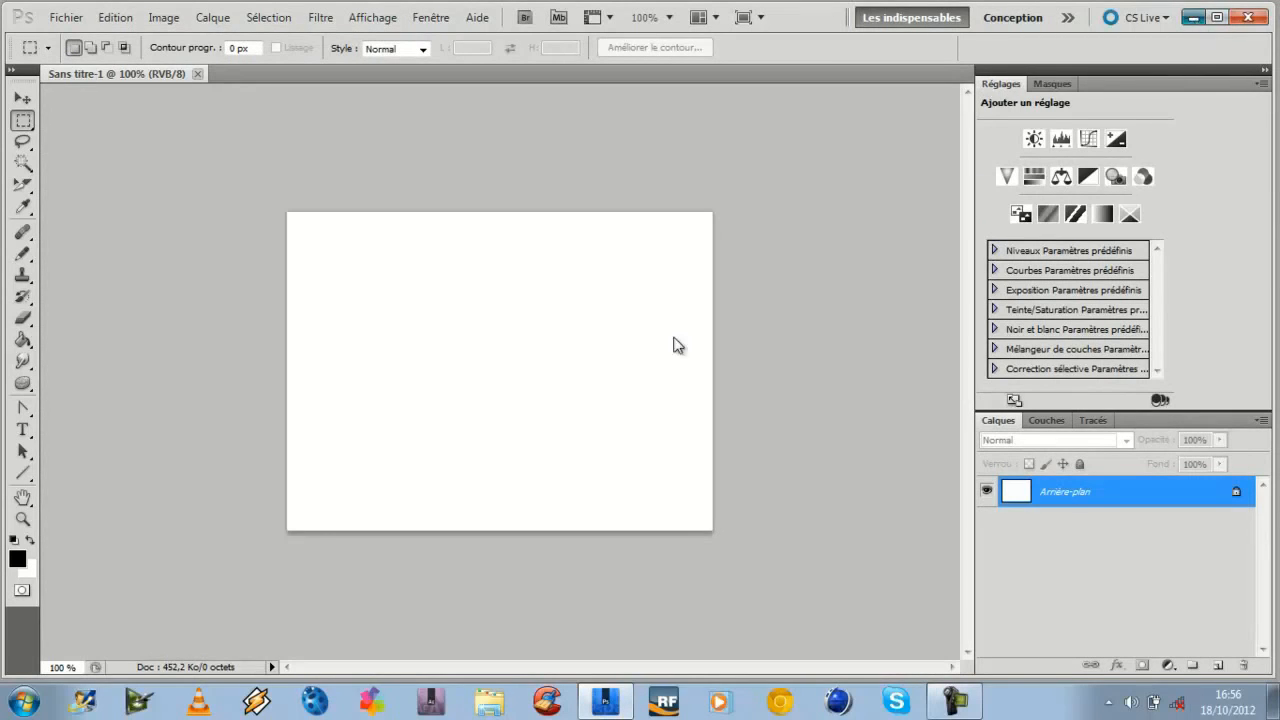
left_click_drag(921, 712, 551, 339)
key("Return")
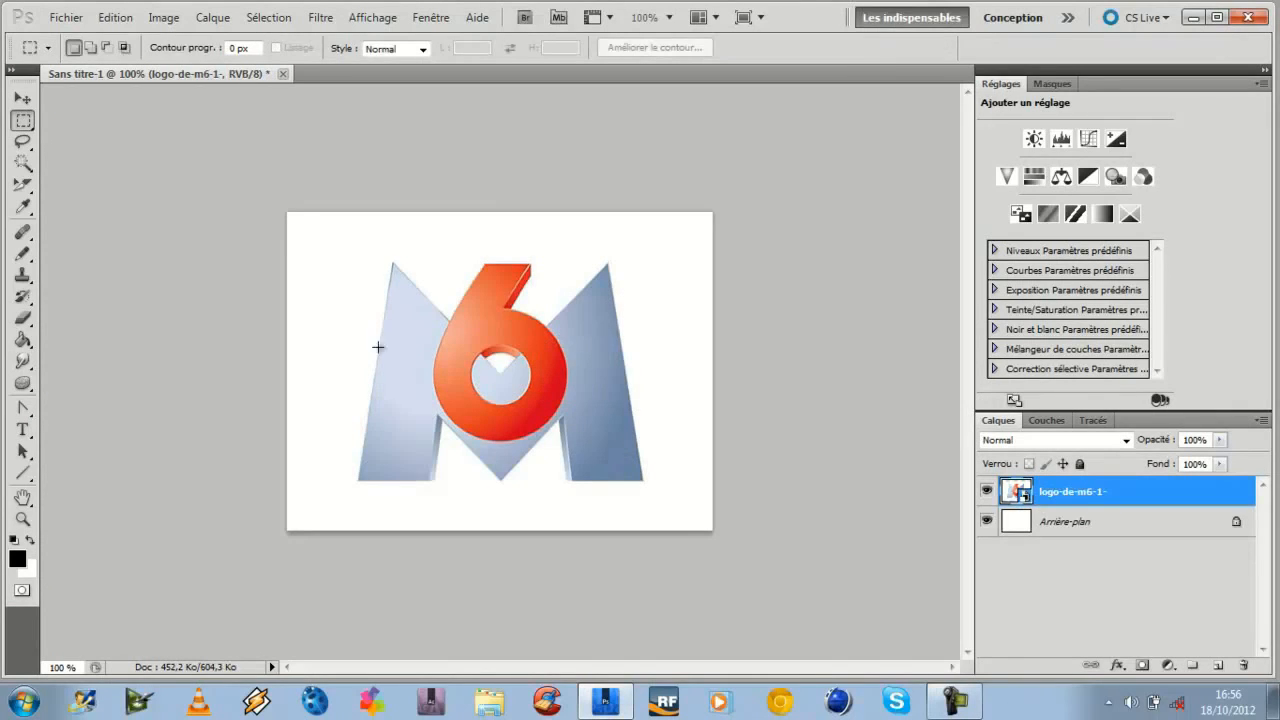
- Add a new empty layer above the placed logo image, in Normal mode at 100 % opacity
left_click(22, 99)
left_click(22, 519)
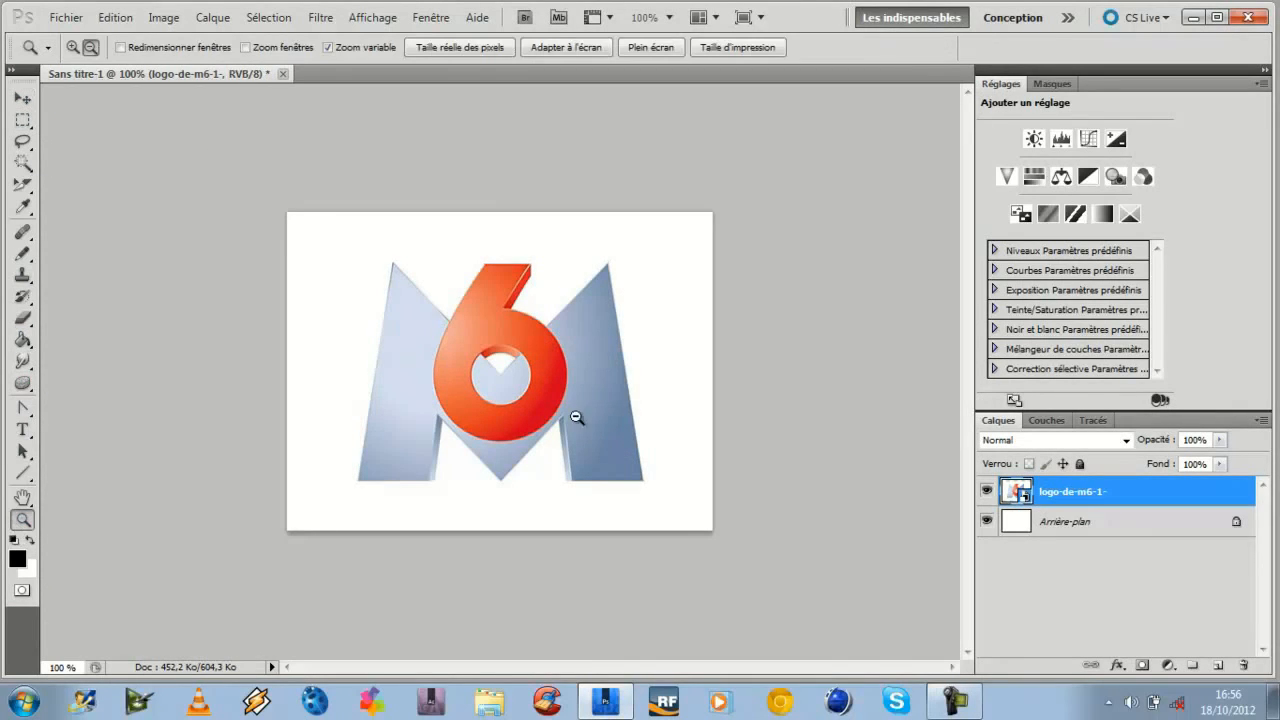
left_click(457, 380, "alt")
left_click(74, 47)
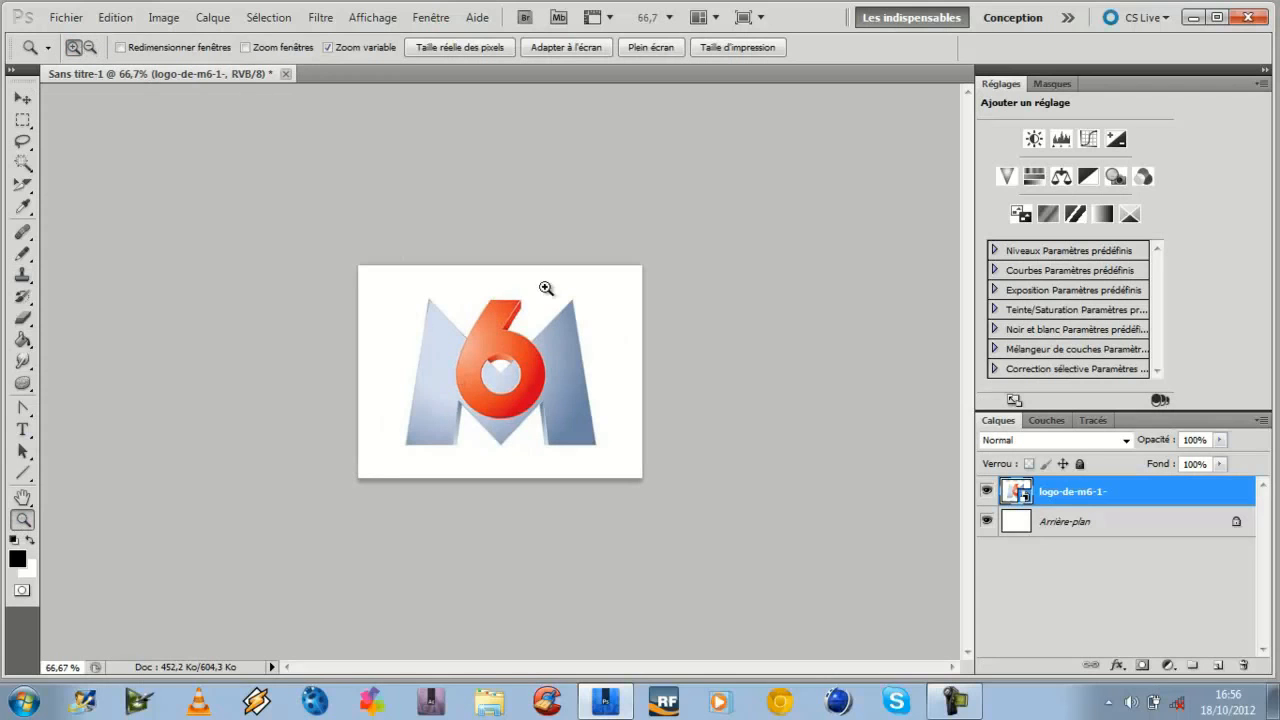
left_click(213, 17)
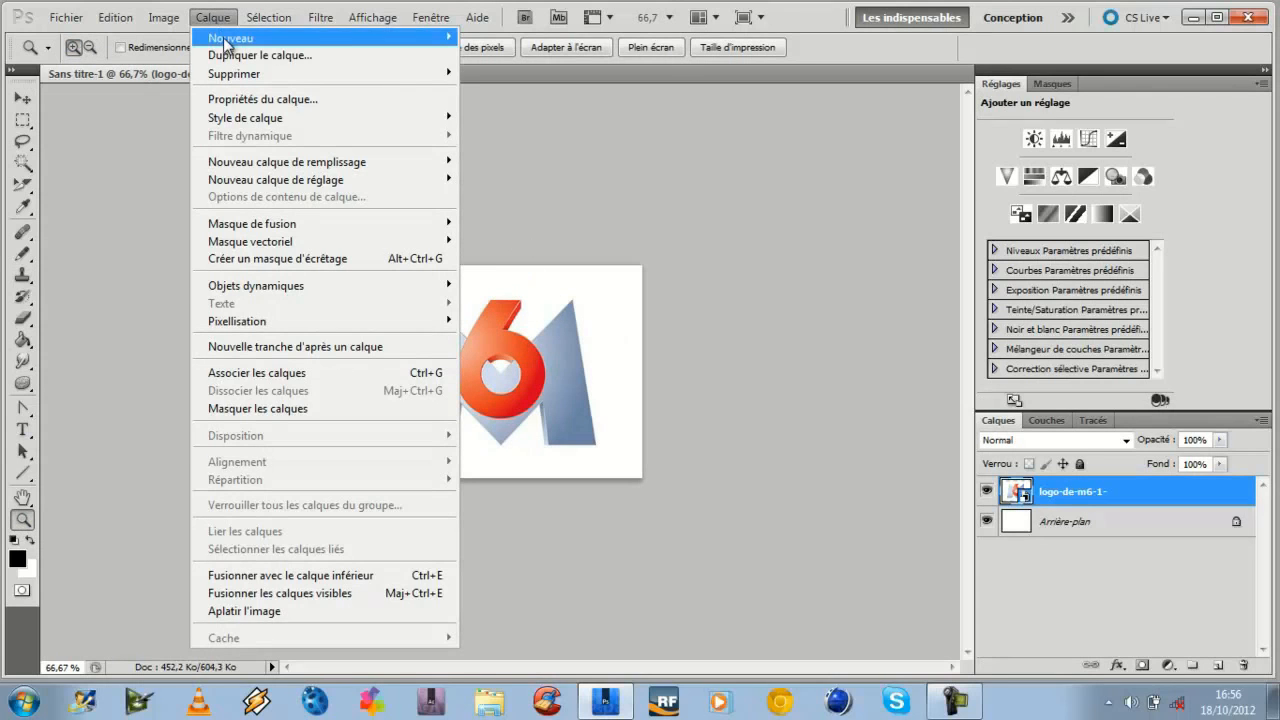
mouse_move(477, 17)
mouse_move(213, 17)
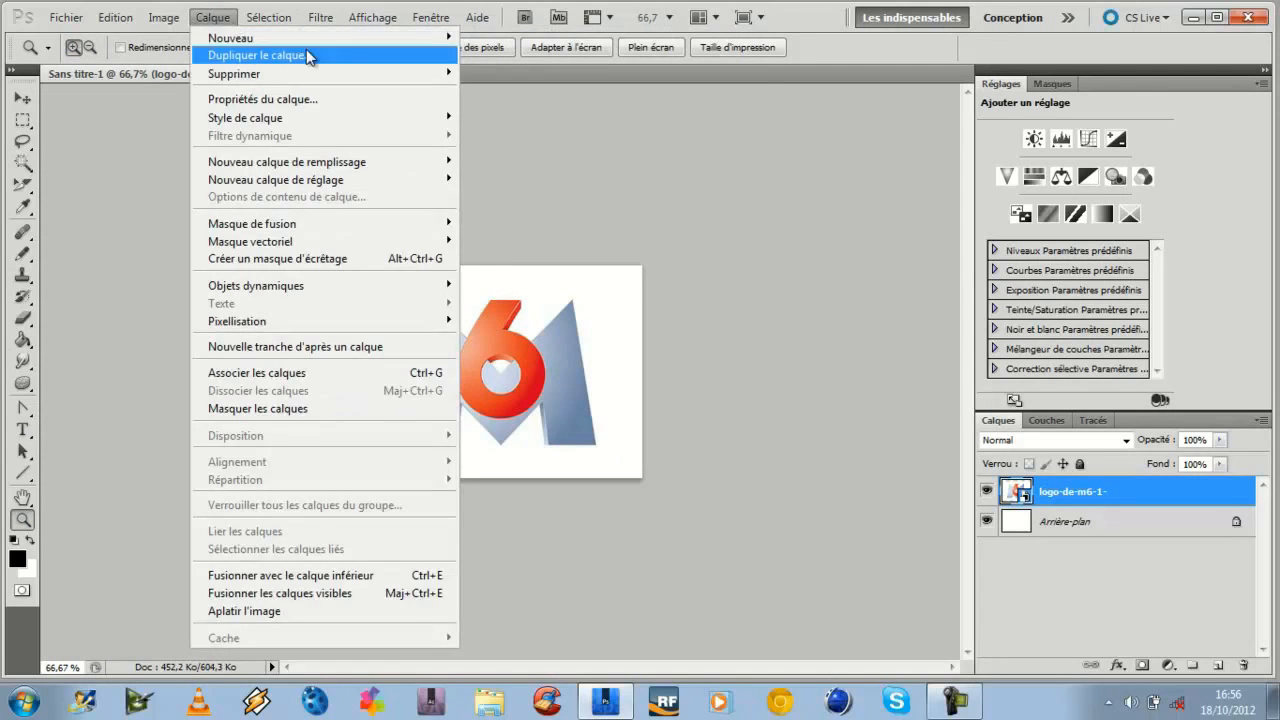
mouse_move(440, 38)
left_click(568, 42)
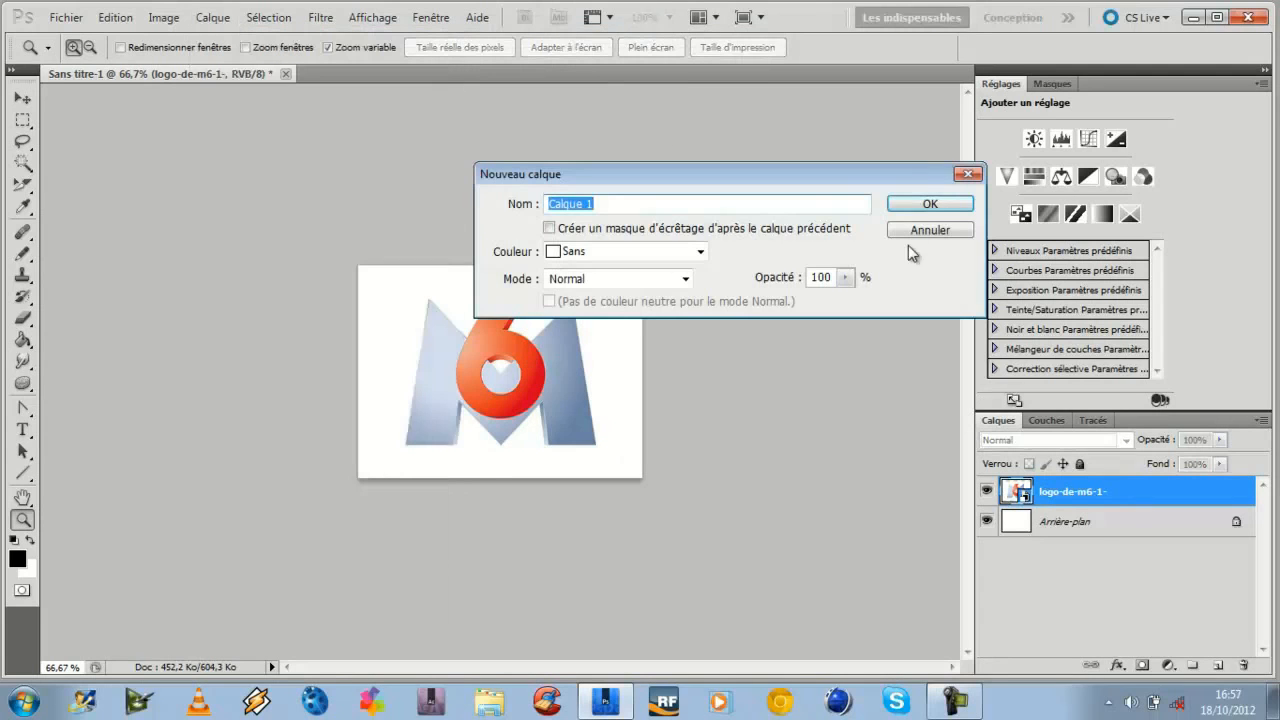
left_click(917, 207)
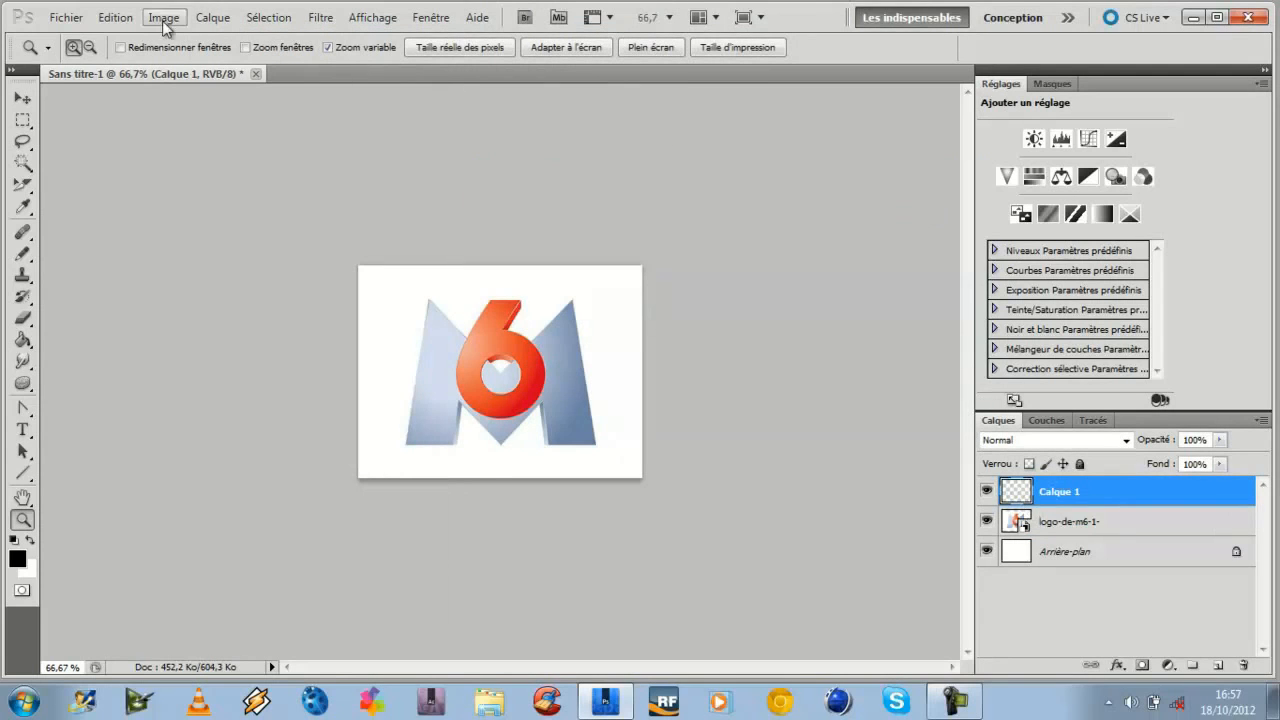
- Trace the outline of the M with the Pen tool as one closed straight-sided path, continuing its upper notch behind the 6
left_click(504, 383)
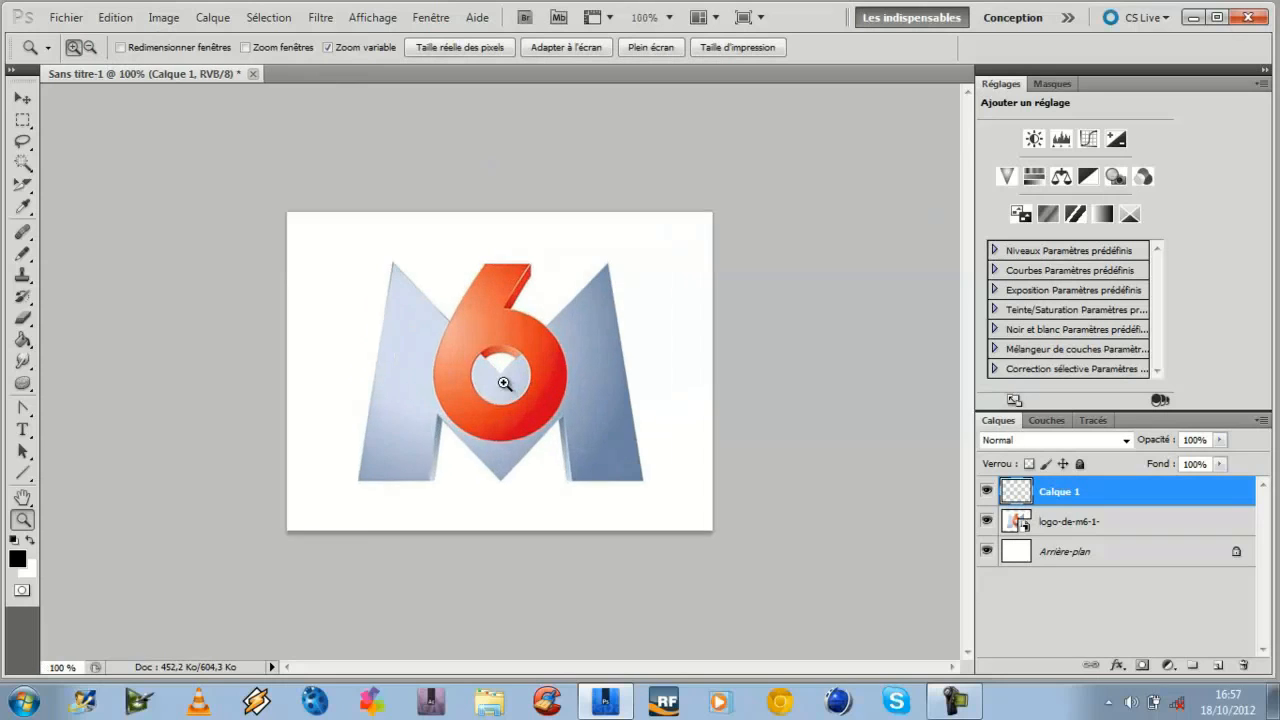
left_click(504, 383)
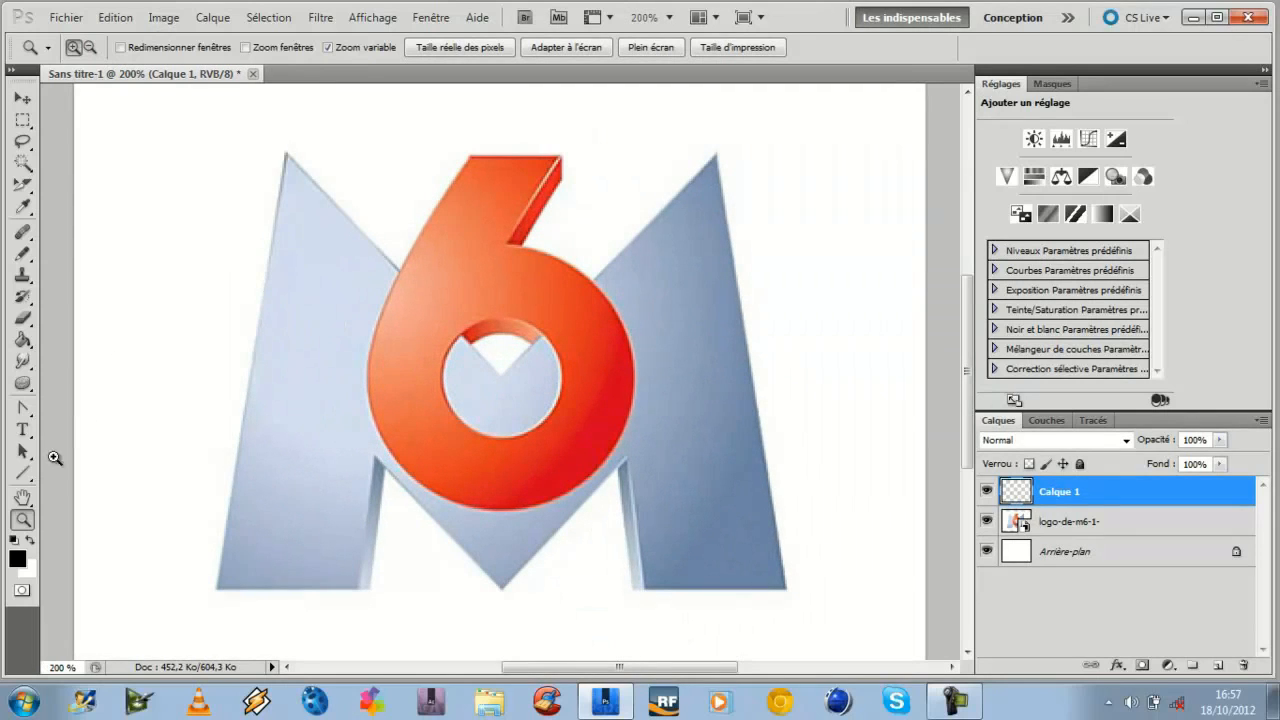
left_click(18, 412)
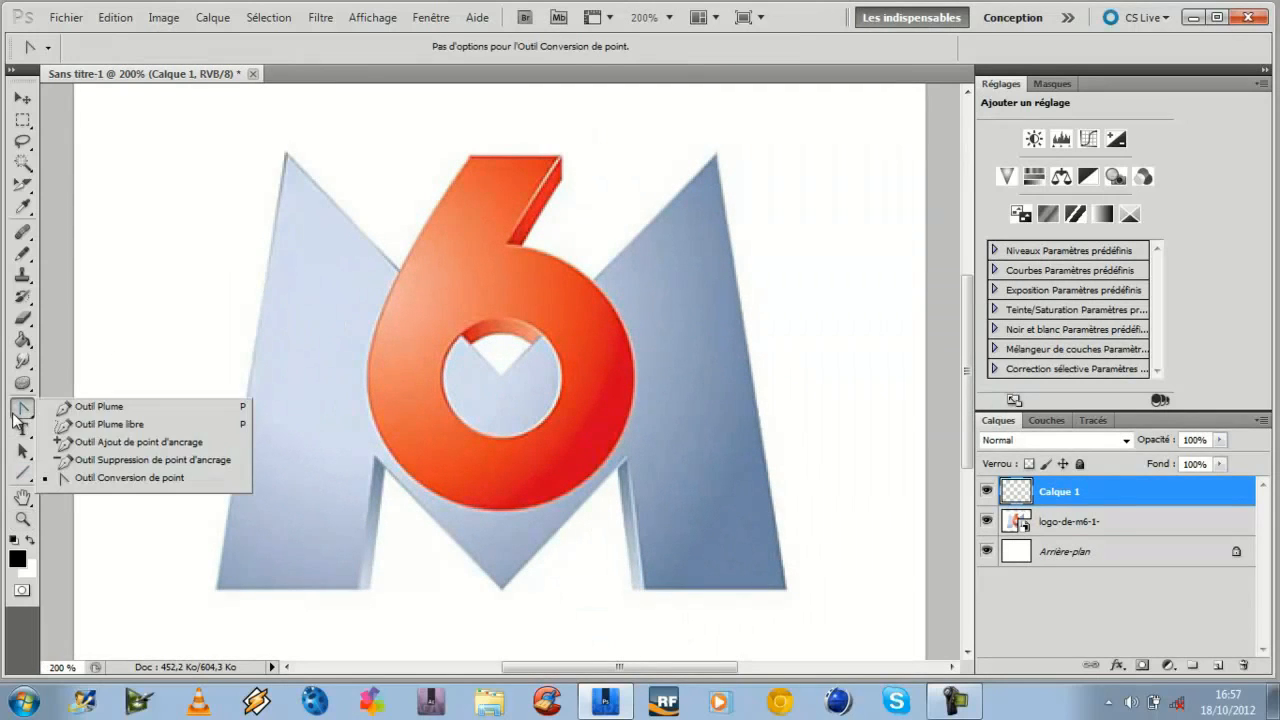
left_click(82, 407)
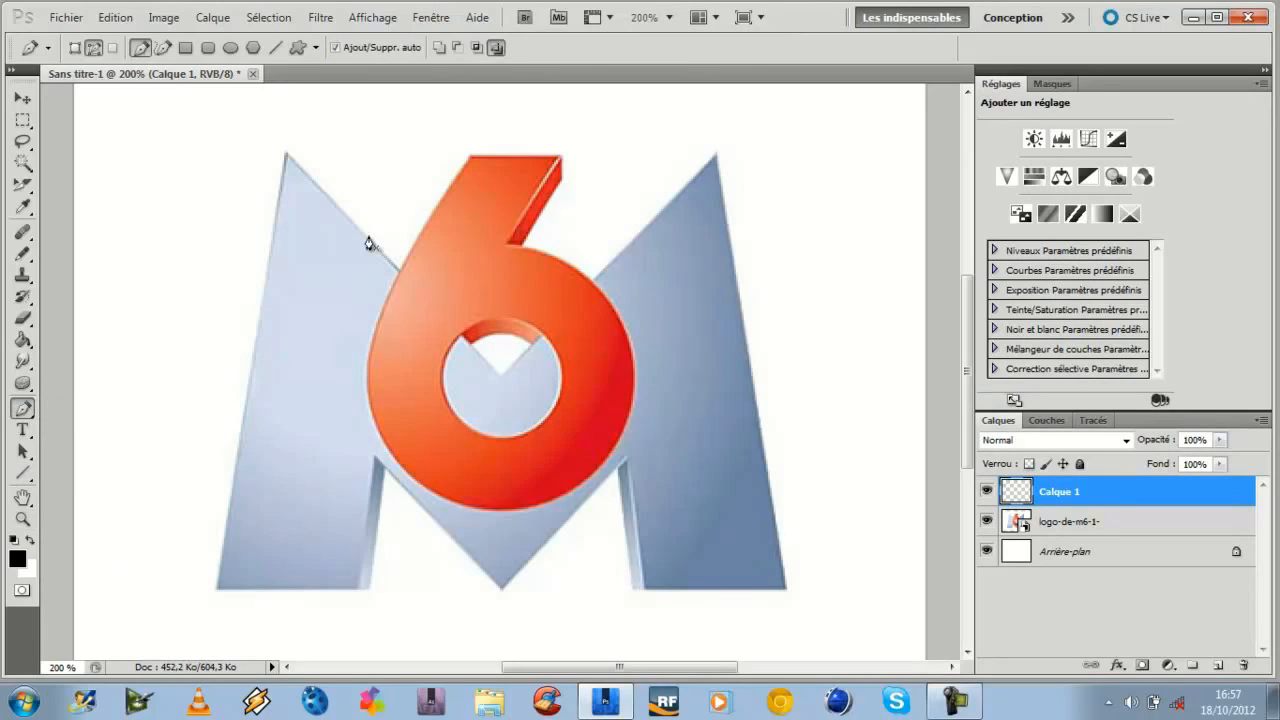
left_click(216, 590)
left_click(285, 155)
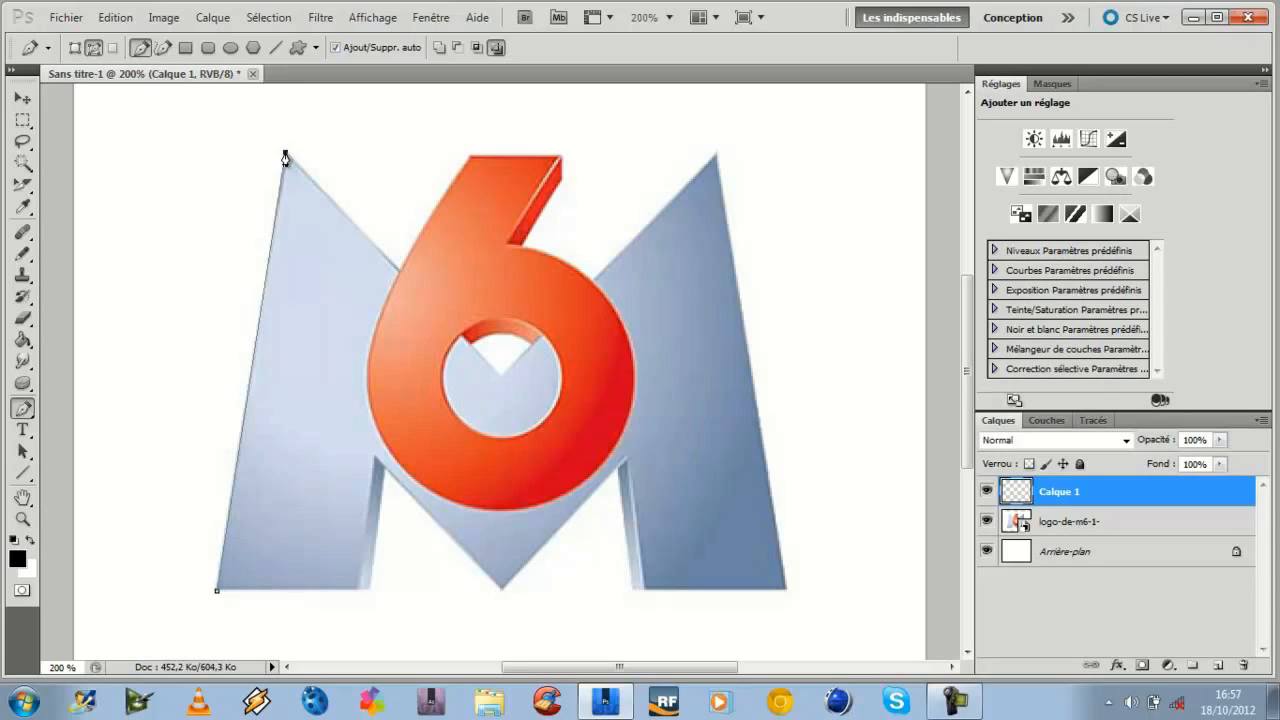
left_click(499, 377)
left_click(716, 155)
left_click(786, 591)
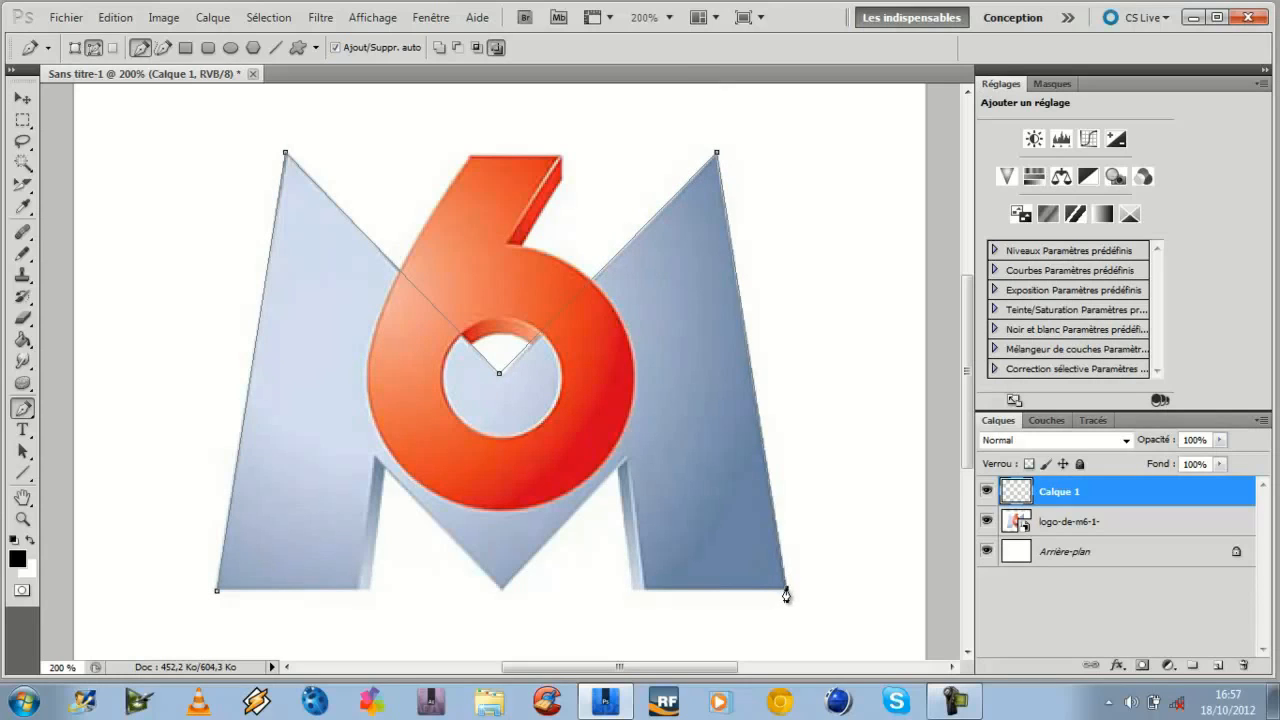
left_click(643, 590)
left_click(626, 463)
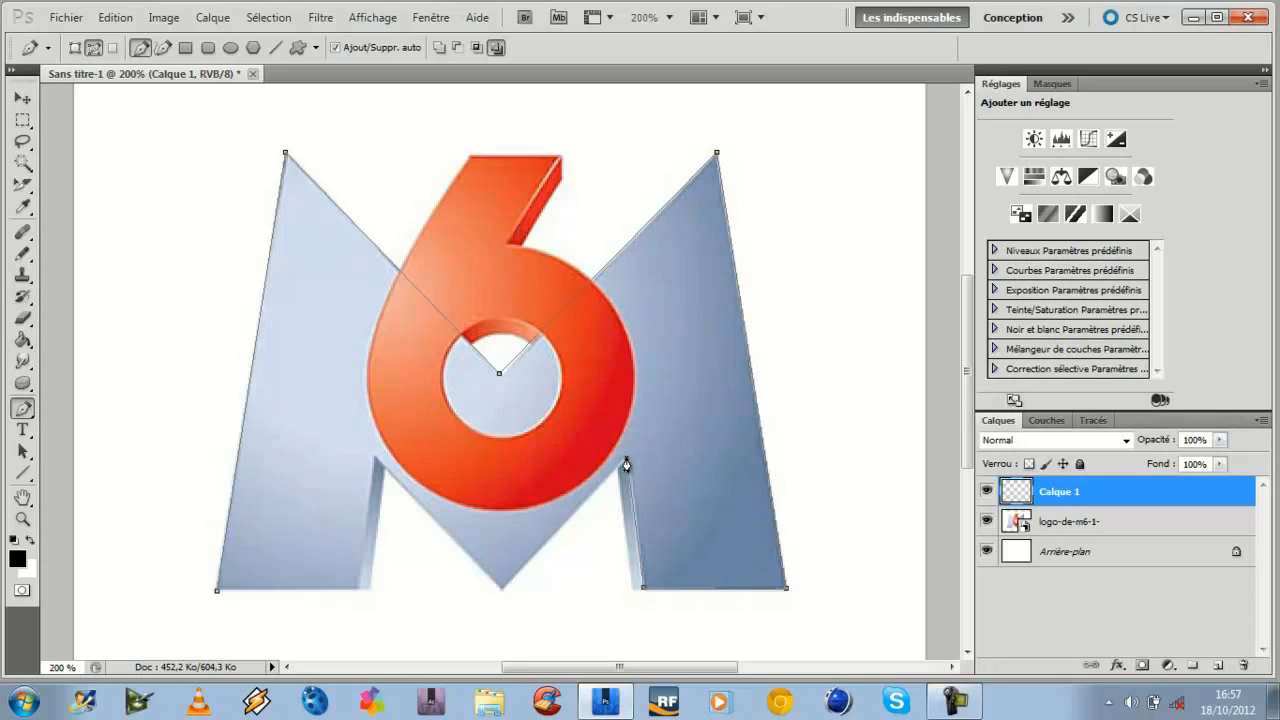
left_click(496, 585)
left_click(375, 460)
left_click(358, 589)
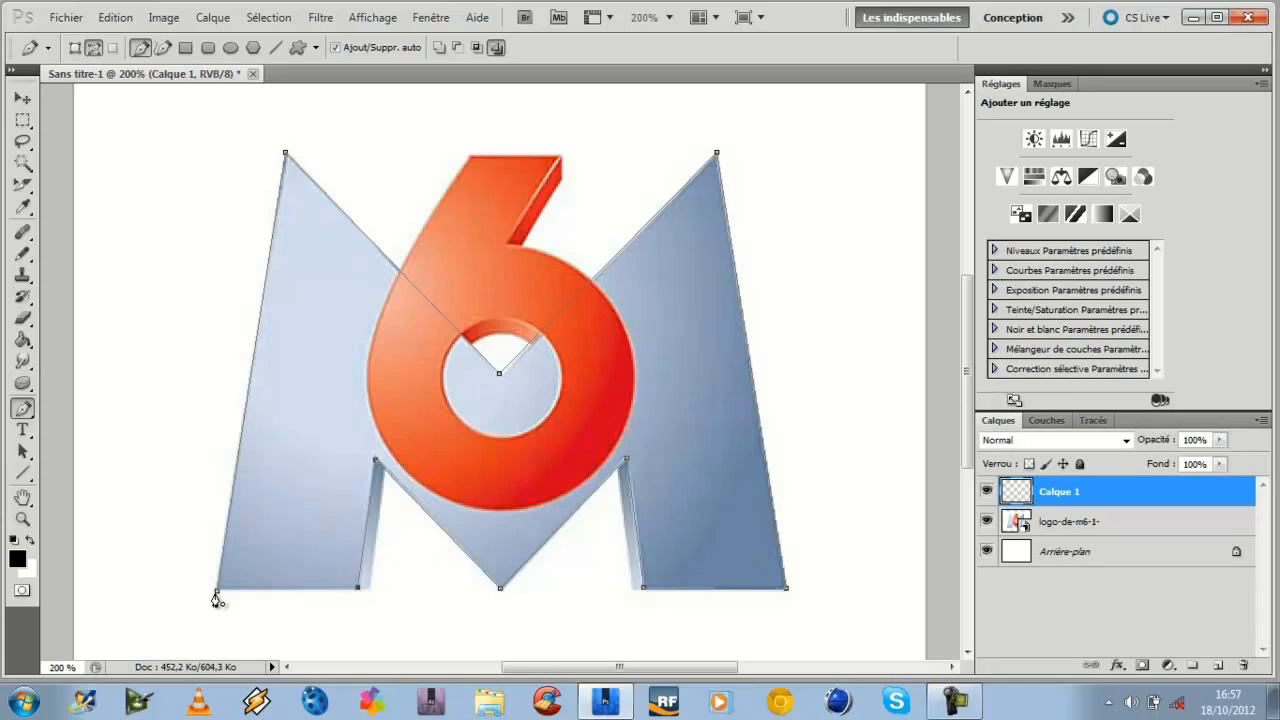
left_click(217, 590)
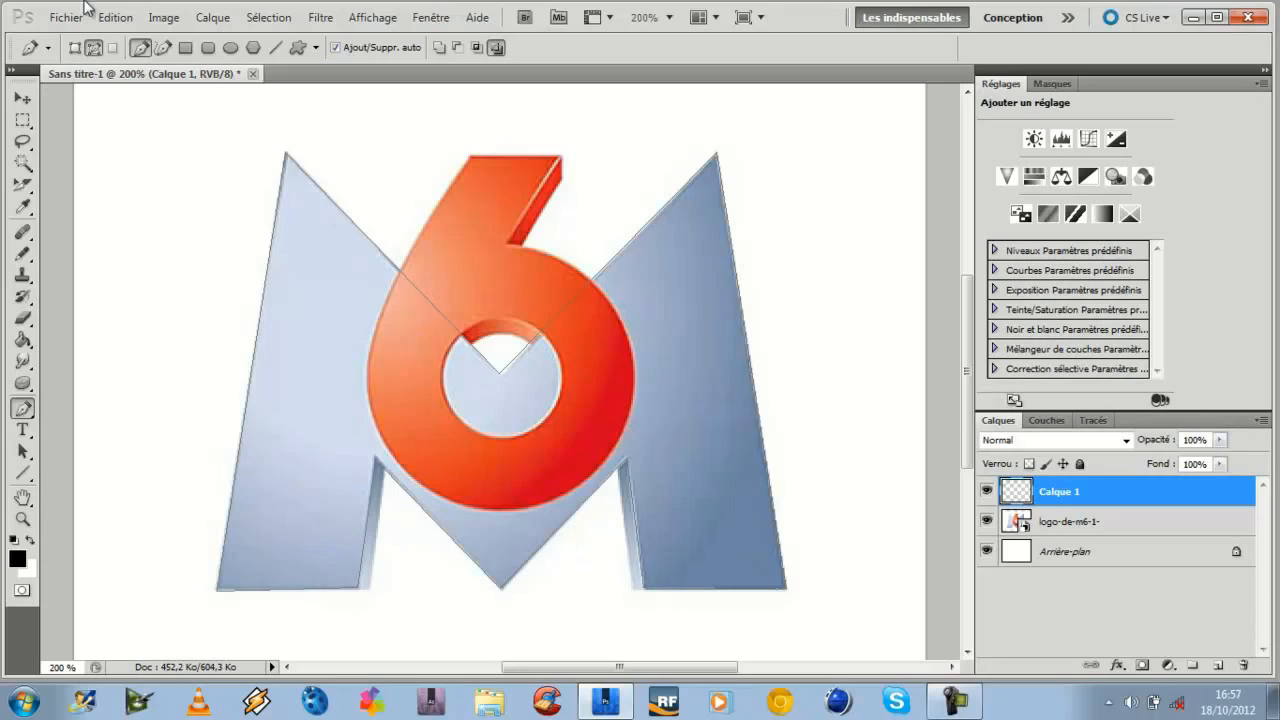
left_click(57, 20)
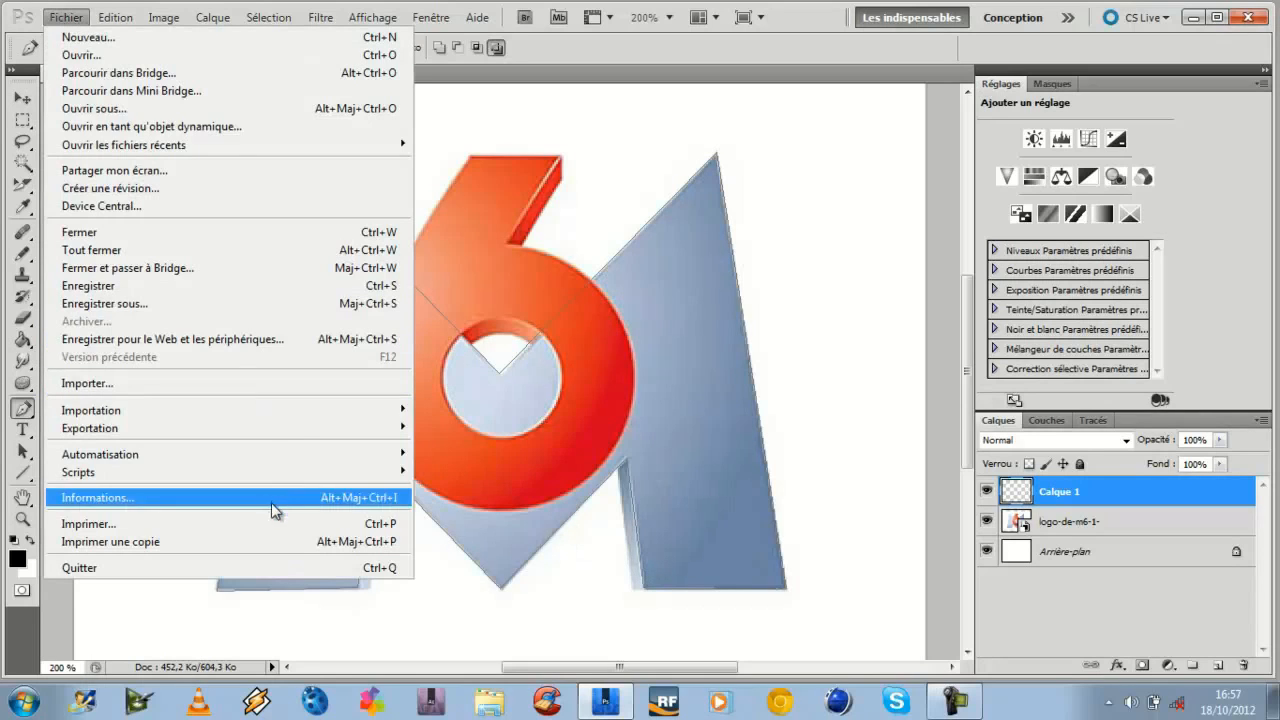
mouse_move(299, 431)
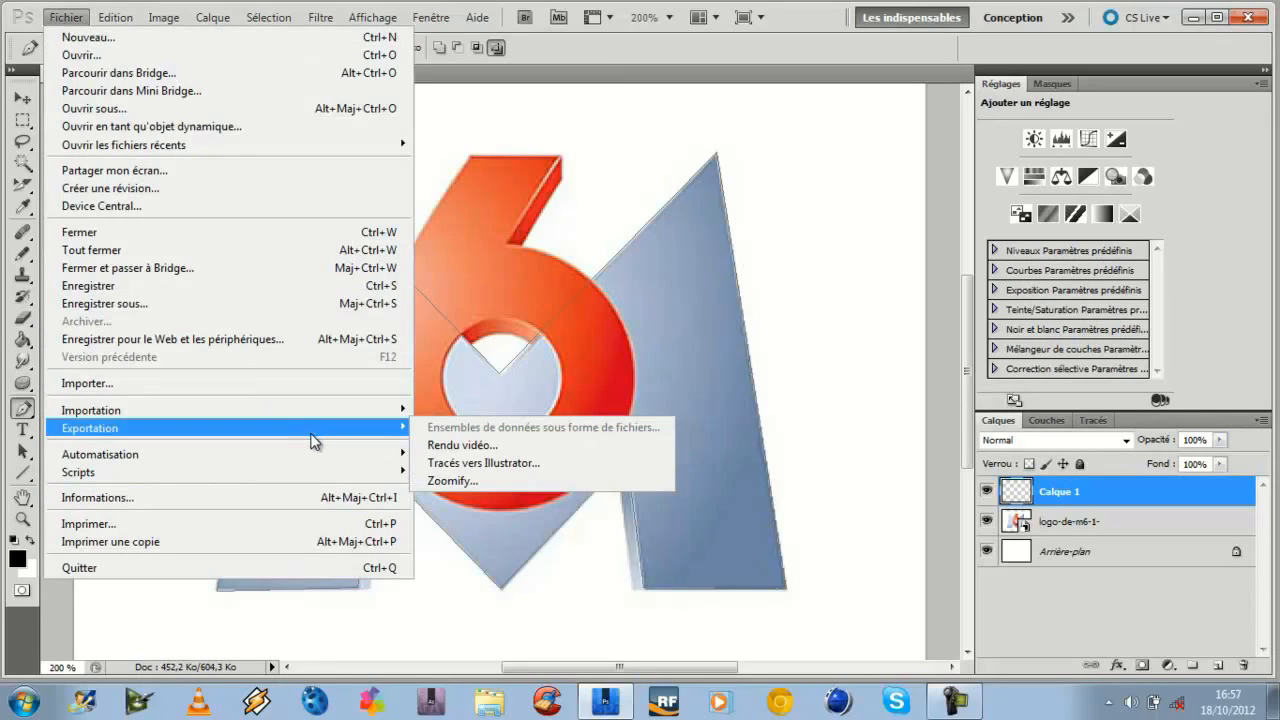
left_click(502, 464)
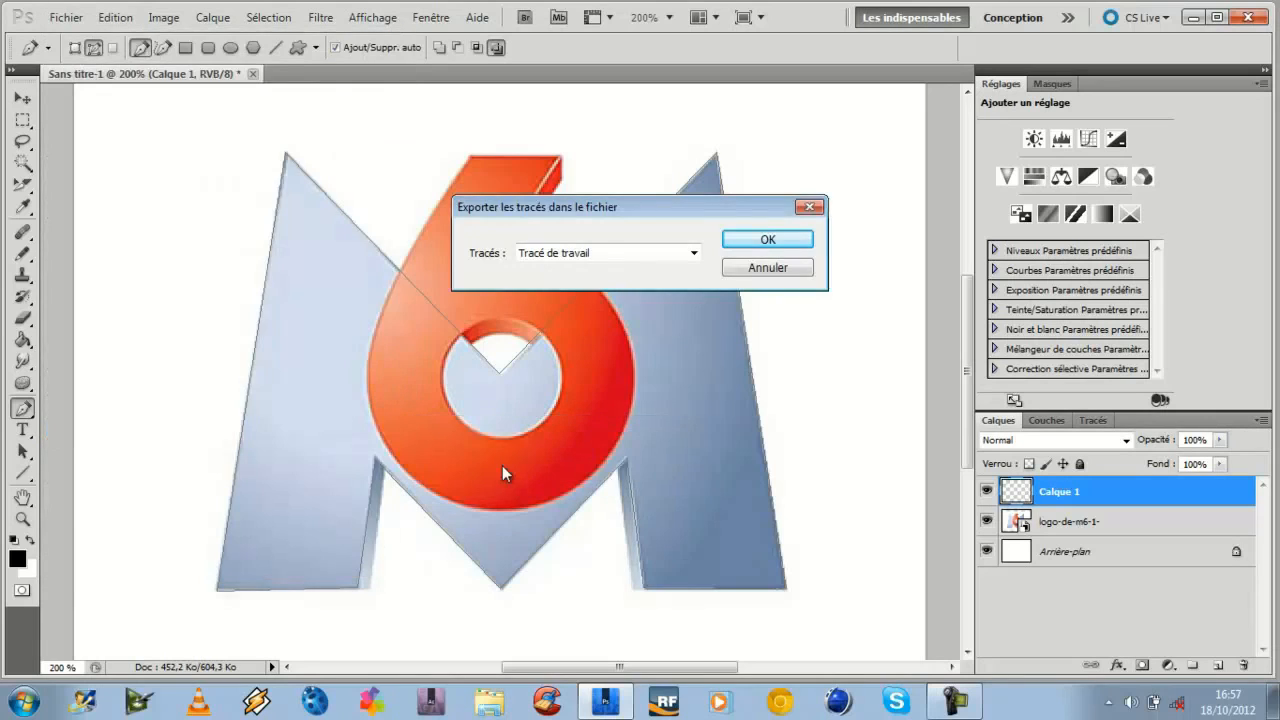
left_click(768, 241)
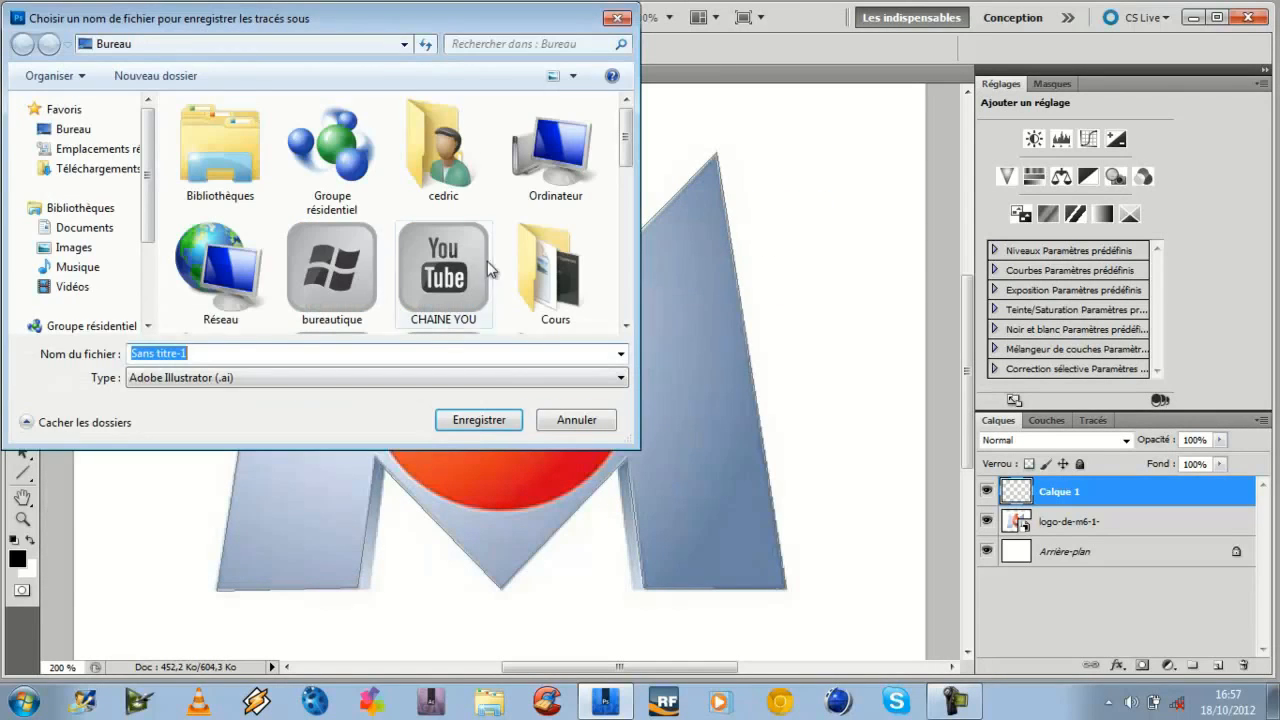
left_click(70, 129)
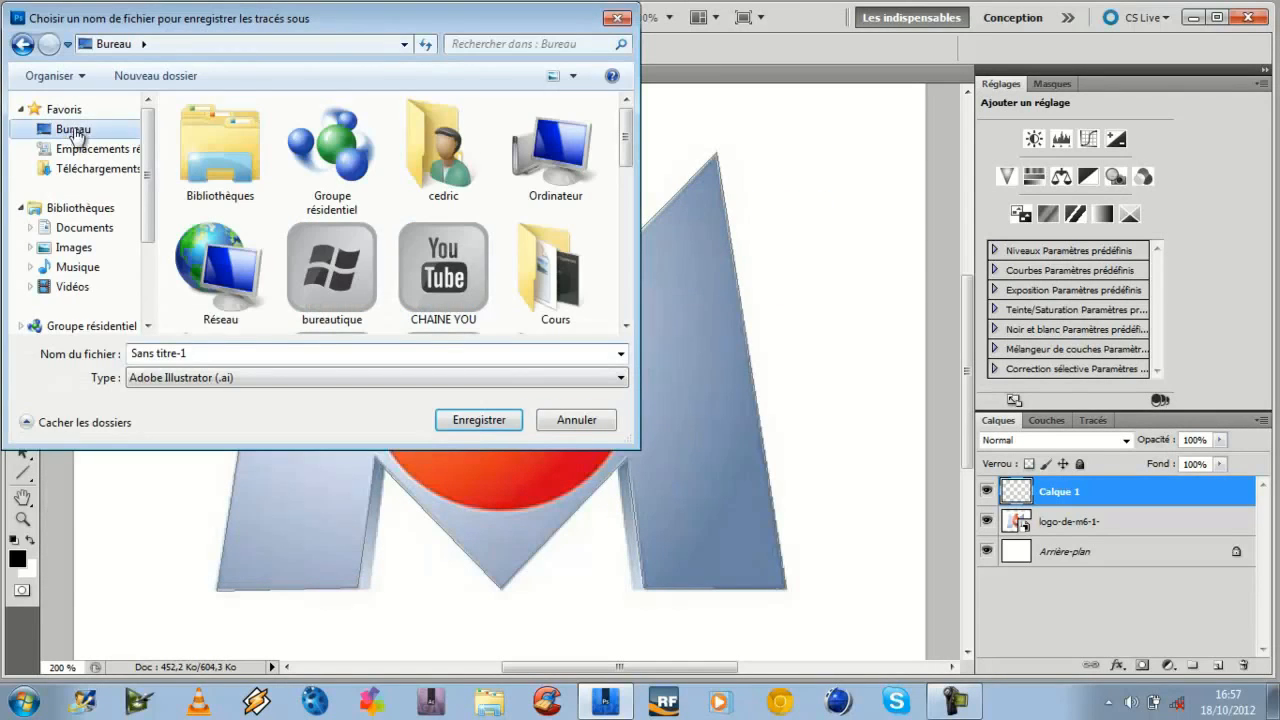
left_click(196, 353)
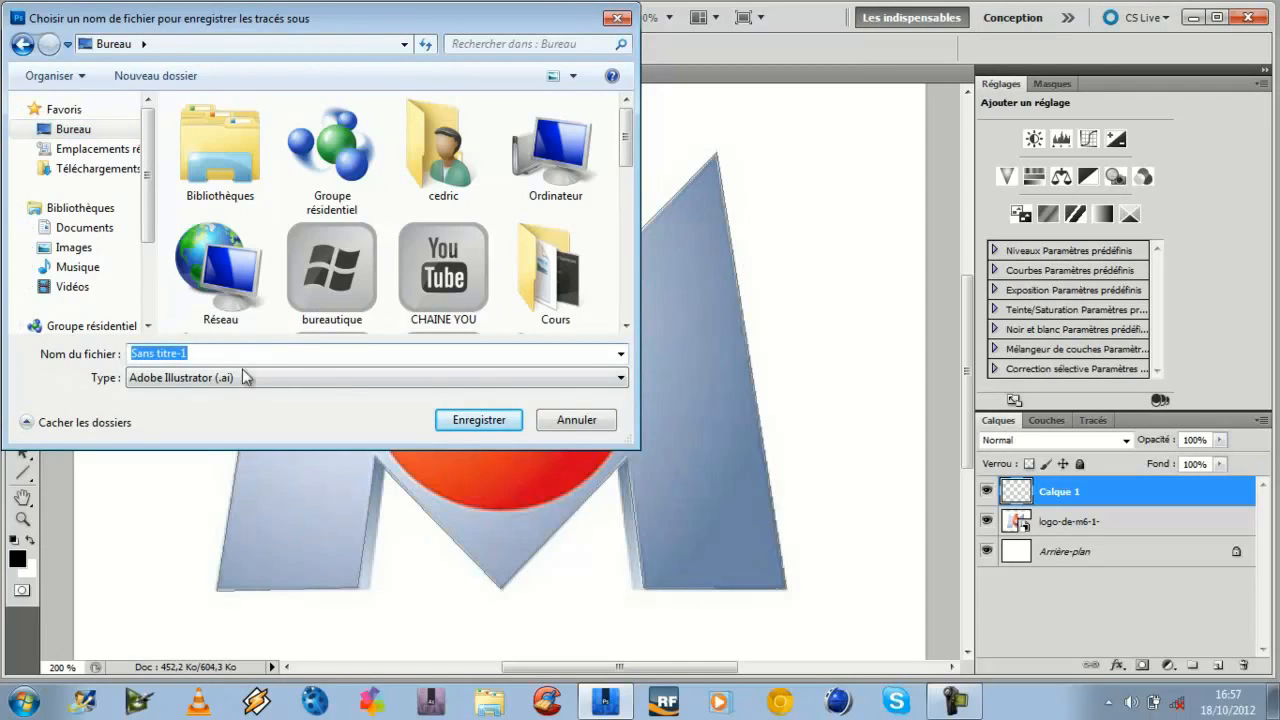
left_click(574, 422)
left_click(1118, 603)
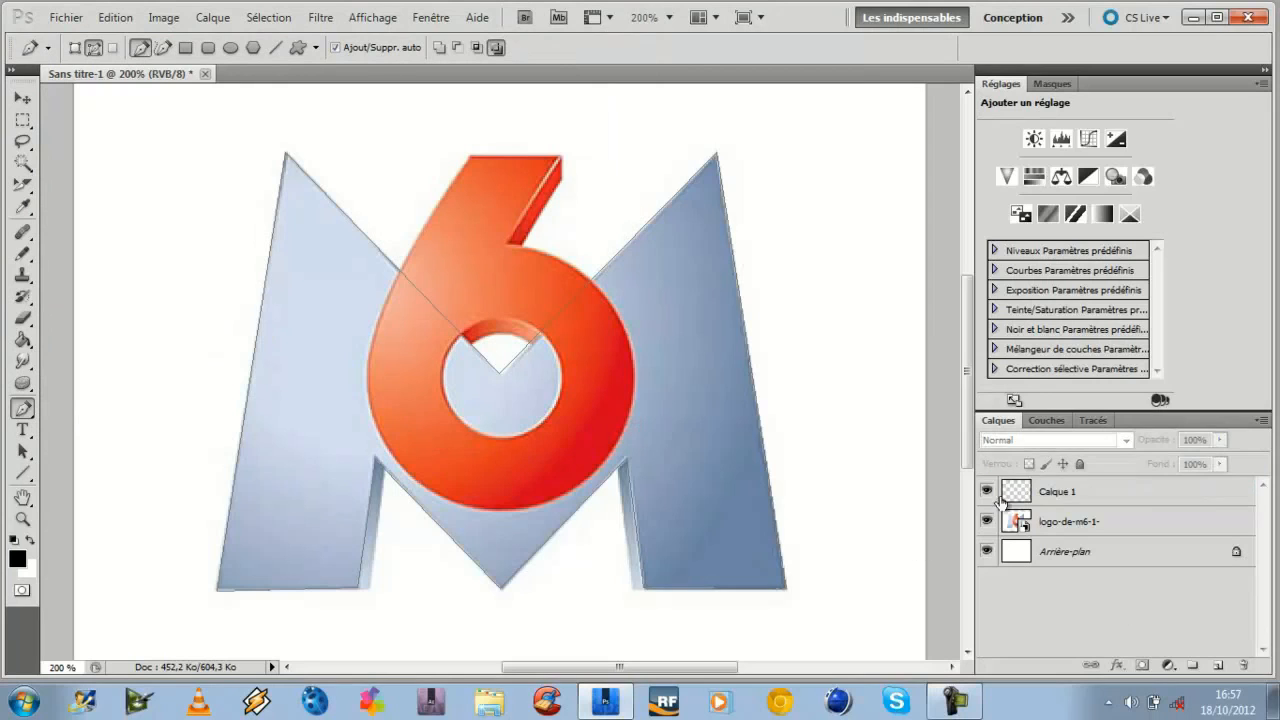
left_click(1098, 492)
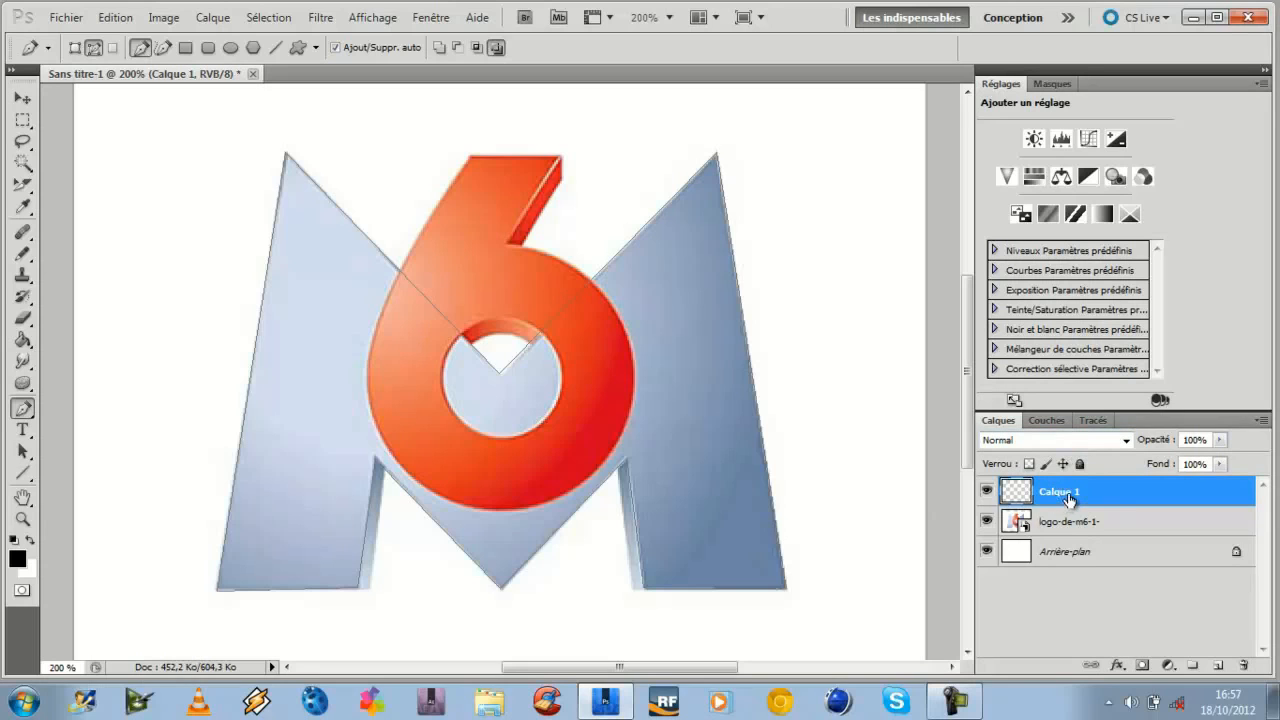
- Delete the layer above the logo image and add a new empty layer in its place, in Normal mode at 100 % opacity
key("Delete")
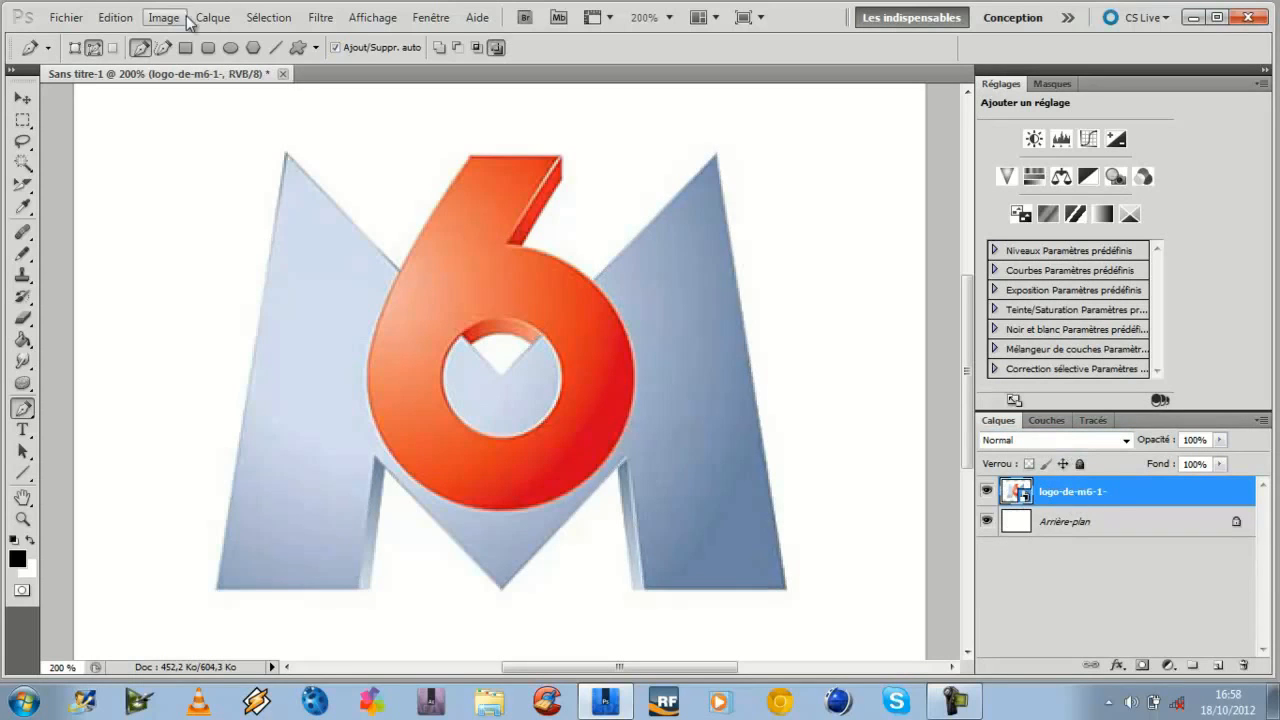
left_click(205, 18)
mouse_move(232, 38)
left_click(490, 38)
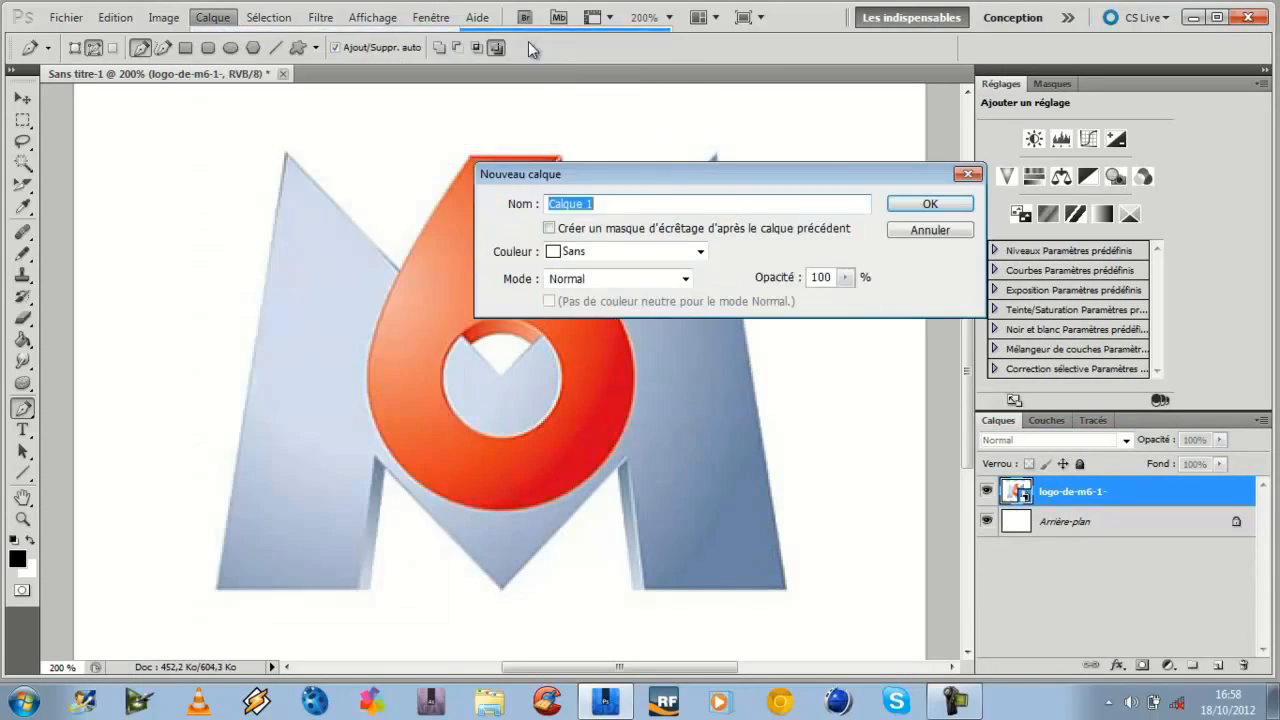
left_click(918, 203)
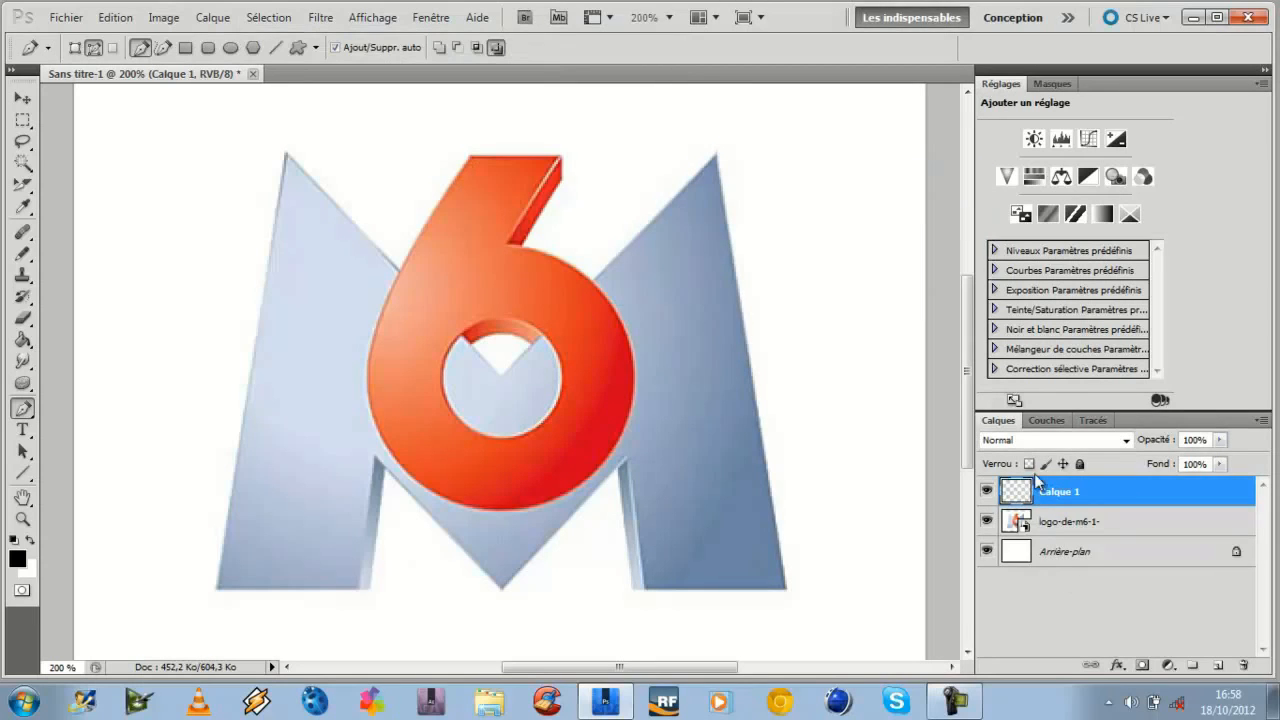
- Trace the outer contour of the red 6 with the Pen tool as one closed path, starting from its upper-left corner
left_click(468, 156)
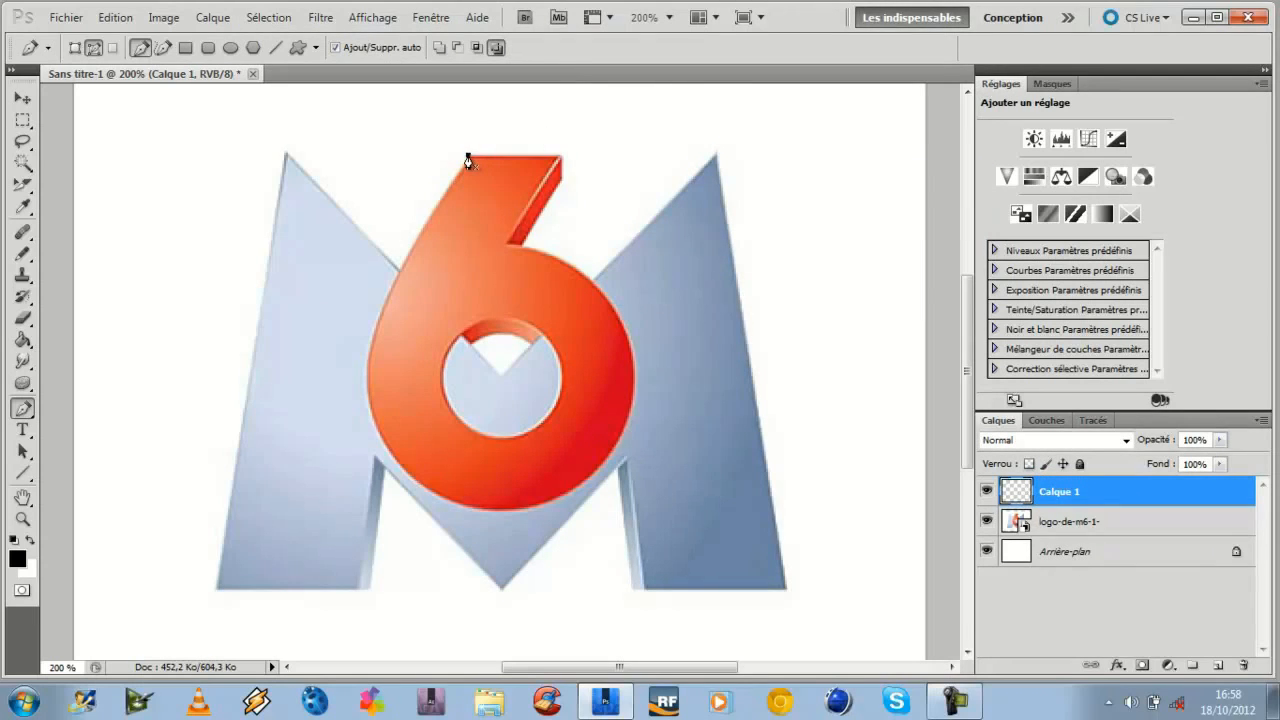
left_click(559, 157)
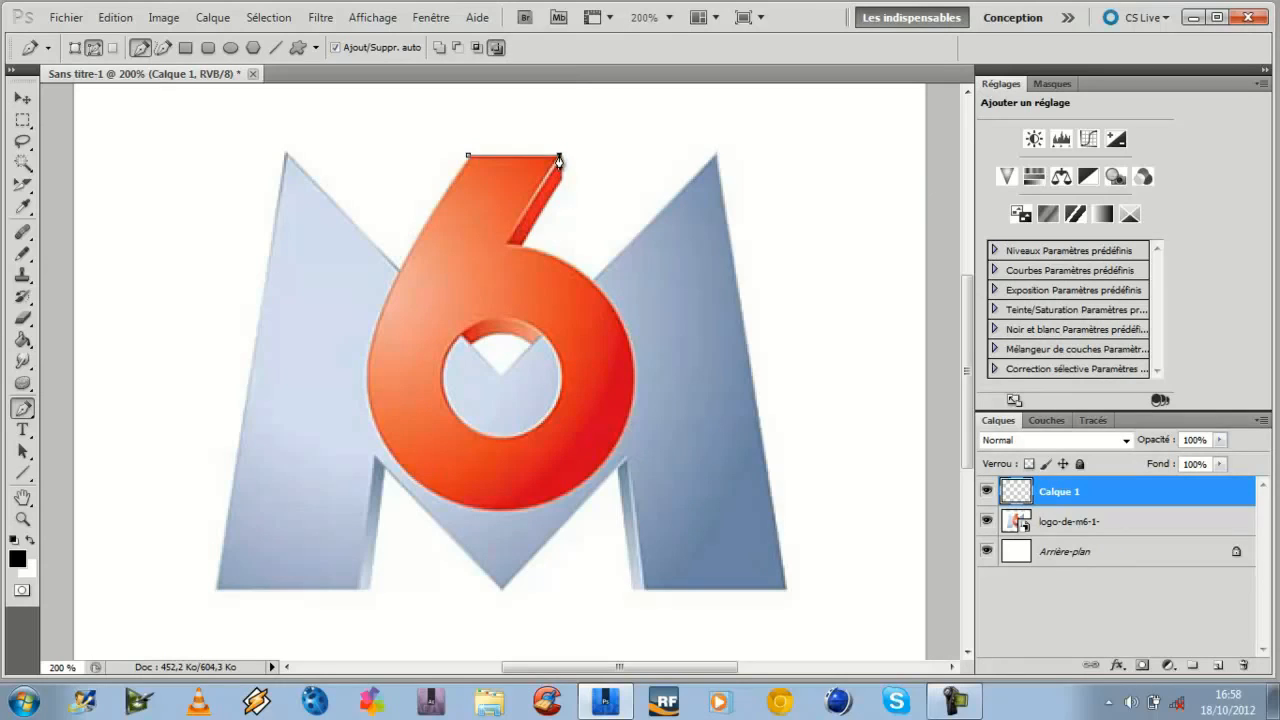
left_click(509, 247)
left_click_drag(630, 377, 645, 405)
left_click_drag(638, 400, 632, 403)
mouse_move(598, 466)
left_mouse_down()
mouse_move(564, 483)
mouse_move(530, 528)
mouse_move(568, 529)
left_mouse_up()
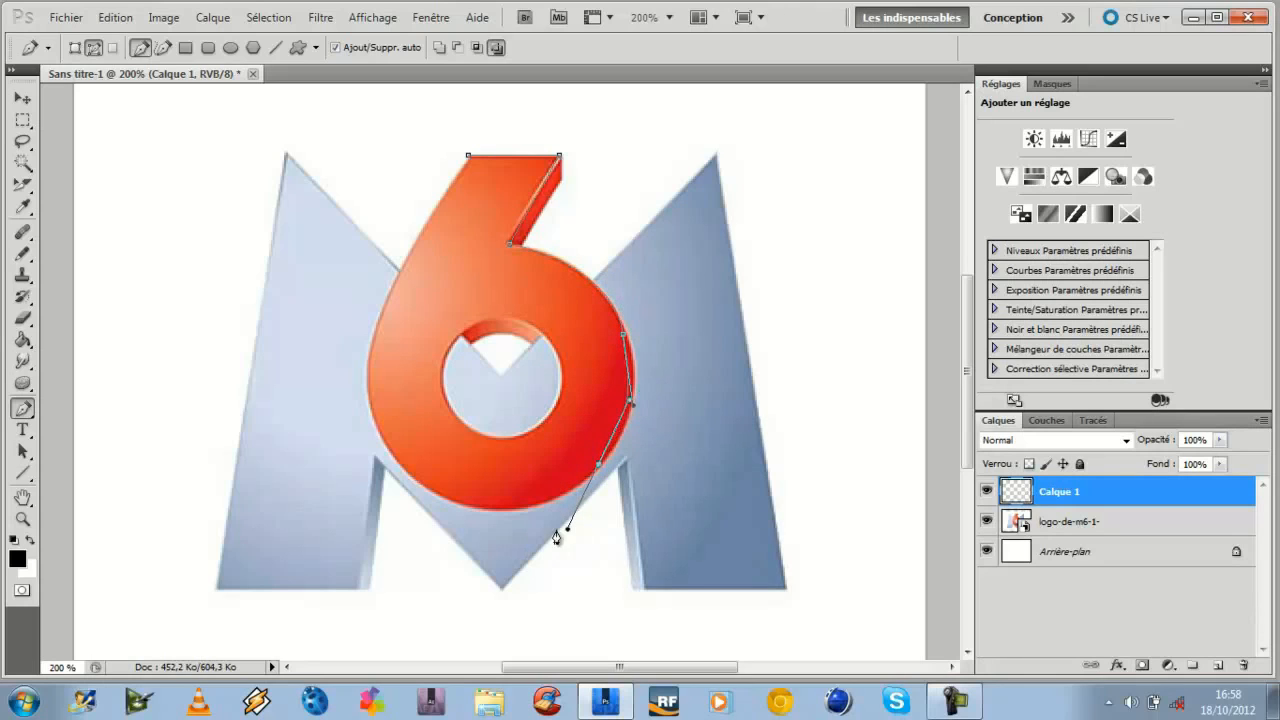
left_click_drag(495, 512, 485, 513)
left_click(392, 452)
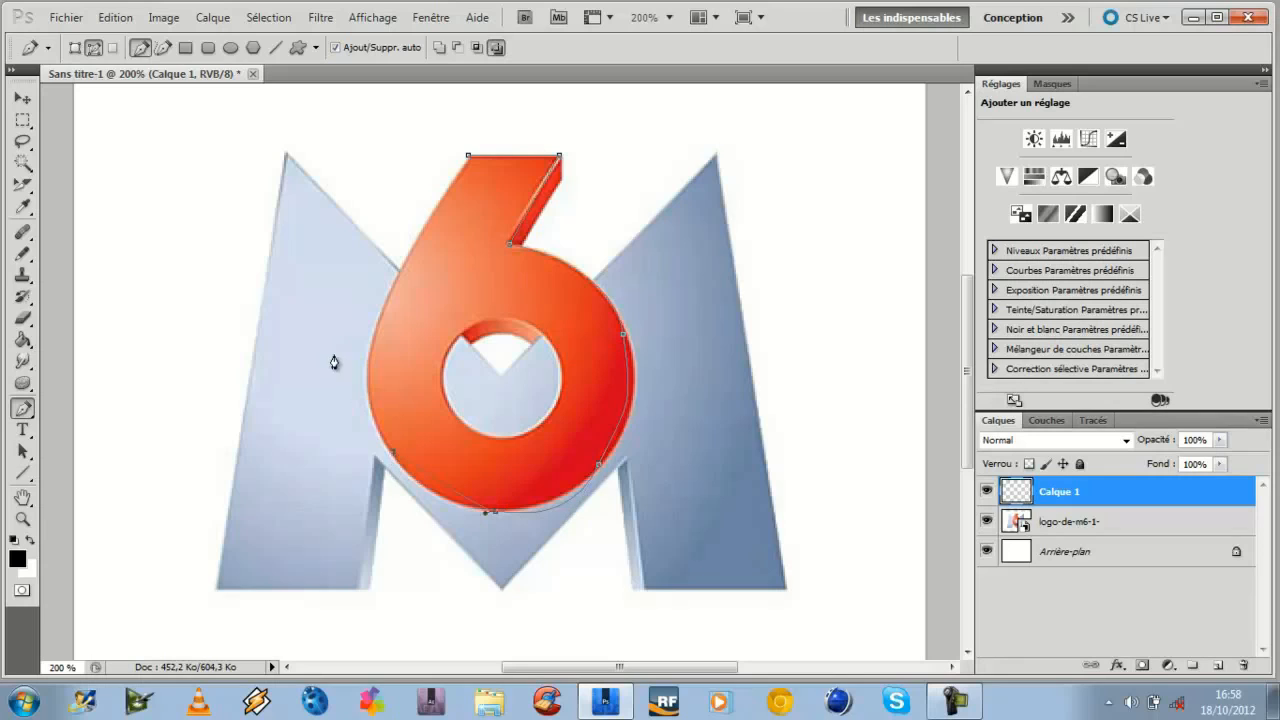
left_click(381, 318)
left_click(469, 157)
- Reshape the 6 path with the Convert Point tool, adjusting the curve handles along its lower and right edges to follow the contour
left_click_drag(22, 408, 90, 484)
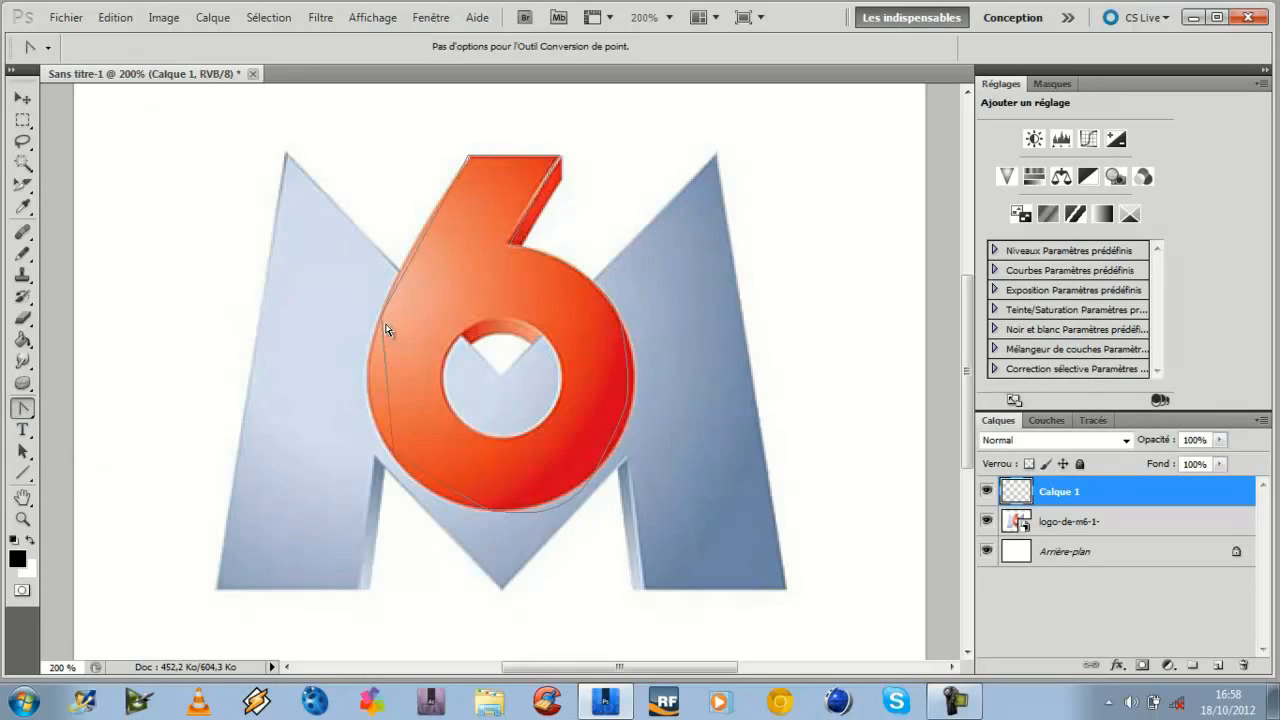
left_click_drag(381, 318, 374, 338)
left_click(381, 318)
left_click(471, 540)
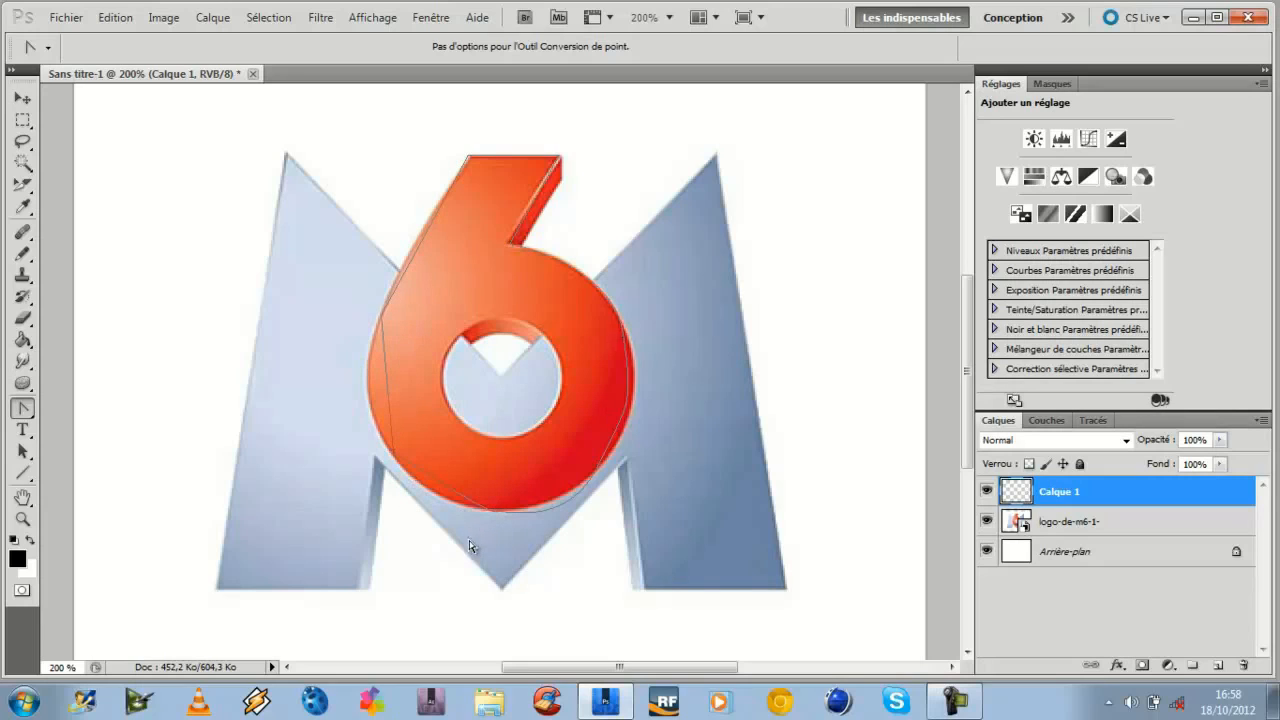
left_click(396, 458)
left_click_drag(467, 530, 406, 499)
left_click_drag(599, 466, 657, 417)
left_click_drag(509, 523, 578, 506)
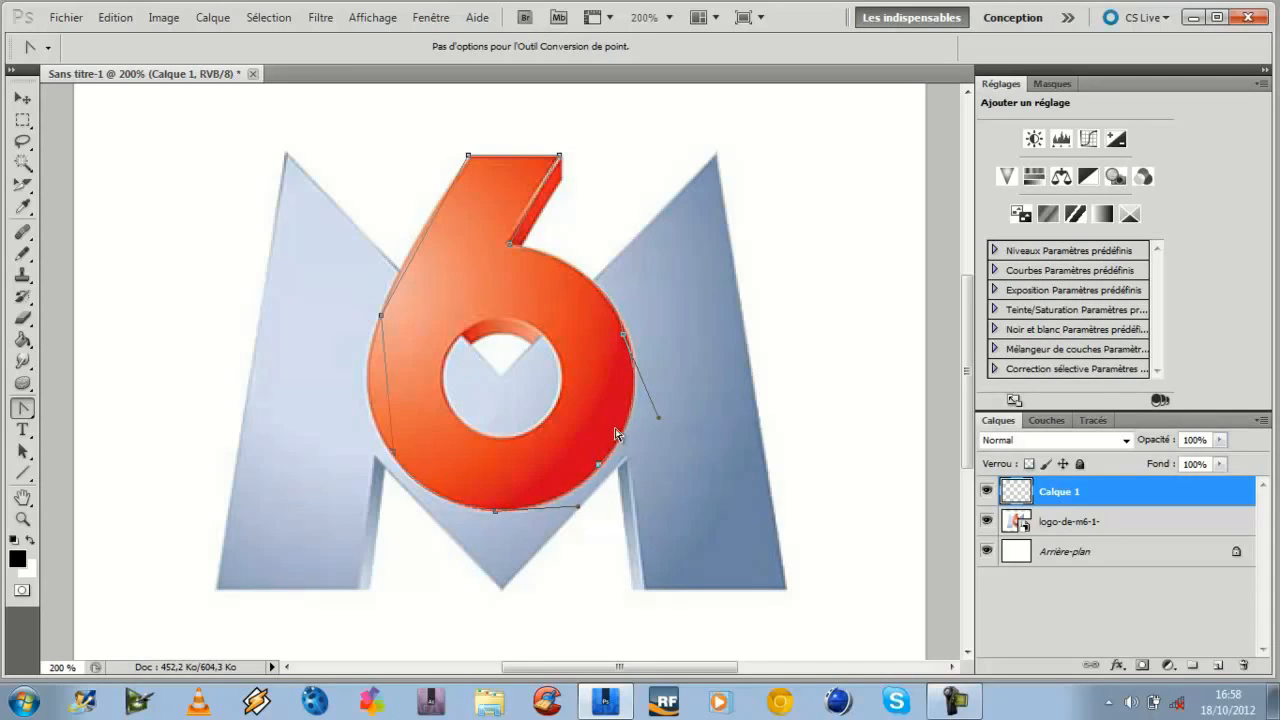
left_click(381, 317)
left_click(396, 456)
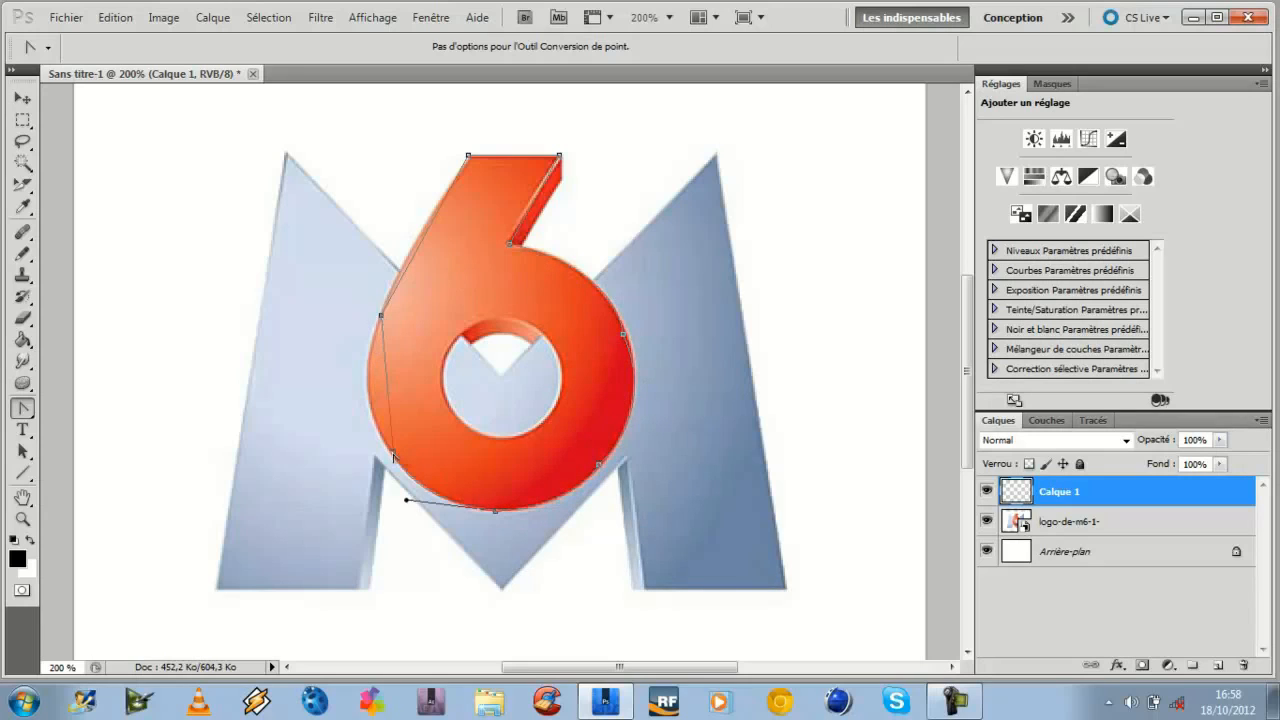
left_click(468, 157)
- Quit Photoshop without saving the changes to Sans titre-1
scroll(800, 377, "down", 2)
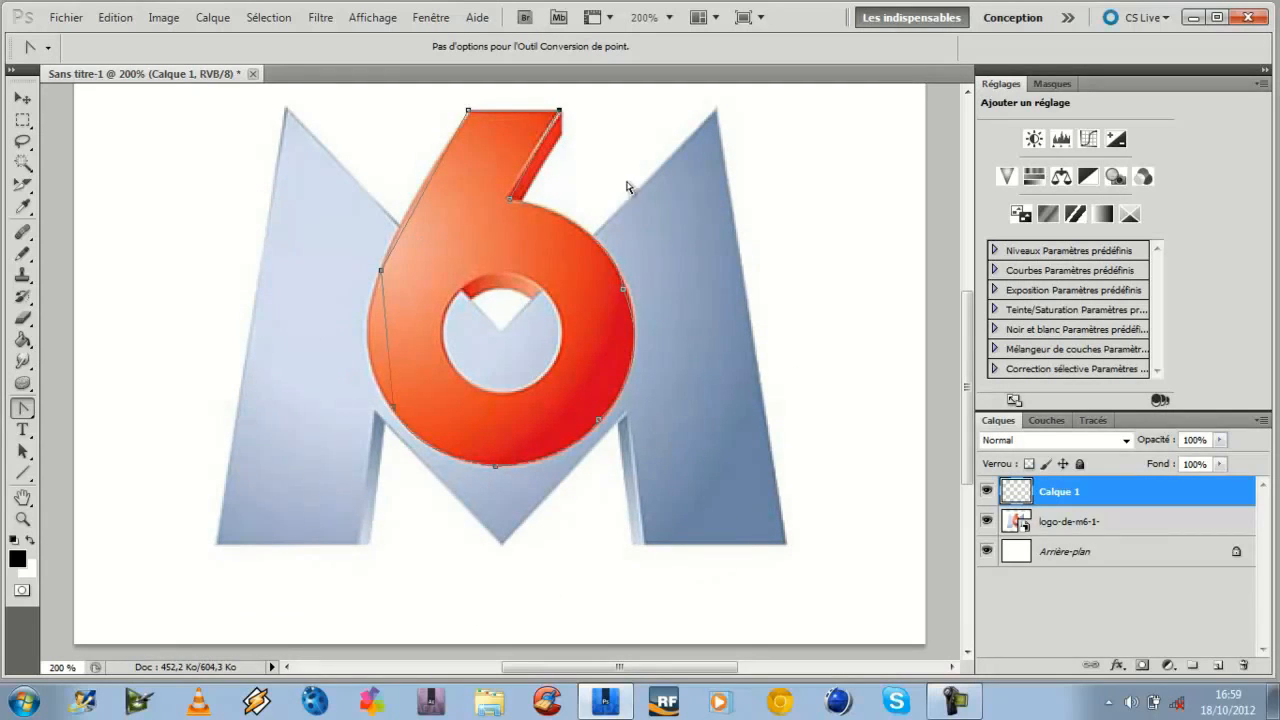
scroll(593, 249, "up", 5)
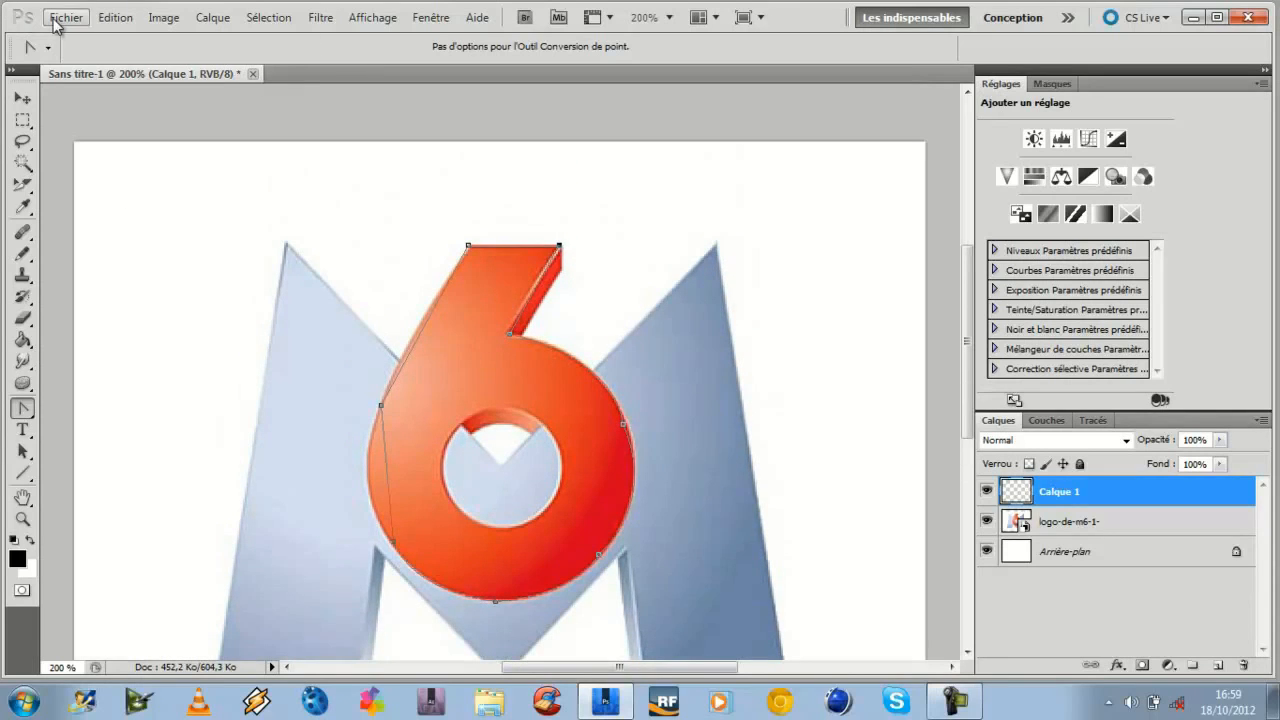
left_click(1244, 17)
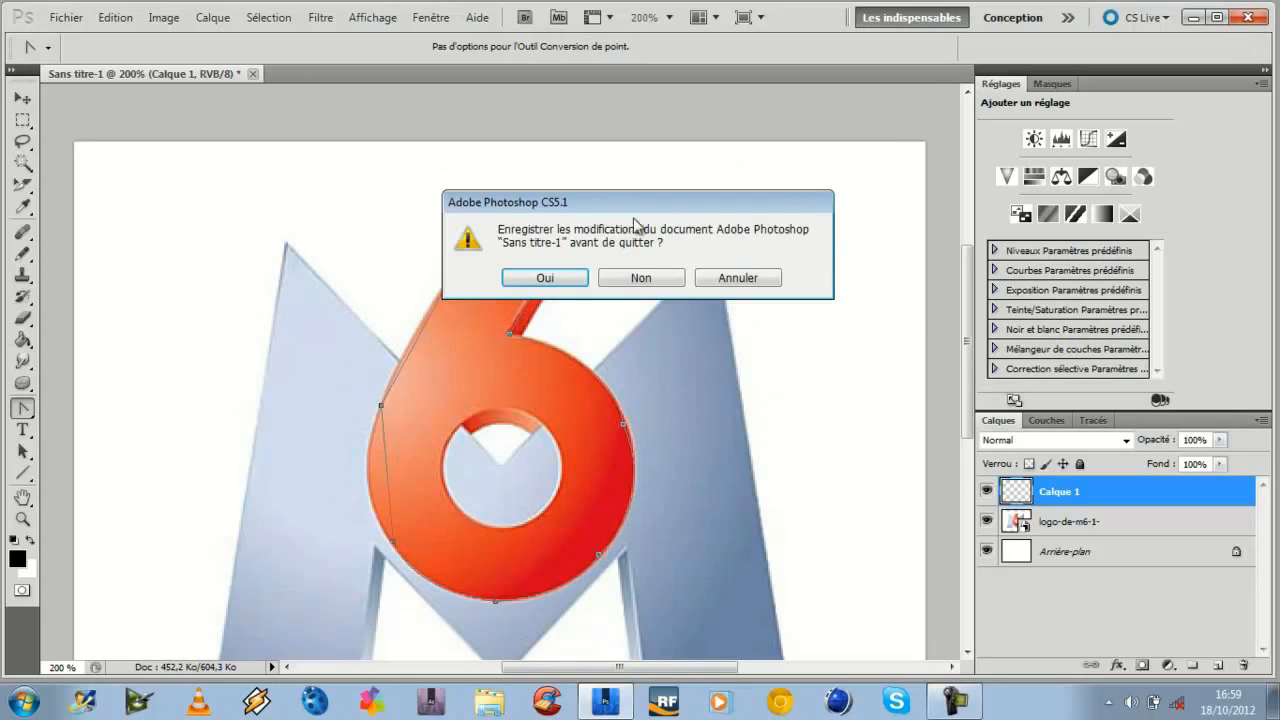
left_click(641, 279)
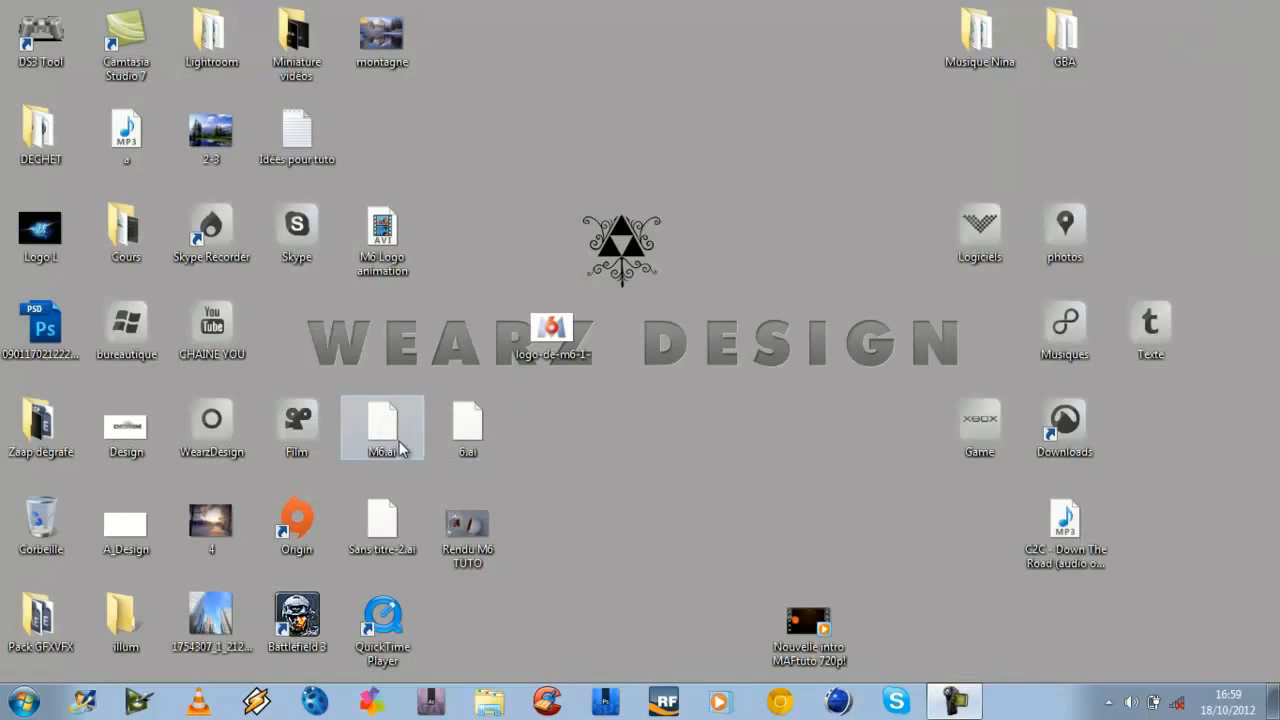
- Place the M6.ai and 6.ai files side by side in the free area of the desktop below the wallpaper title
left_click_drag(382, 428, 560, 440)
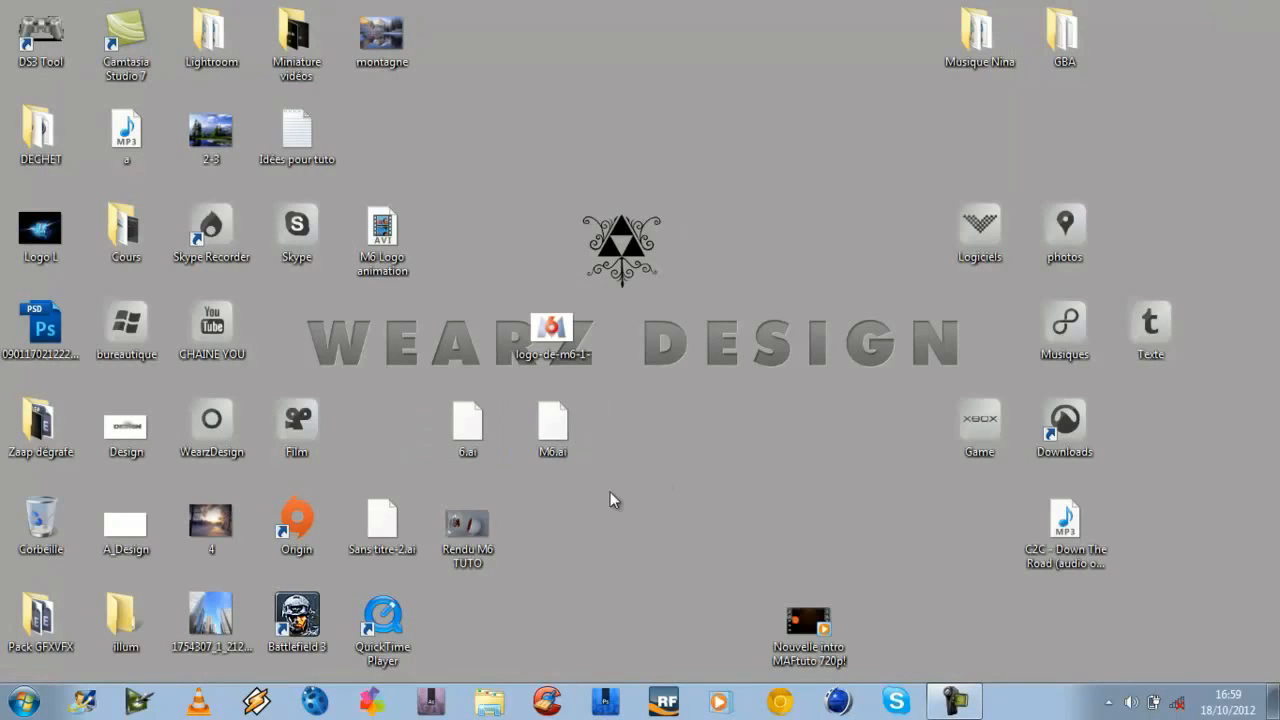
left_click_drag(594, 530, 591, 473)
left_click_drag(500, 449, 669, 480)
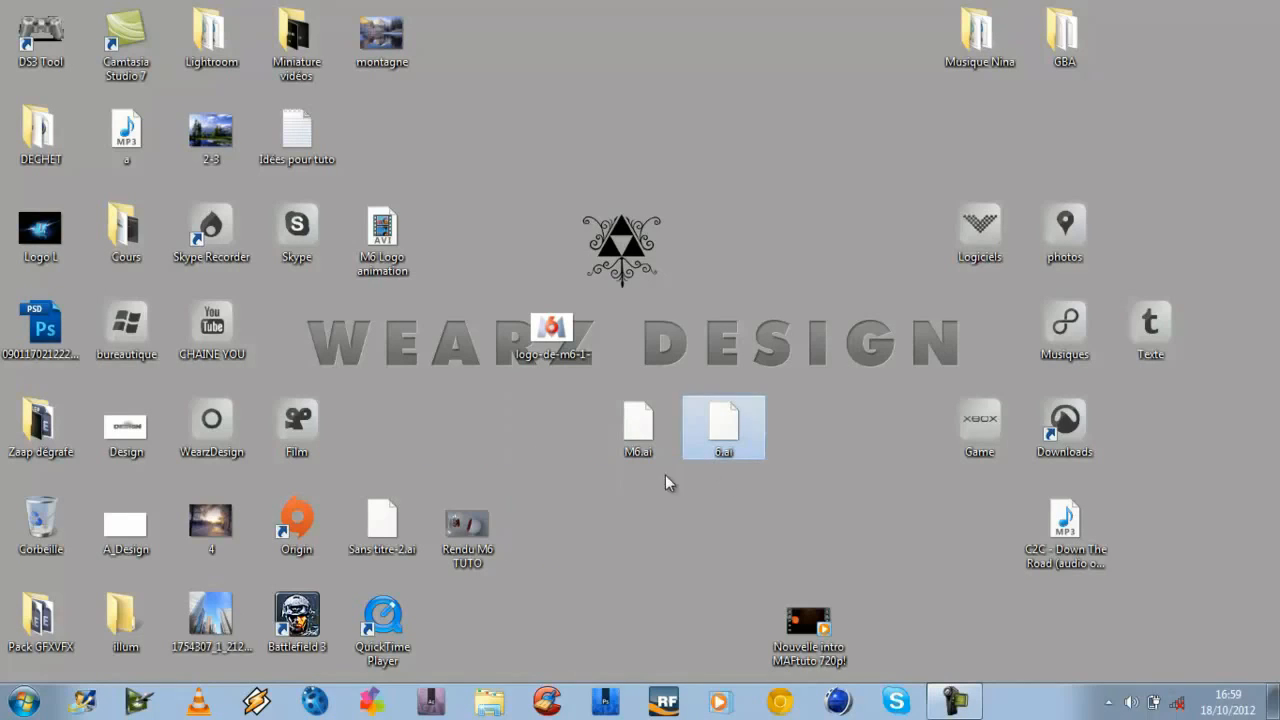
left_click(884, 409)
left_click_drag(846, 526, 632, 407)
left_click(870, 400)
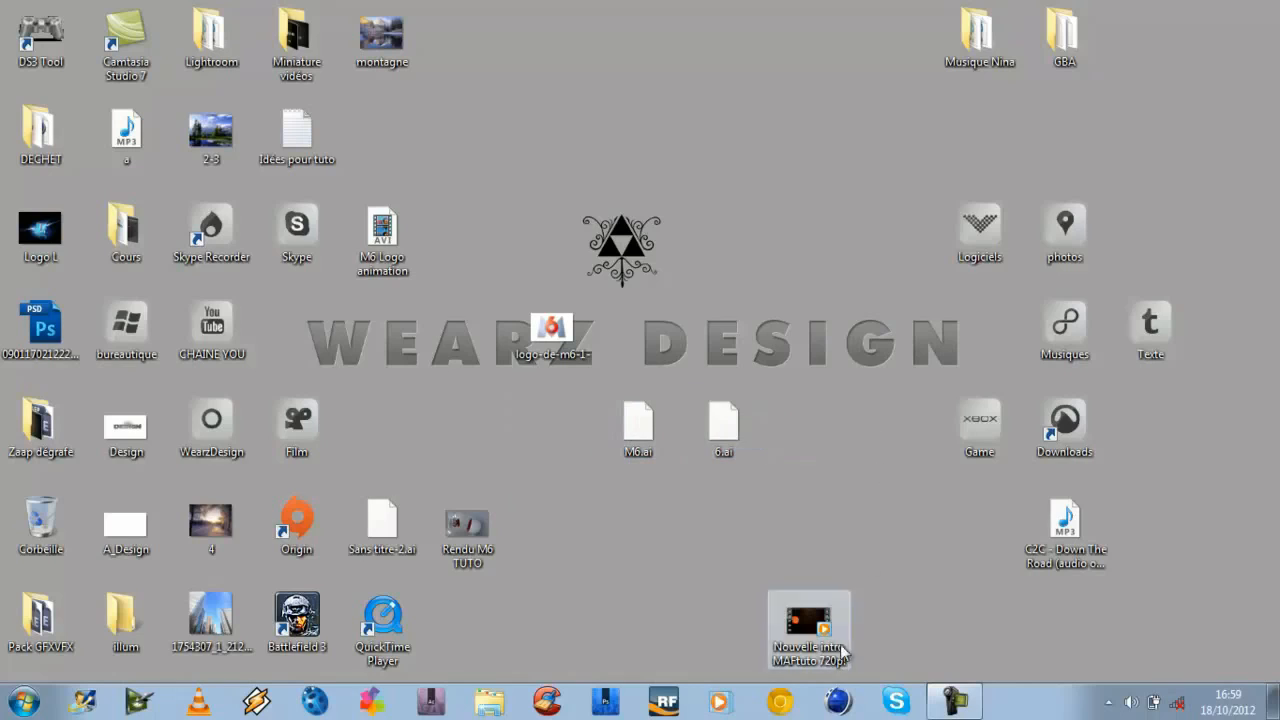
- Launch CINEMA 4D and orbit the perspective view around the empty scene
left_click(836, 702)
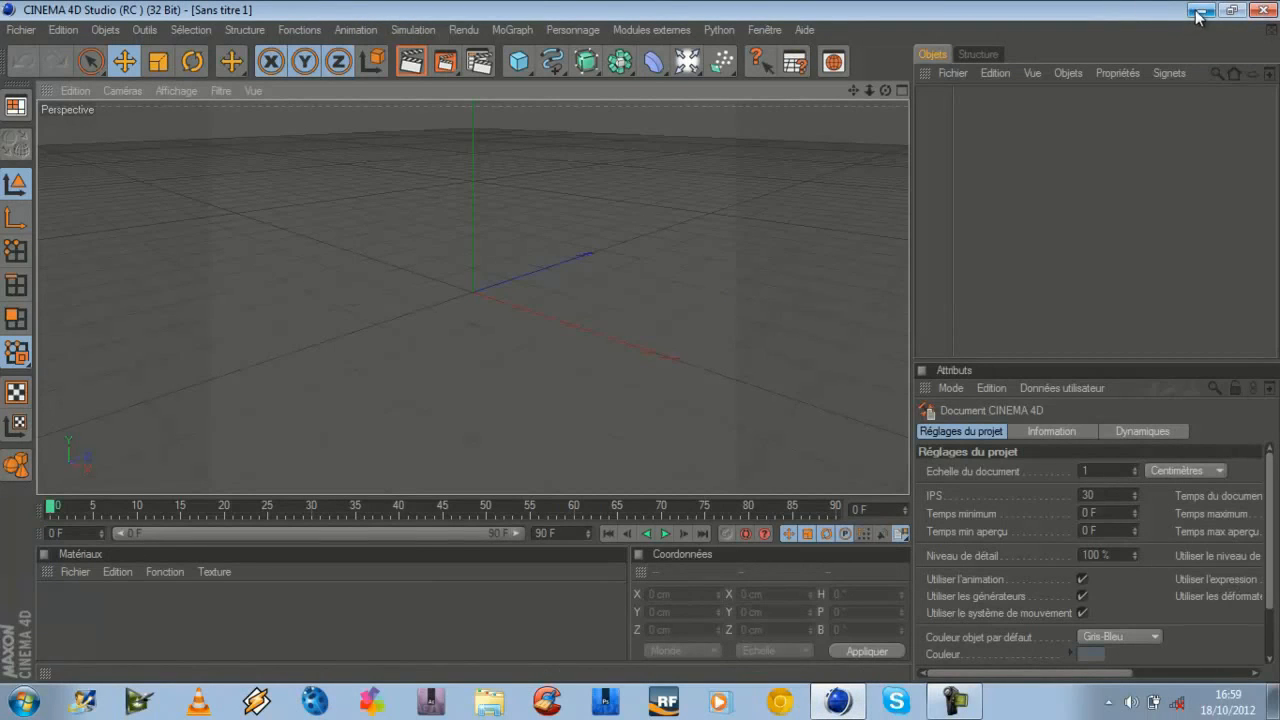
left_click_drag(885, 90, 640, 341)
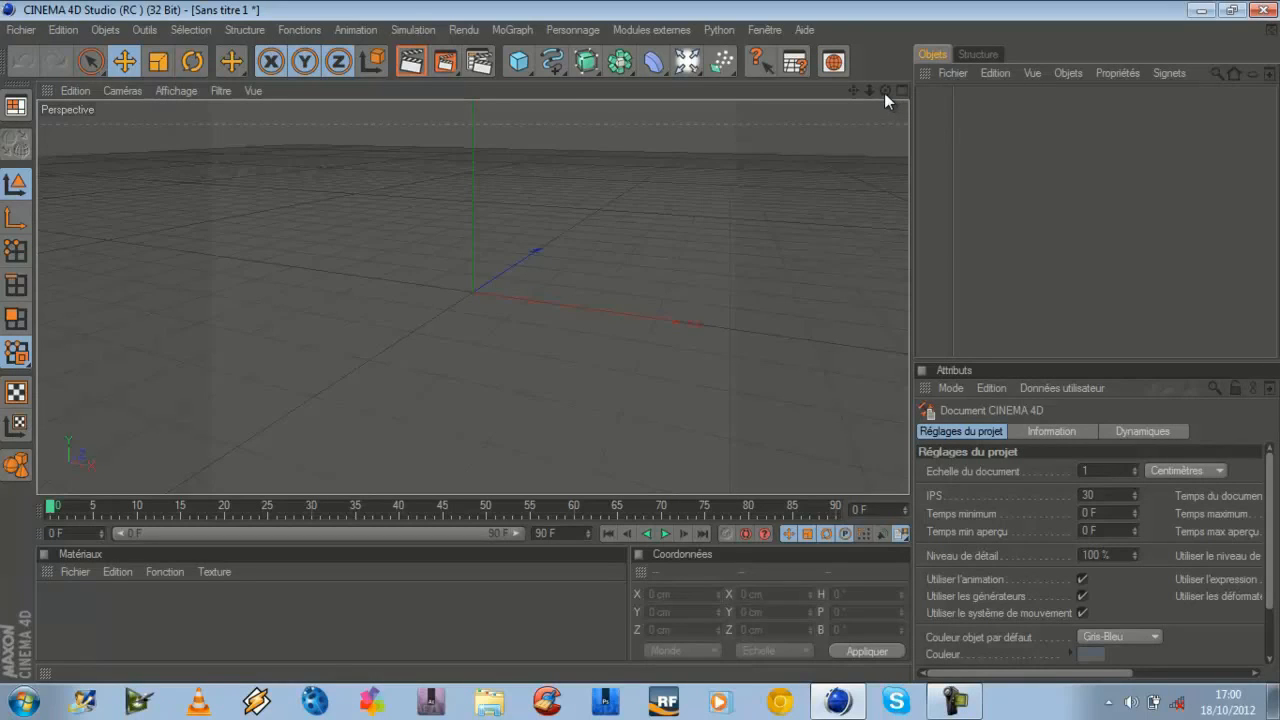
left_click_drag(884, 90, 642, 343)
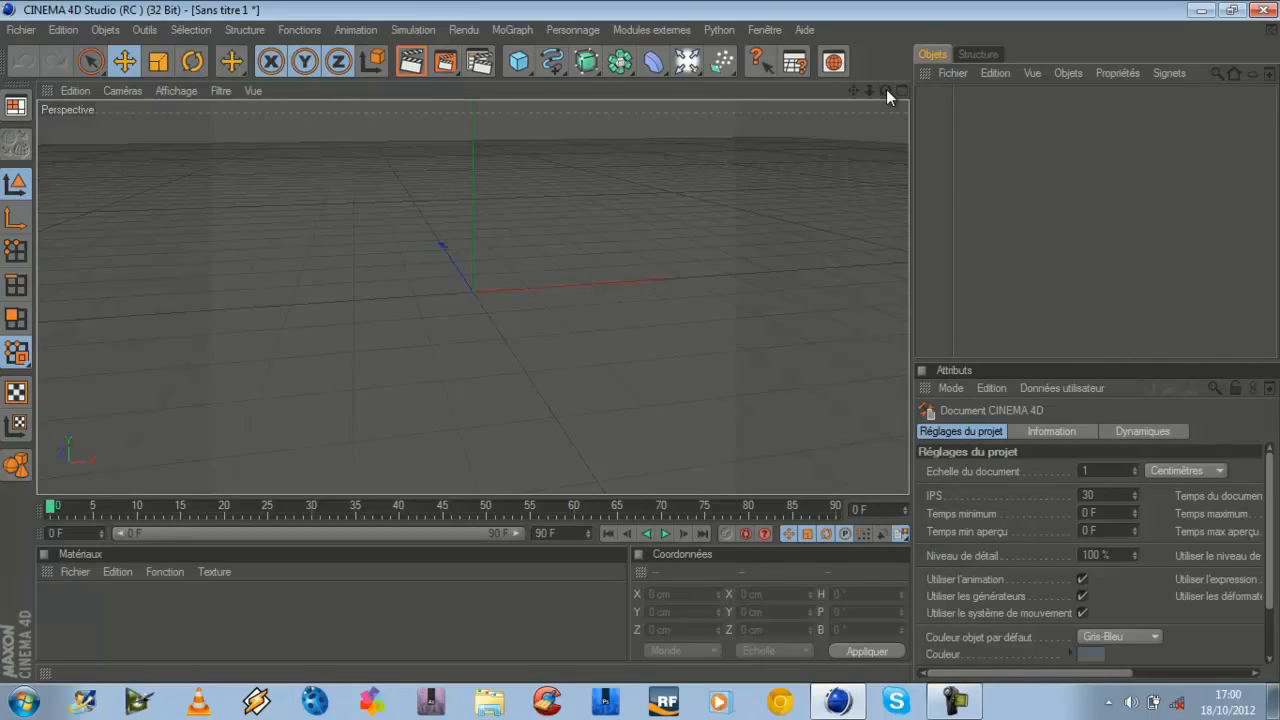
left_click_drag(886, 89, 640, 349)
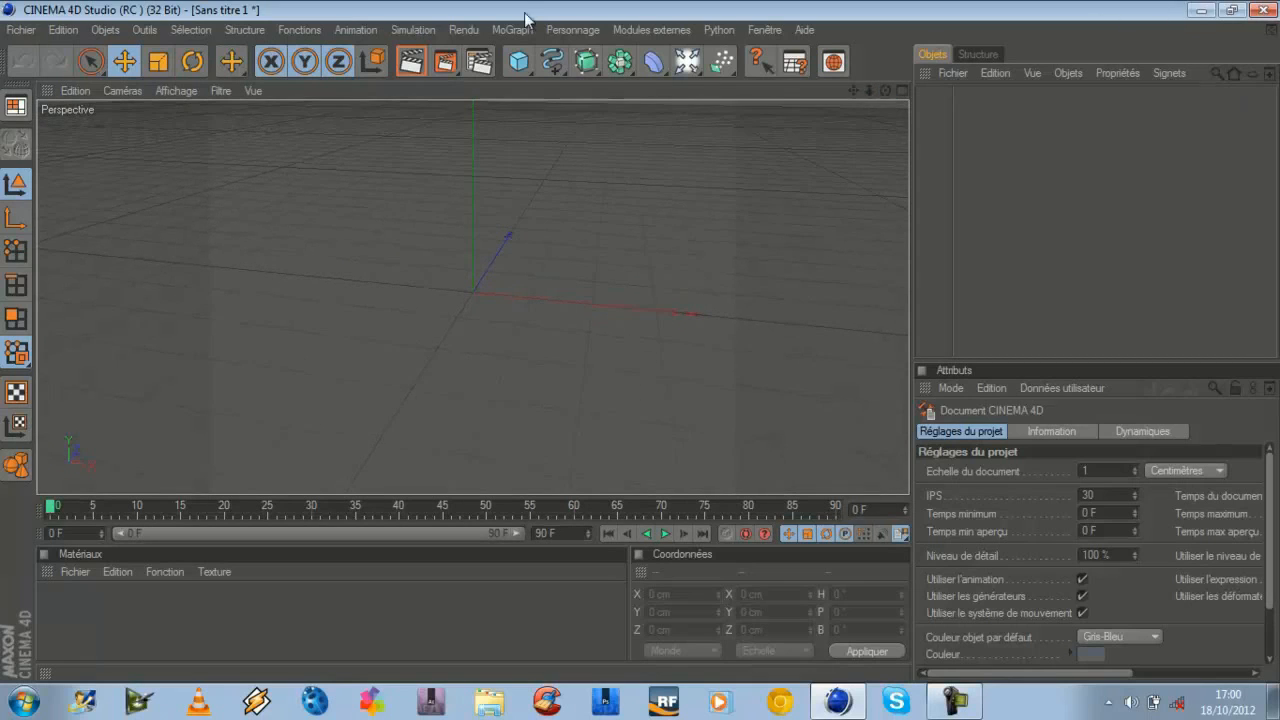
- Import M6.ai from the desktop into CINEMA 4D with a scale factor of 1 in centimetres and connected splines
left_click(1204, 12)
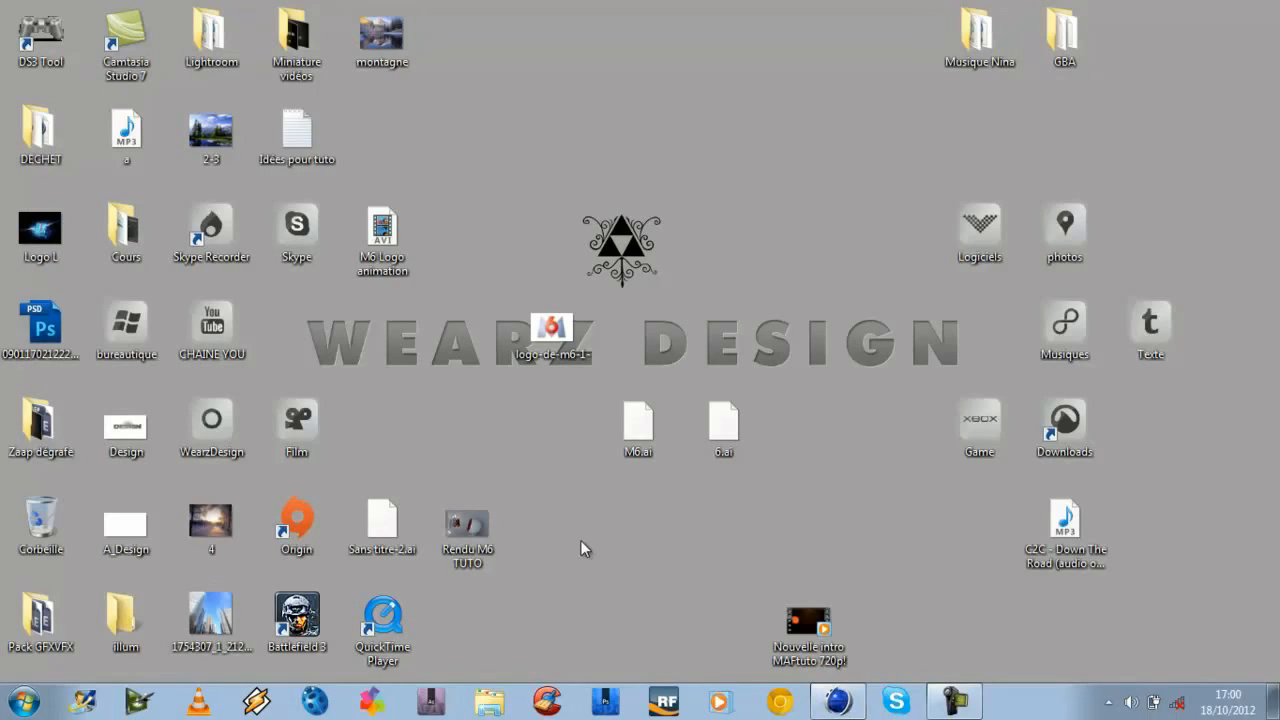
left_click(638, 440)
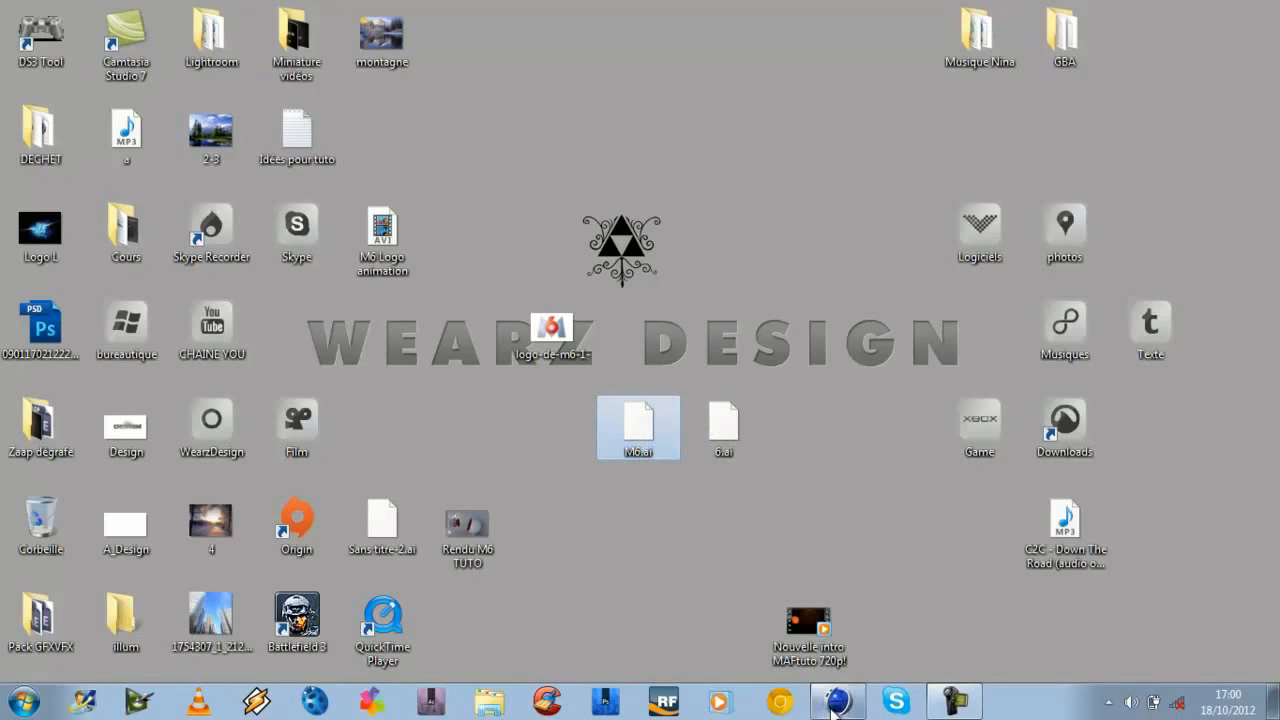
left_click_drag(832, 710, 550, 334)
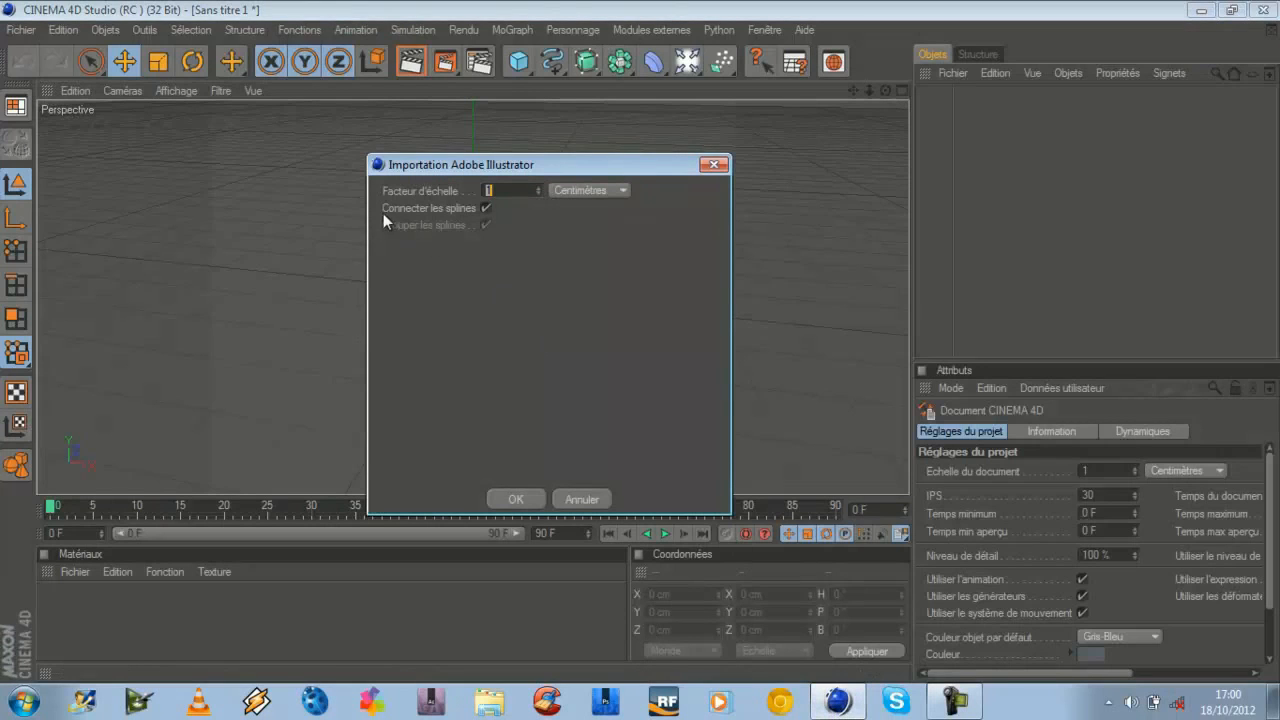
left_click(496, 502)
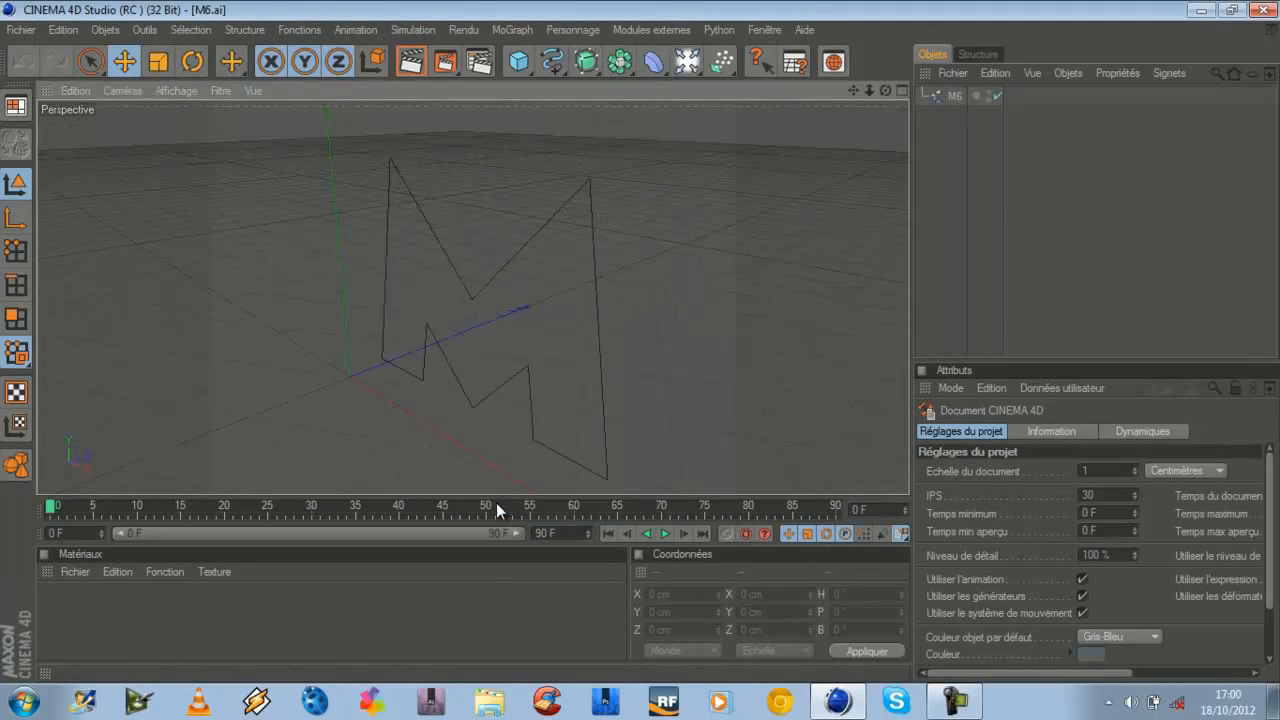
- Add an Extrusion NURBS object and make the M6 spline its child so the M is extruded
left_click(952, 97)
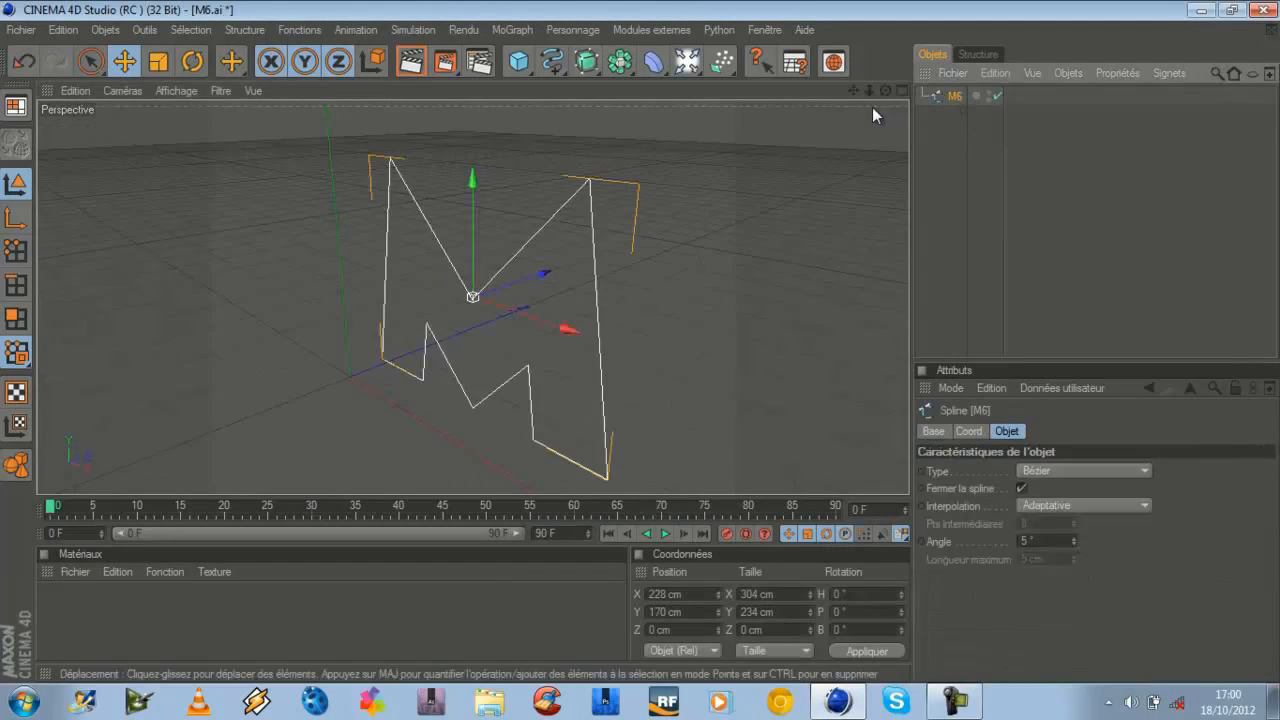
left_click_drag(885, 89, 650, 336)
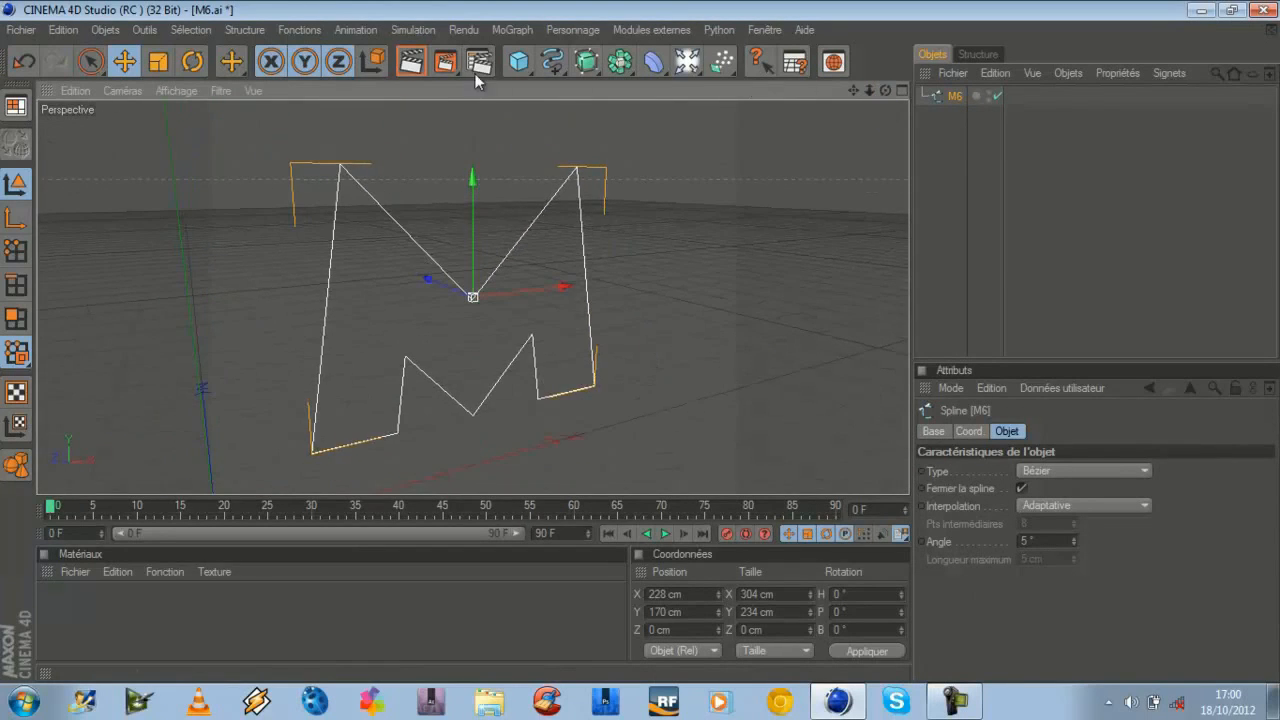
left_click(587, 61)
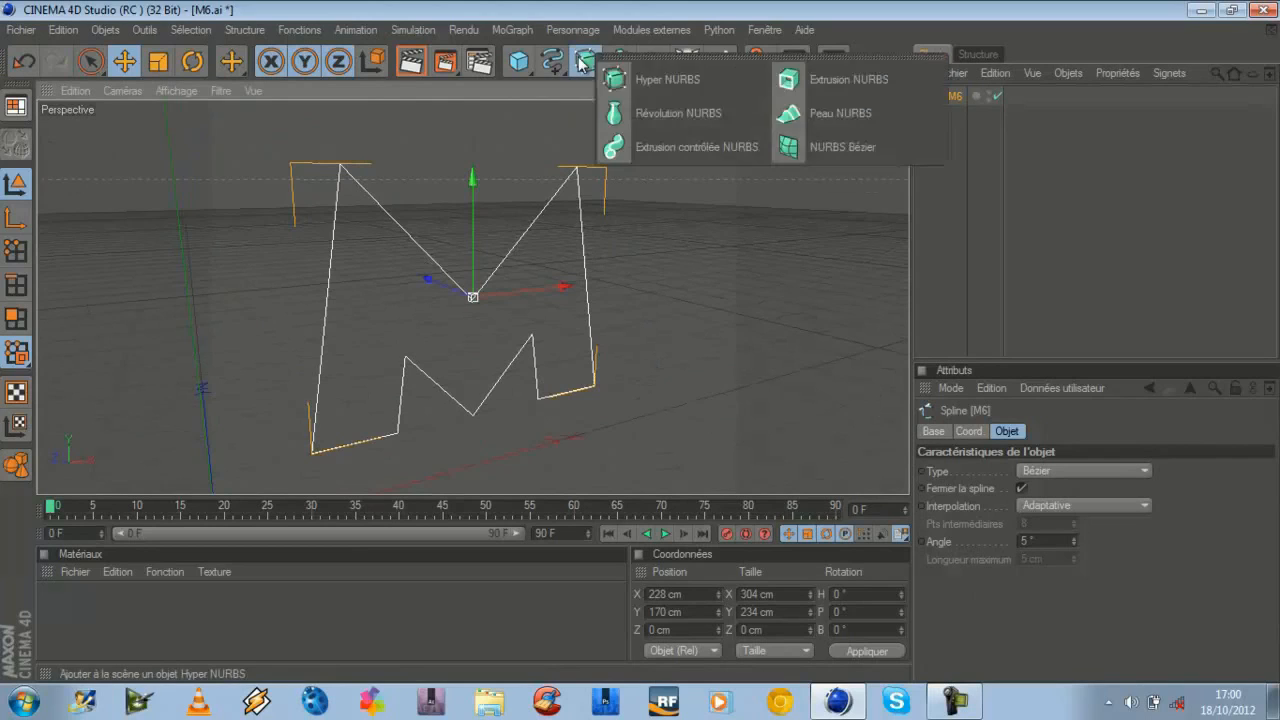
left_click(899, 80)
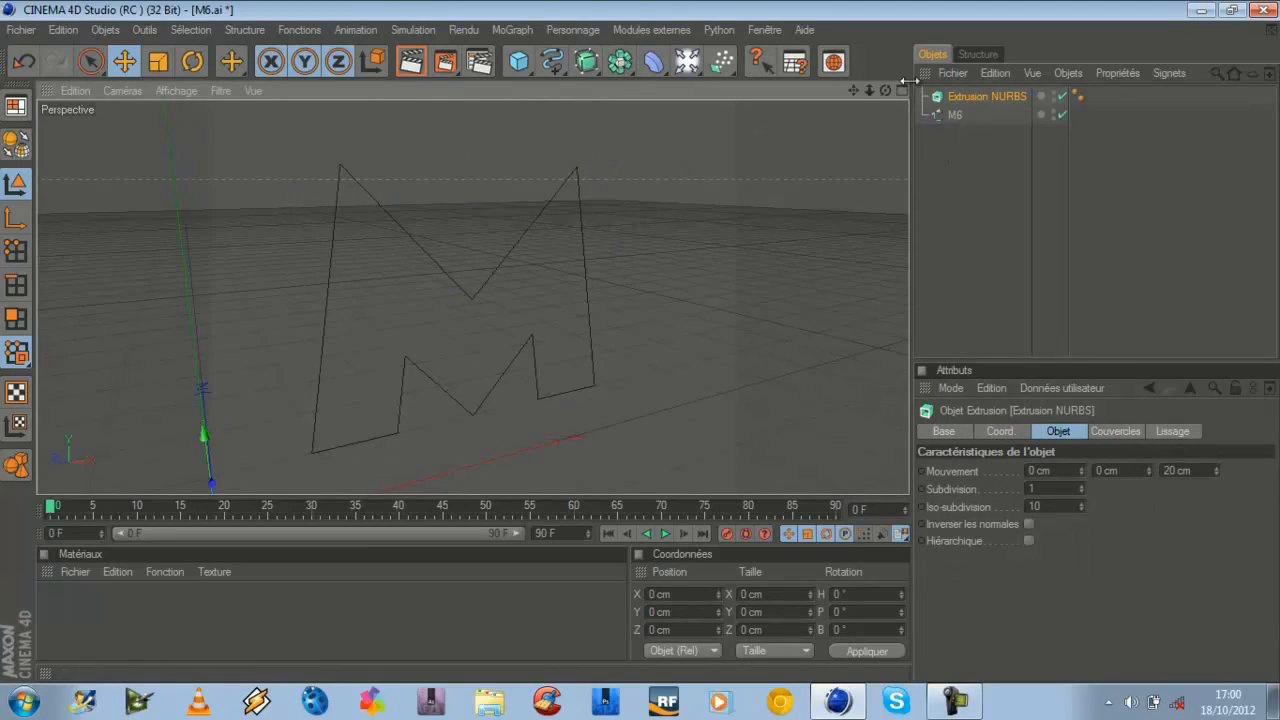
left_click_drag(956, 113, 973, 93)
left_click_drag(885, 91, 639, 342)
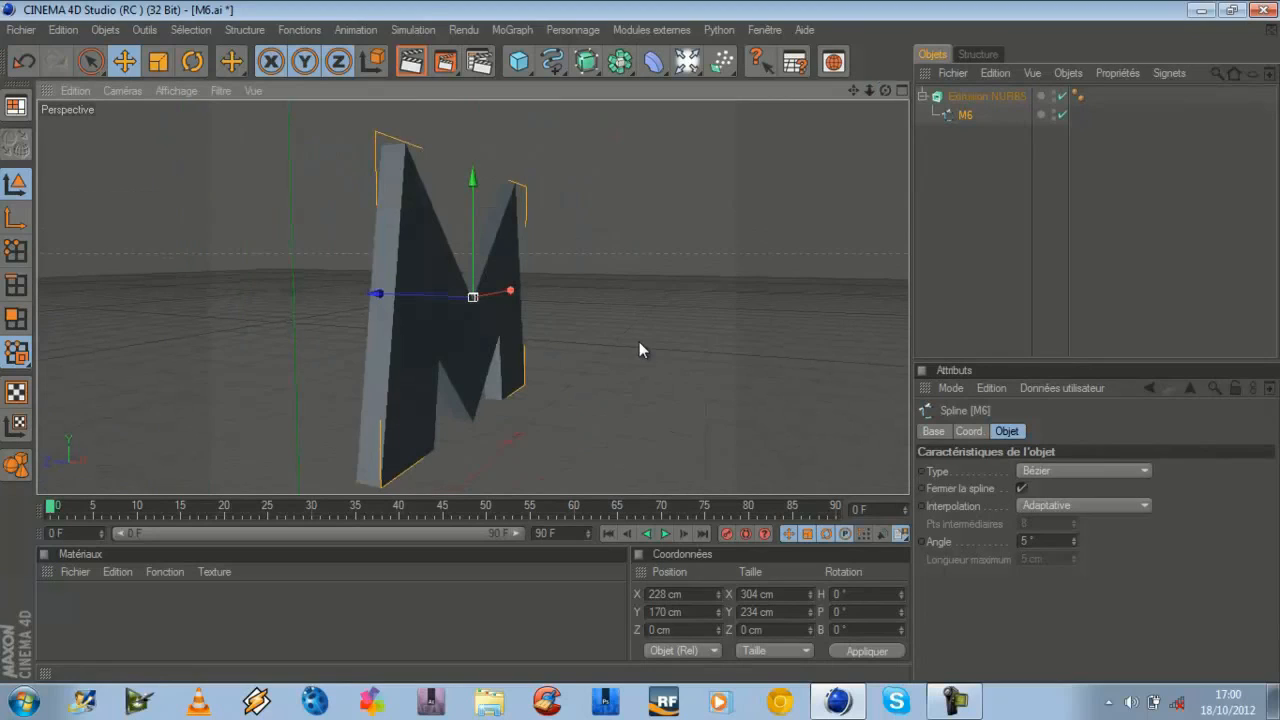
- Set the Z movement of the Extrusion NURBS to 63 cm to thicken the M
left_click(970, 118)
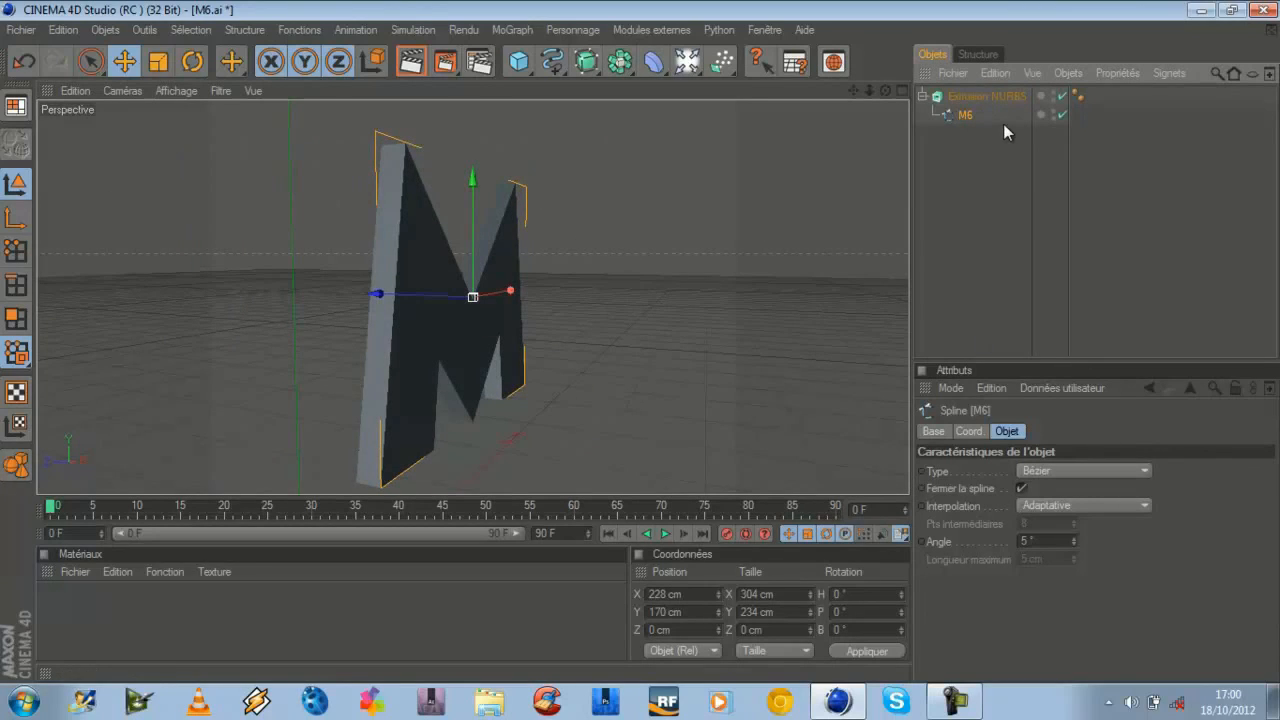
left_click(981, 94)
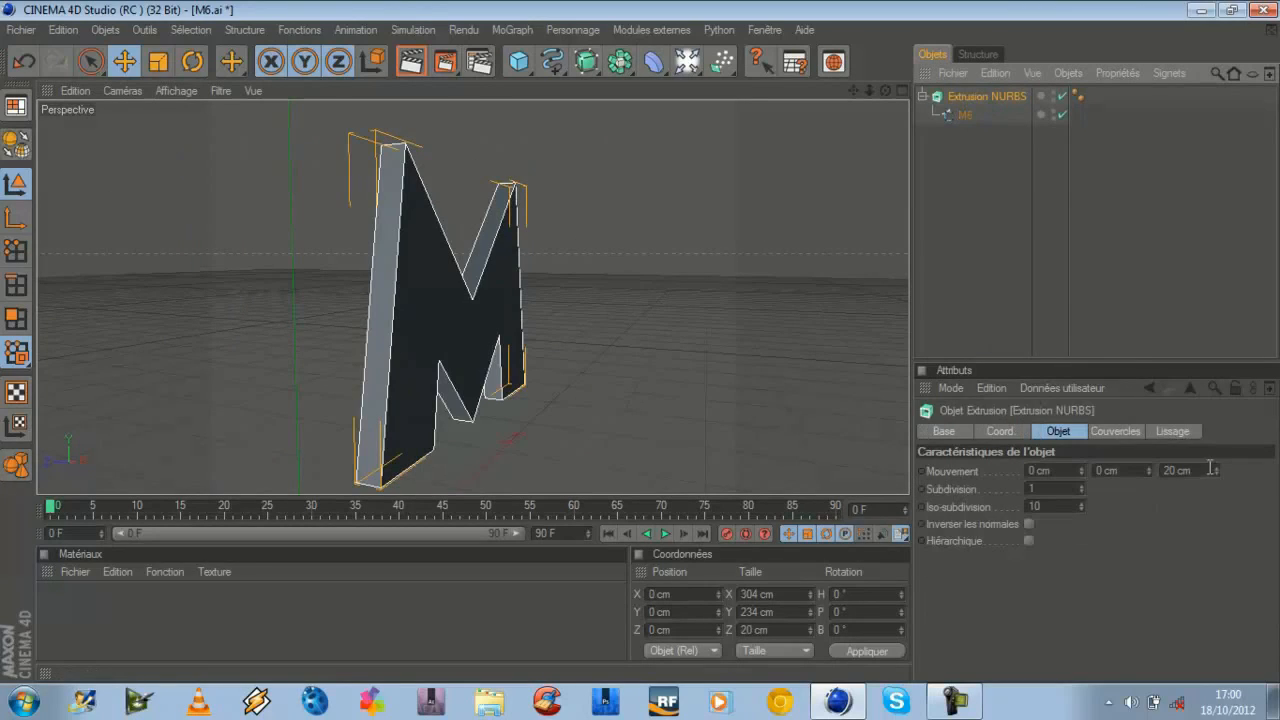
left_click_drag(1213, 466, 1209, 478)
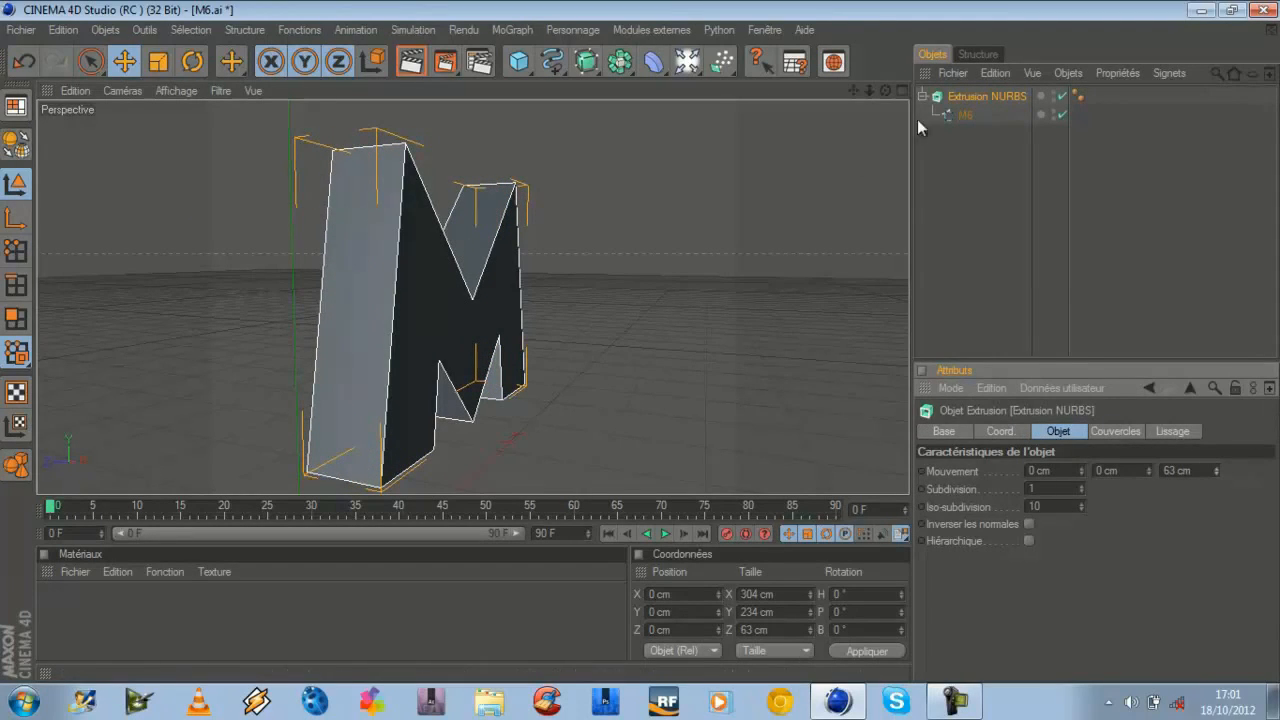
left_click_drag(886, 91, 639, 341)
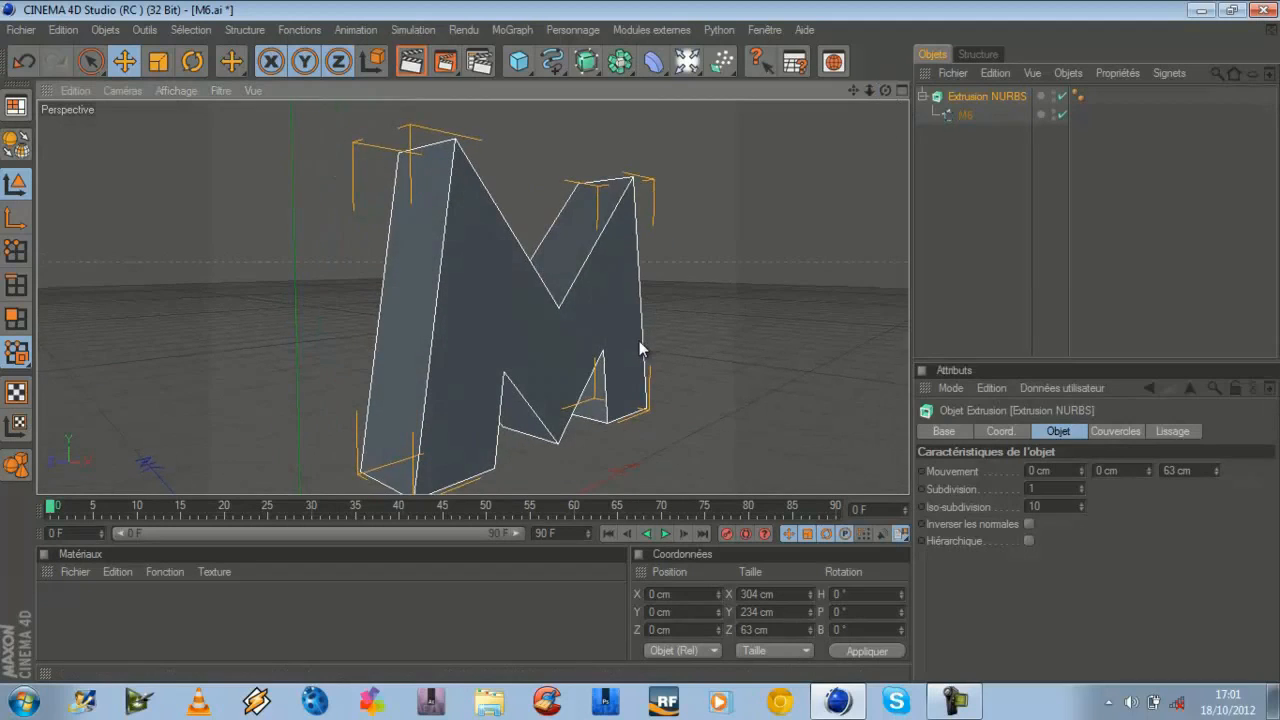
- Collapse and copy the Extrusion NURBS object holding the extruded M
left_click(982, 190)
left_click_drag(884, 90, 639, 342)
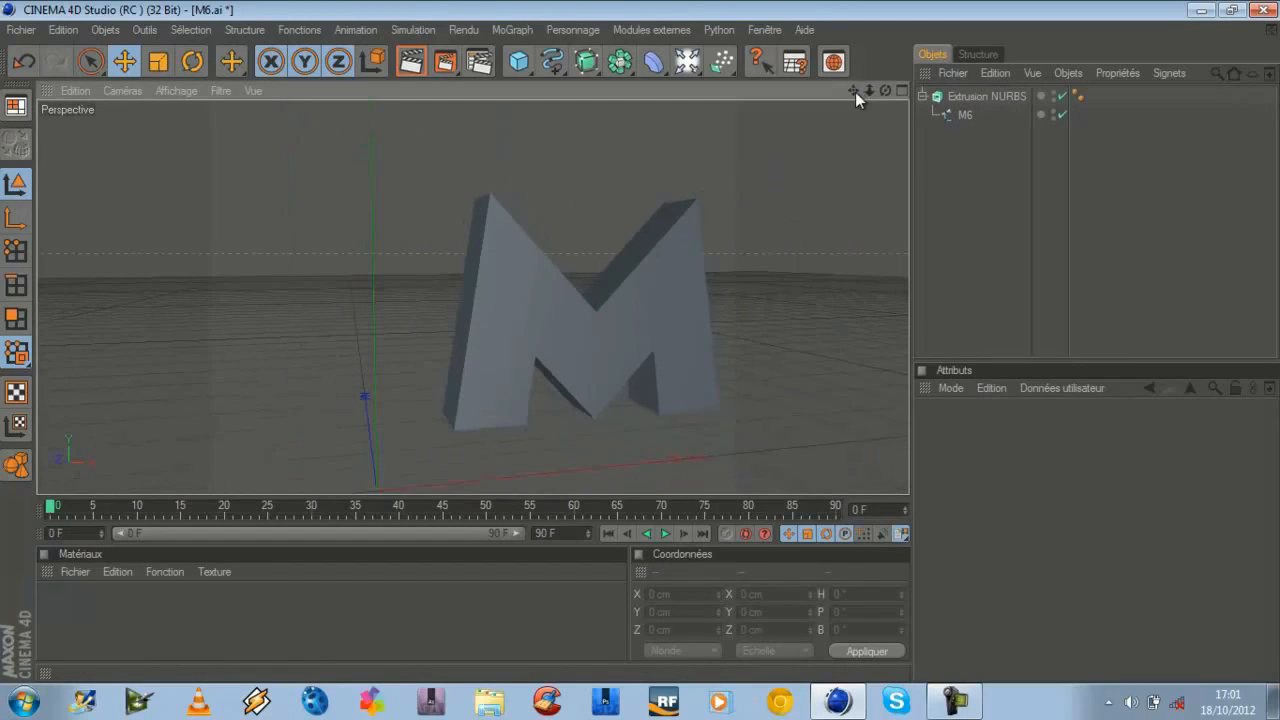
left_click_drag(855, 92, 639, 341)
left_click_drag(882, 92, 639, 342)
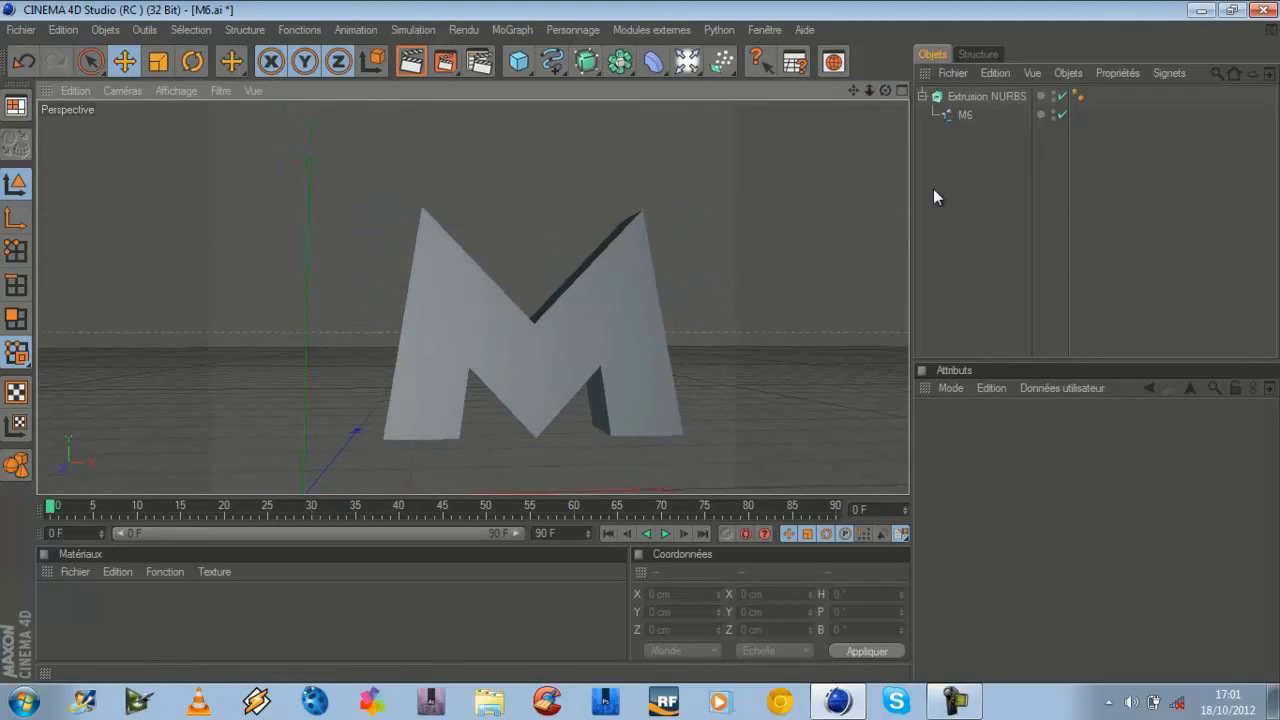
left_click(962, 96)
left_click(923, 96)
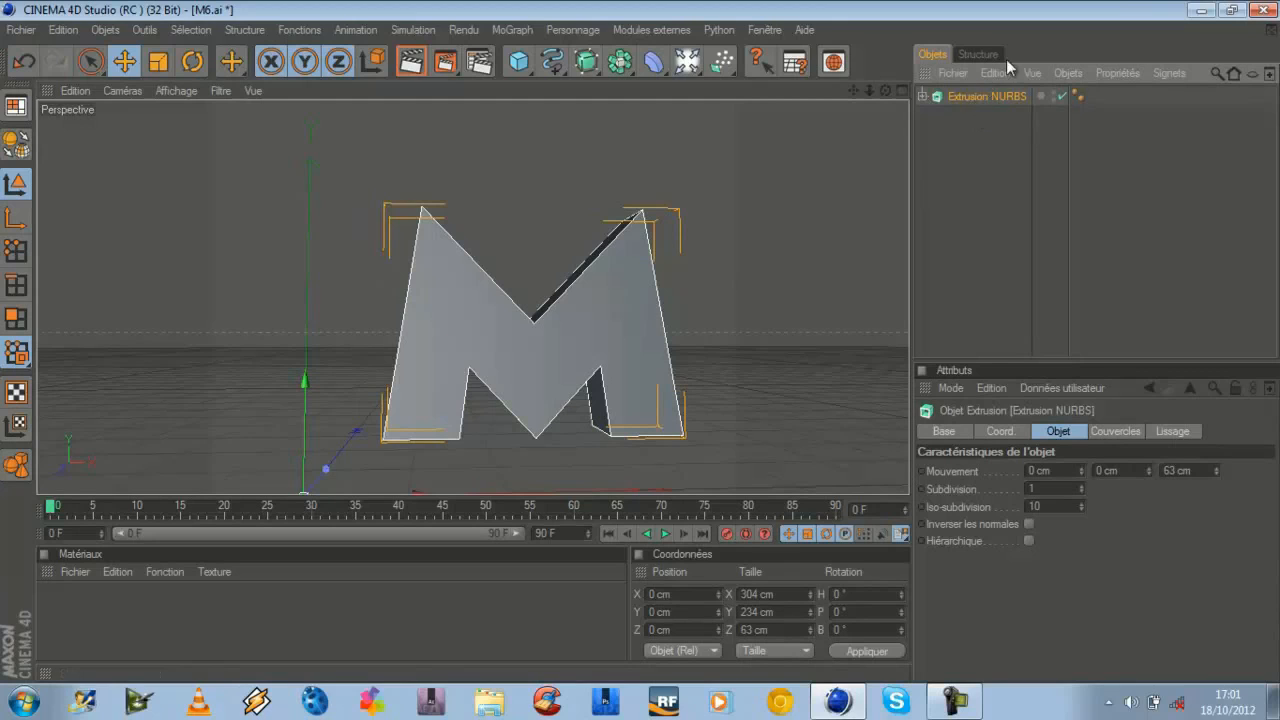
- Import 6.ai from the desktop into CINEMA 4D as a new document
left_click(1193, 12)
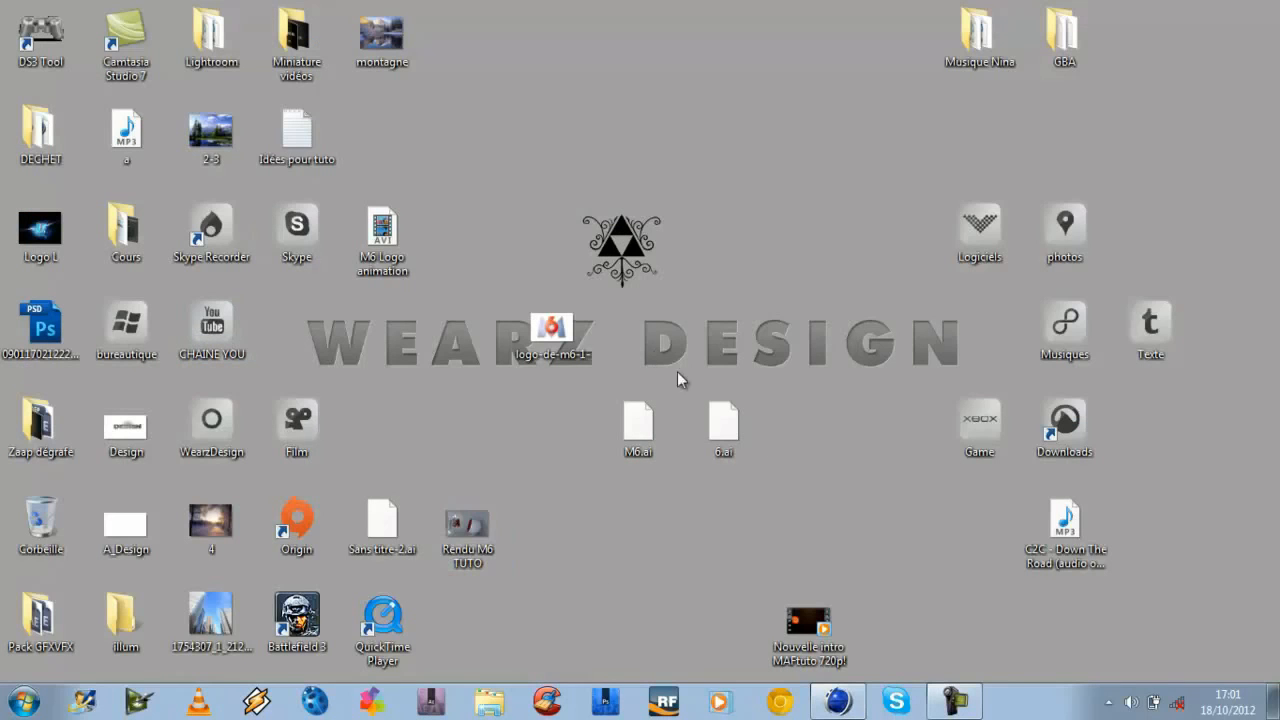
left_click(723, 425)
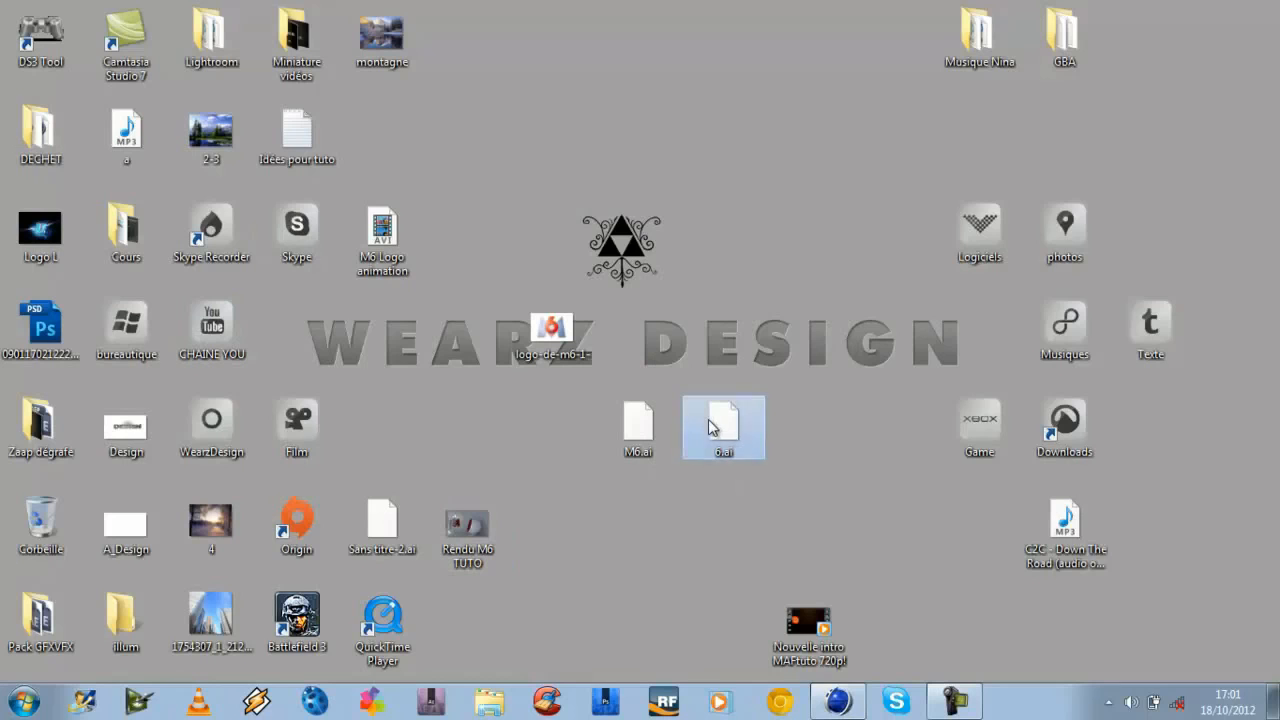
left_click(838, 700)
left_click_drag(586, 403, 530, 308)
left_click(503, 467)
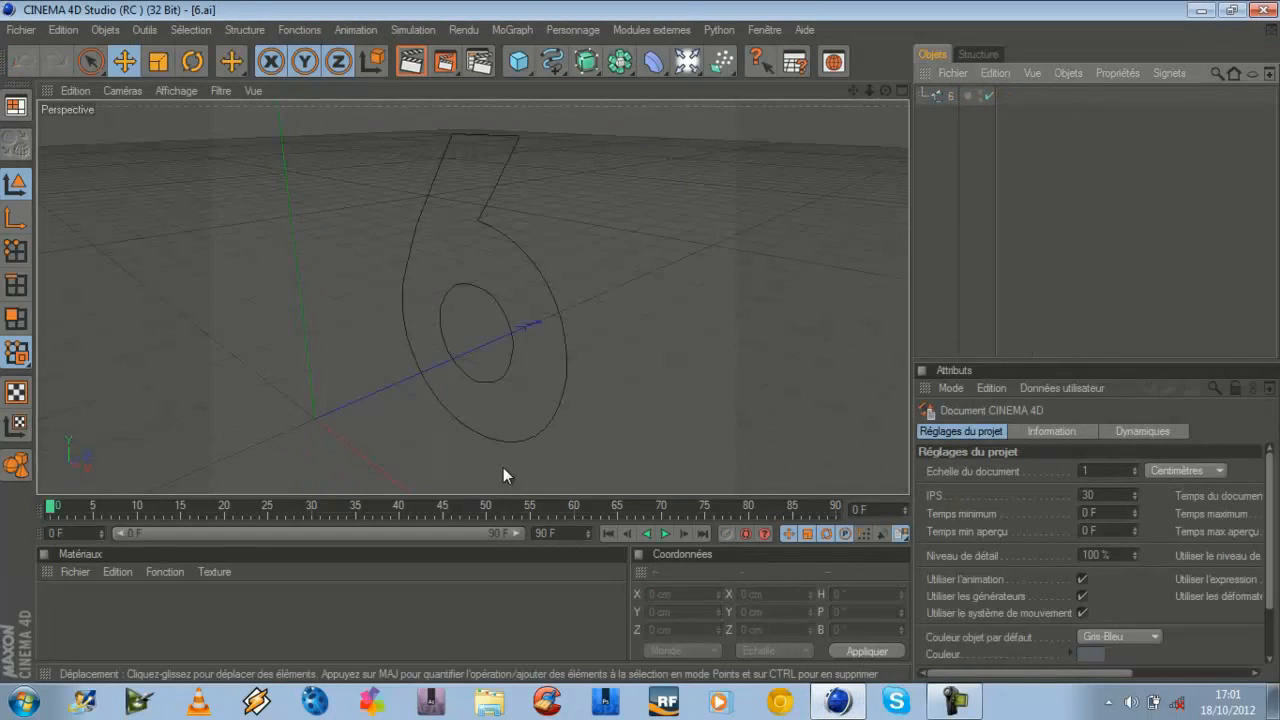
- Paste the extruded M object into the 6.ai document
left_click_drag(886, 89, 639, 341)
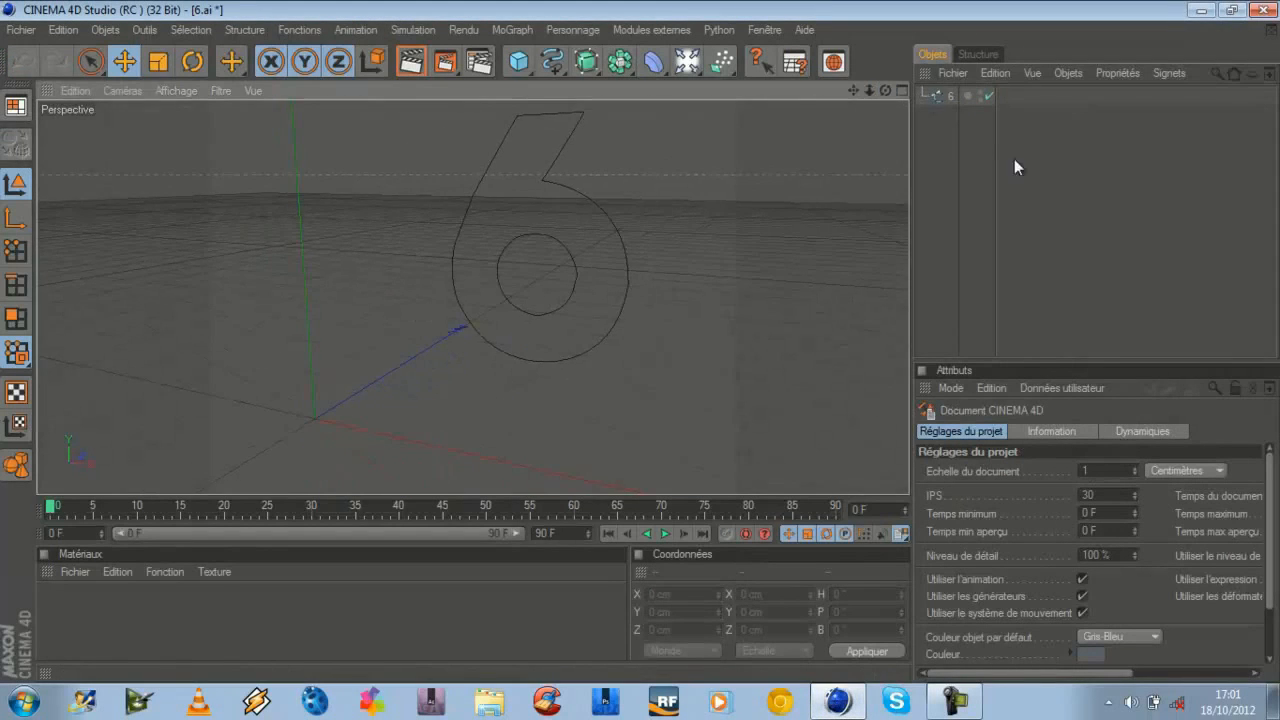
left_click(954, 166)
key("ctrl+v")
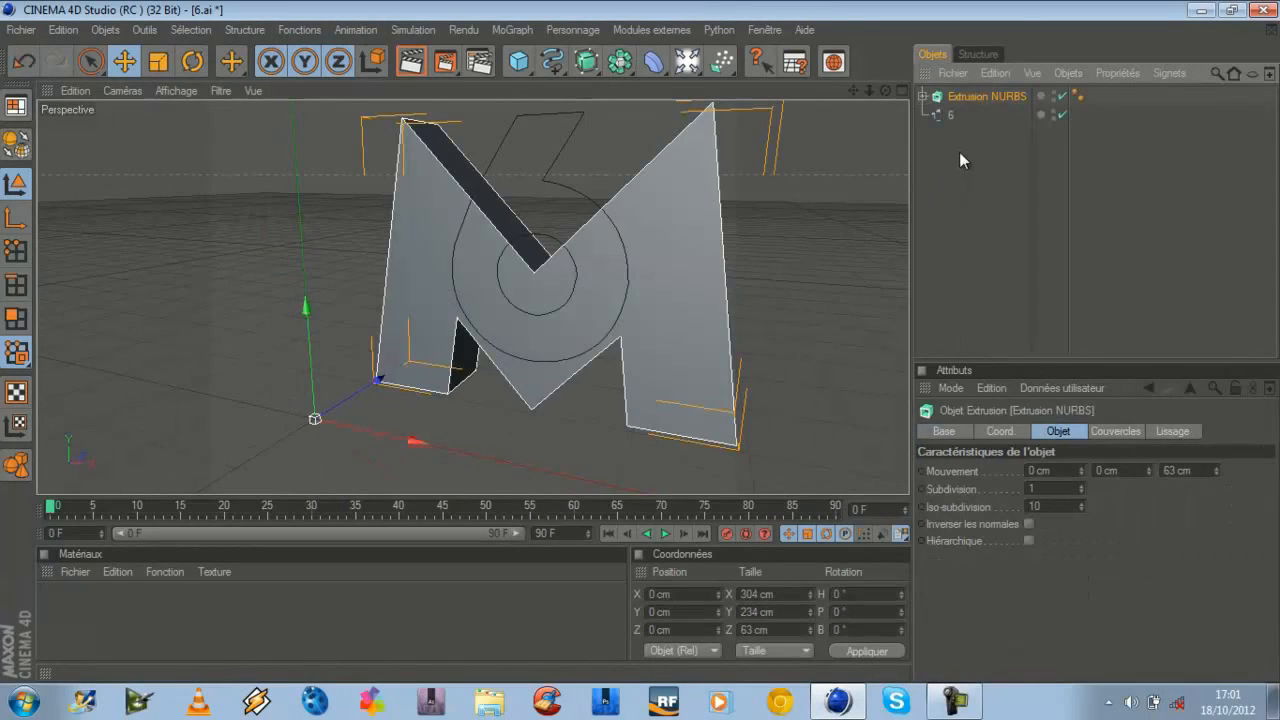
- Add a second Extrusion NURBS object, make the 6 spline its child, and collapse both extrusion hierarchies
left_click(957, 114)
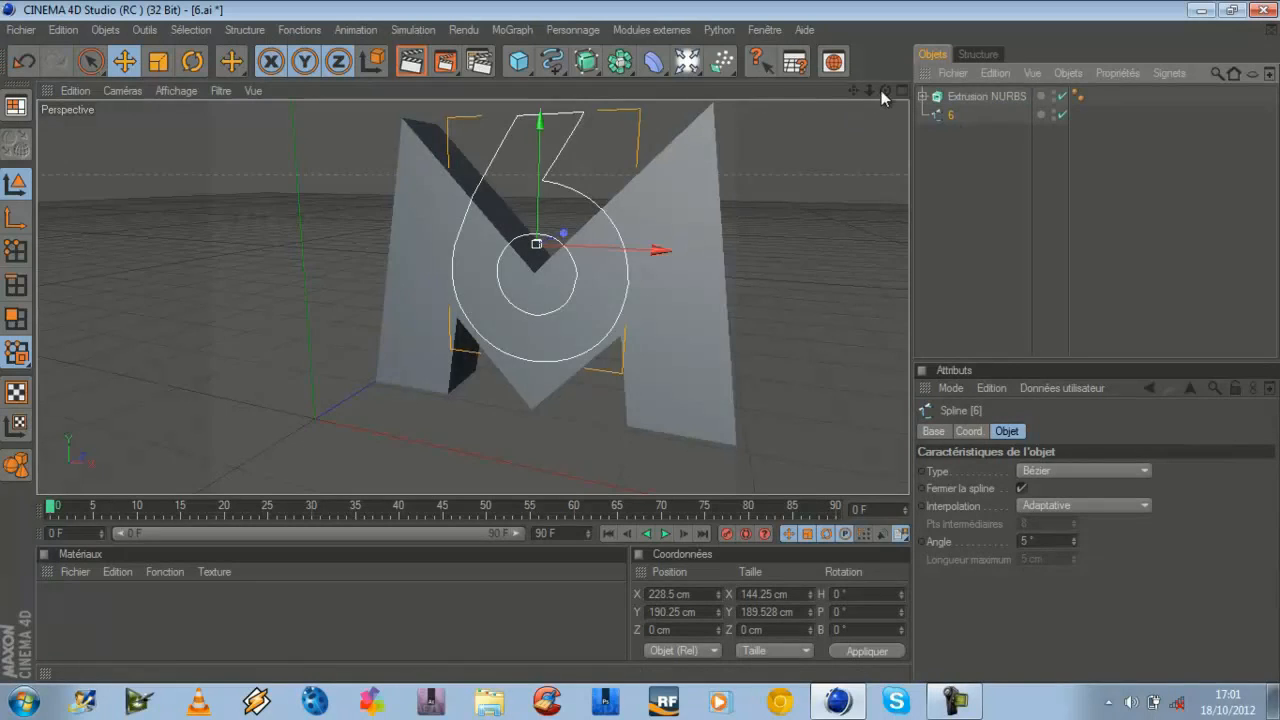
left_click_drag(885, 91, 639, 341)
left_click_drag(597, 61, 845, 71)
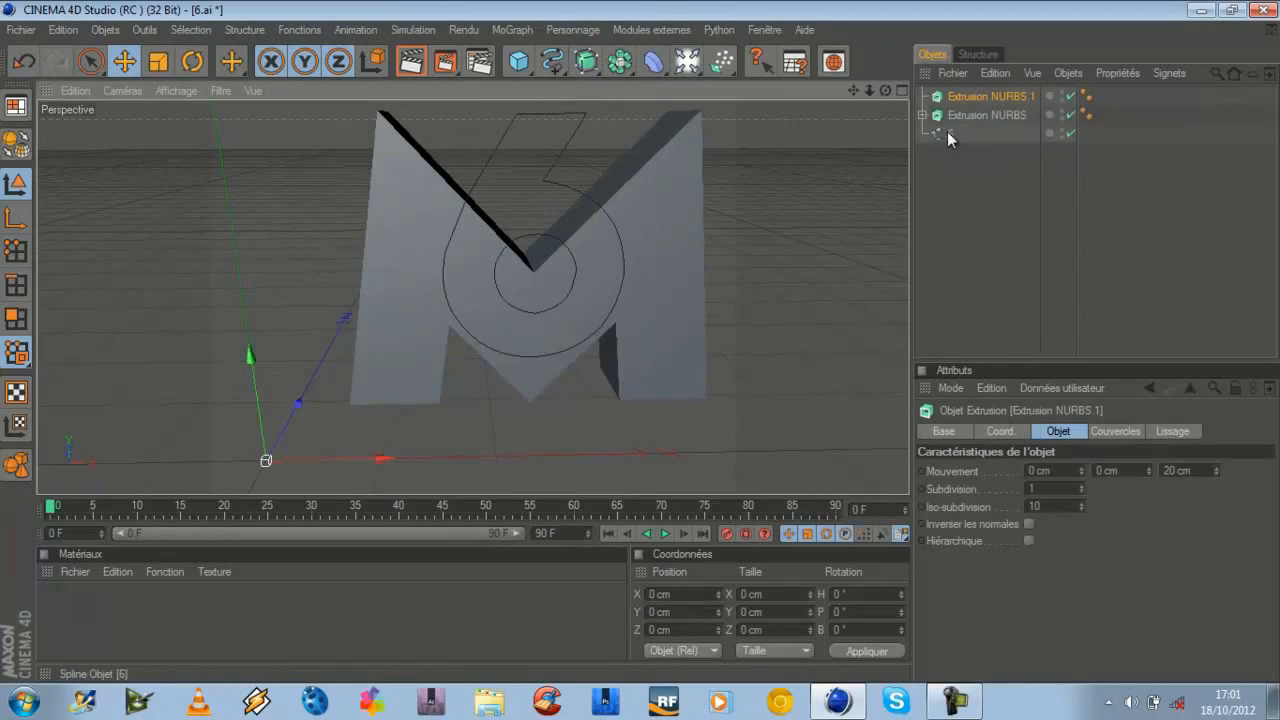
left_click(923, 116)
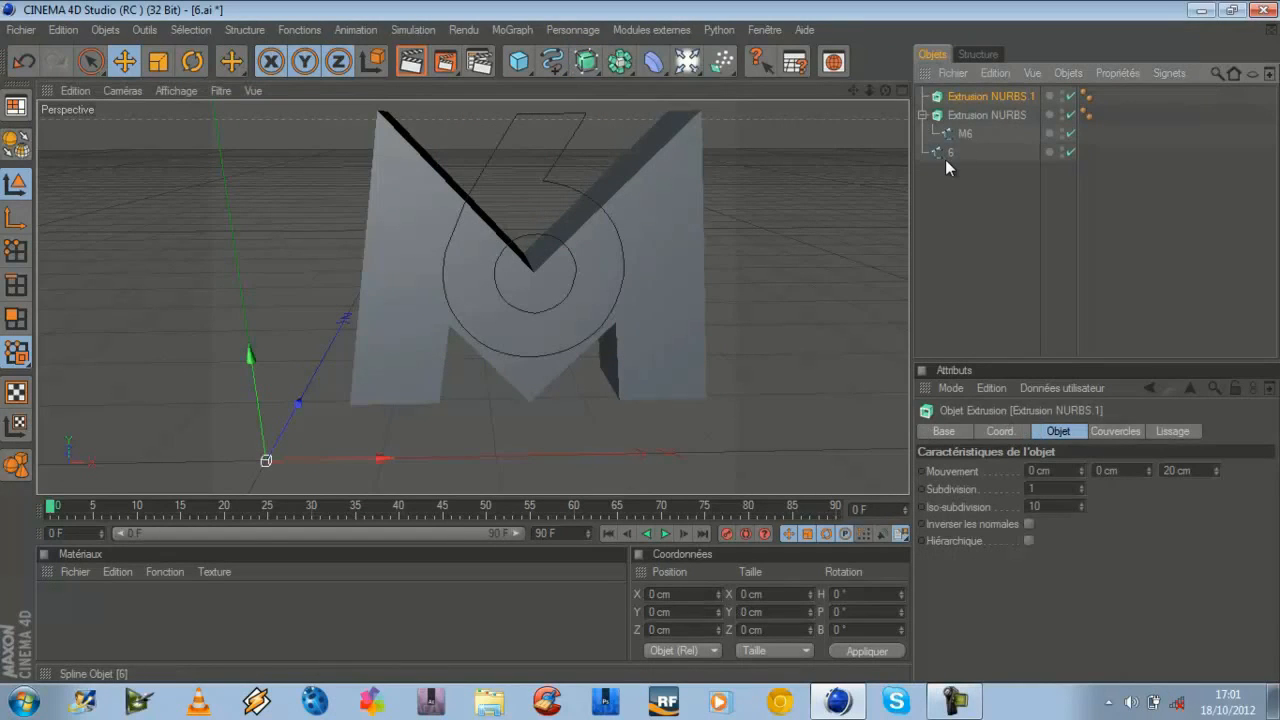
left_click_drag(971, 93, 972, 95)
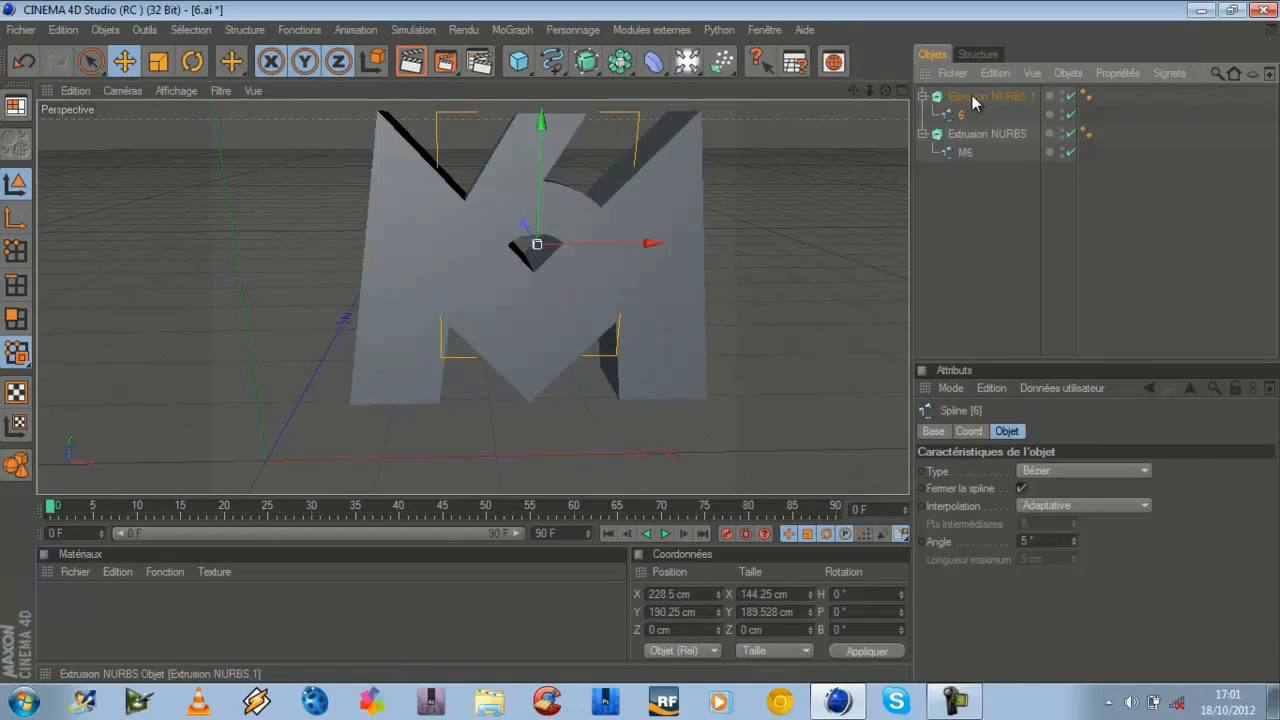
left_click(922, 97)
left_click(923, 116)
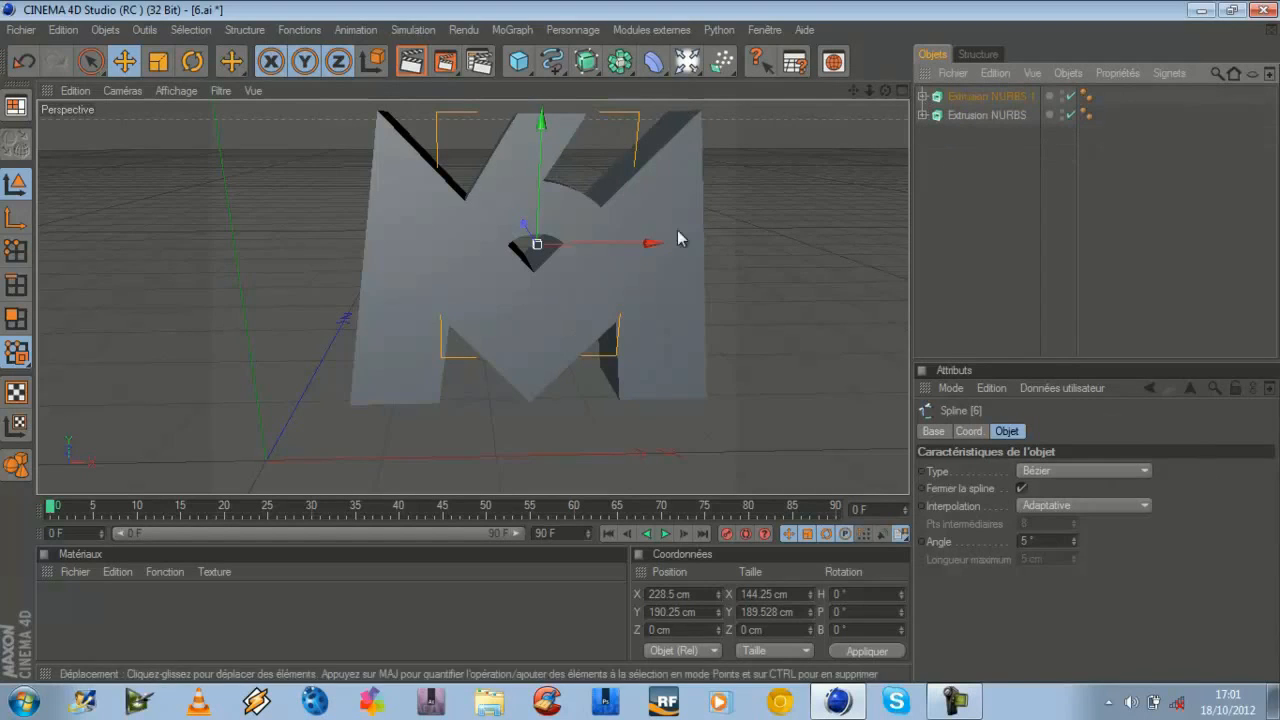
- Set the Z movement of the 6's Extrusion NURBS to 54 cm and shift it forward along Z to about -14.2 cm
left_click(962, 96)
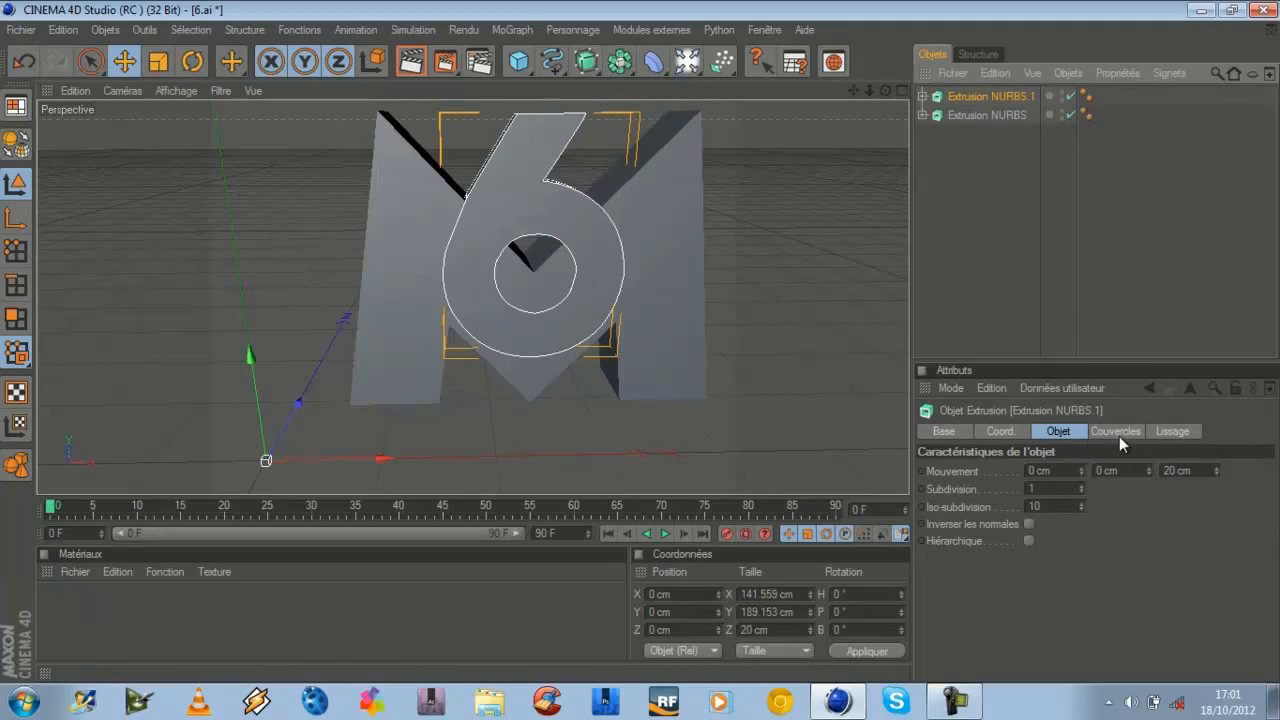
left_click_drag(1216, 470, 1216, 470)
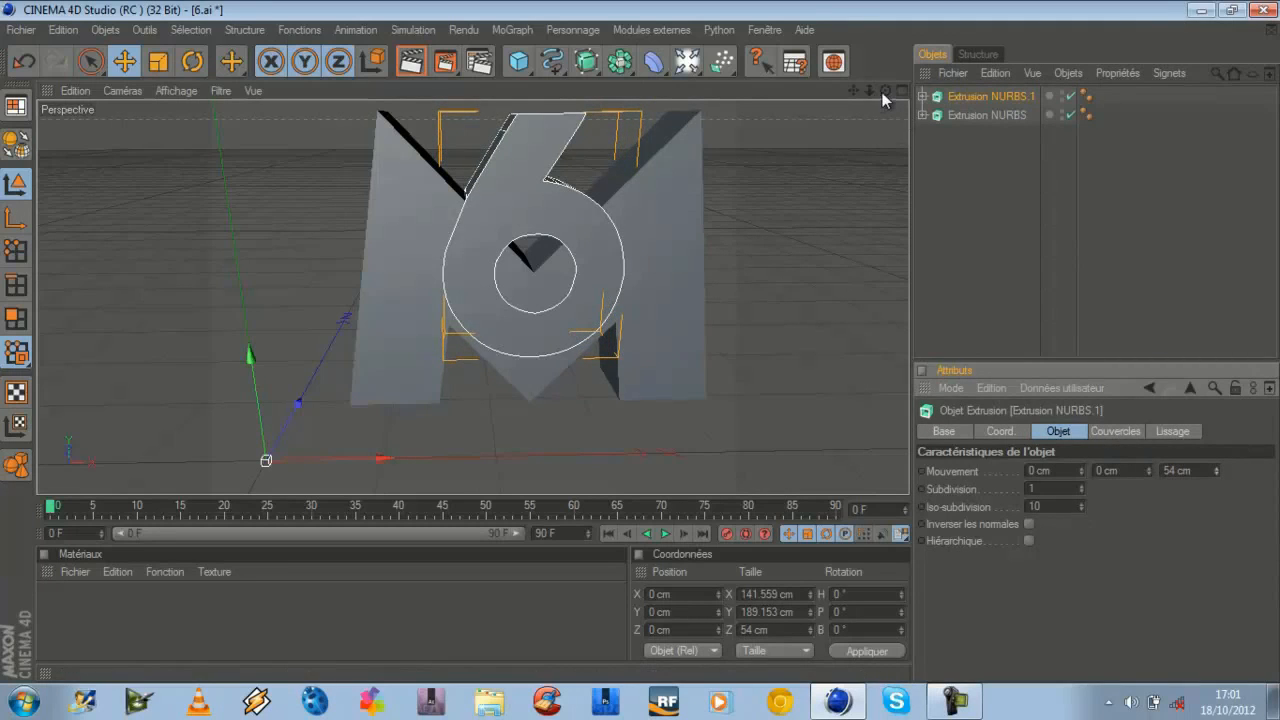
left_click_drag(884, 92, 640, 343)
left_click_drag(198, 438, 641, 343)
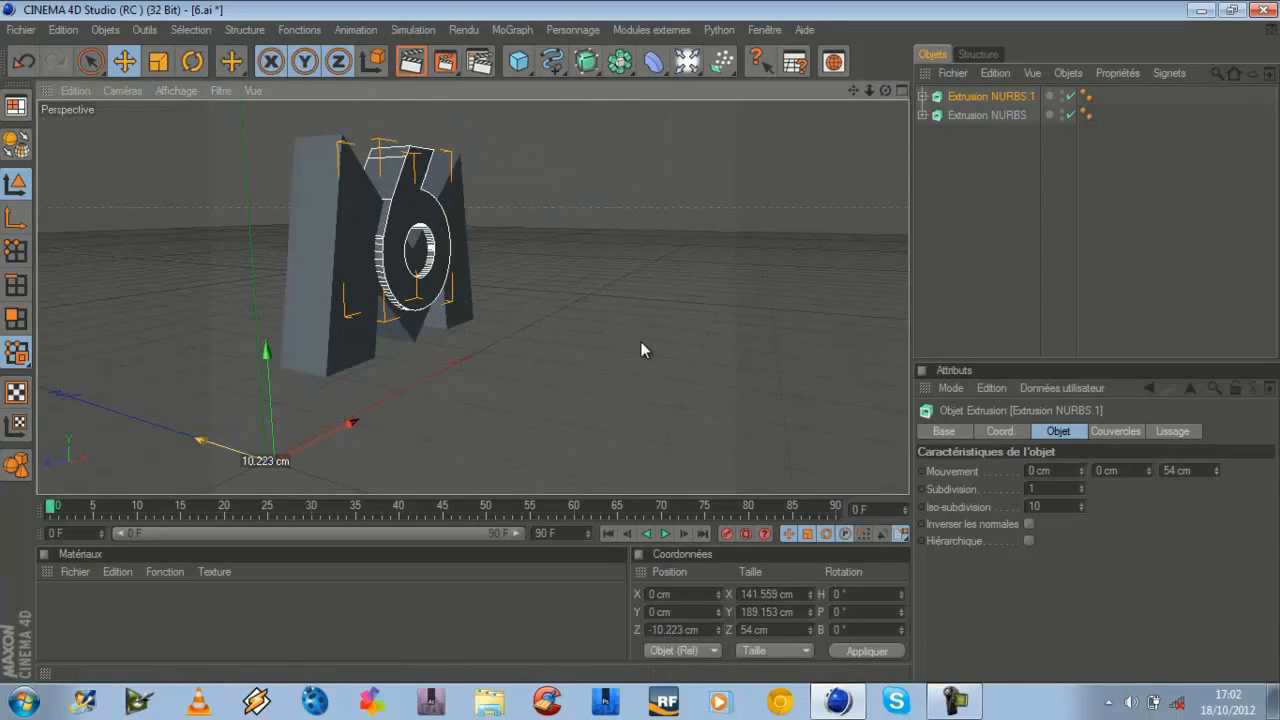
left_click_drag(885, 90, 640, 340)
left_click_drag(857, 89, 803, 132)
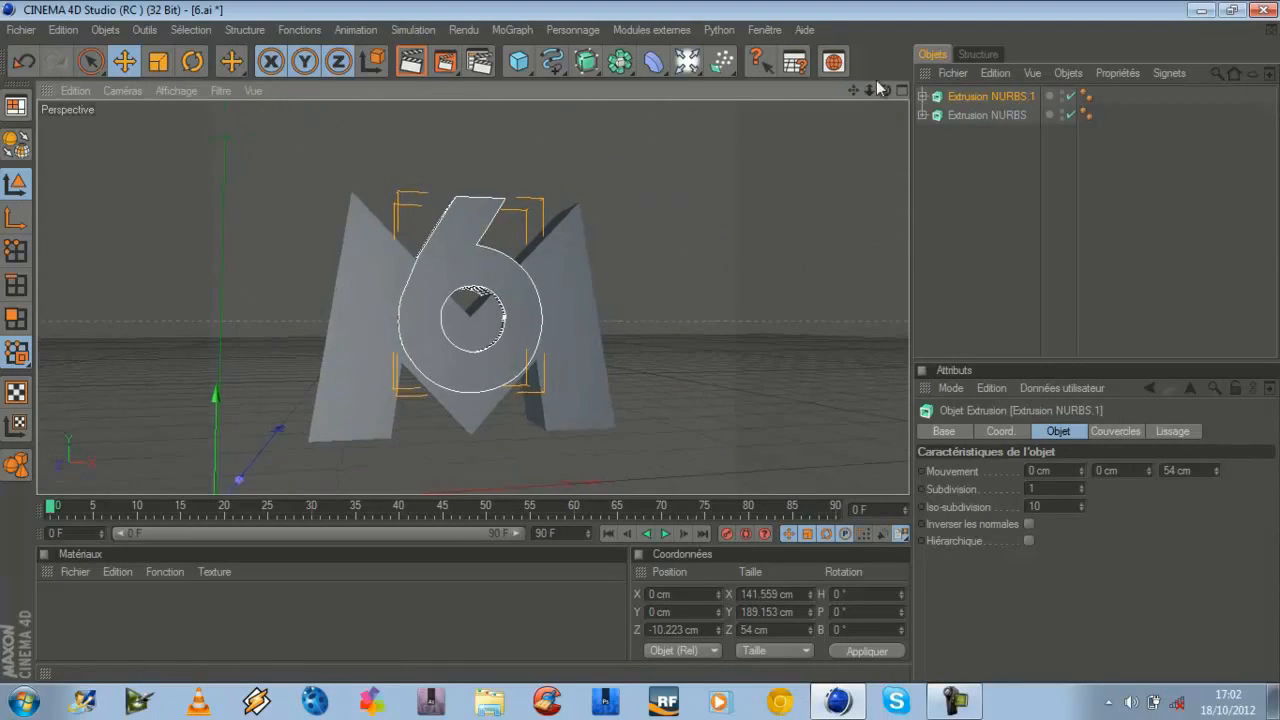
left_click_drag(890, 90, 640, 340)
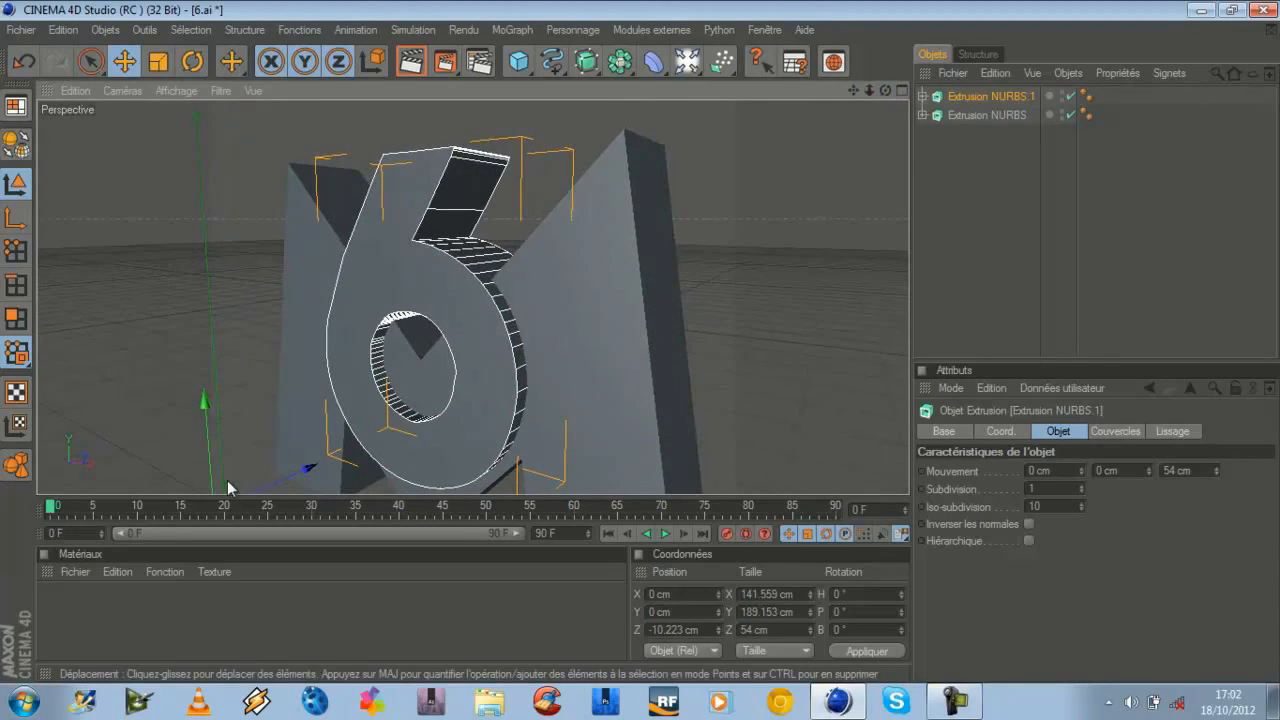
left_click_drag(295, 468, 640, 342)
- Set both the start and end caps of the 6's extrusion to Couvercle et biseau
left_click(1108, 432)
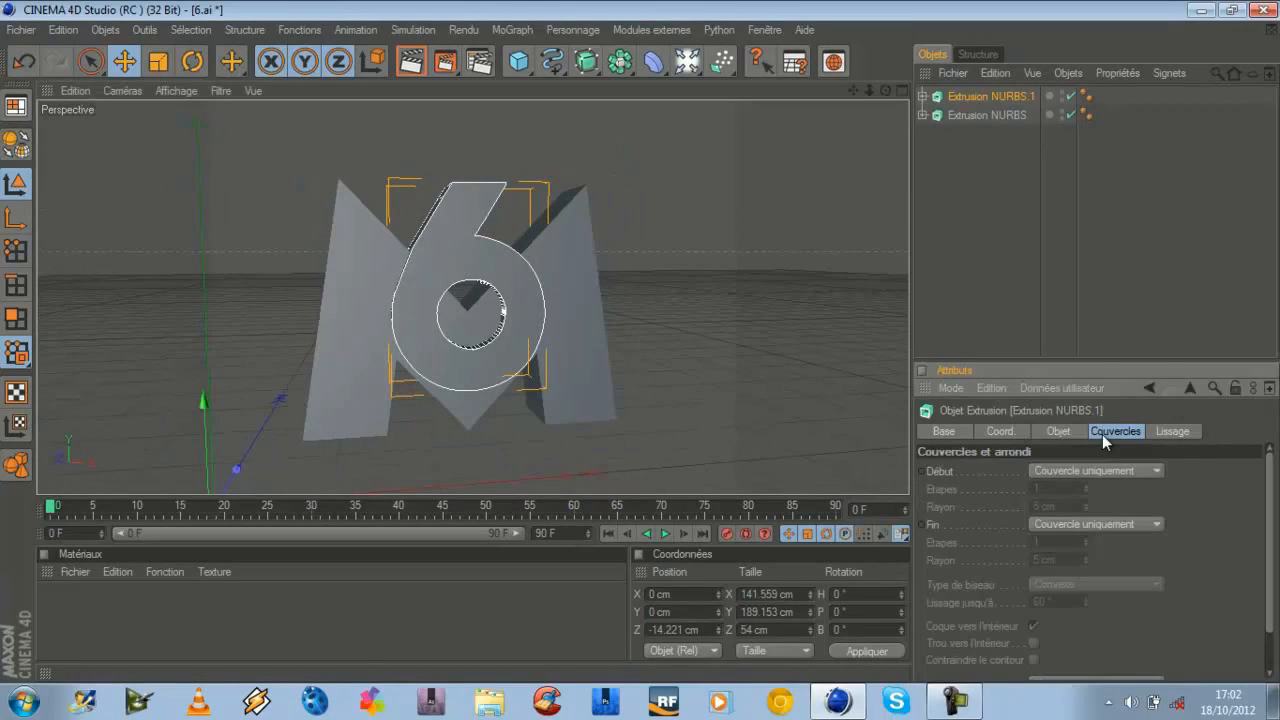
left_click(1109, 470)
left_click(1102, 541)
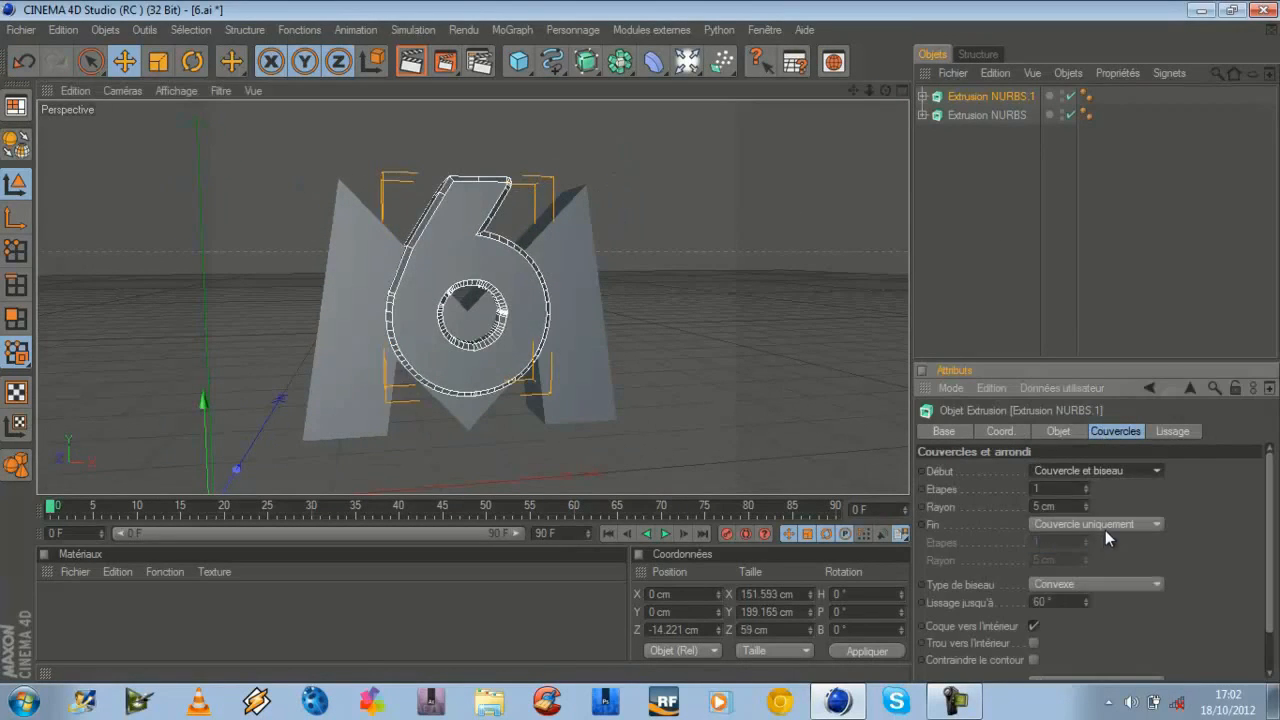
left_click(1105, 526)
left_click(1123, 599)
left_click(1051, 434)
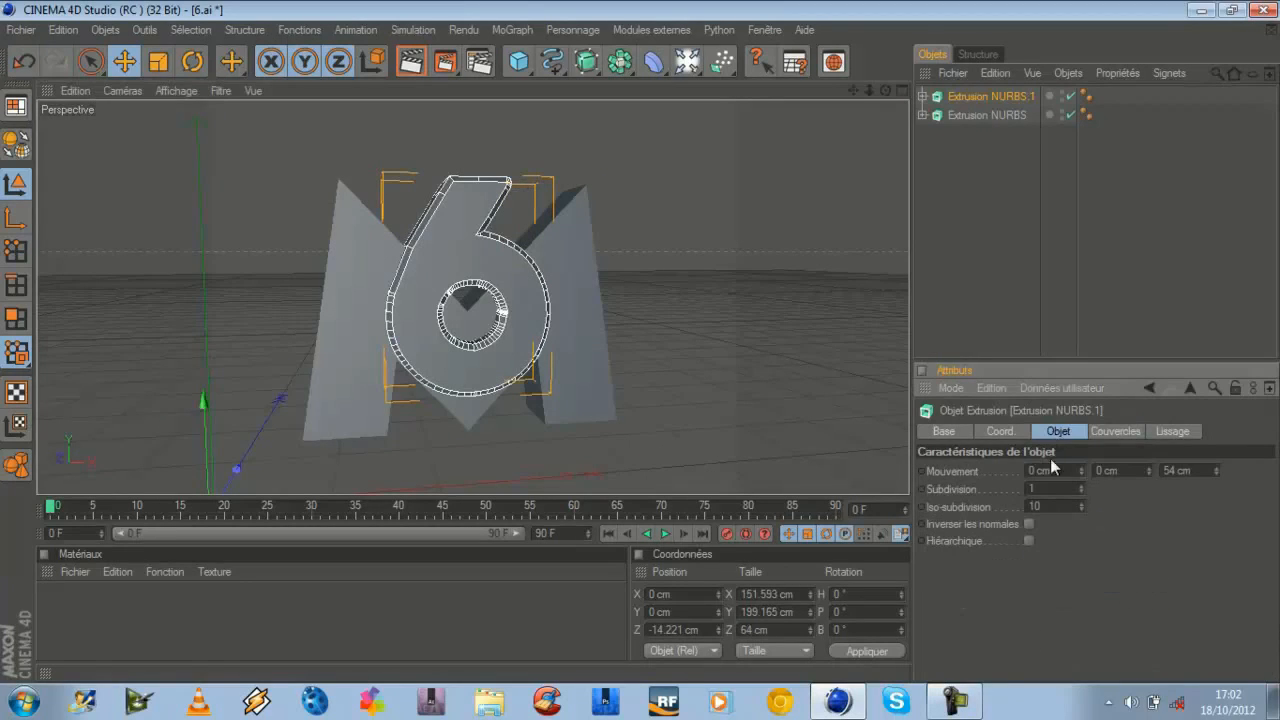
- Set both the start and end caps of the M's extrusion to Couvercle et biseau
left_click(1000, 115)
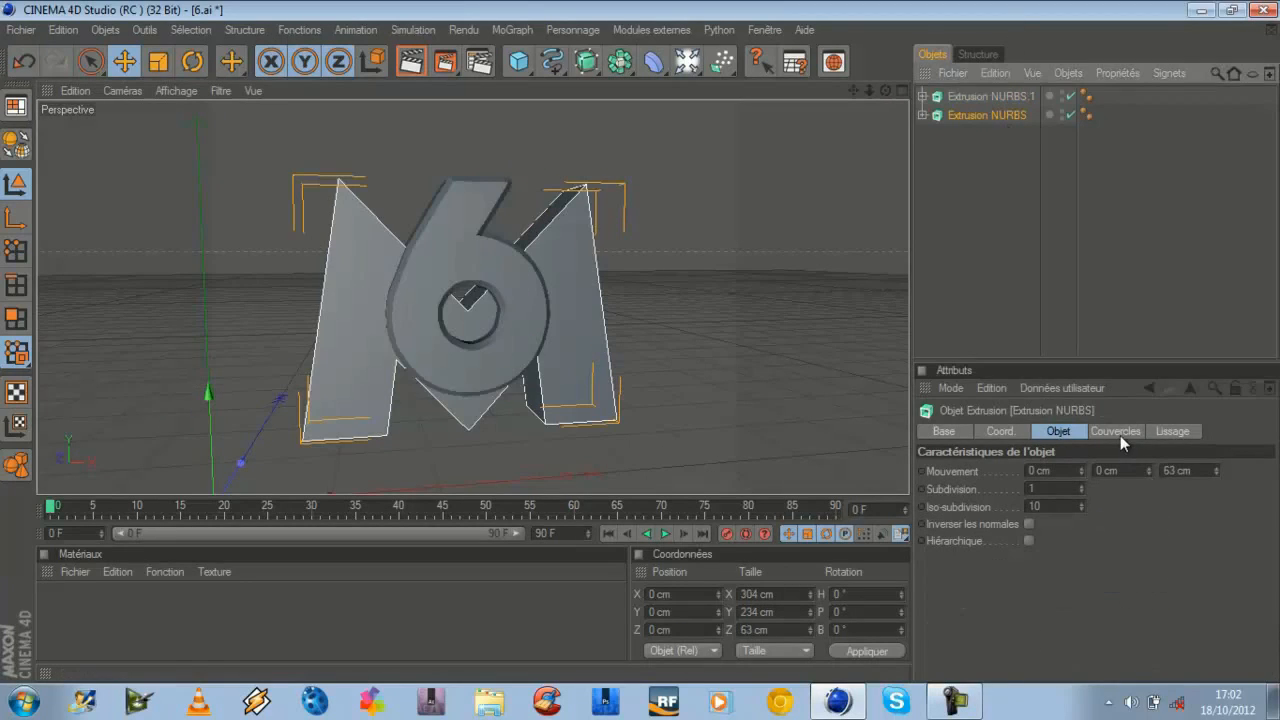
left_click(1120, 435)
left_click(1118, 469)
left_click(1111, 538)
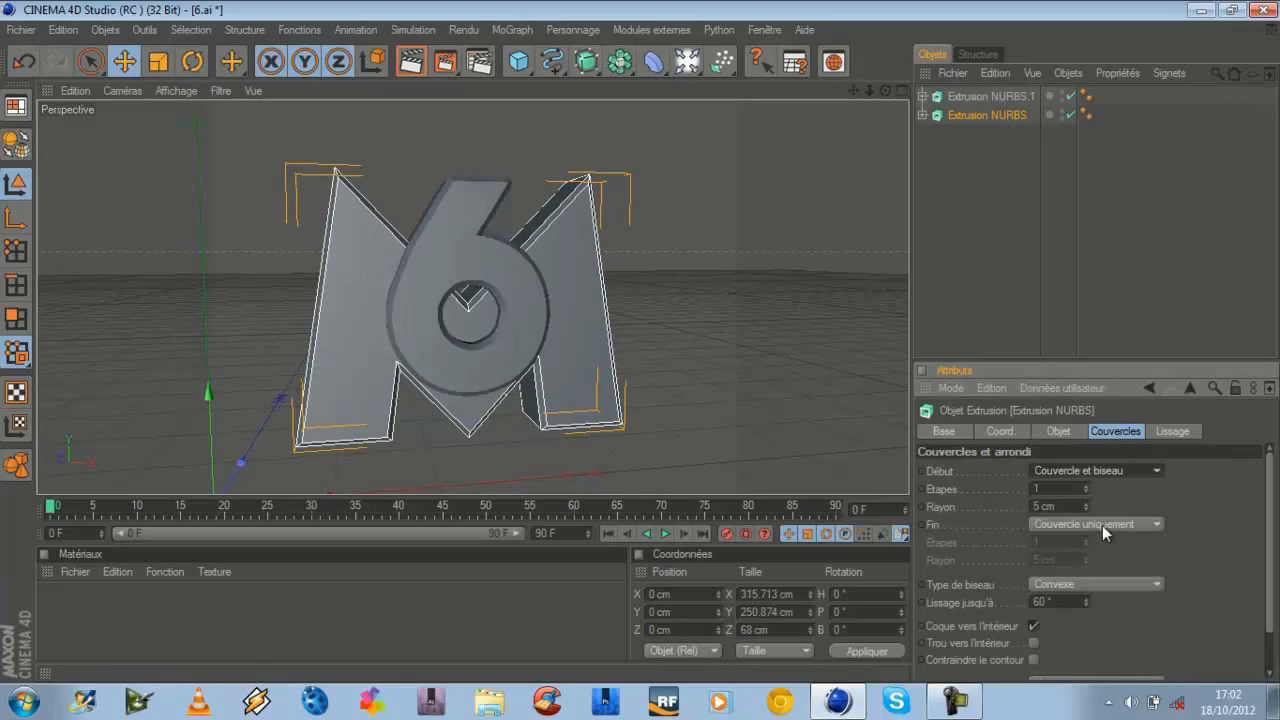
left_click(1102, 525)
left_click(1104, 573)
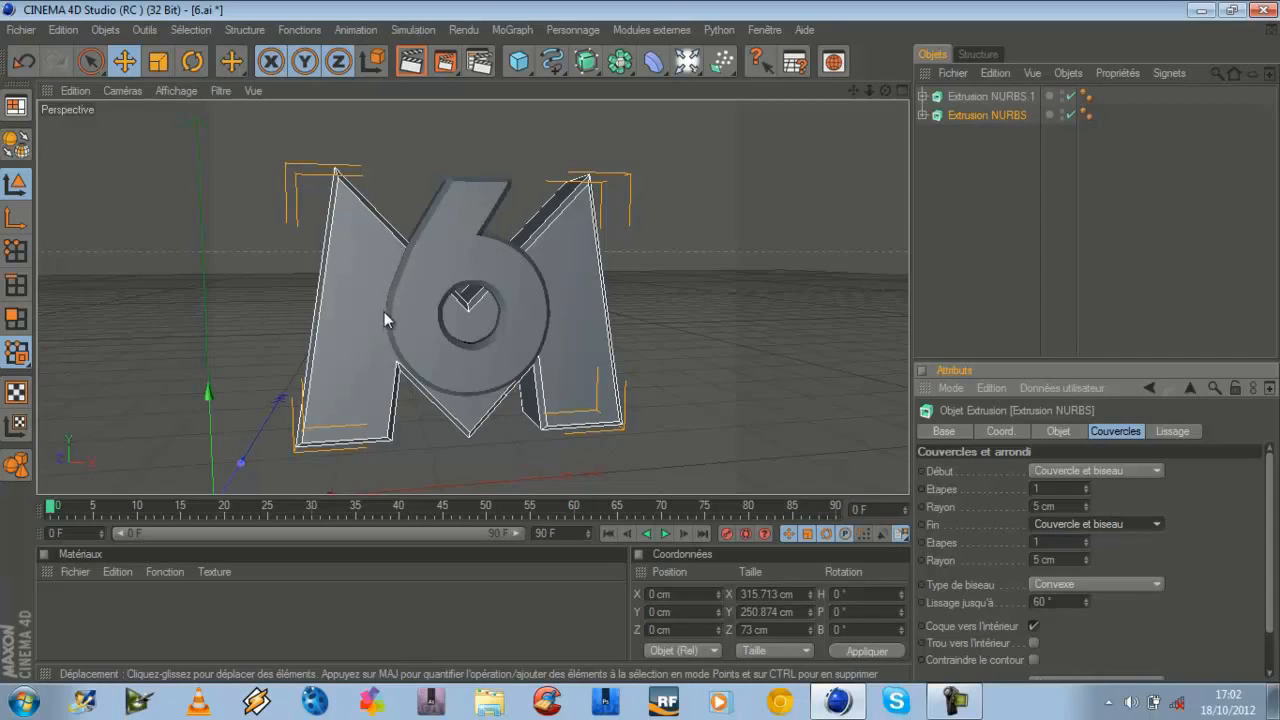
- Examine the bevelled M and 6 from several angles, checking the two extrusion objects that make up the logo
left_click(968, 174)
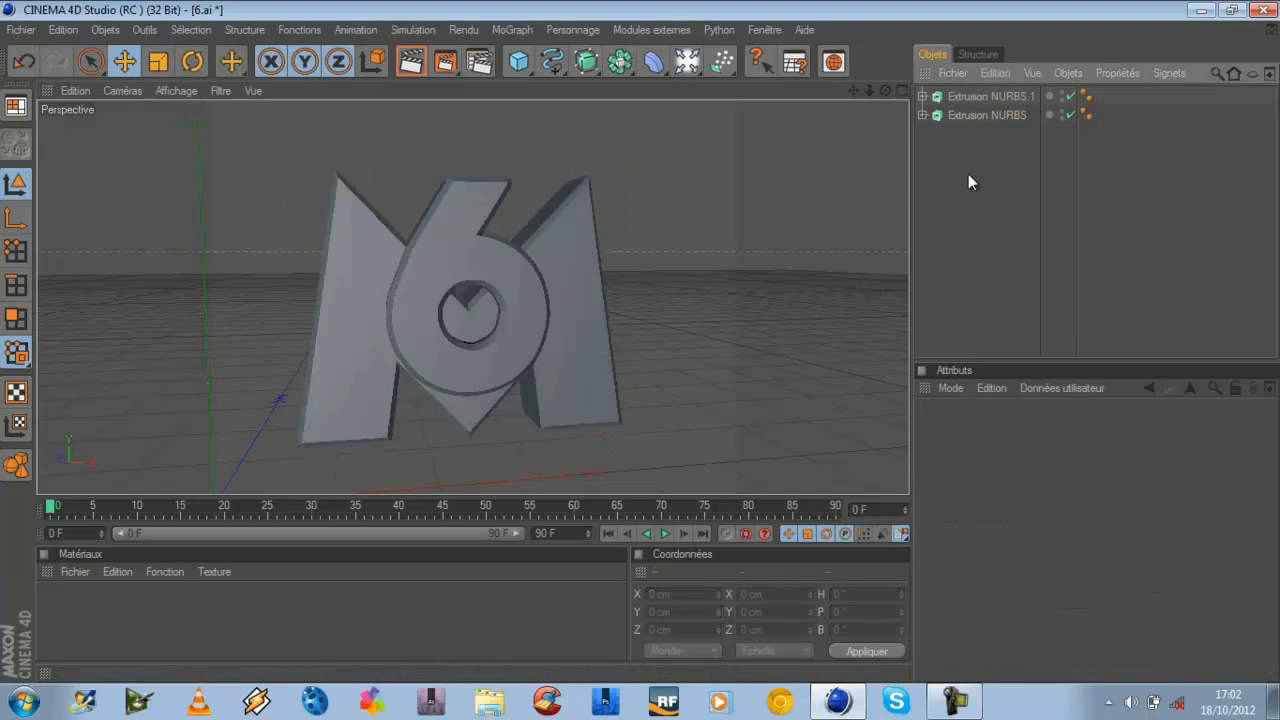
left_click_drag(884, 91, 640, 341)
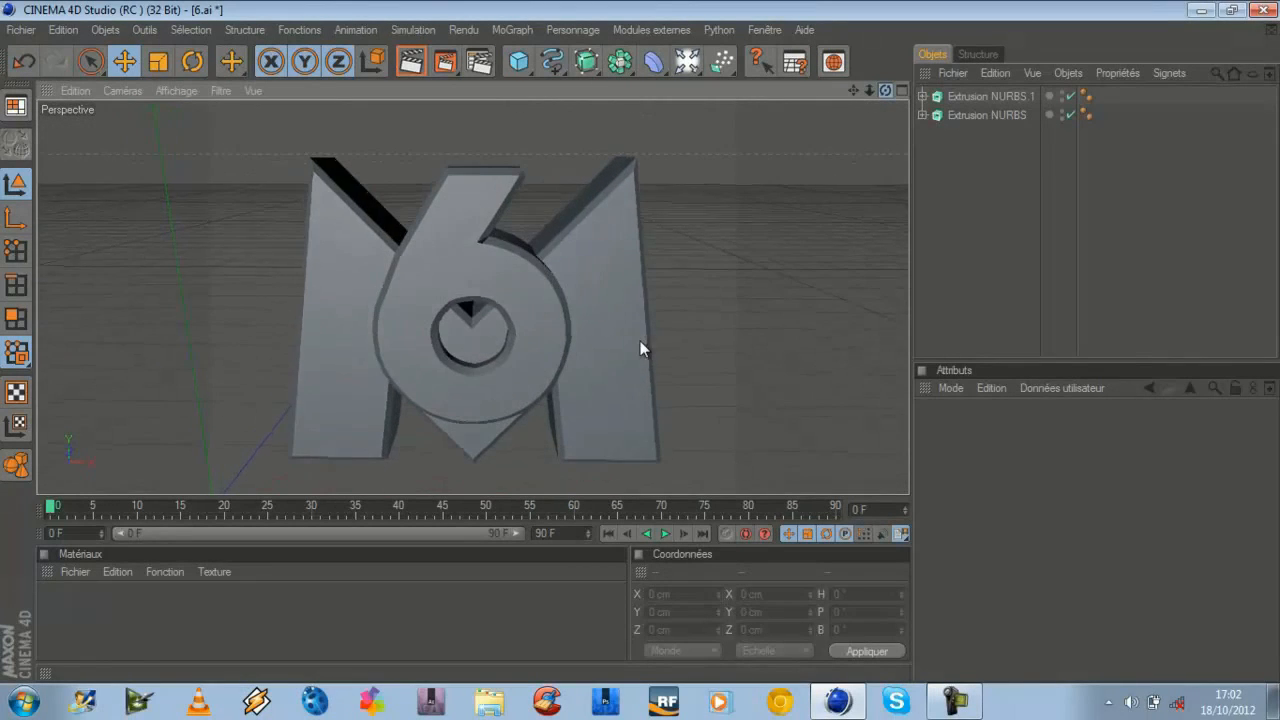
left_click(963, 96)
left_click(965, 115)
left_click(1000, 205)
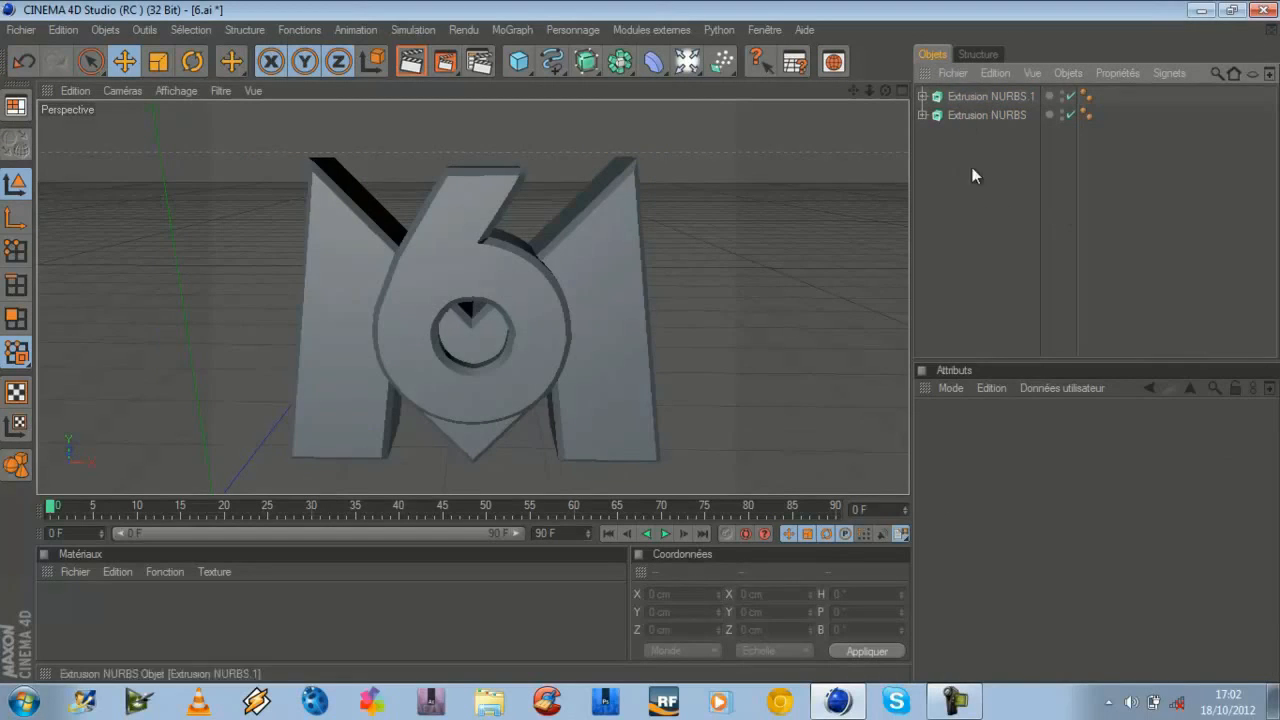
left_click_drag(980, 169, 960, 88)
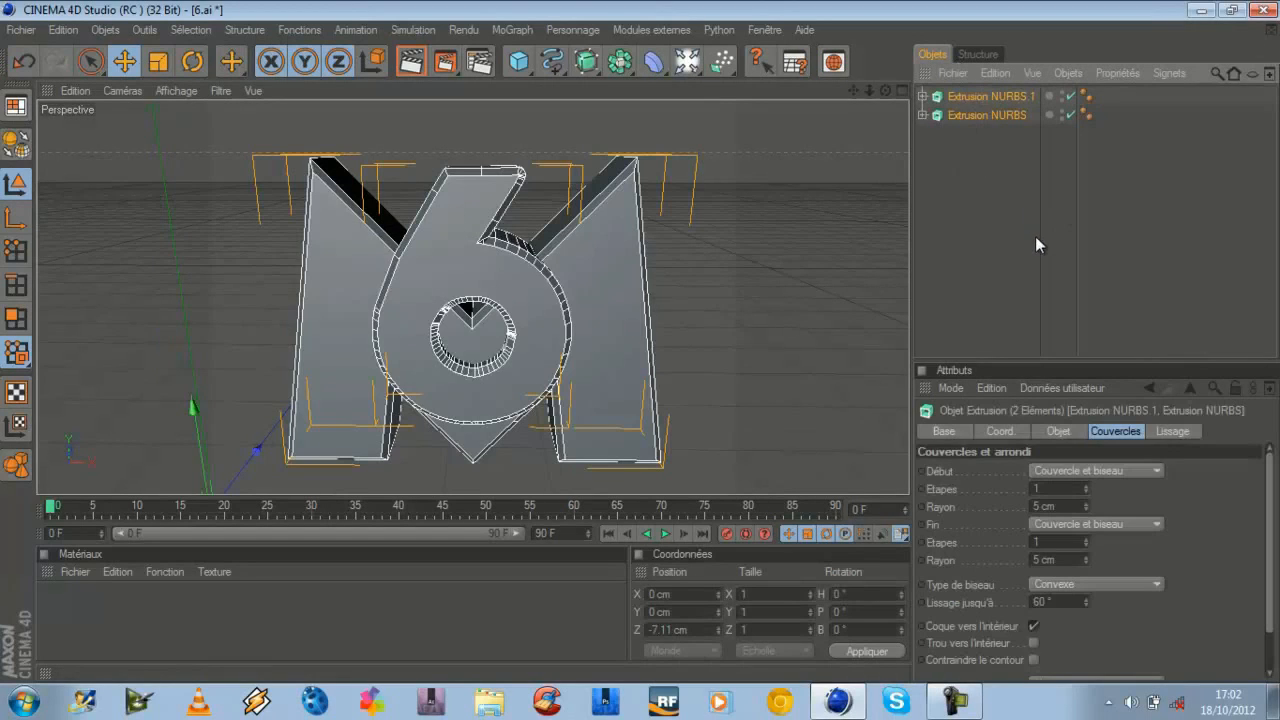
left_click(995, 250)
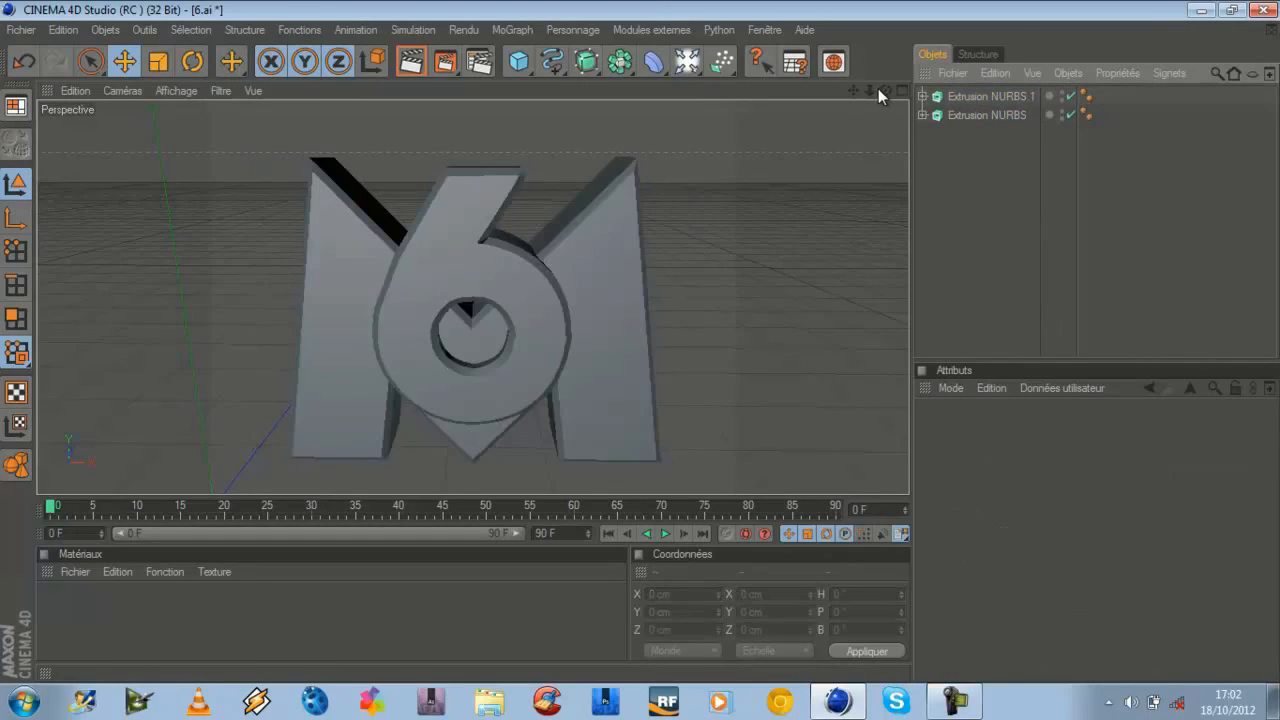
left_click_drag(882, 89, 639, 342)
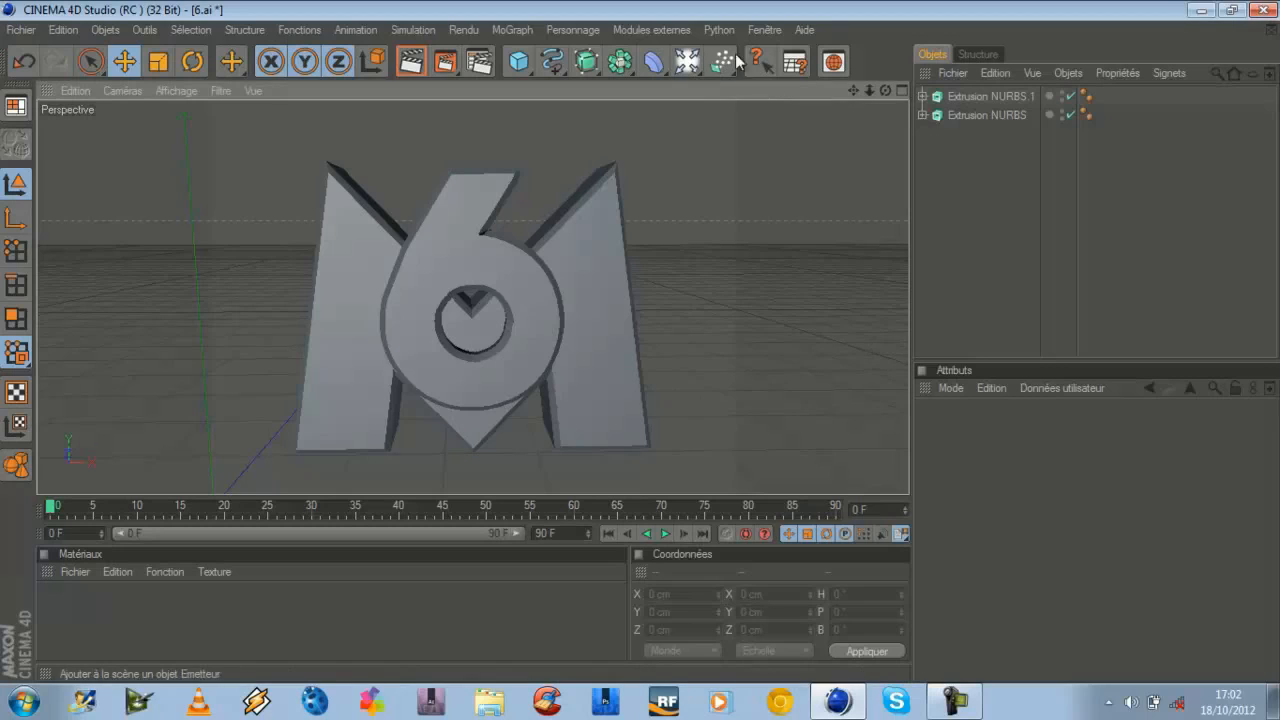
- Open the content library and browse the Studio Render preset scenes, including the GI and Pyrocluster ones
left_click(838, 63)
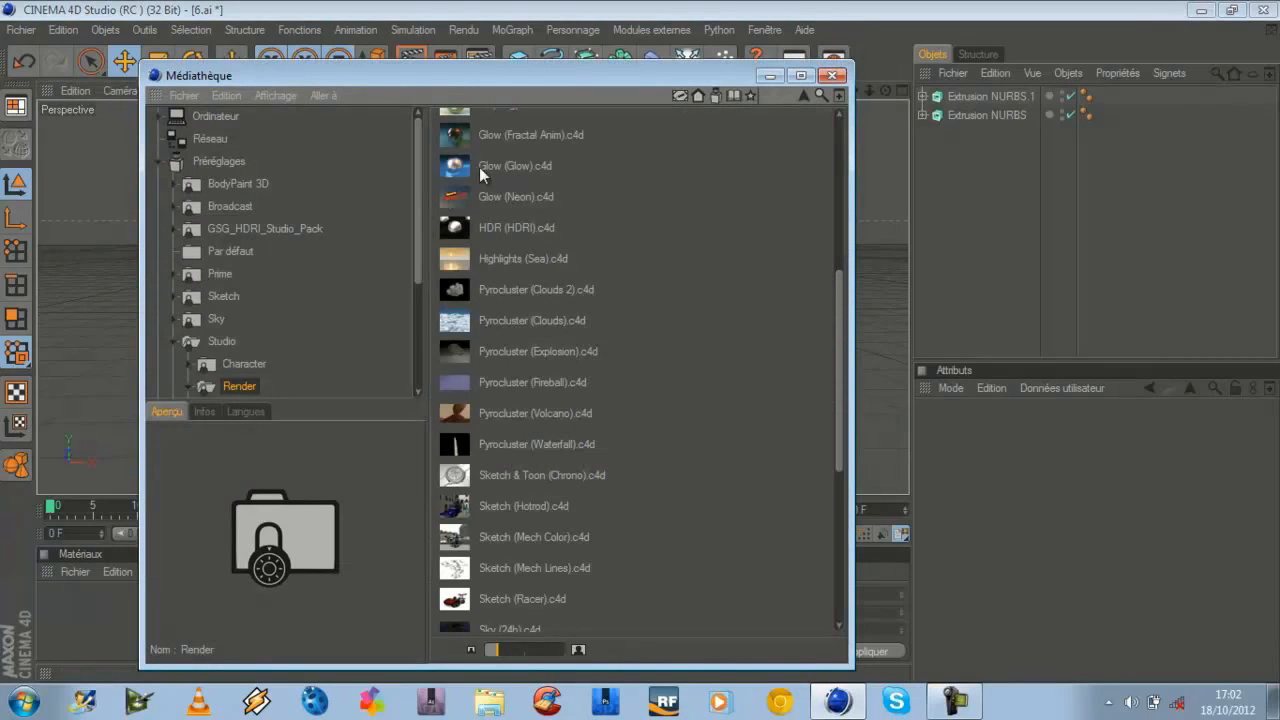
left_click_drag(419, 202, 404, 314)
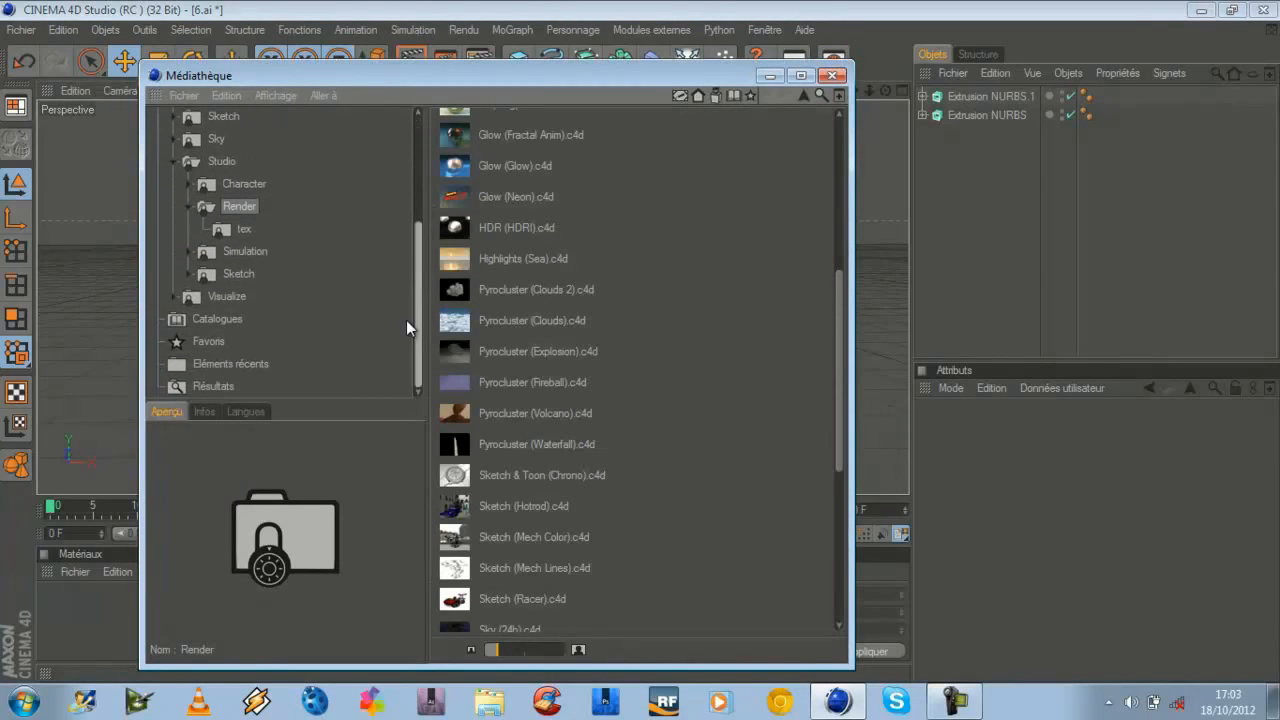
left_click_drag(843, 360, 842, 179)
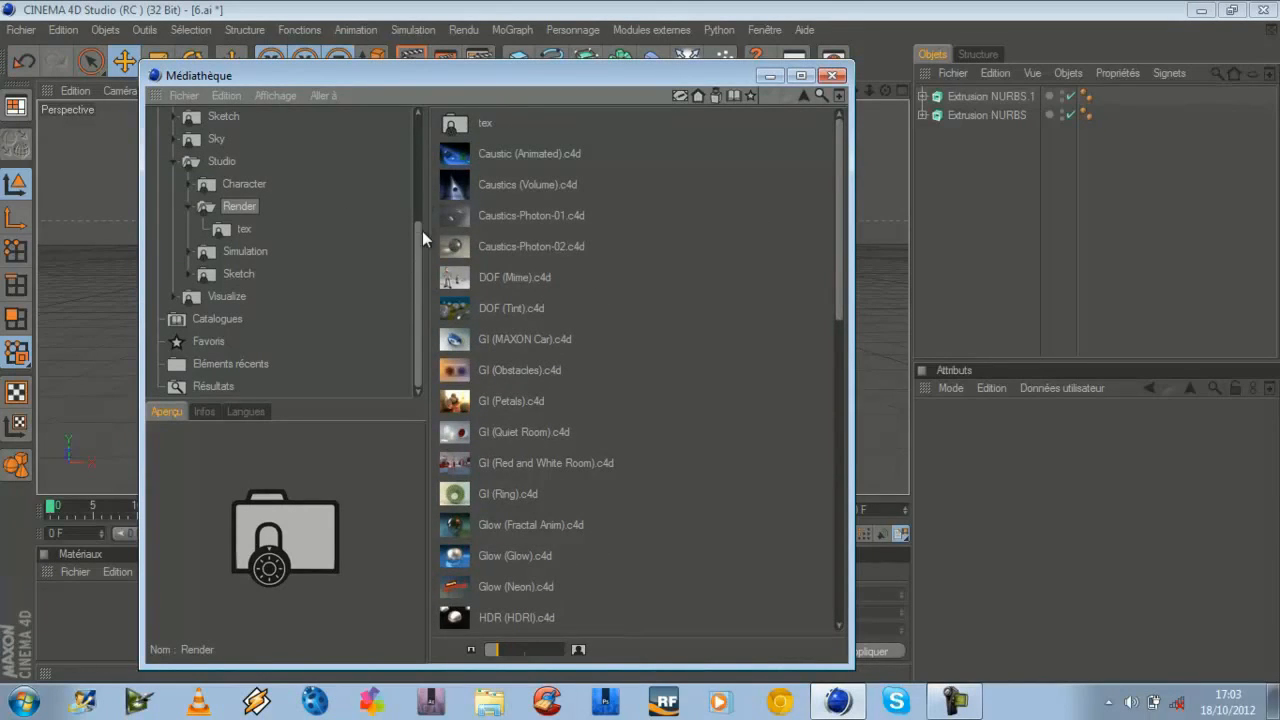
left_click_drag(422, 231, 432, 110)
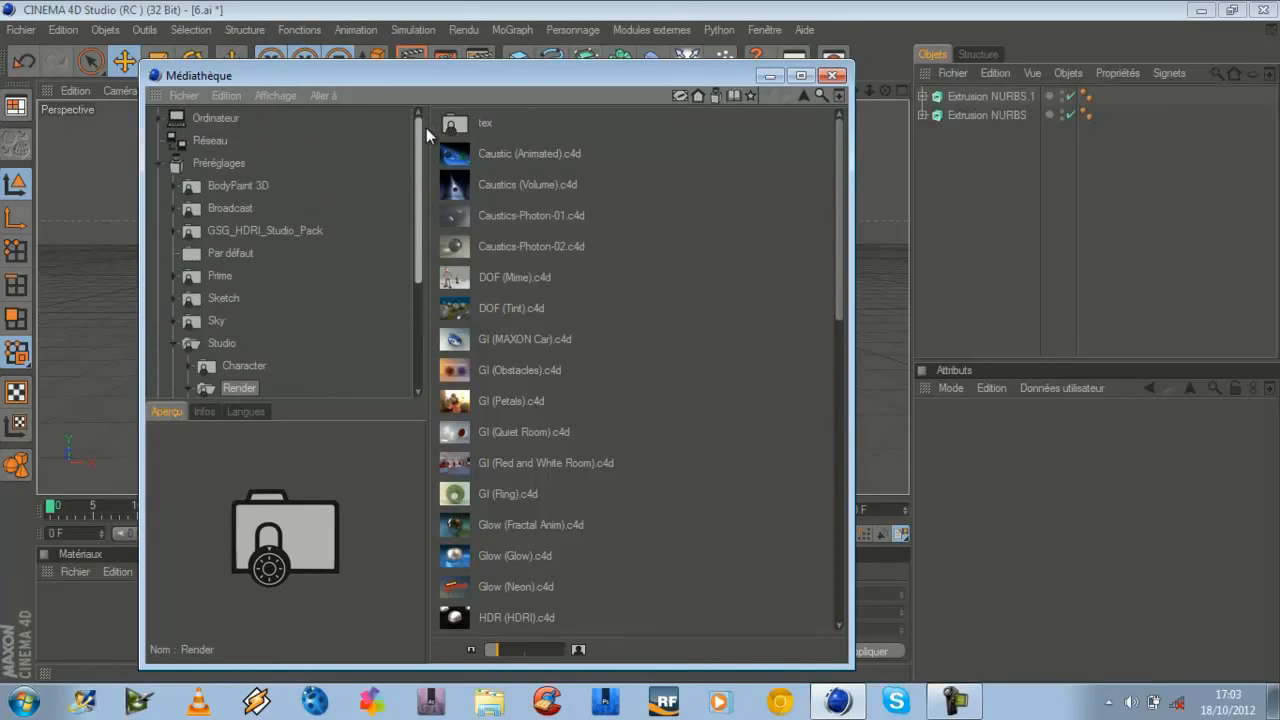
left_click_drag(425, 128, 424, 211)
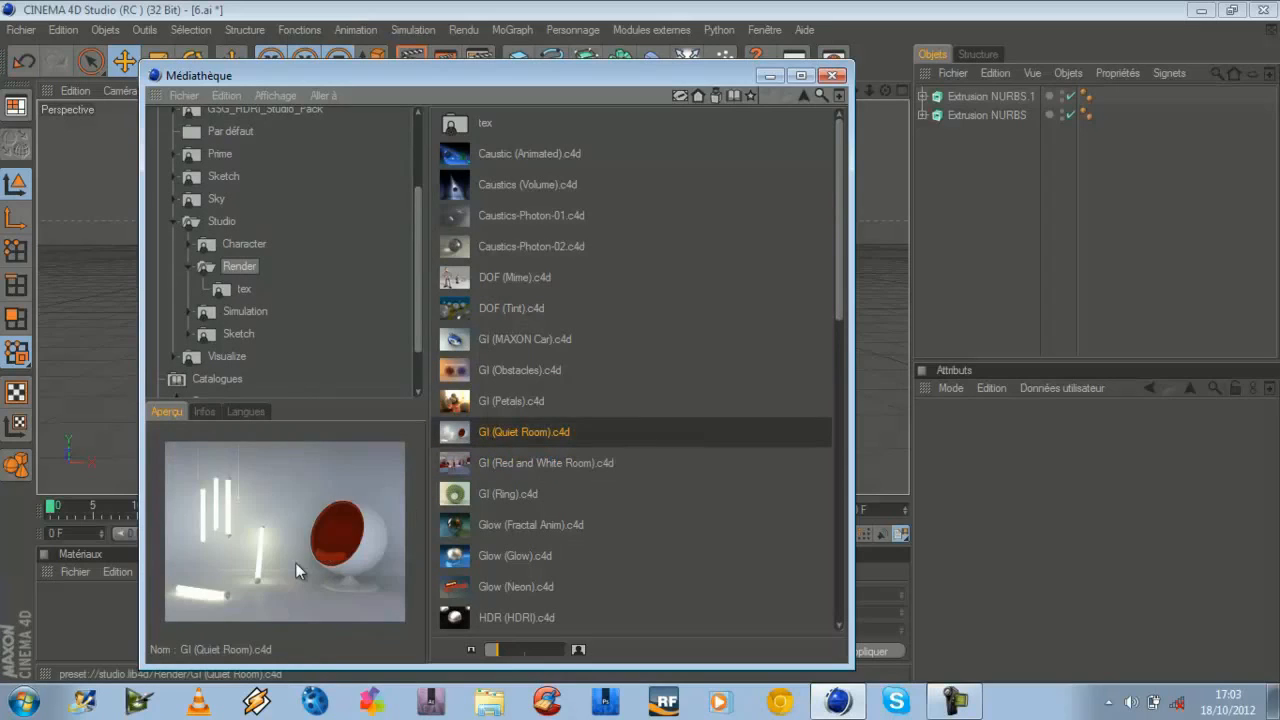
scroll(510, 530, "down", 3)
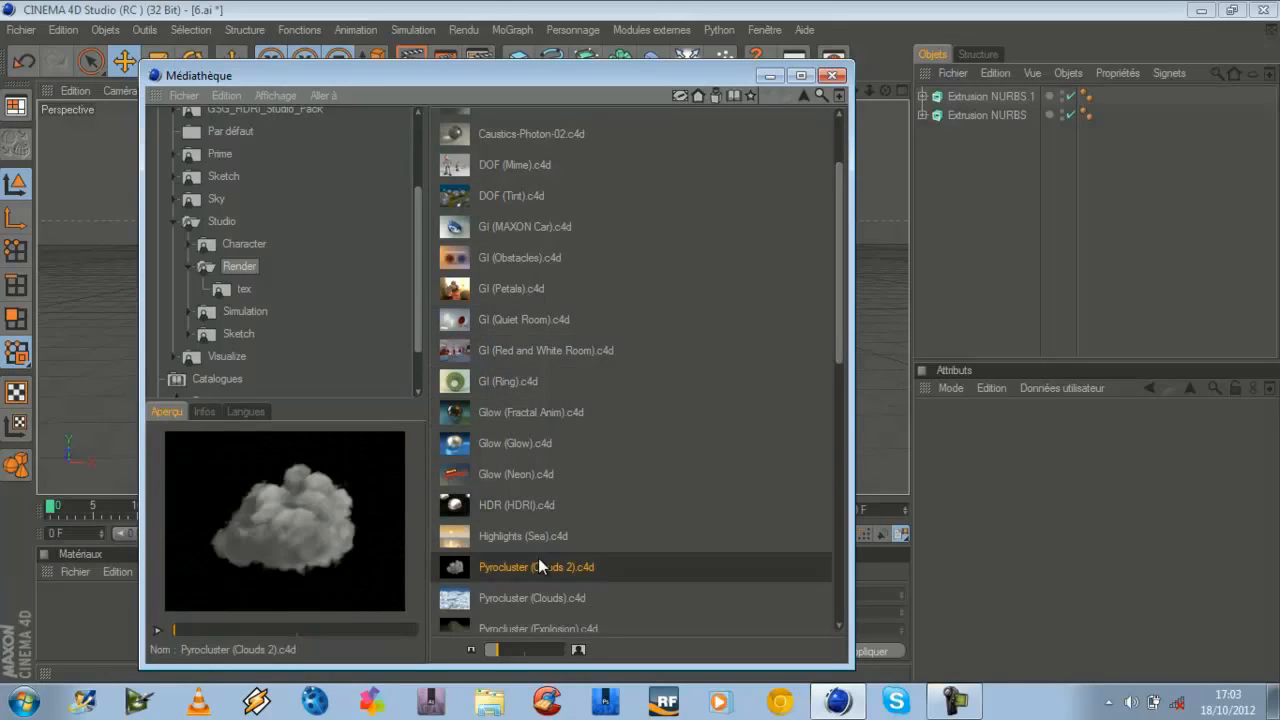
scroll(538, 558, "down", 9)
scroll(525, 412, "down", 3)
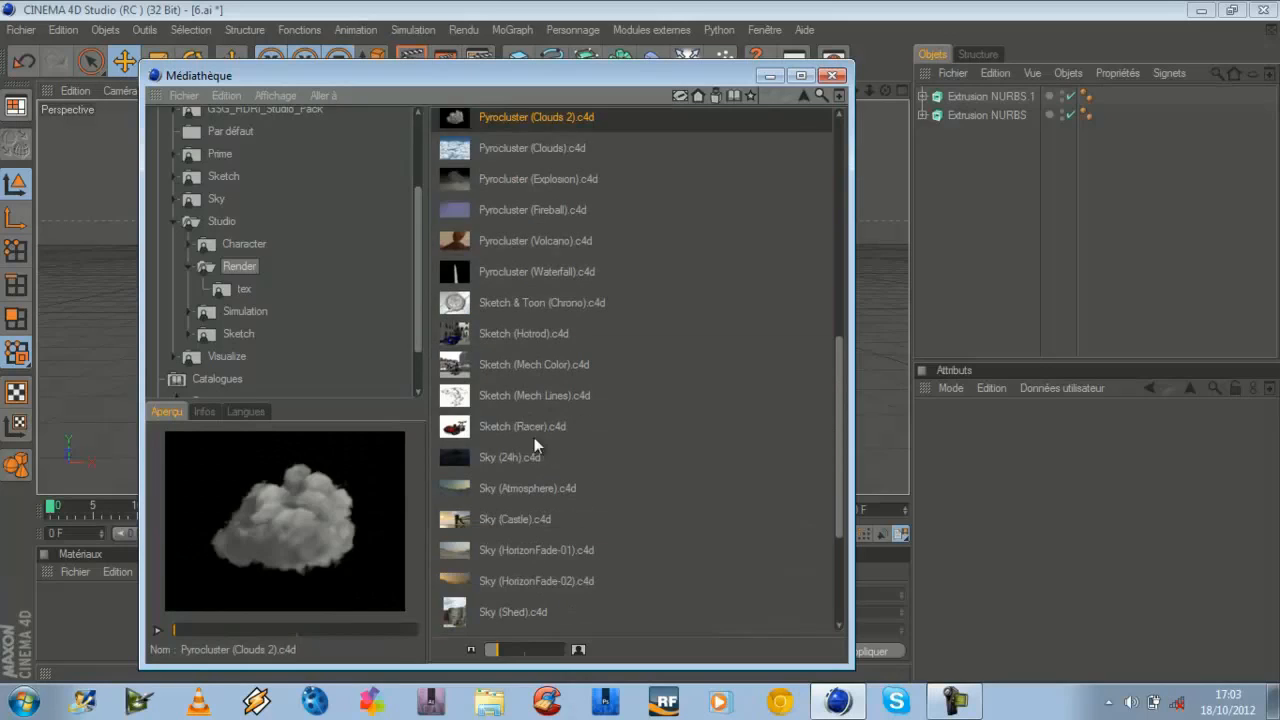
- Preview the Sky, Sketch and SSS scenes in the Render presets and close the content library
left_click(512, 525)
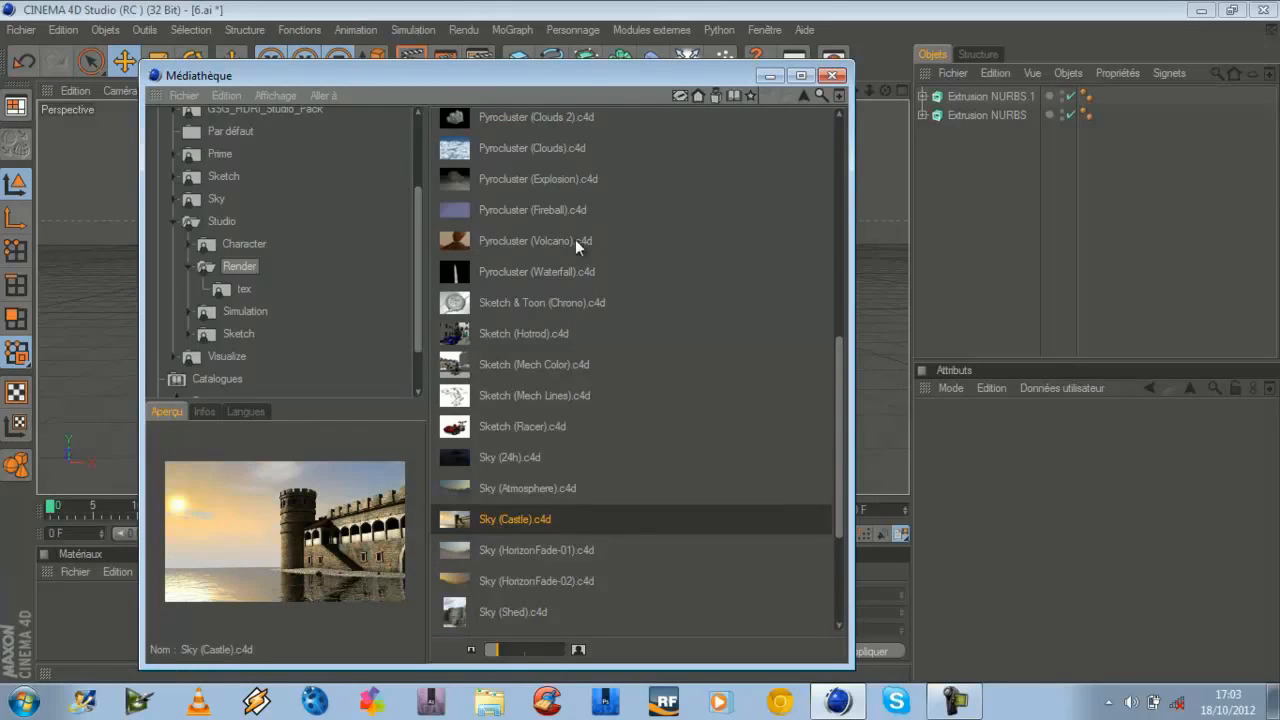
left_click(493, 264)
left_click(495, 302)
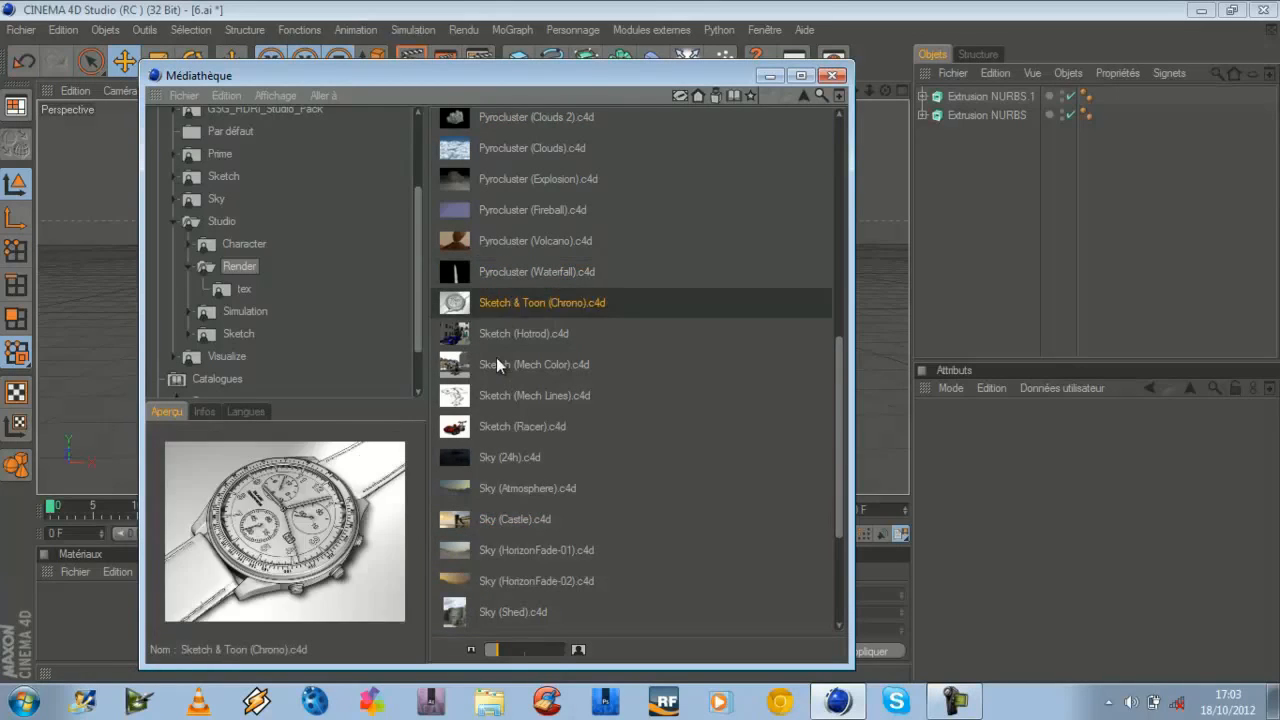
left_click(496, 362)
left_click(489, 458)
scroll(490, 466, "down", 3)
left_click(519, 488)
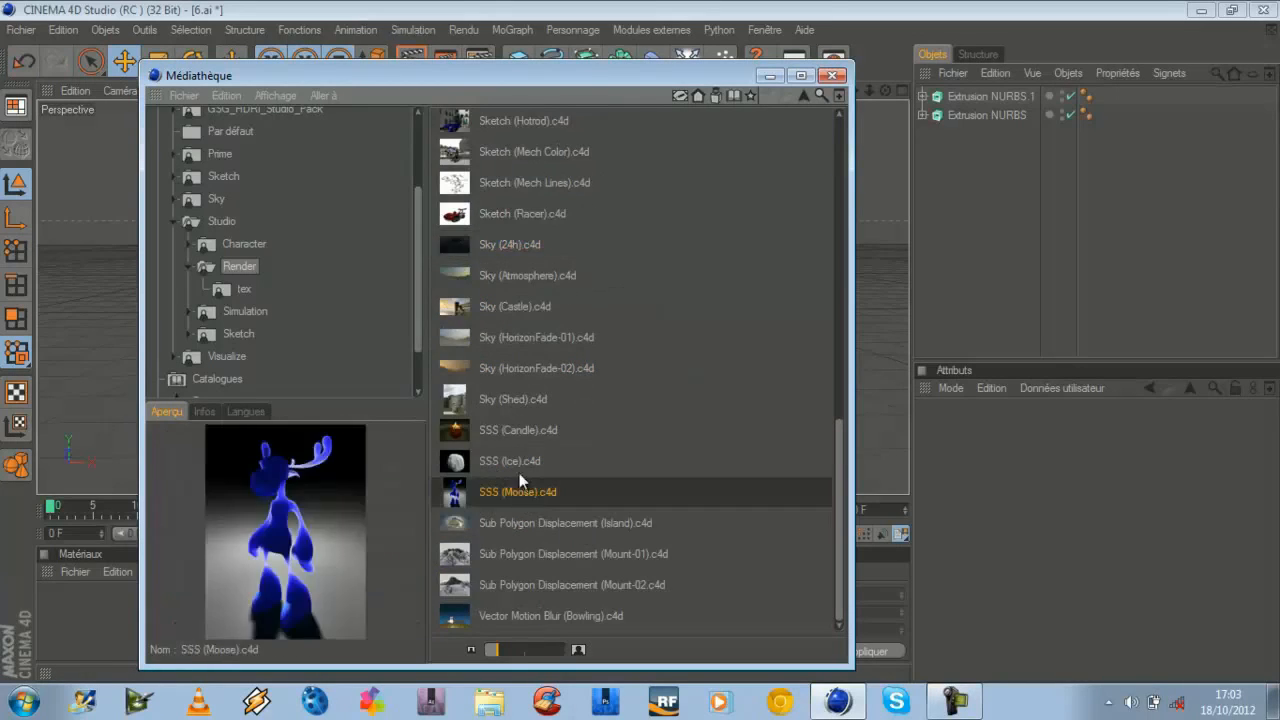
left_click(514, 460)
left_click(519, 430)
left_click(495, 399)
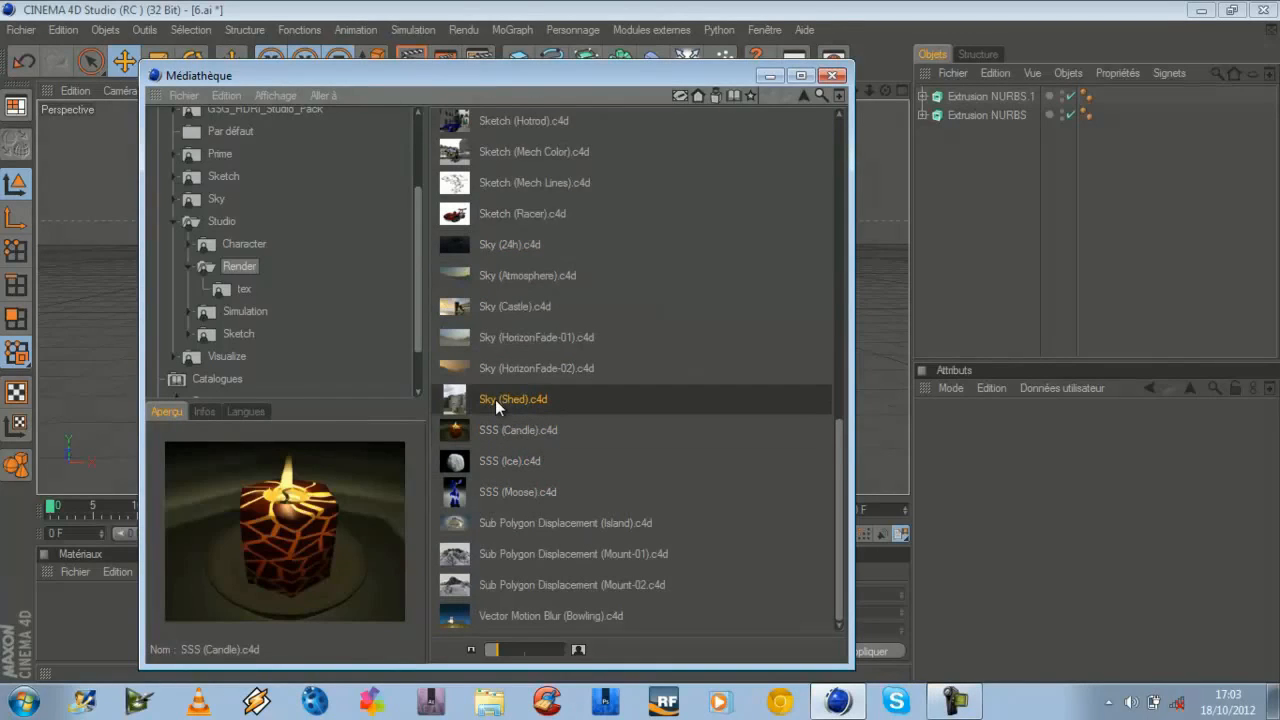
scroll(623, 434, "up", 6)
scroll(605, 417, "up", 1)
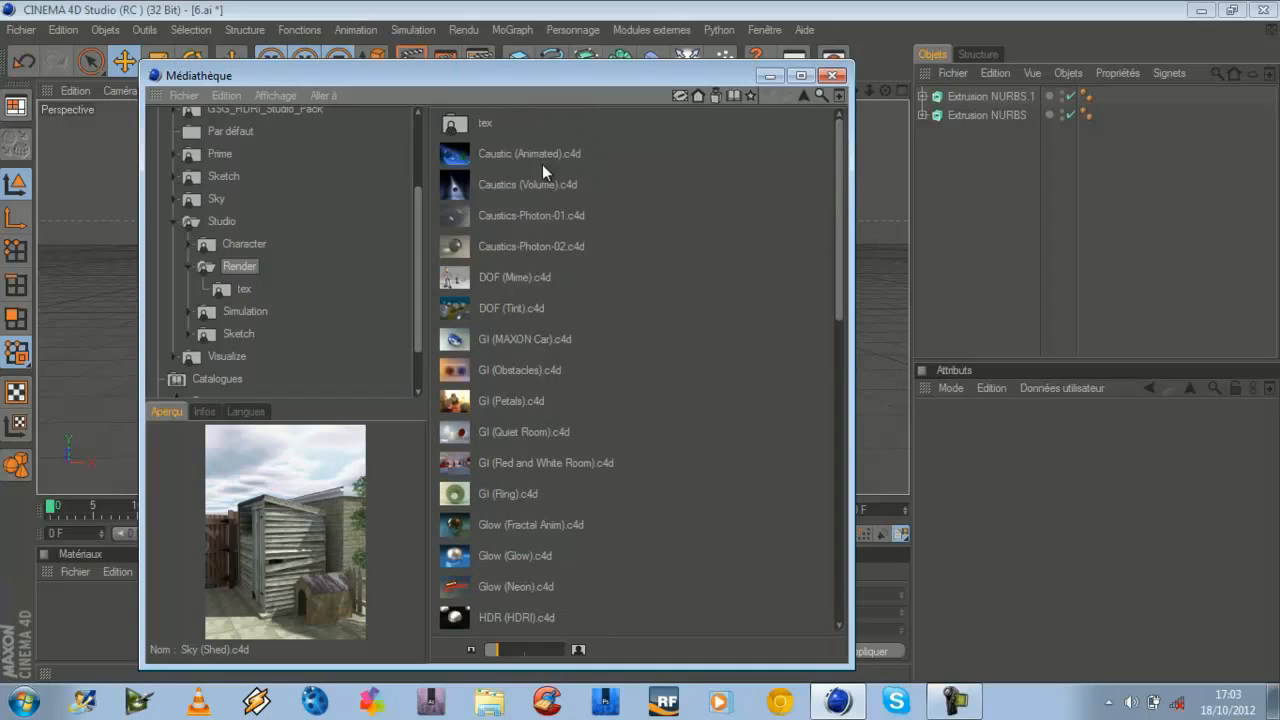
left_click(831, 76)
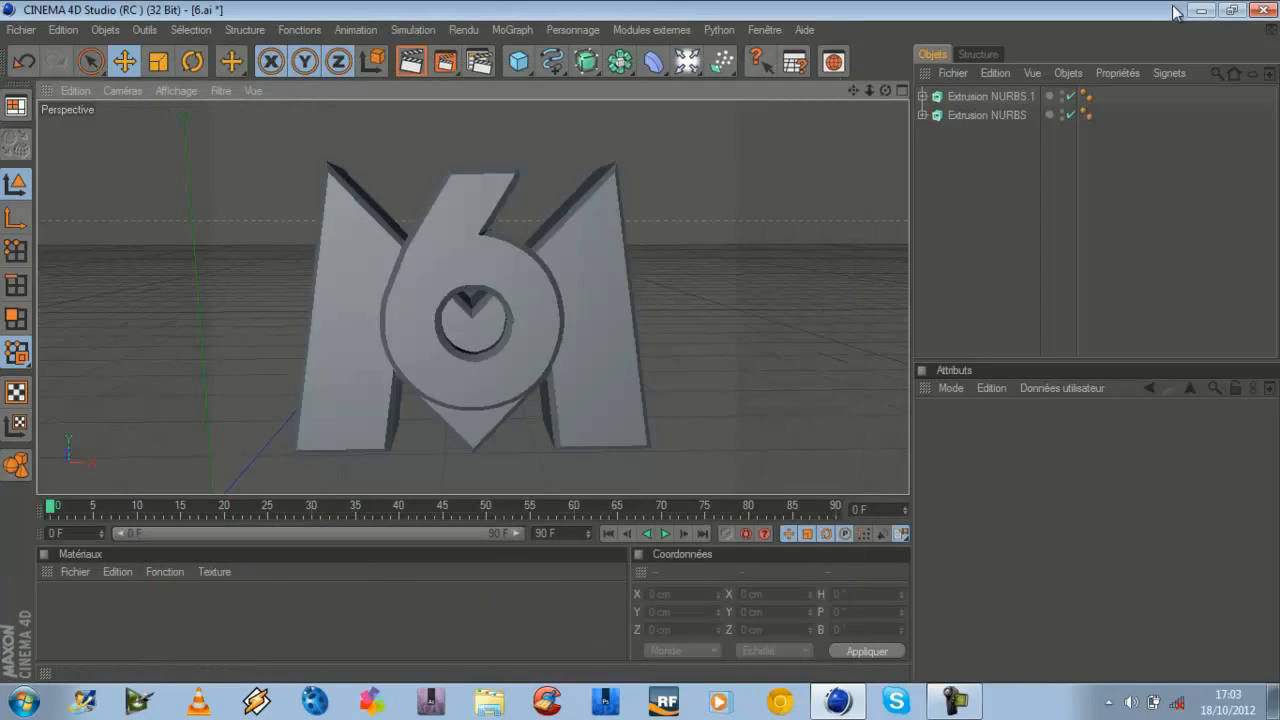
- Minimize CINEMA 4D and group the skyscraper picture, image 4 and the montagne image together in the middle of the desktop
left_click_drag(866, 89, 639, 341)
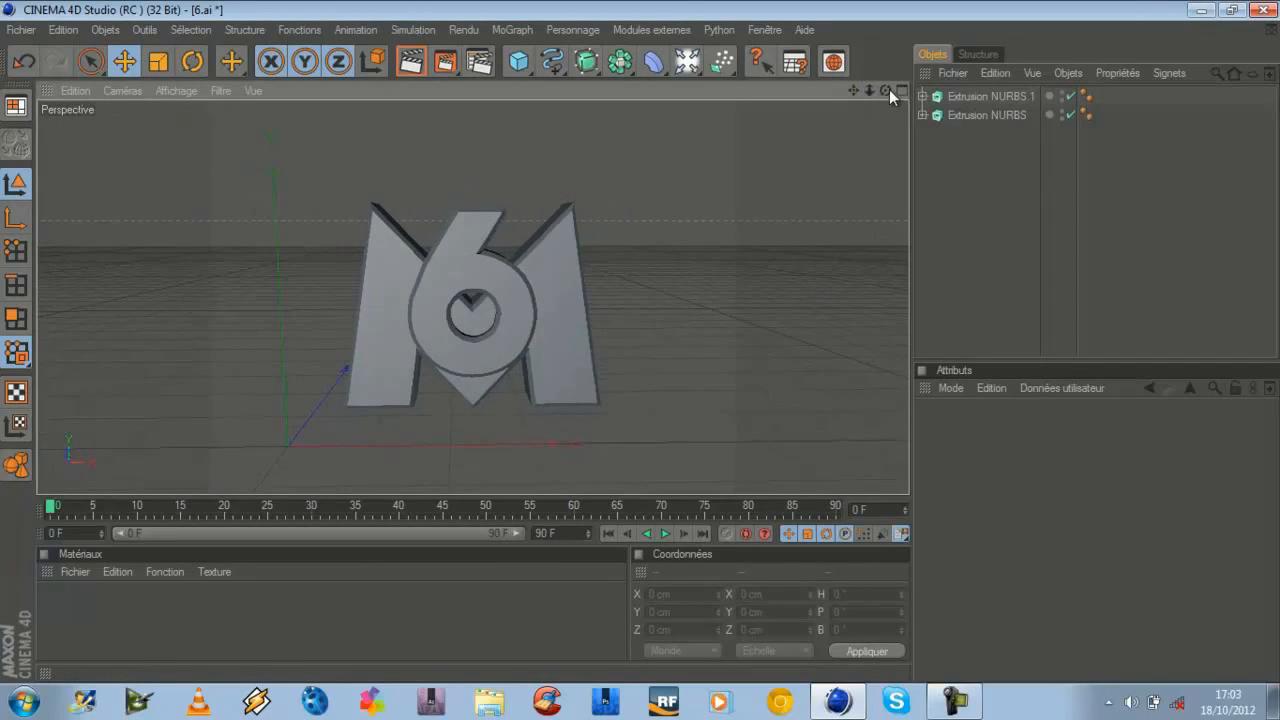
left_click_drag(889, 89, 639, 342)
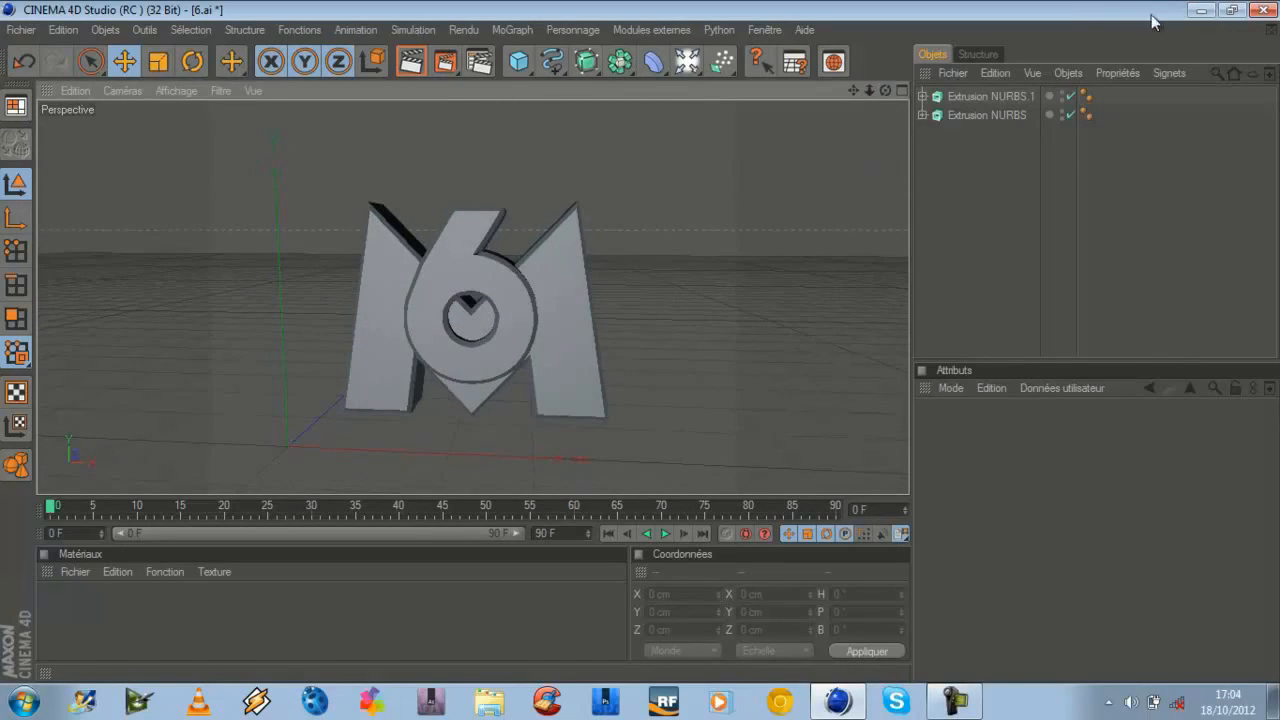
left_click(1201, 10)
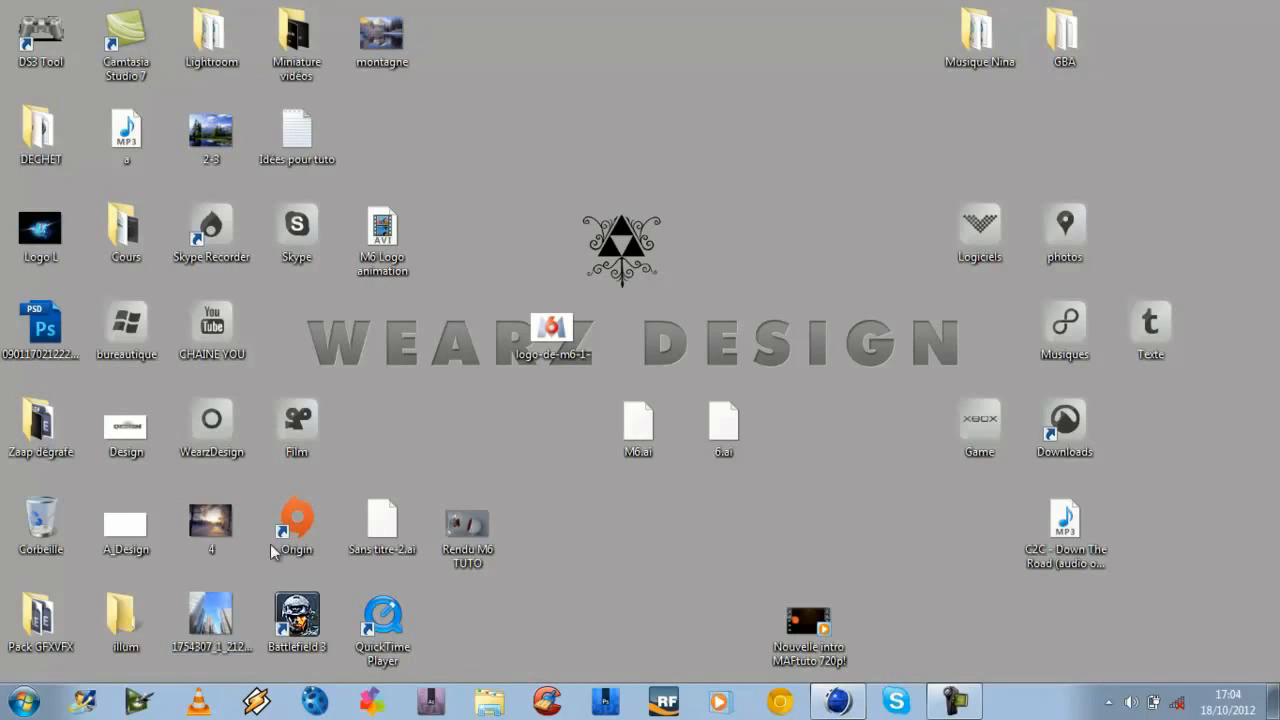
left_click_drag(211, 615, 680, 252)
left_click_drag(211, 551, 787, 163)
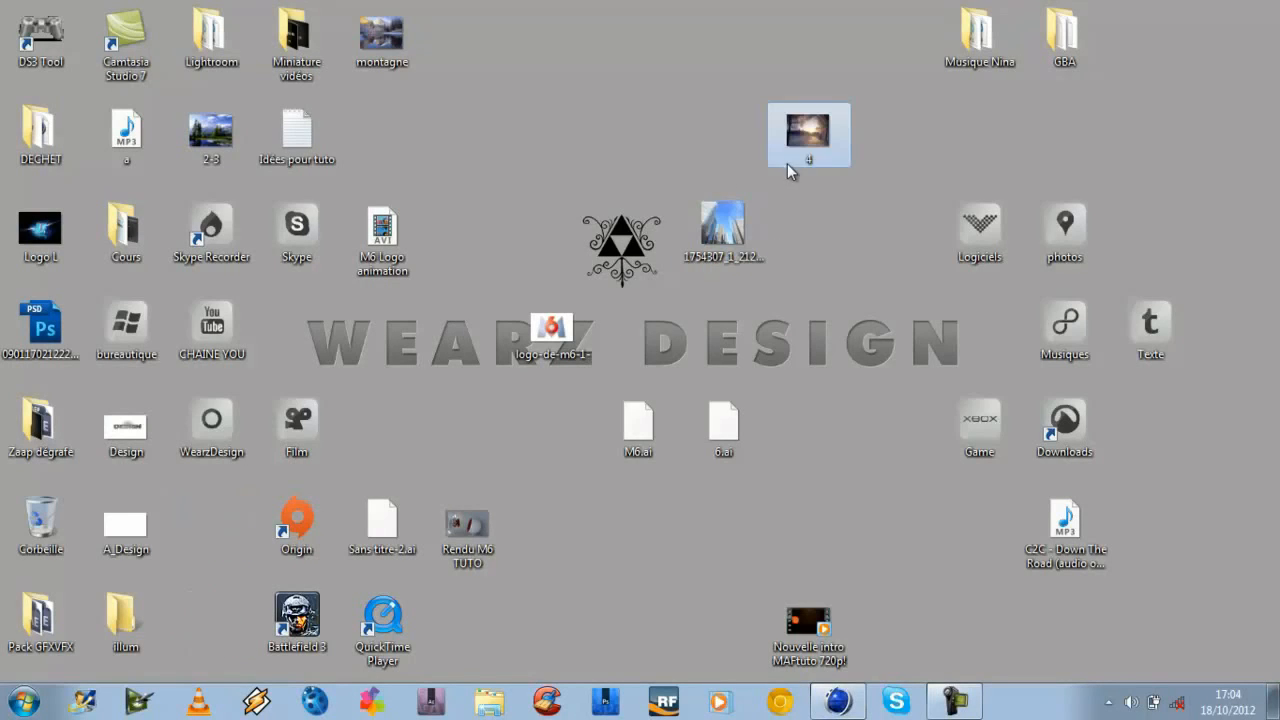
left_click_drag(382, 30, 720, 135)
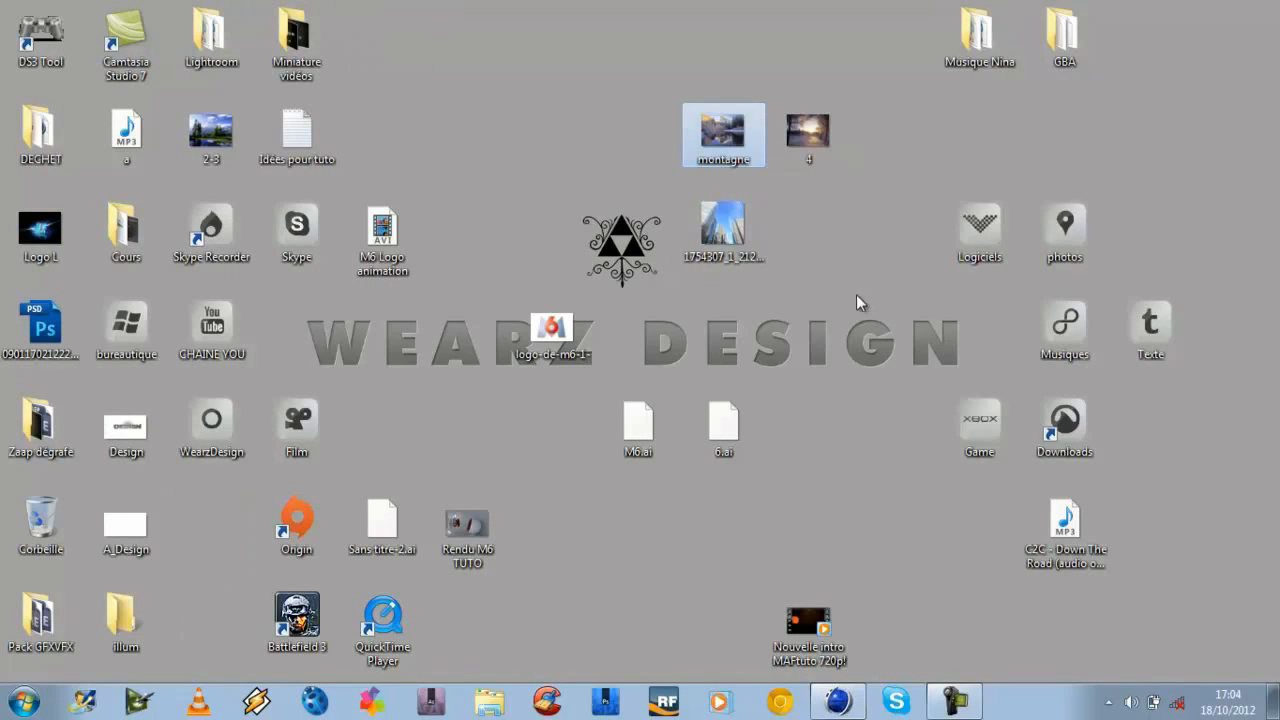
left_click(774, 138)
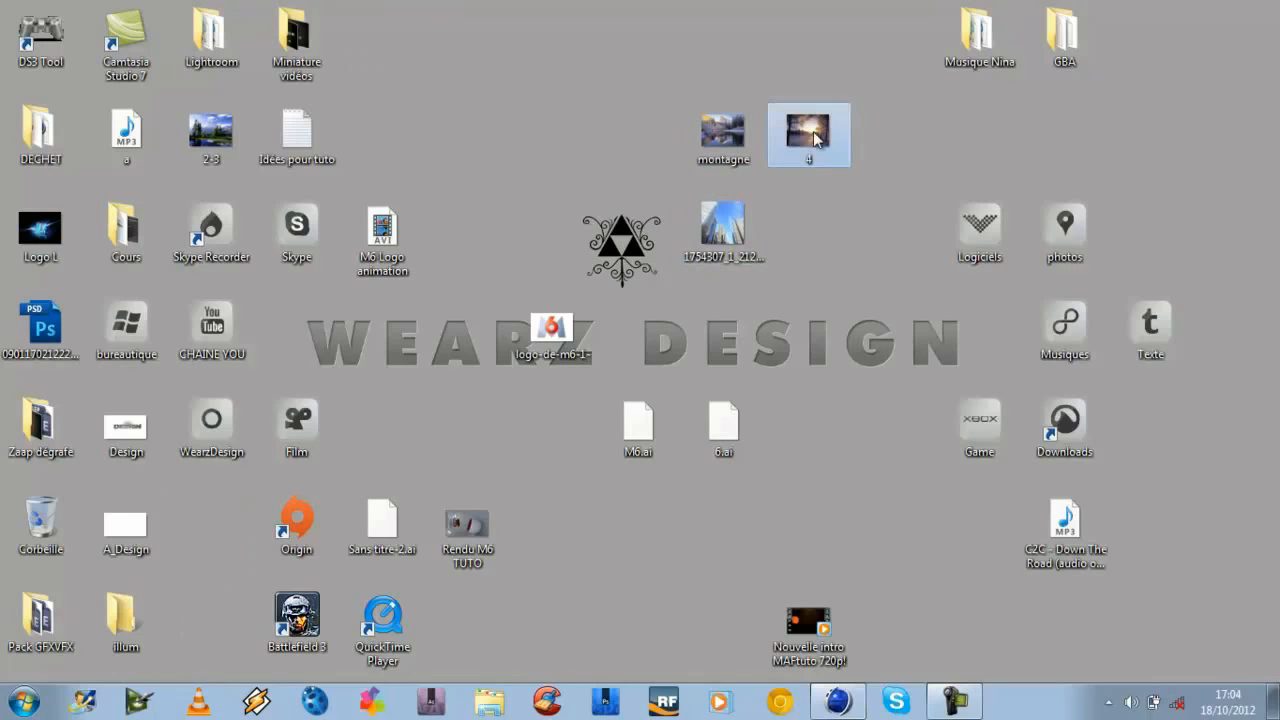
- Switch back to CINEMA 4D, create a new material and open it for editing
left_click(838, 700)
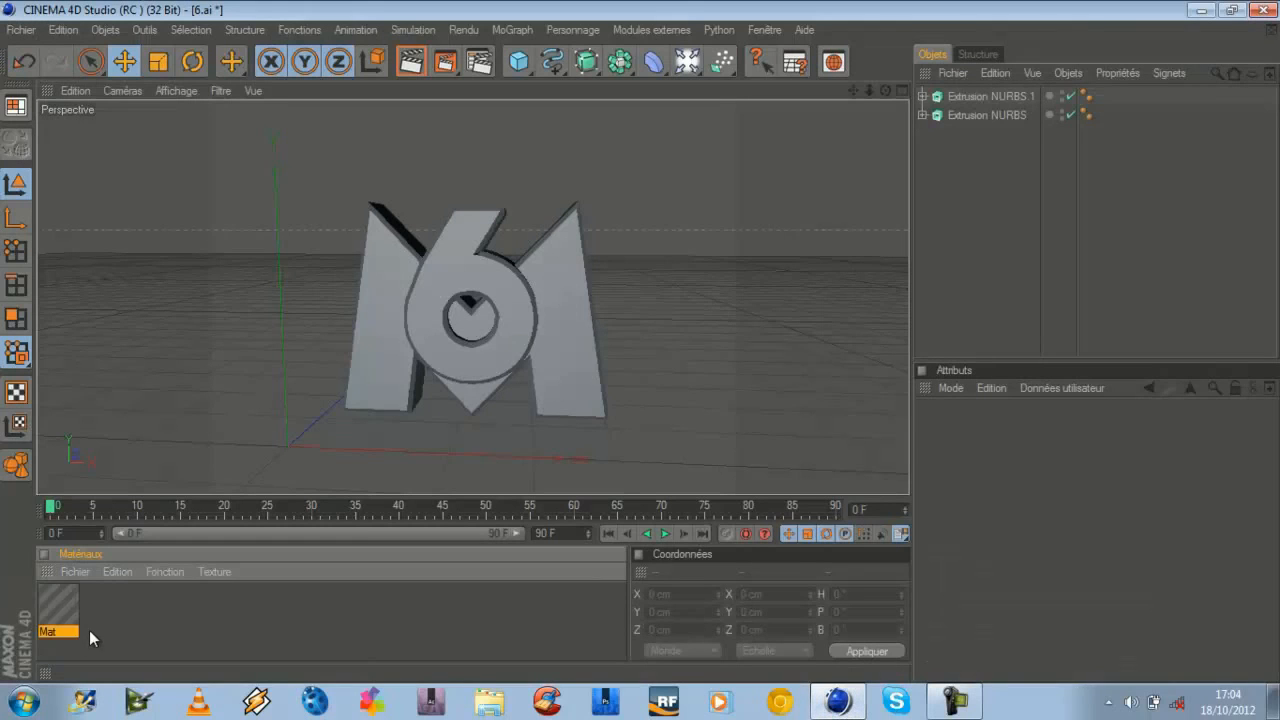
left_click(80, 628)
double_click(70, 620)
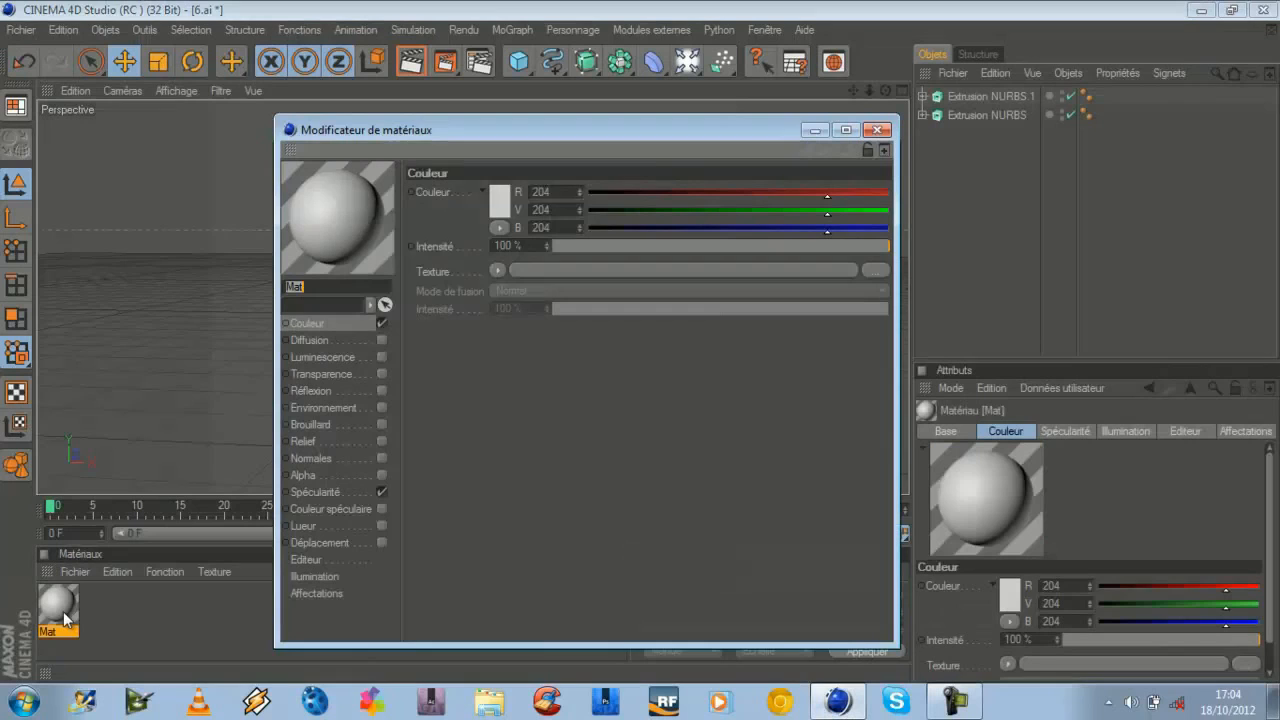
- Load the desktop image 2-3 as the texture of the material's Couleur channel and close the material editor
left_click(493, 270)
left_click(545, 309)
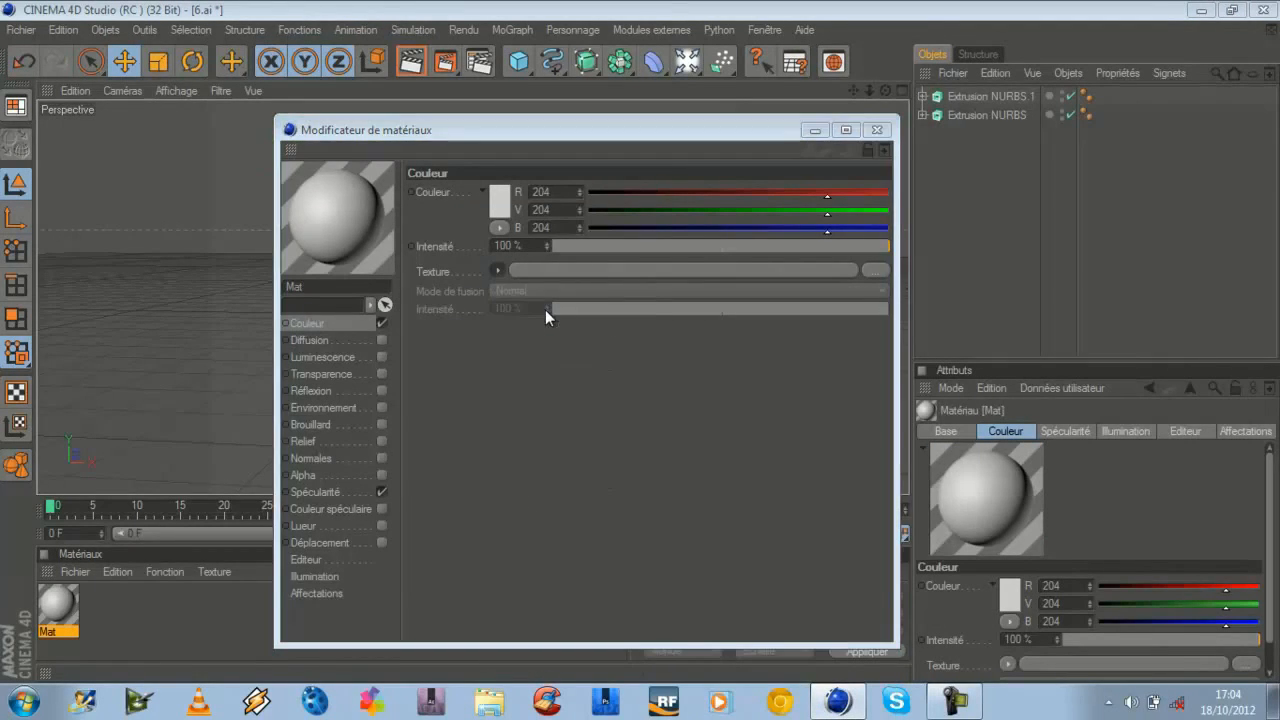
left_click_drag(905, 285, 916, 391)
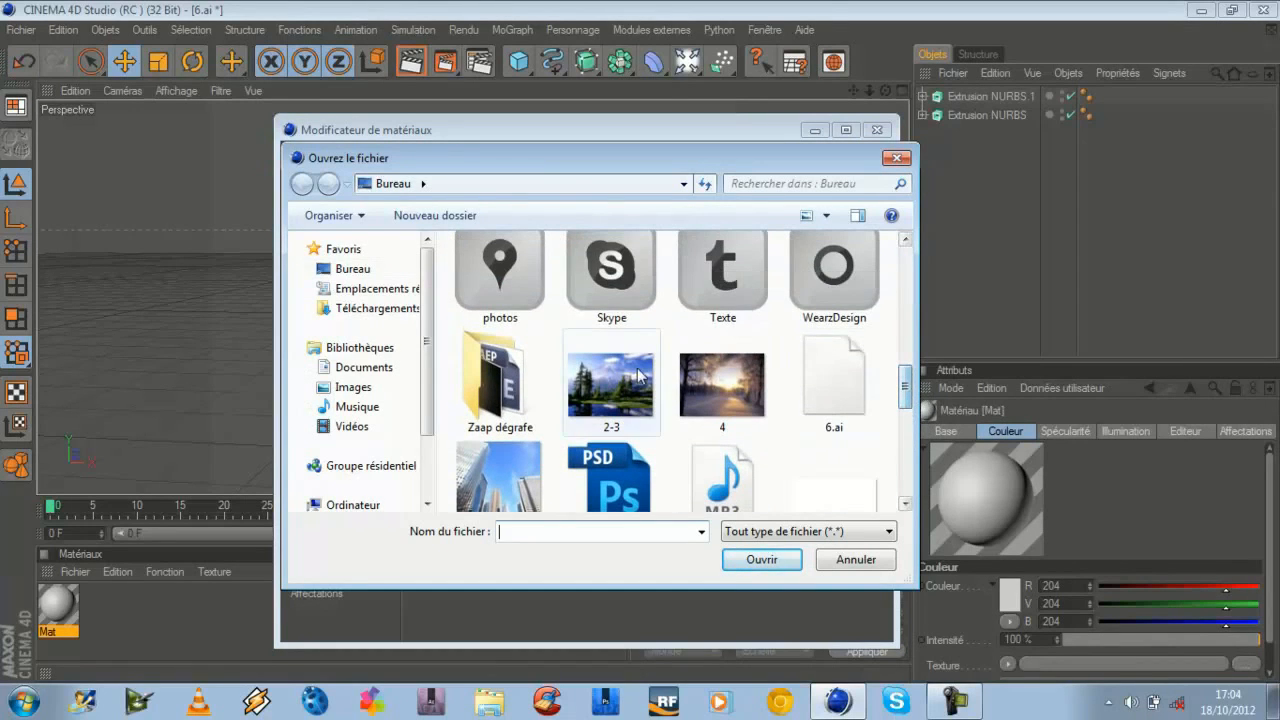
left_click(515, 475)
scroll(681, 380, "down", 2)
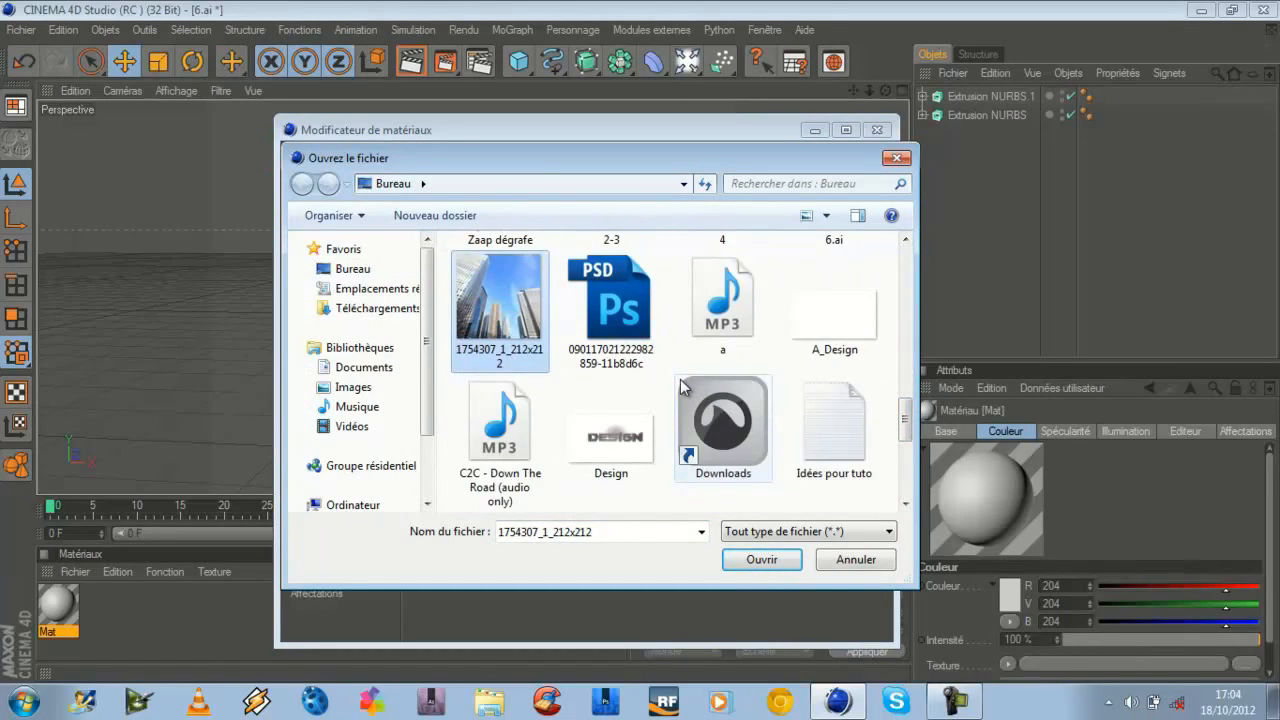
scroll(681, 387, "up", 2)
left_click(615, 295)
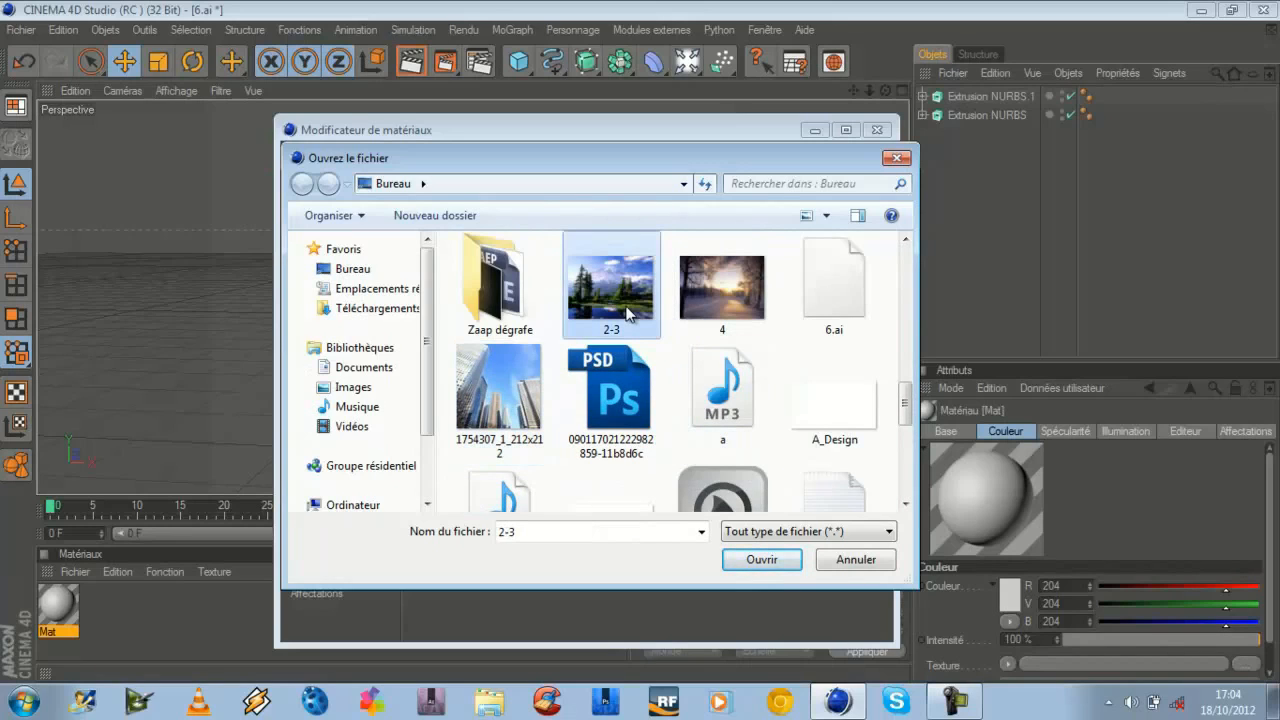
left_click(765, 559)
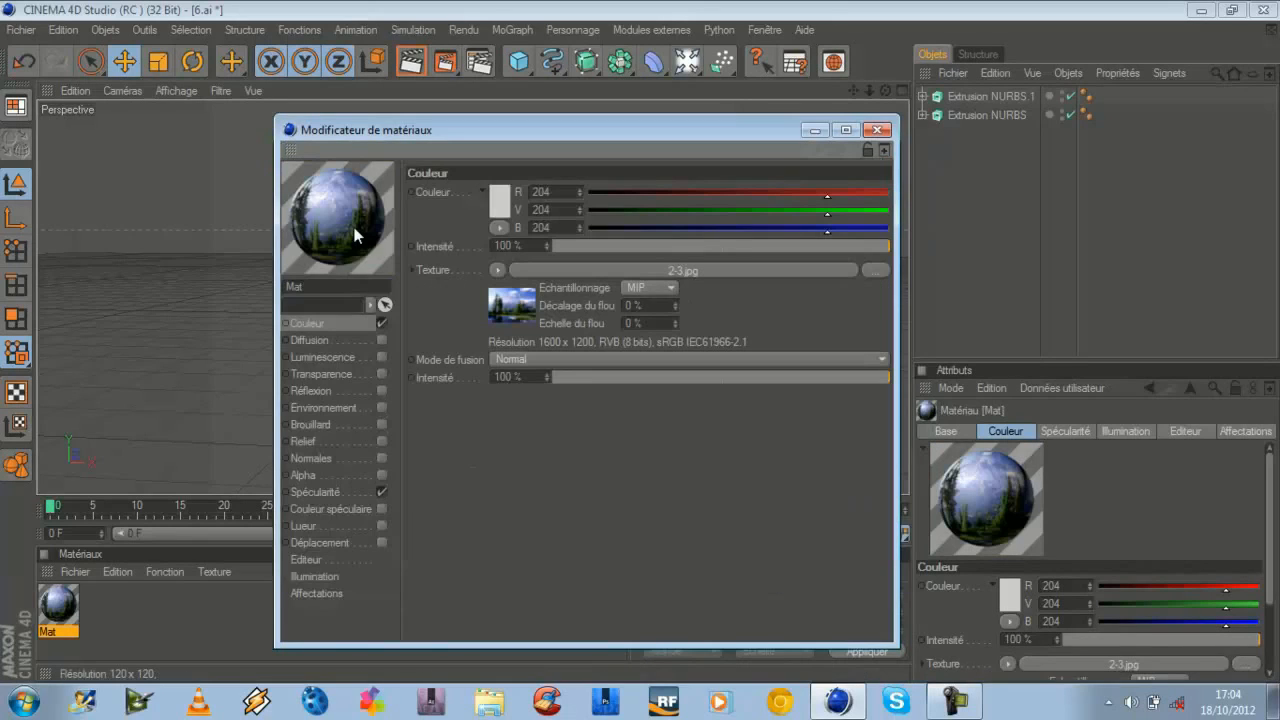
left_click(877, 129)
- Create a second material, enable its Réflexion channel and close the material editor
left_click(151, 628)
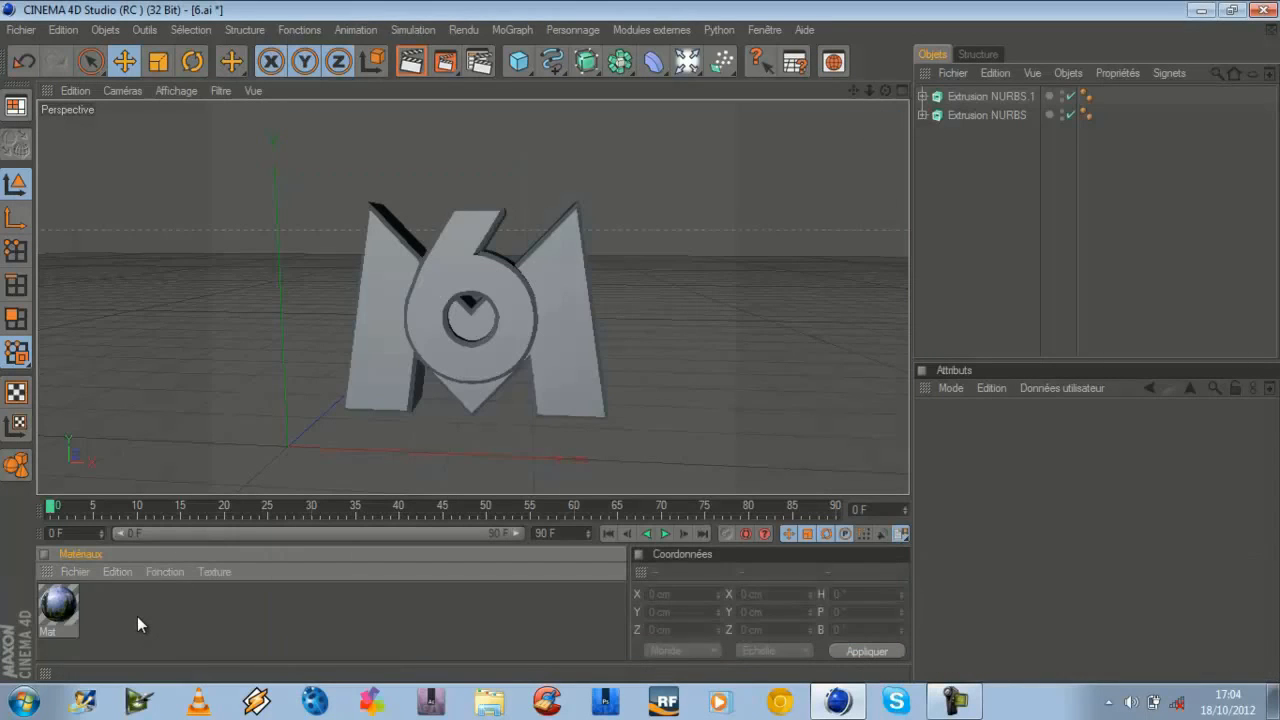
double_click(137, 616)
double_click(57, 605)
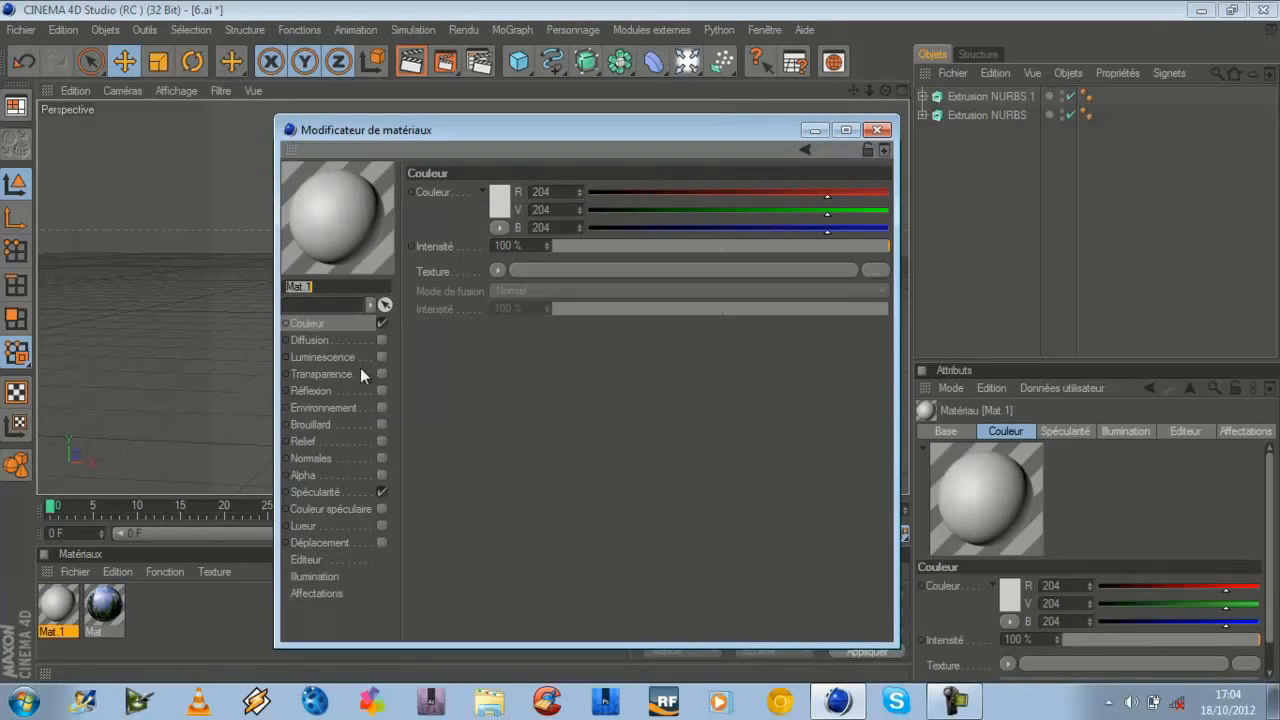
left_click(381, 391)
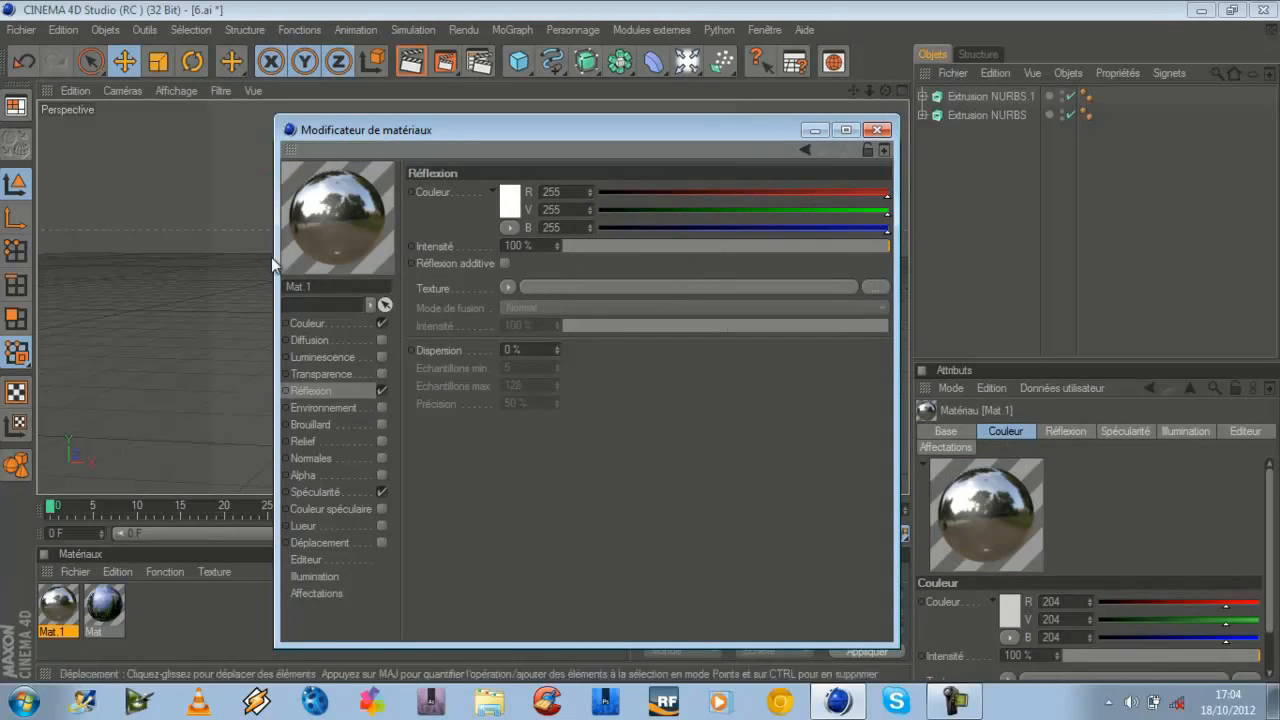
left_click(876, 130)
left_click(210, 619)
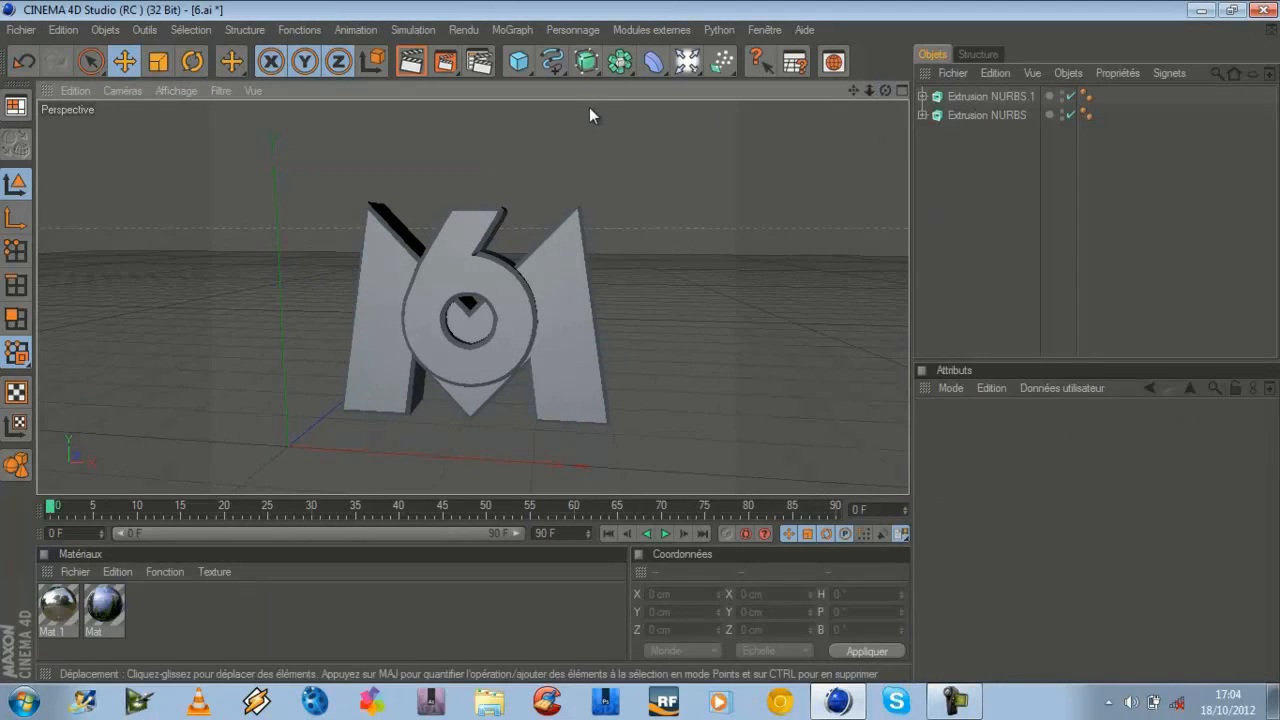
- Add a sphere and move it onto the logo's 6, at about X 221 cm, Y 173 cm and Z 46 cm
left_click(518, 62)
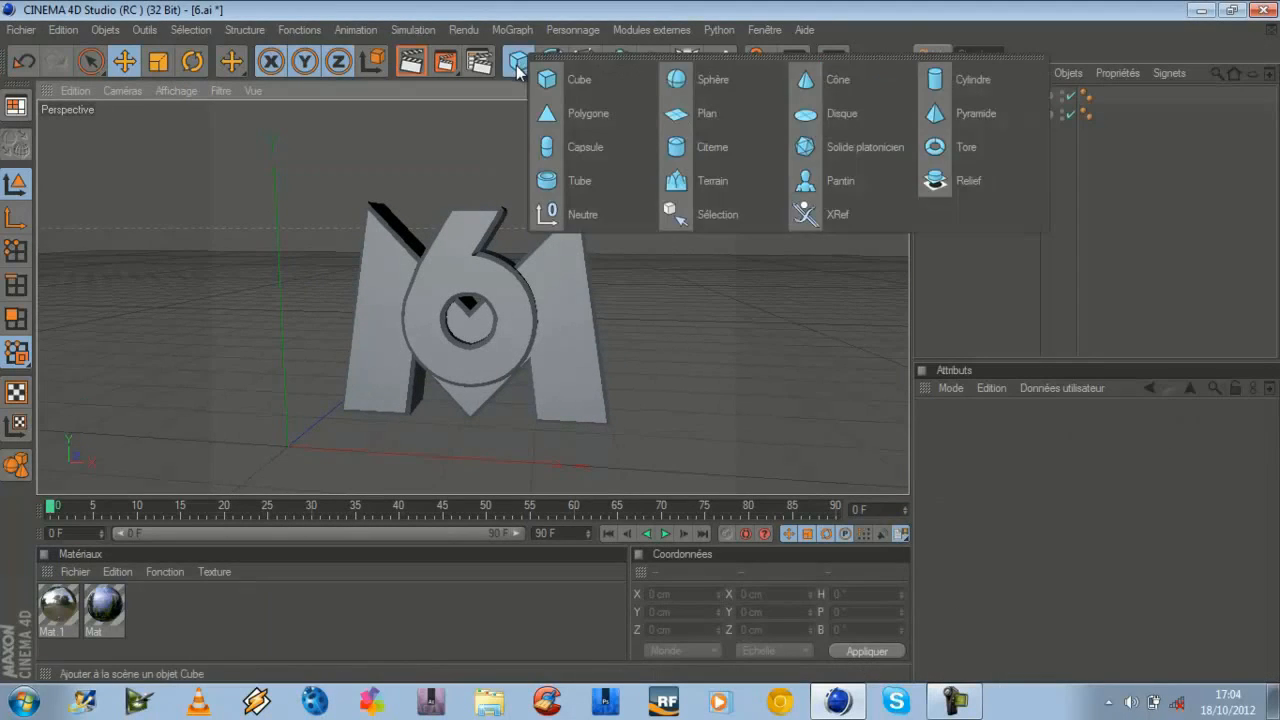
left_click(745, 84)
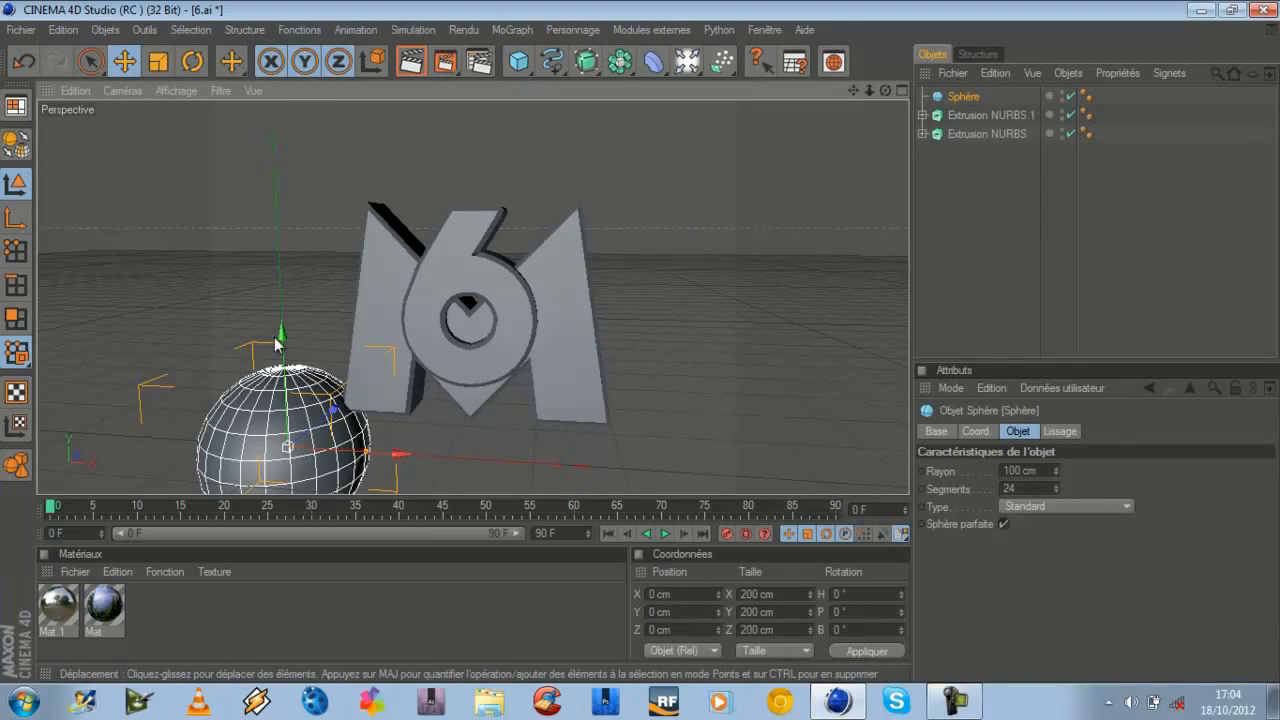
left_click_drag(281, 345, 399, 440)
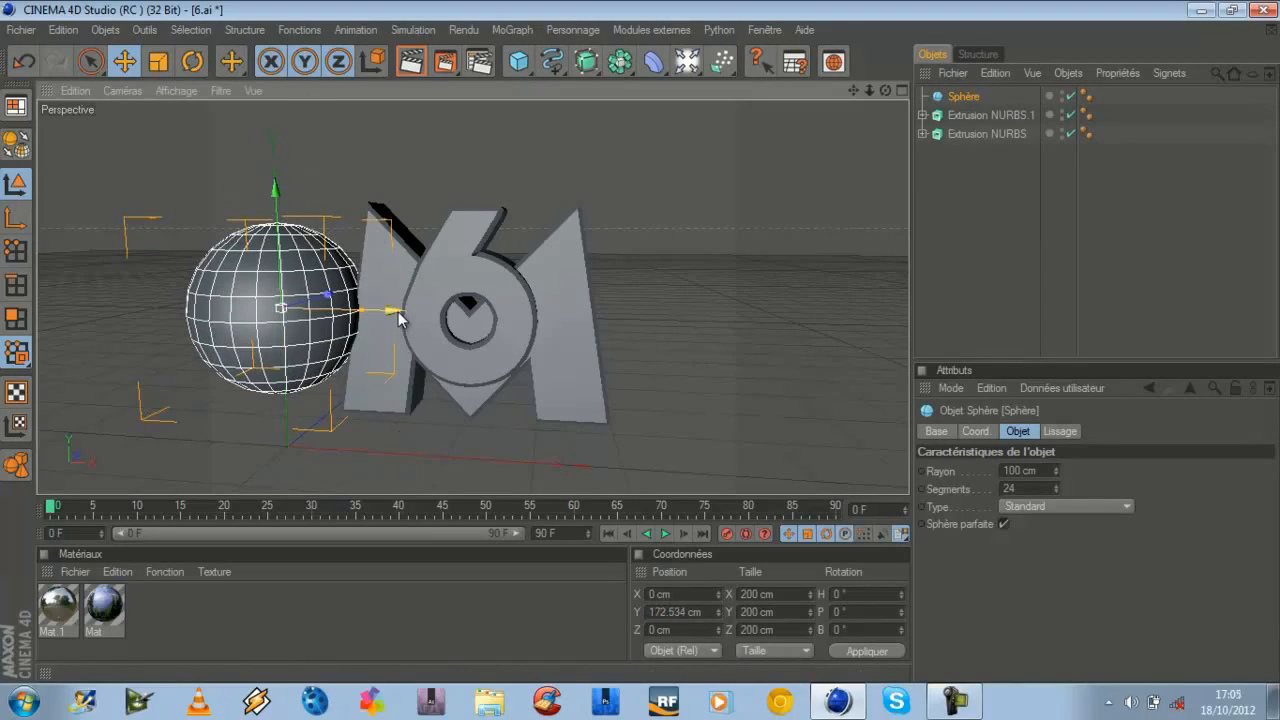
left_click_drag(394, 312, 640, 341)
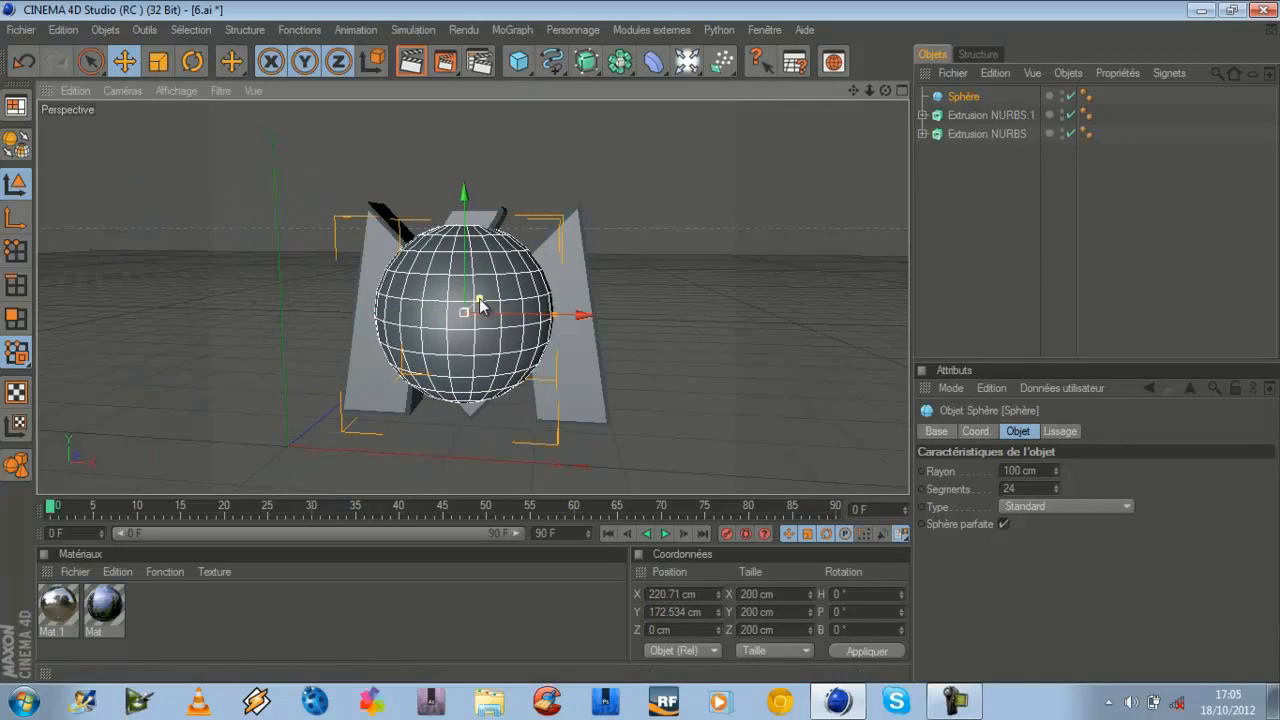
left_click_drag(480, 300, 643, 346)
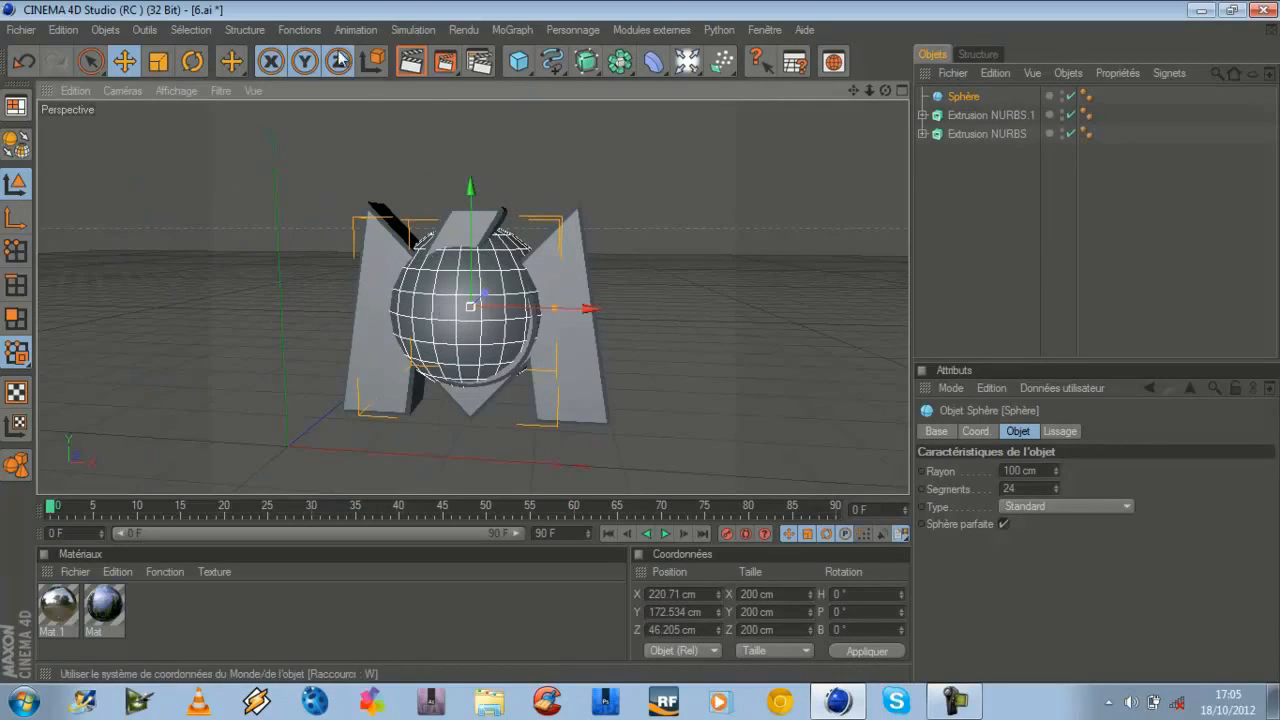
- Scale the sphere up uniformly to about 1673 cm in diameter so that it surrounds the whole logo
left_click(158, 61)
left_click_drag(564, 244, 641, 348)
left_click_drag(359, 378, 554, 416)
left_click_drag(719, 306, 640, 343)
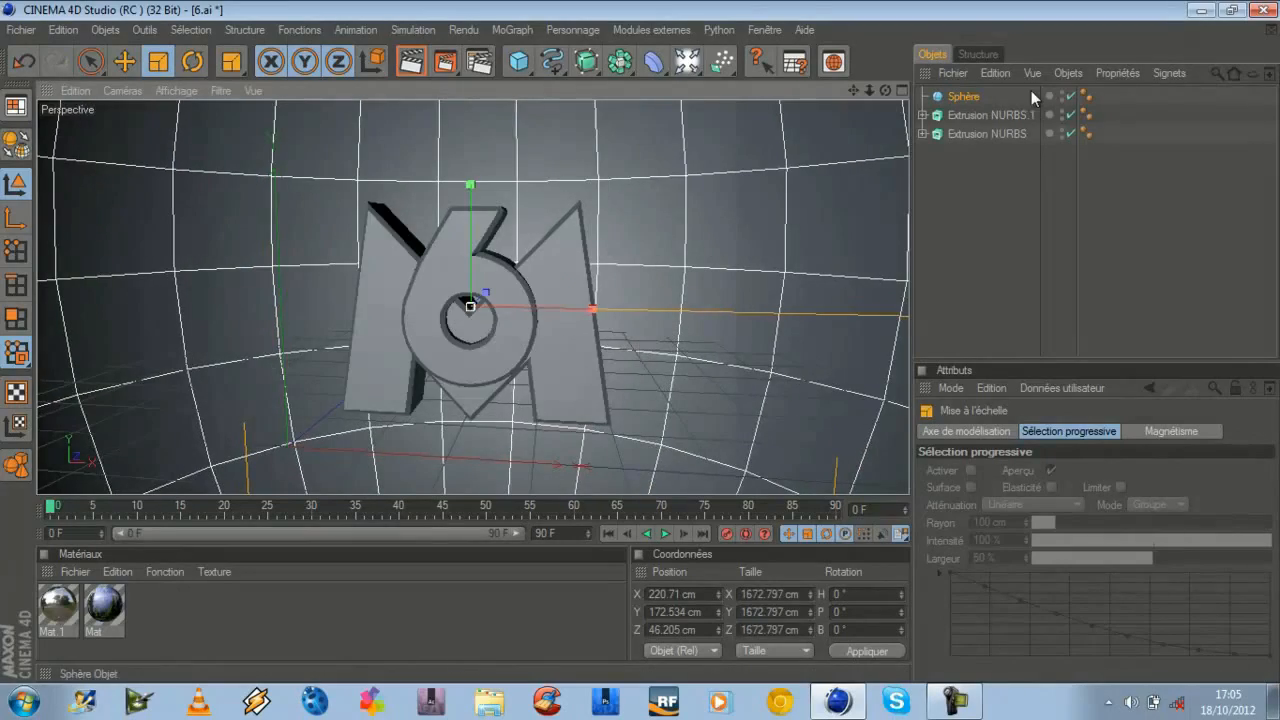
left_click_drag(886, 90, 640, 349)
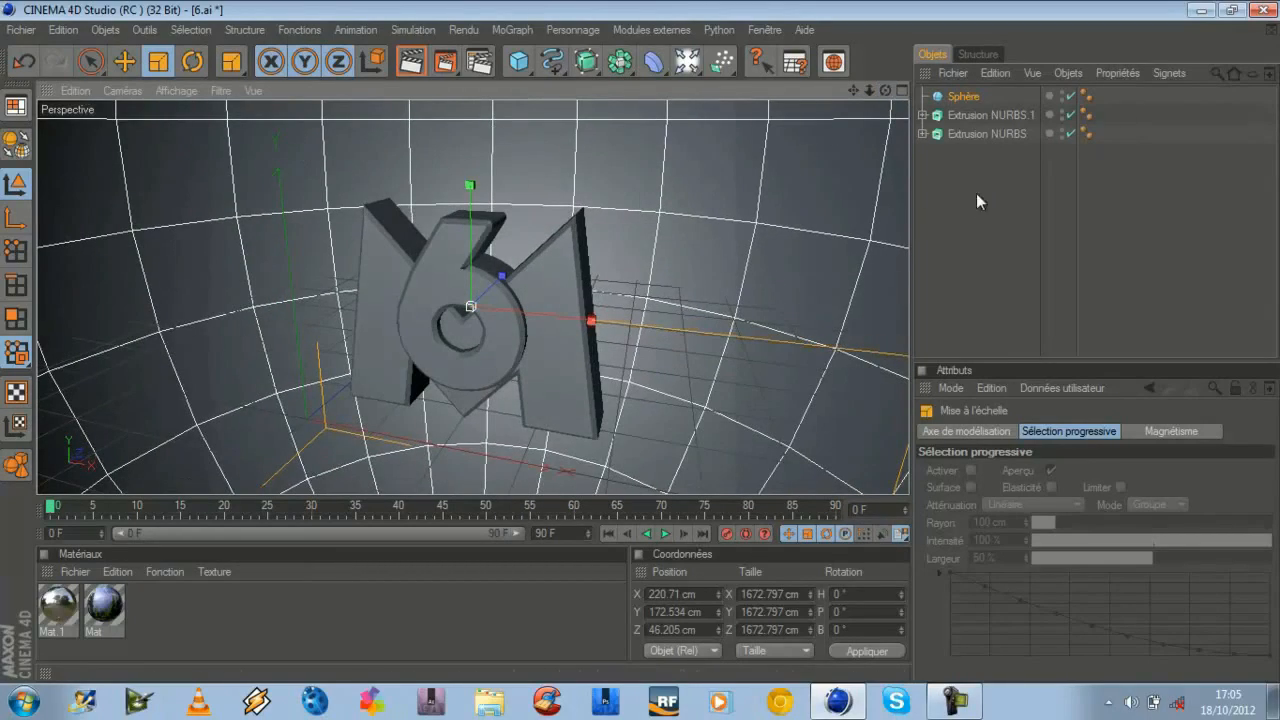
- Apply the image-textured material Mat to the sphere
left_click(100, 620)
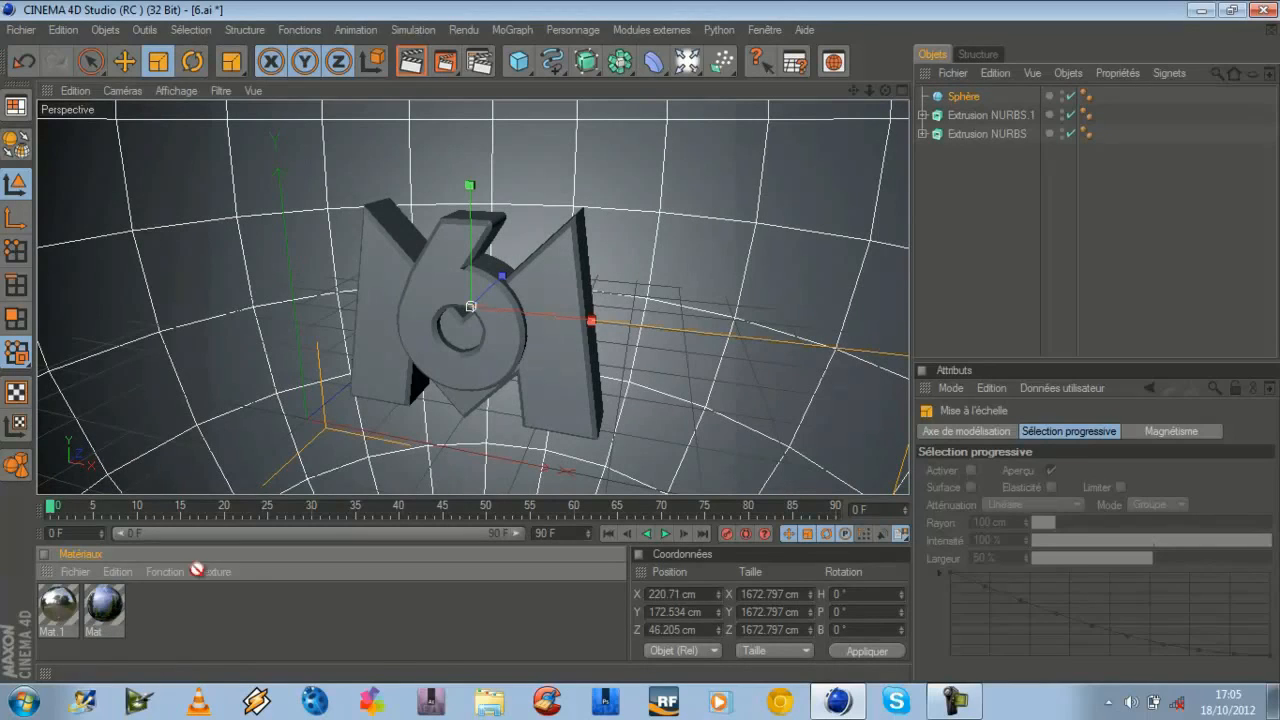
left_click_drag(884, 89, 968, 93)
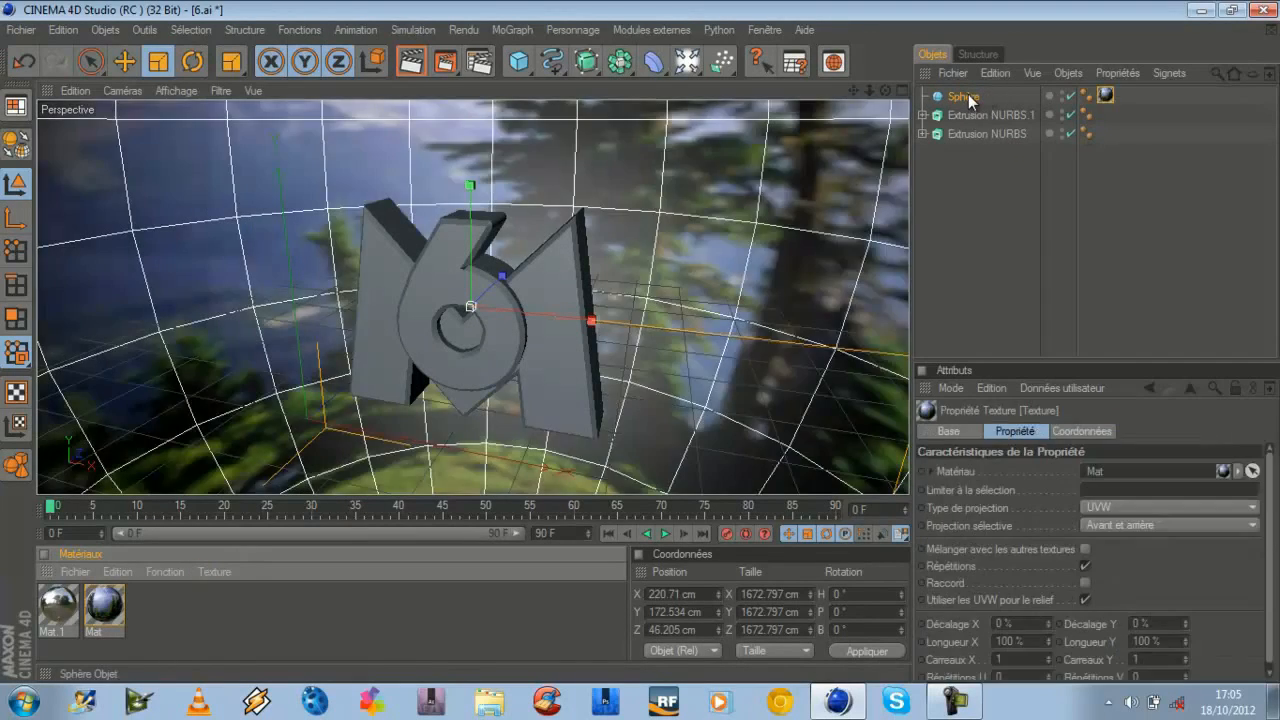
left_click_drag(884, 91, 644, 340)
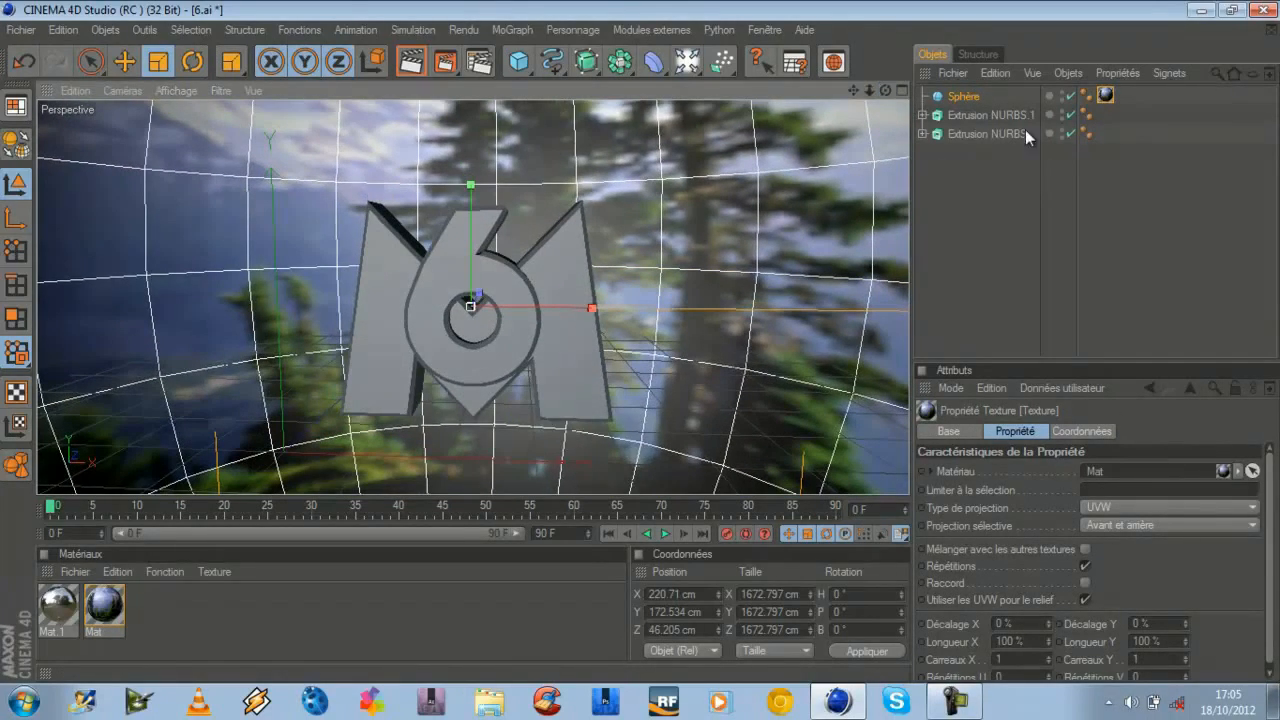
- Try the Cylindrique, Sphérique and Planaire projection types on the sphere's texture and return it to UVW
left_click(970, 96)
left_click(1105, 95)
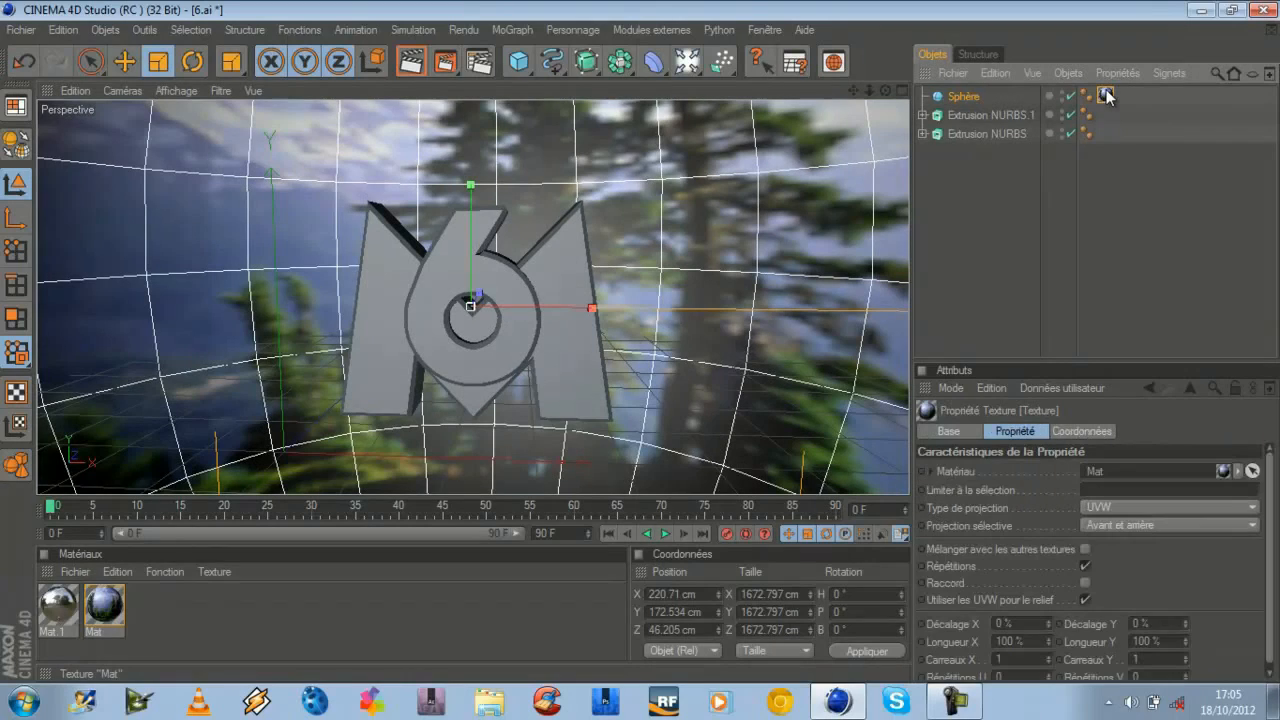
left_click(1120, 507)
left_click(1124, 538)
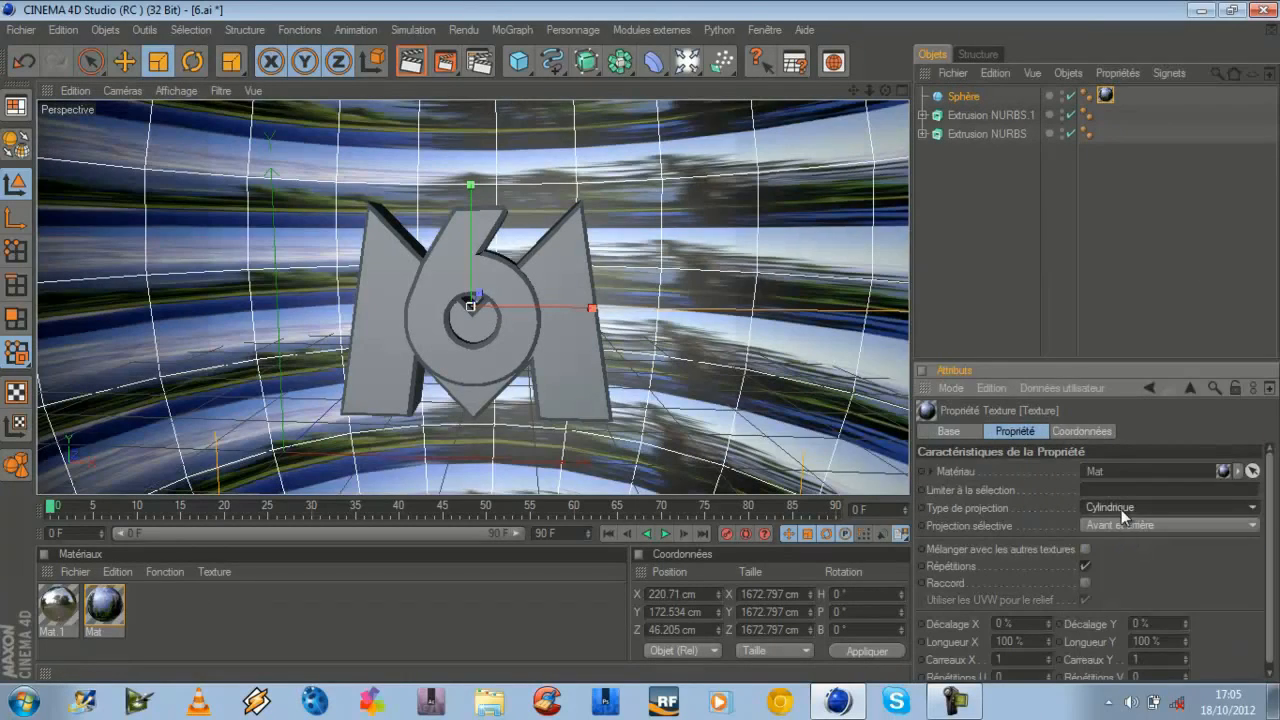
left_click(1121, 507)
left_click(1126, 530)
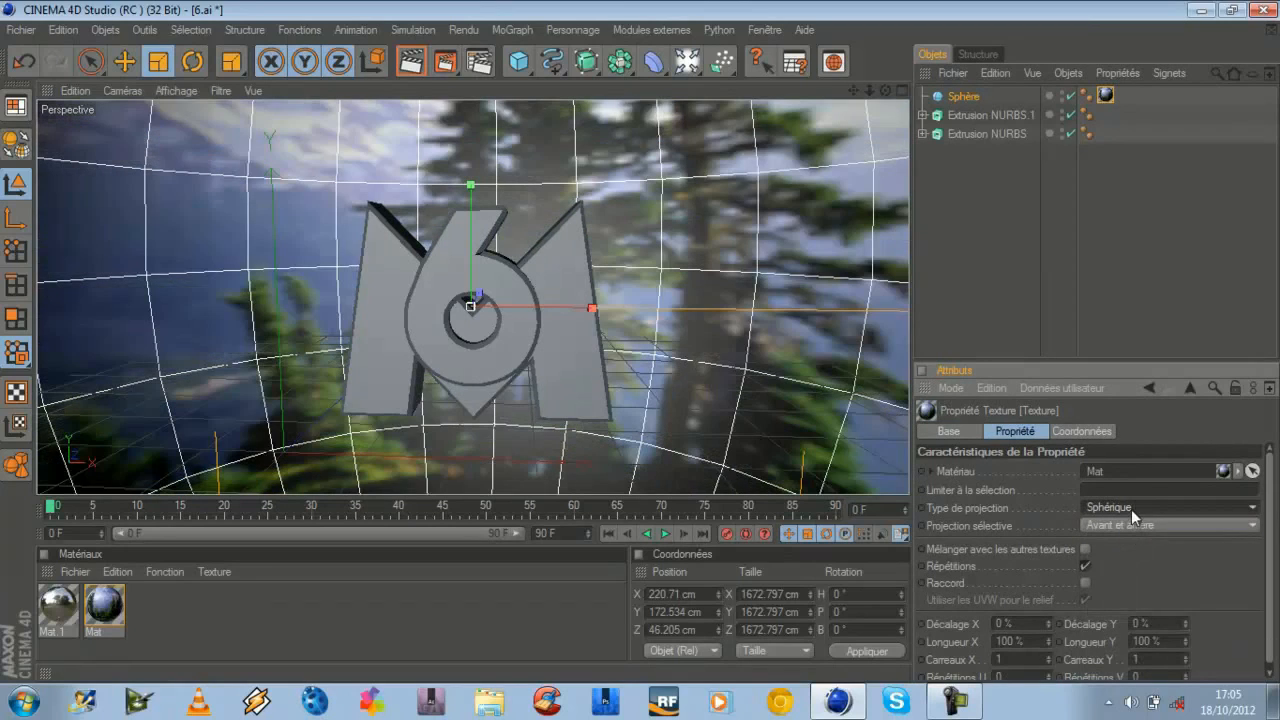
left_click(1140, 508)
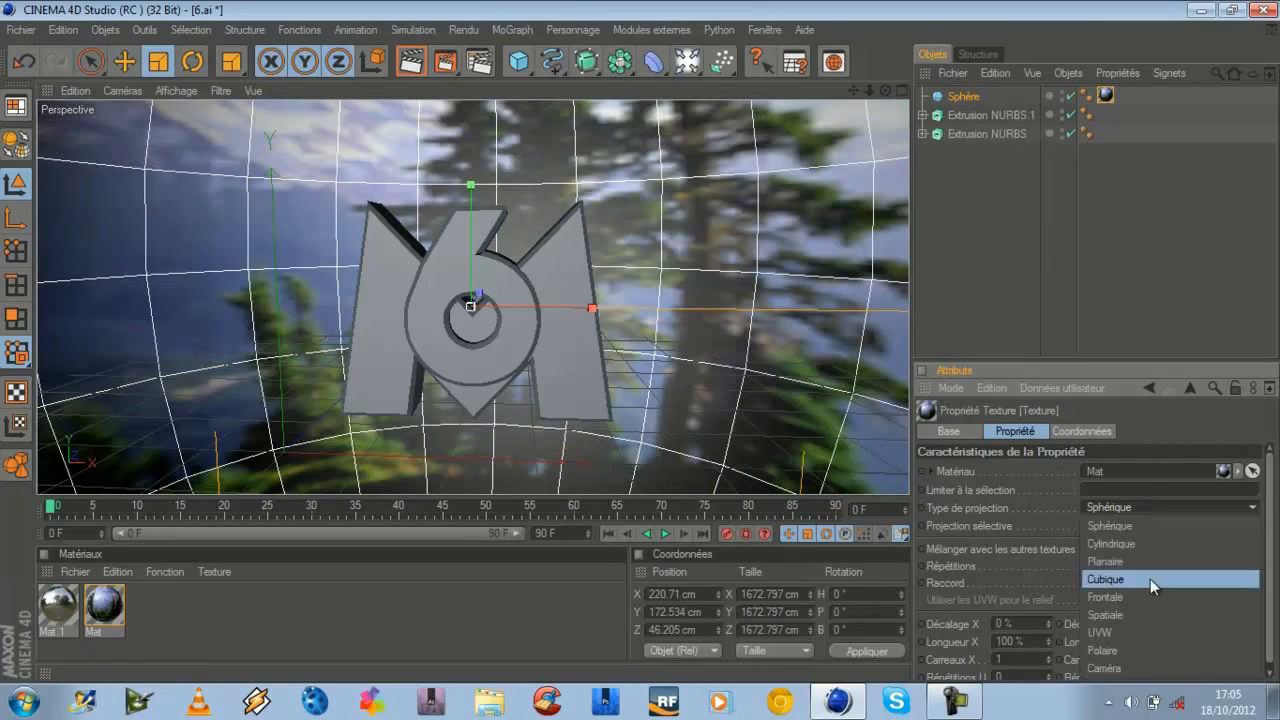
left_click(1155, 629)
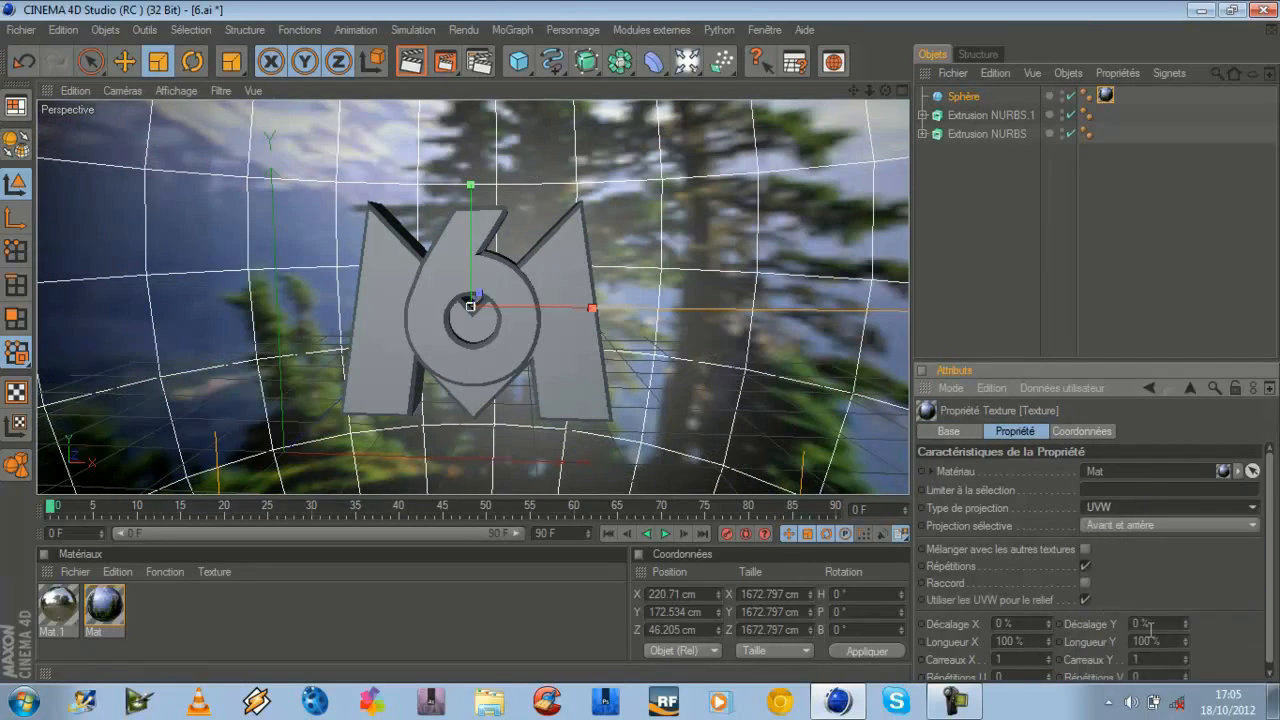
left_click(1125, 508)
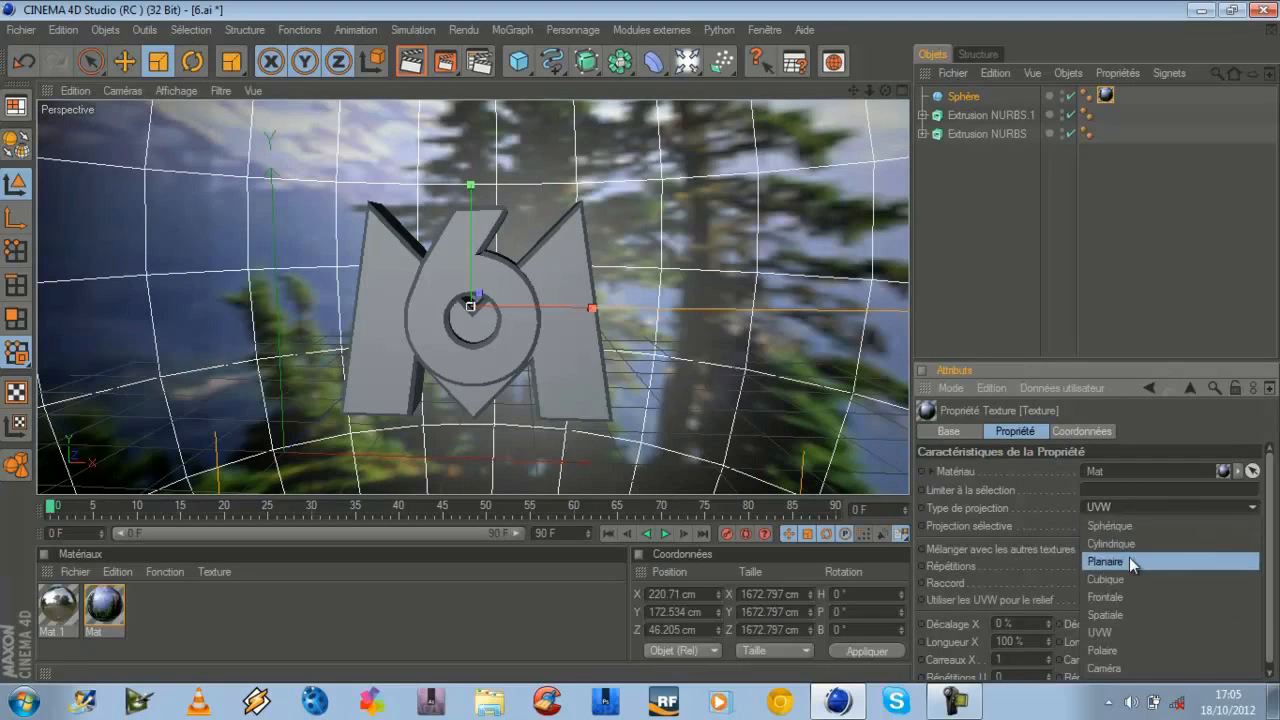
left_click(1129, 557)
left_click(1129, 507)
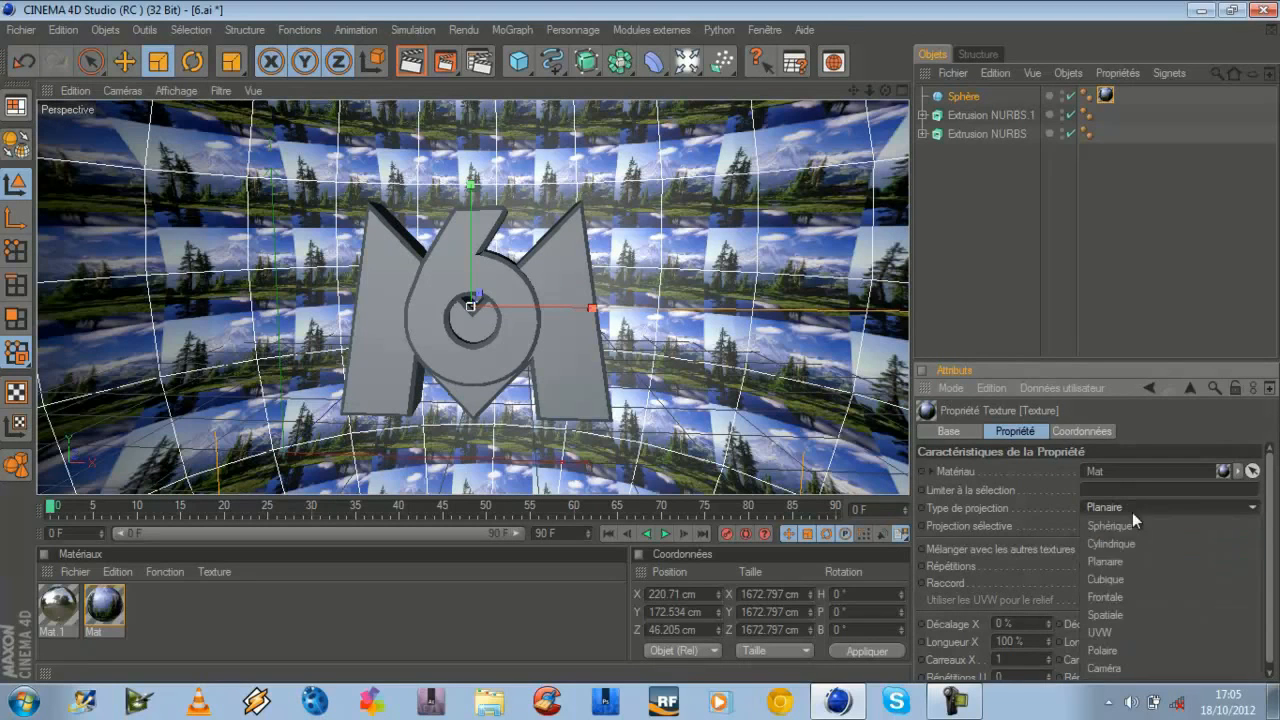
left_click(1137, 622)
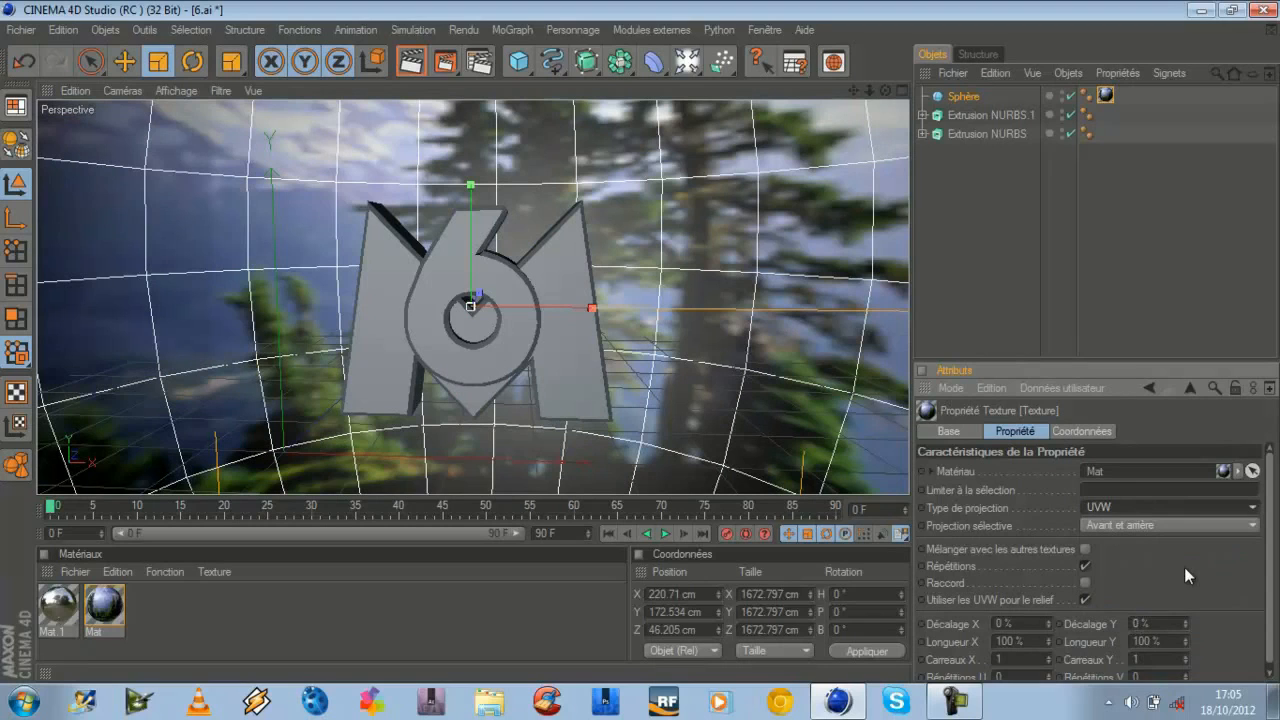
- Deselect everything and render the view to check the textured sphere behind the logo
left_click(990, 188)
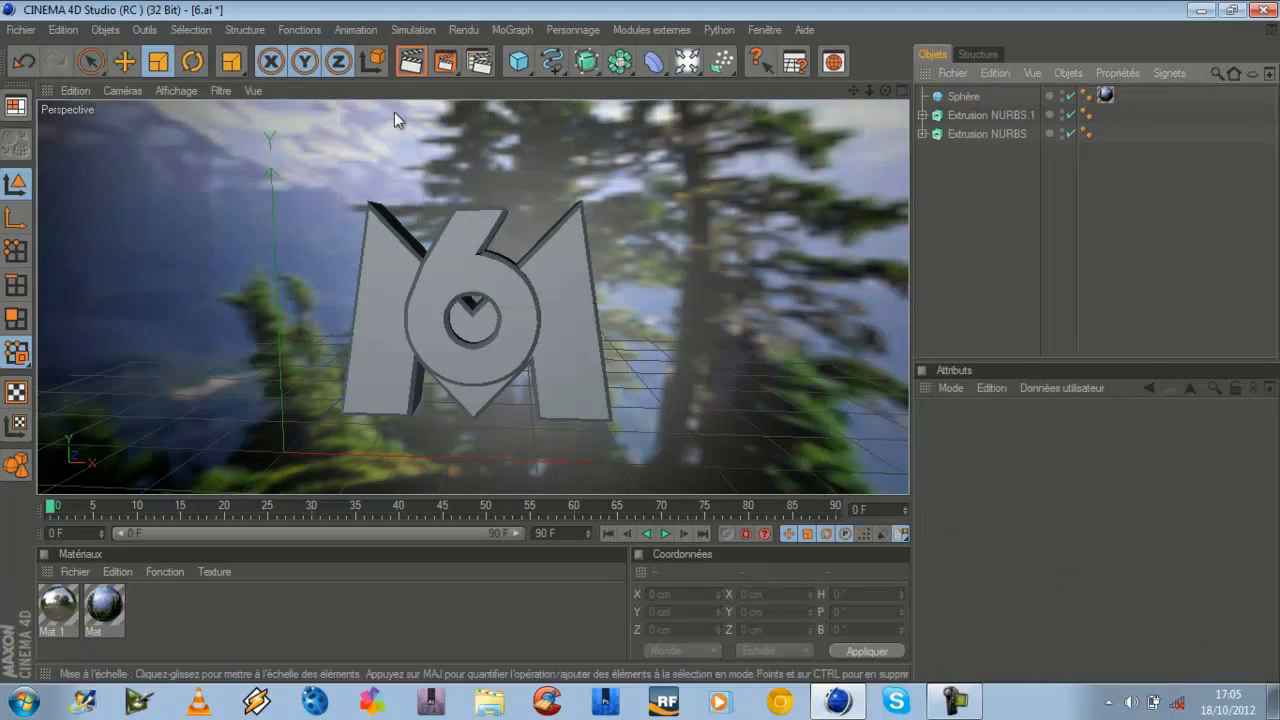
left_click(411, 63)
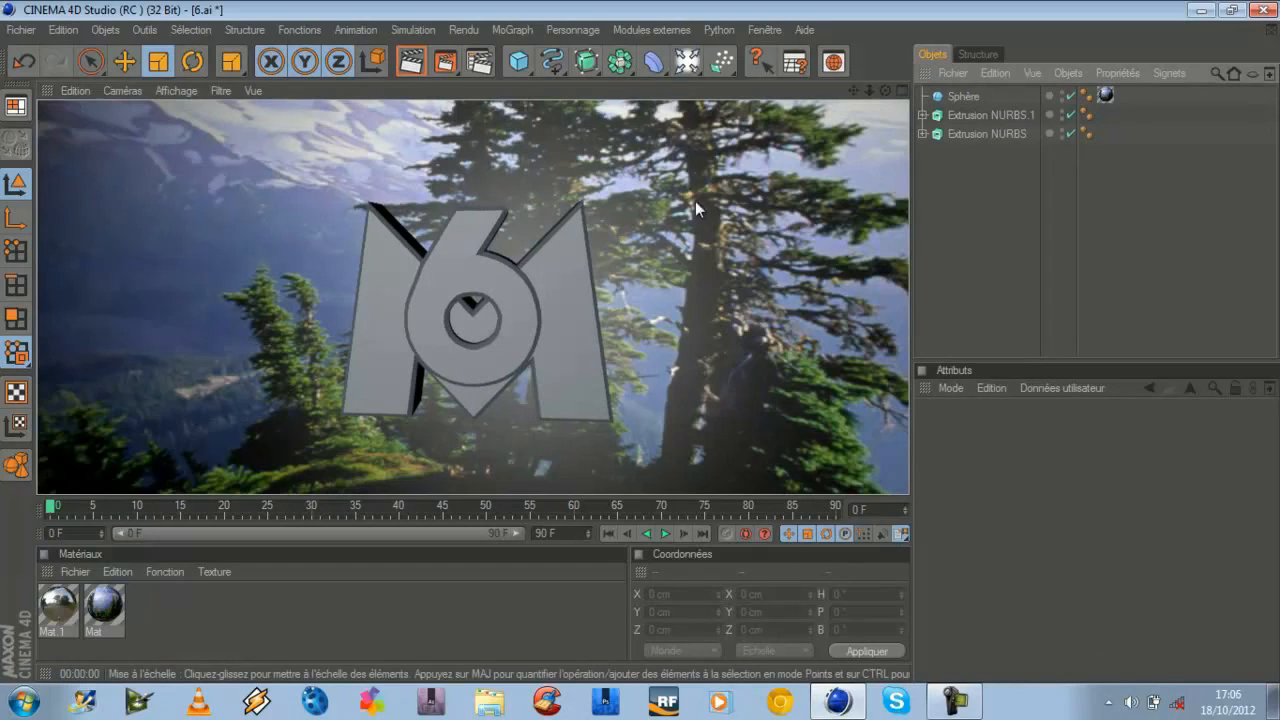
left_click(980, 204)
- Apply the reflective material Mat 1 to both Extrusion NURBS objects and render the view
left_click_drag(50, 623, 1001, 112)
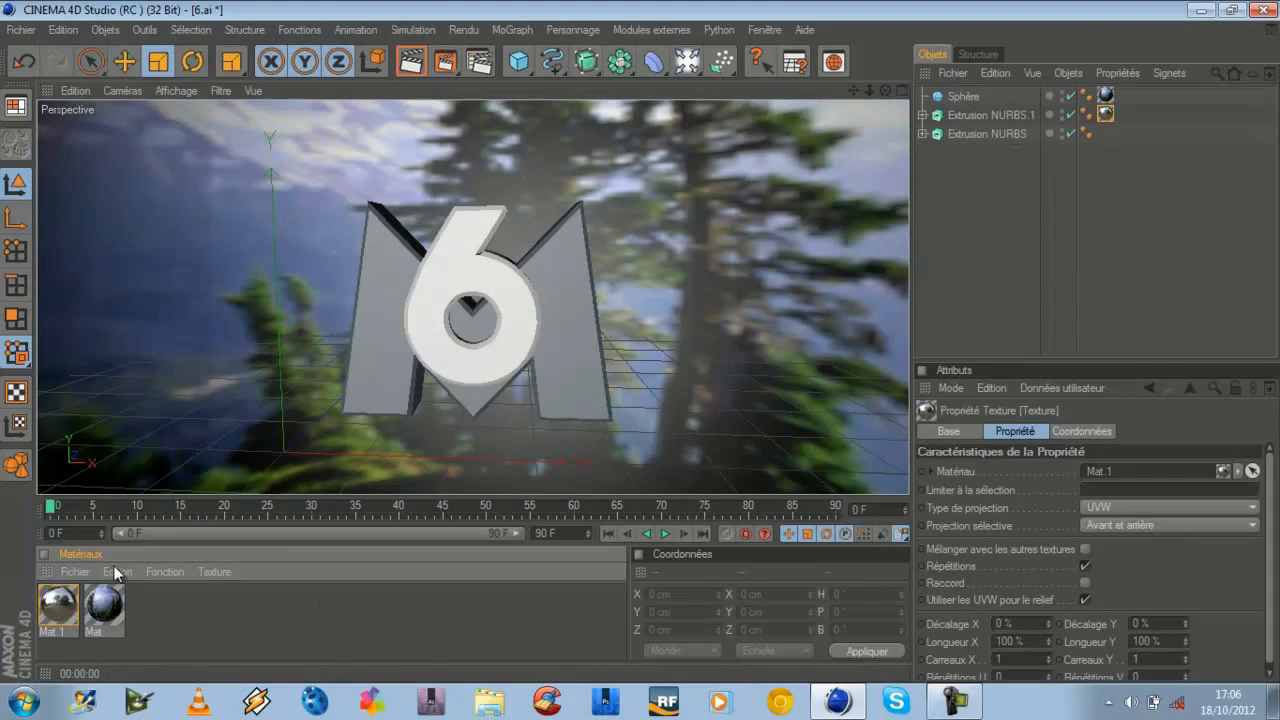
left_click_drag(64, 608, 989, 135)
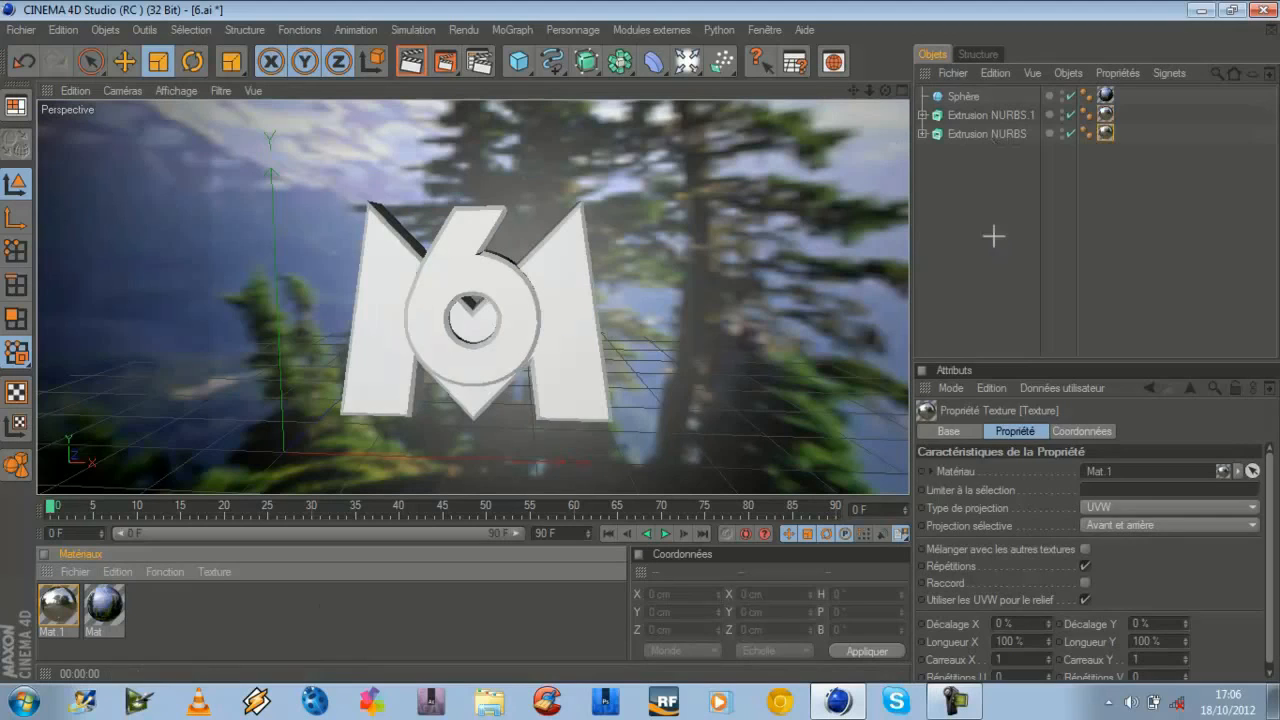
left_click(410, 68)
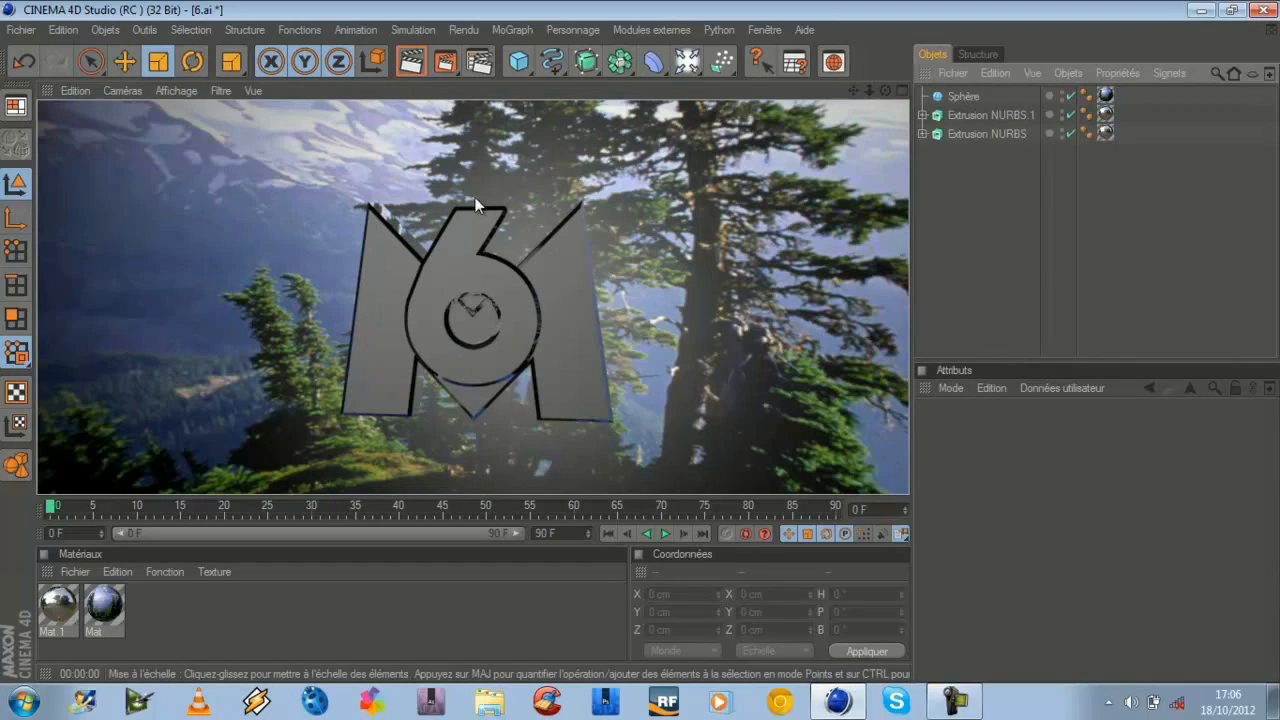
left_click(1008, 204)
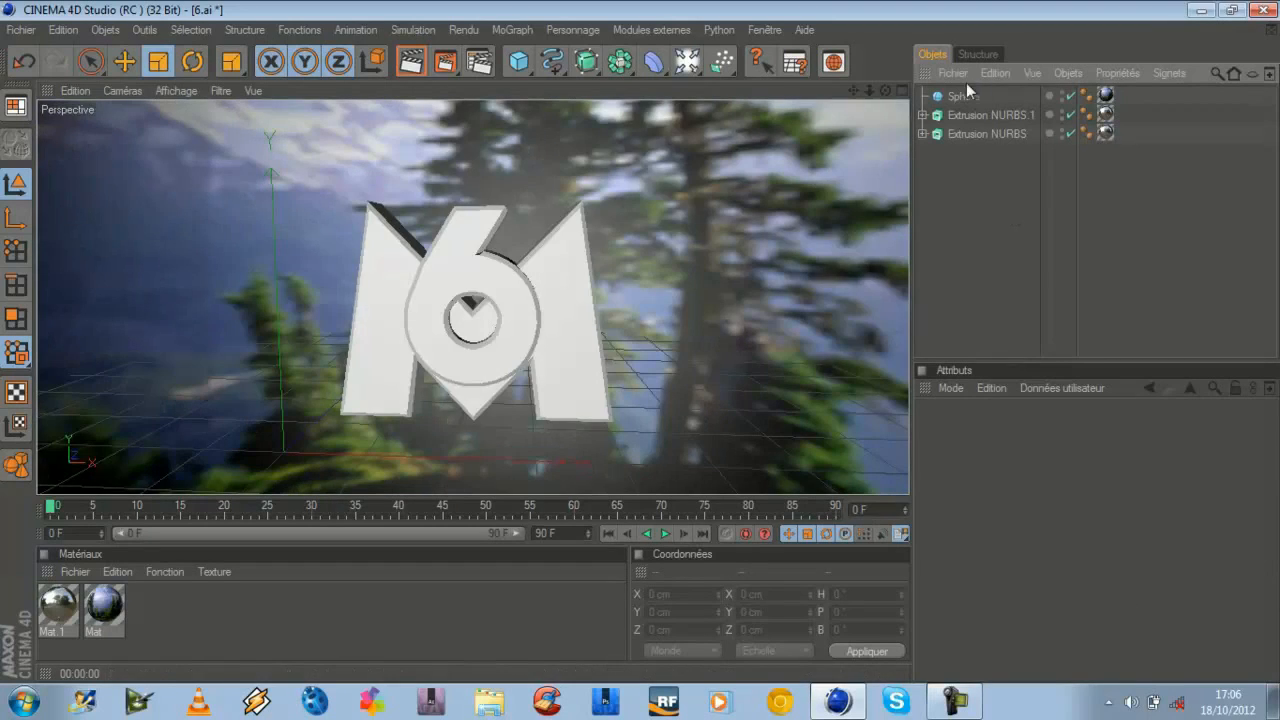
- Add a Rendu tag to the sphere, disabling Ombres propres and enabling Composition avec le fond
left_click(960, 96)
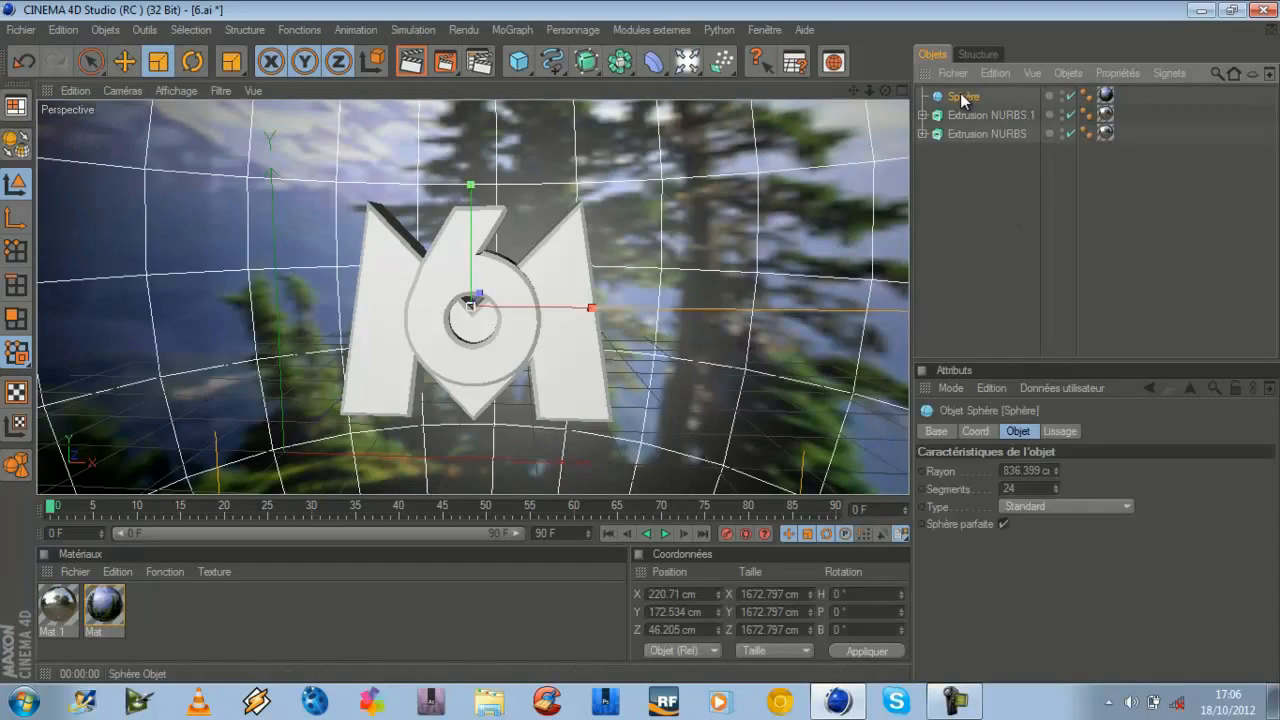
right_click(962, 97)
mouse_move(1004, 86)
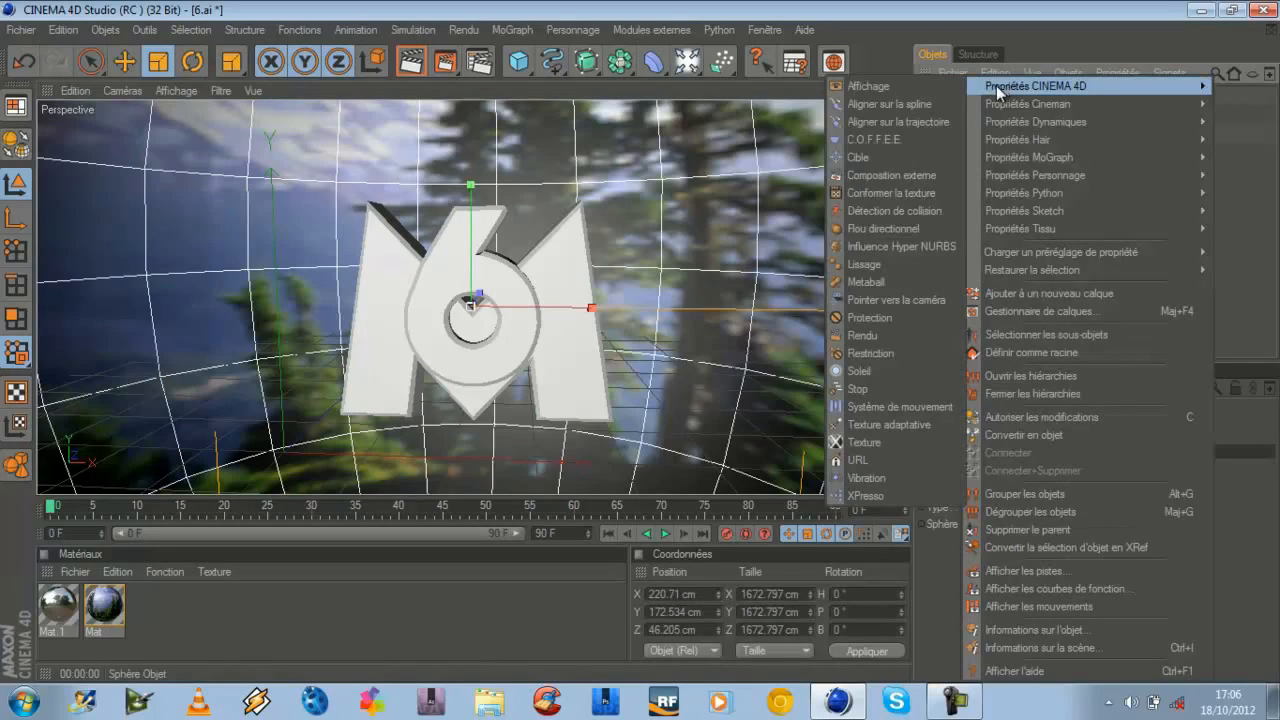
left_click(869, 338)
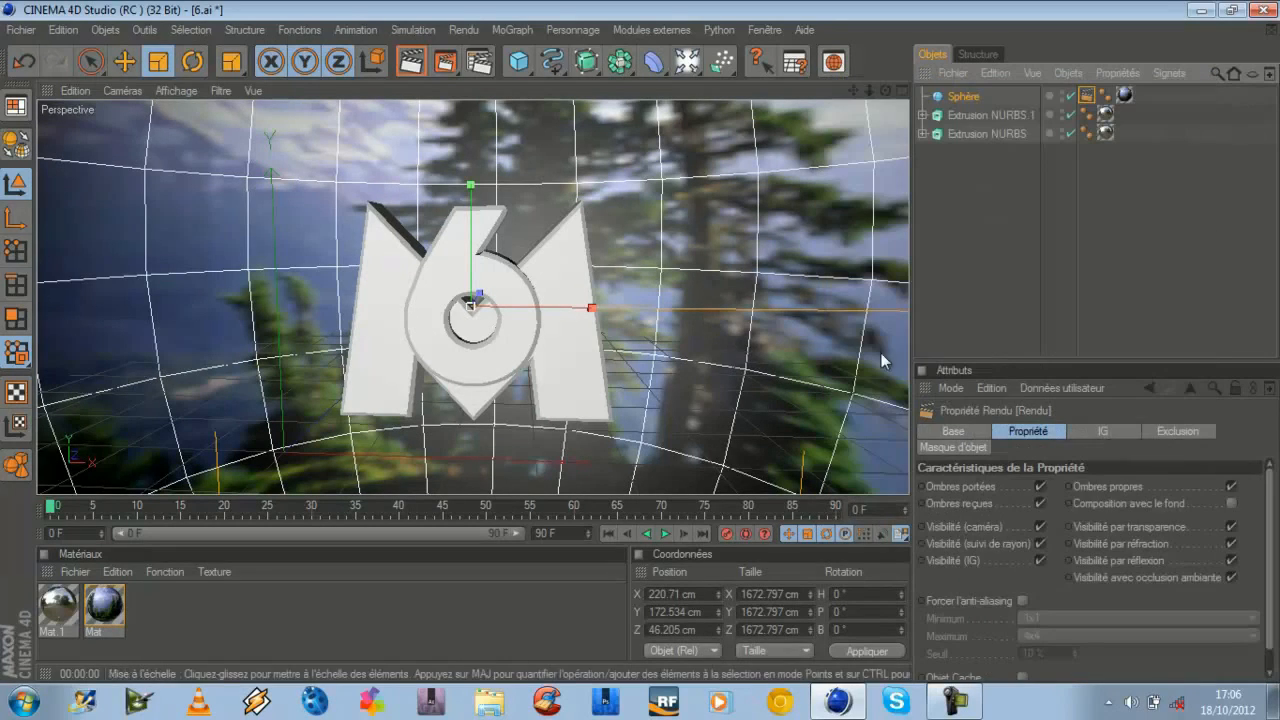
left_click(1231, 486)
left_click(1231, 503)
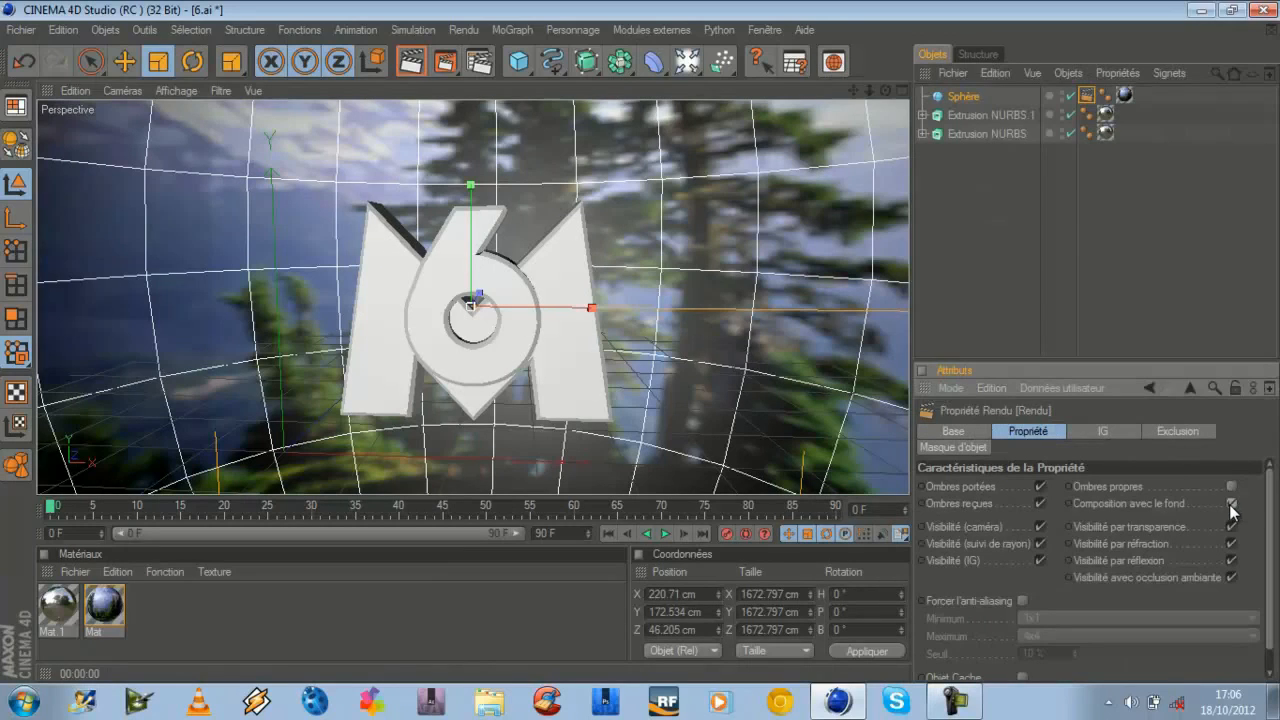
left_click(978, 244)
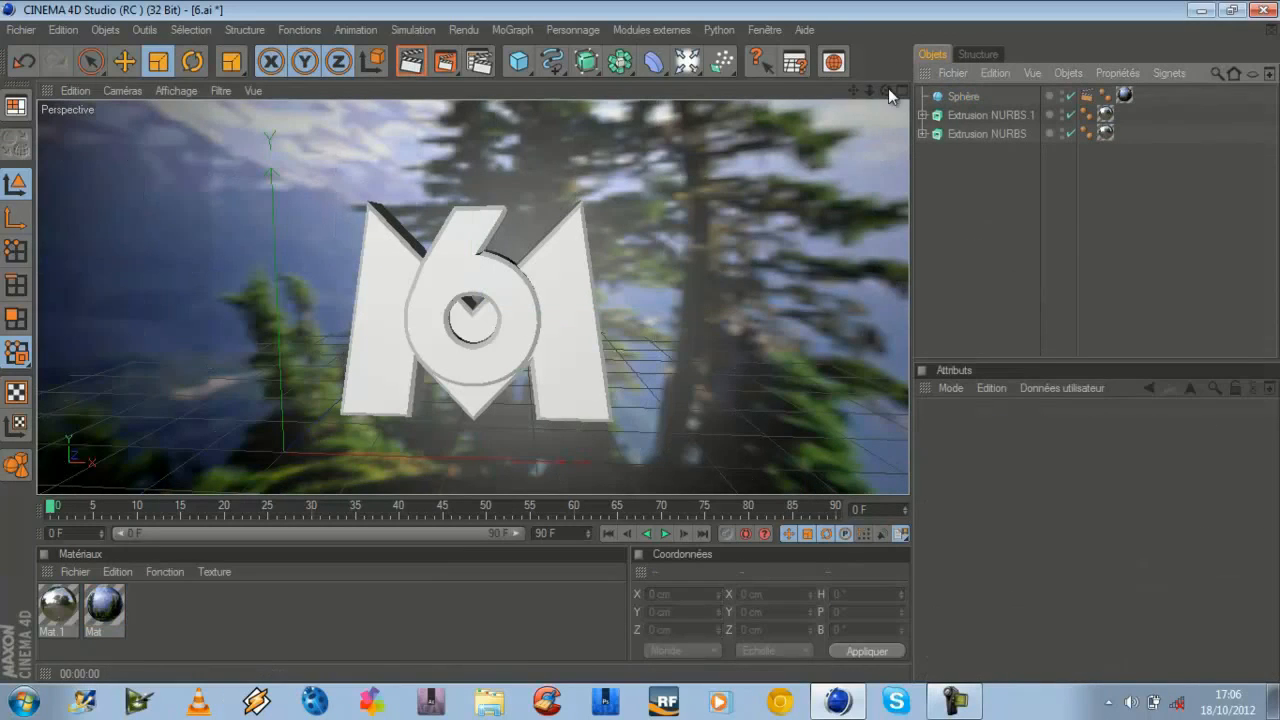
- Render the view from two different camera angles to check the reflections on the logo
left_click_drag(886, 90, 641, 343)
left_click(404, 61)
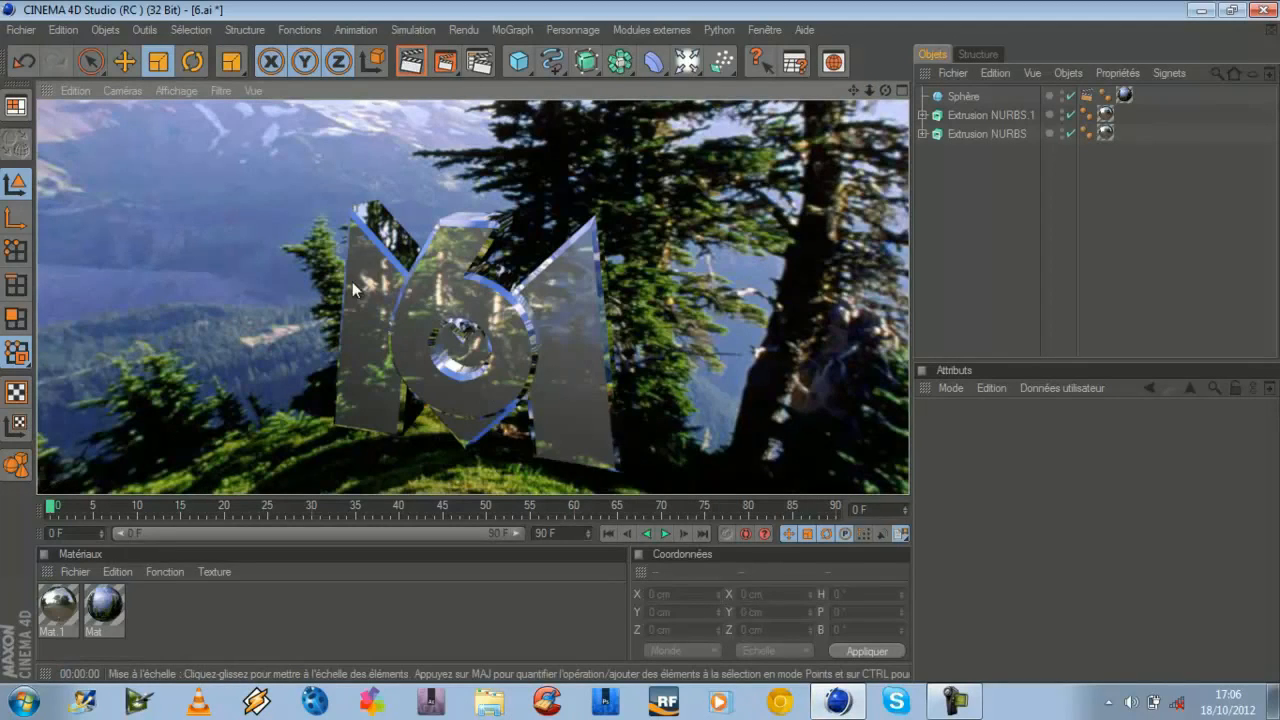
left_click_drag(884, 91, 641, 342)
left_click(416, 62)
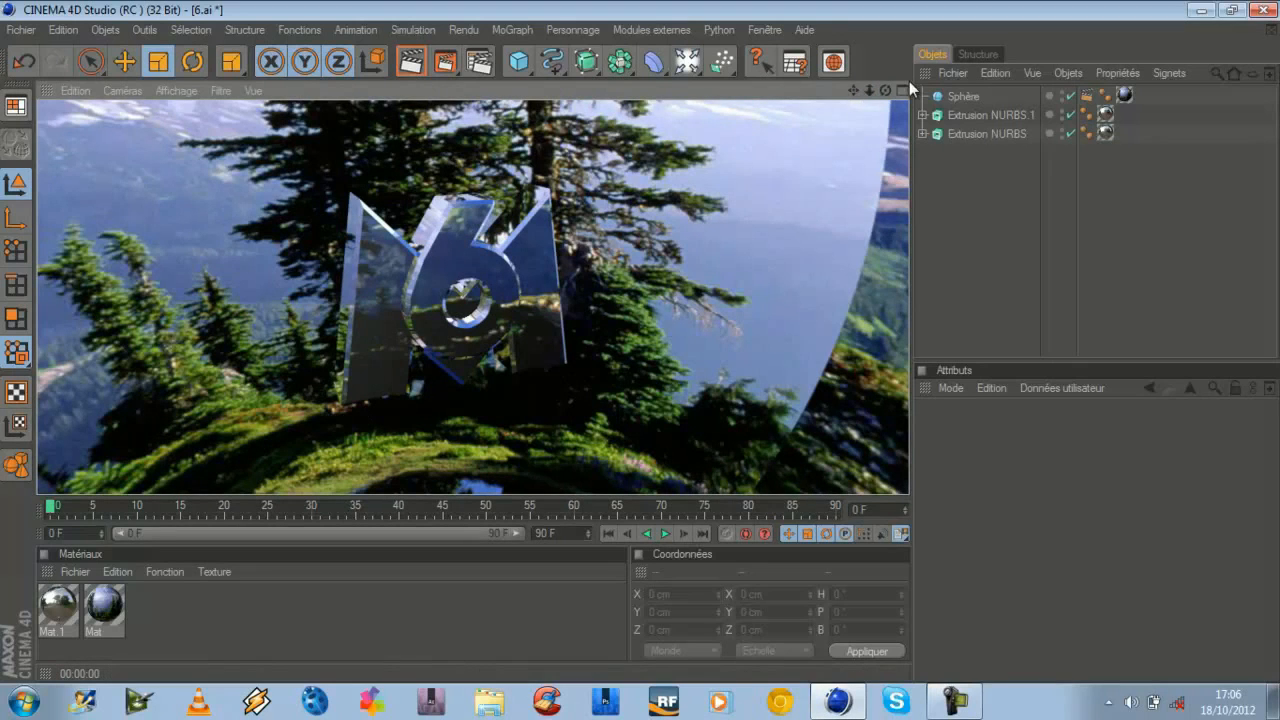
left_click_drag(884, 92, 641, 342)
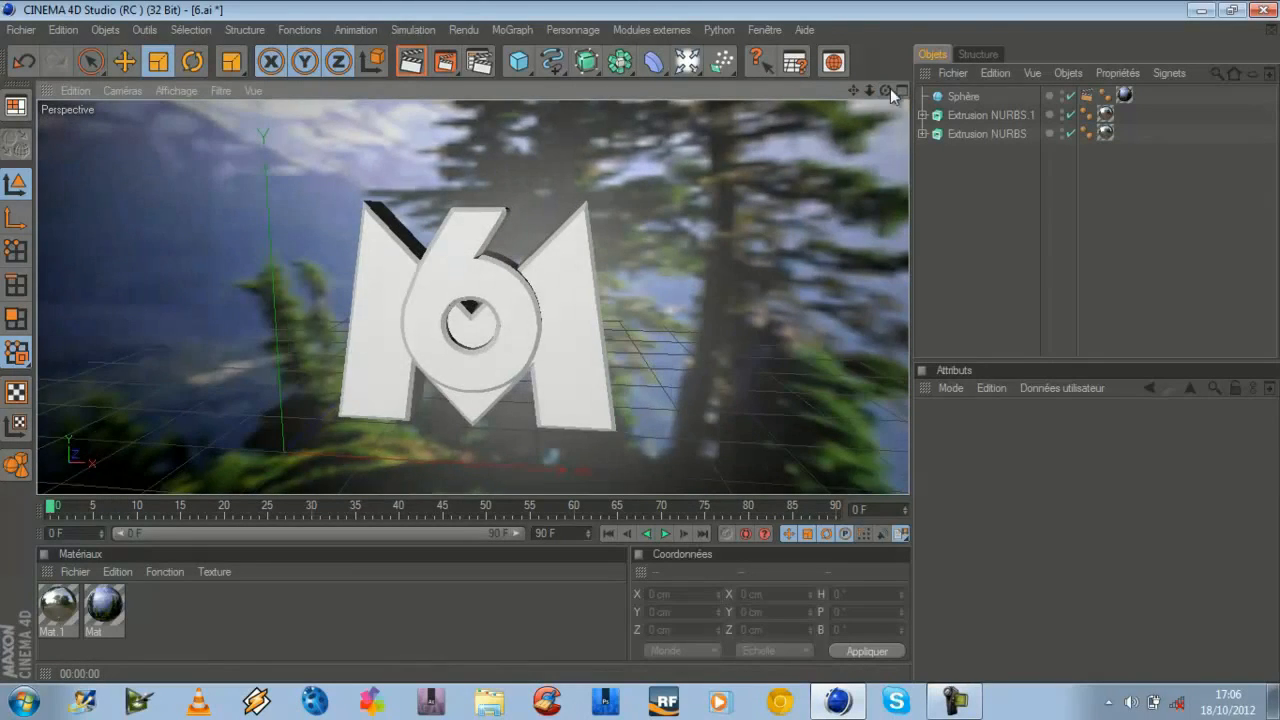
- Delete the Mat texture tag from the sphere
left_click(959, 95)
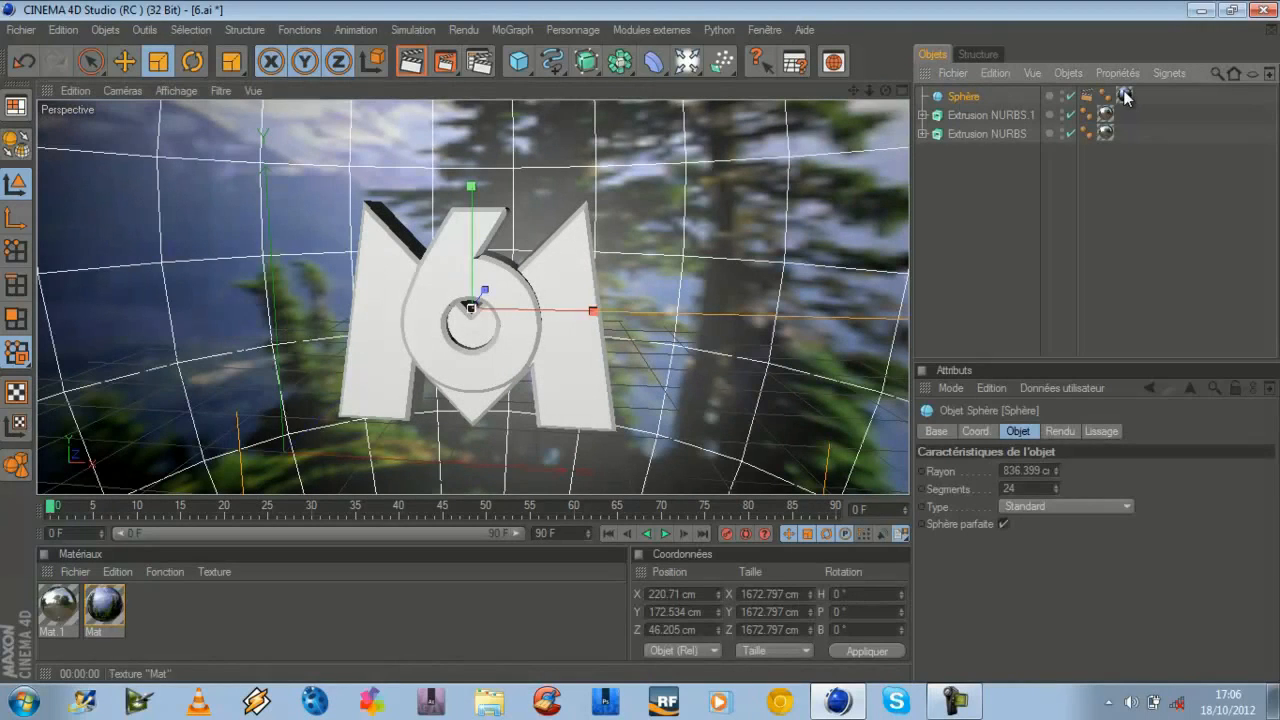
left_click(1124, 95)
key("Delete")
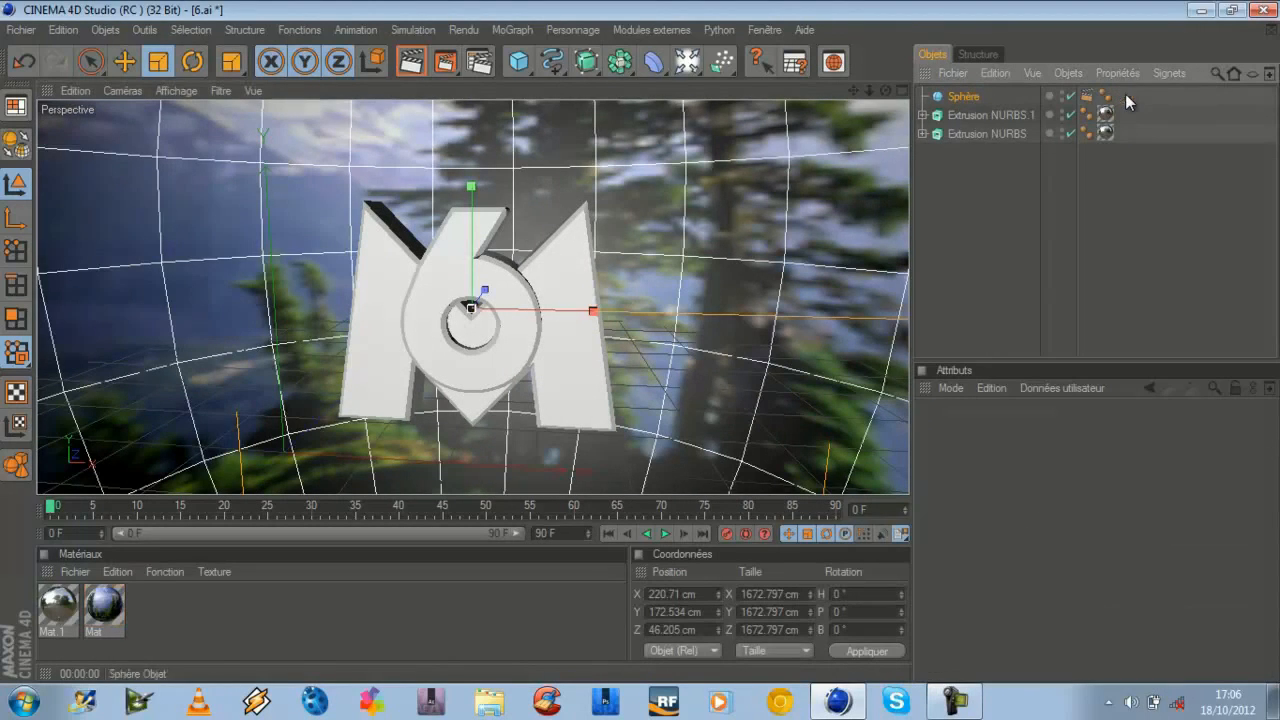
left_click(948, 170)
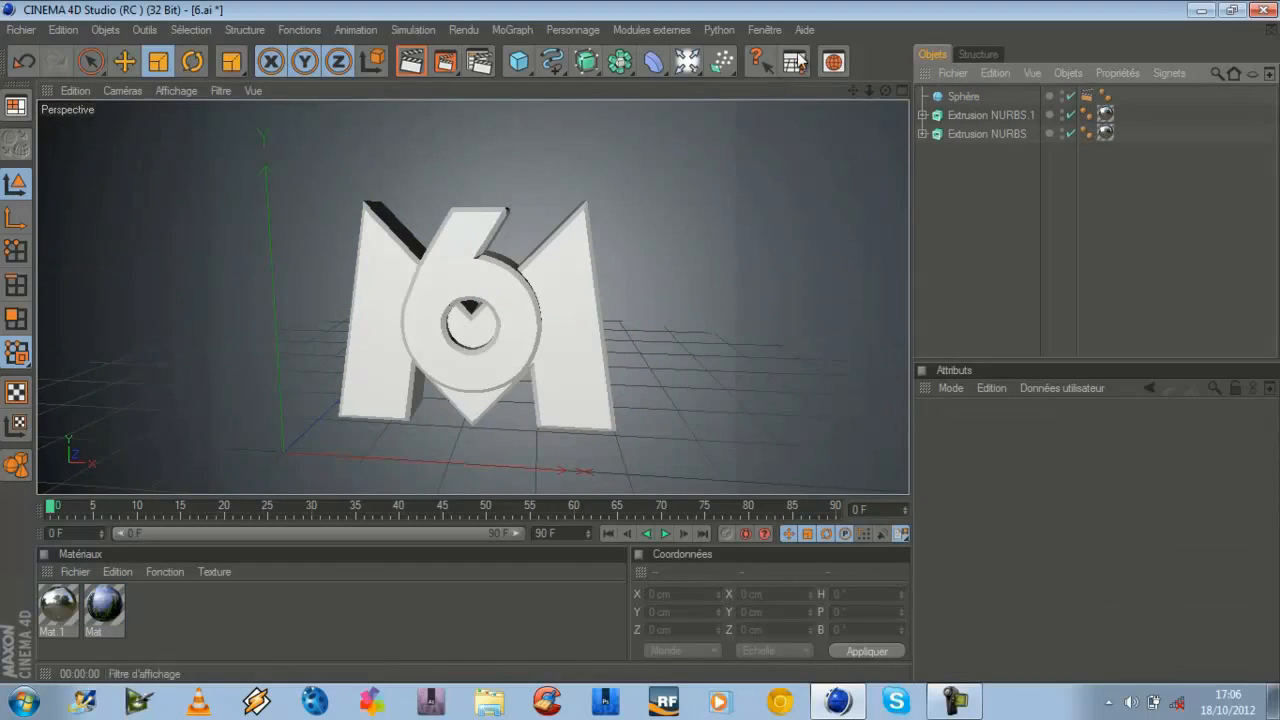
- Preview the GI scene presets in the Studio Render library to choose a setting for the logo
left_click(833, 61)
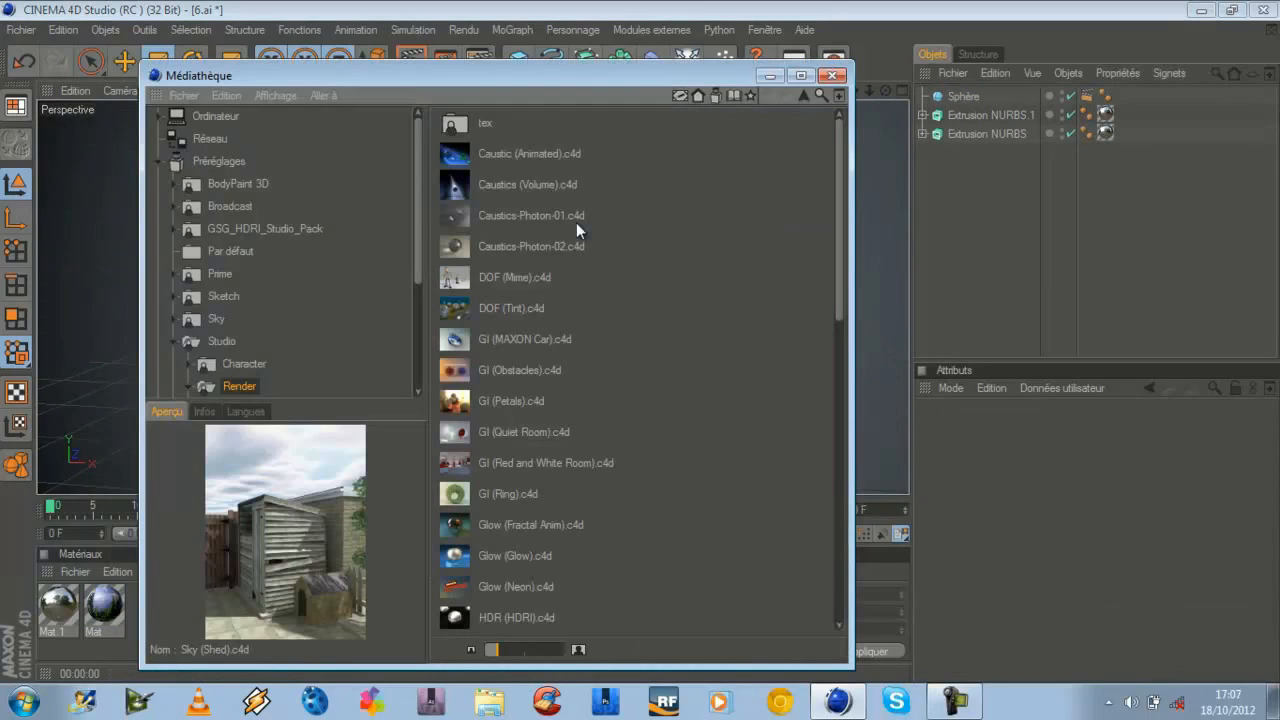
left_click(532, 340)
left_click(533, 370)
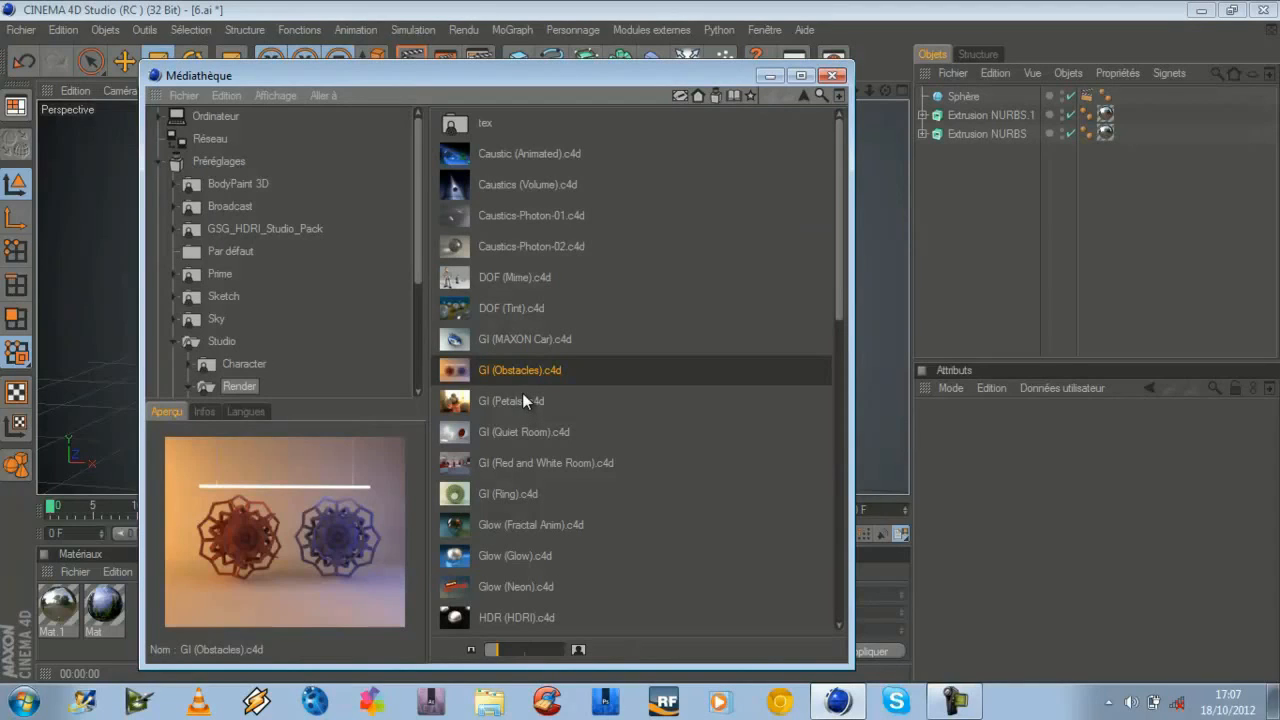
left_click(523, 400)
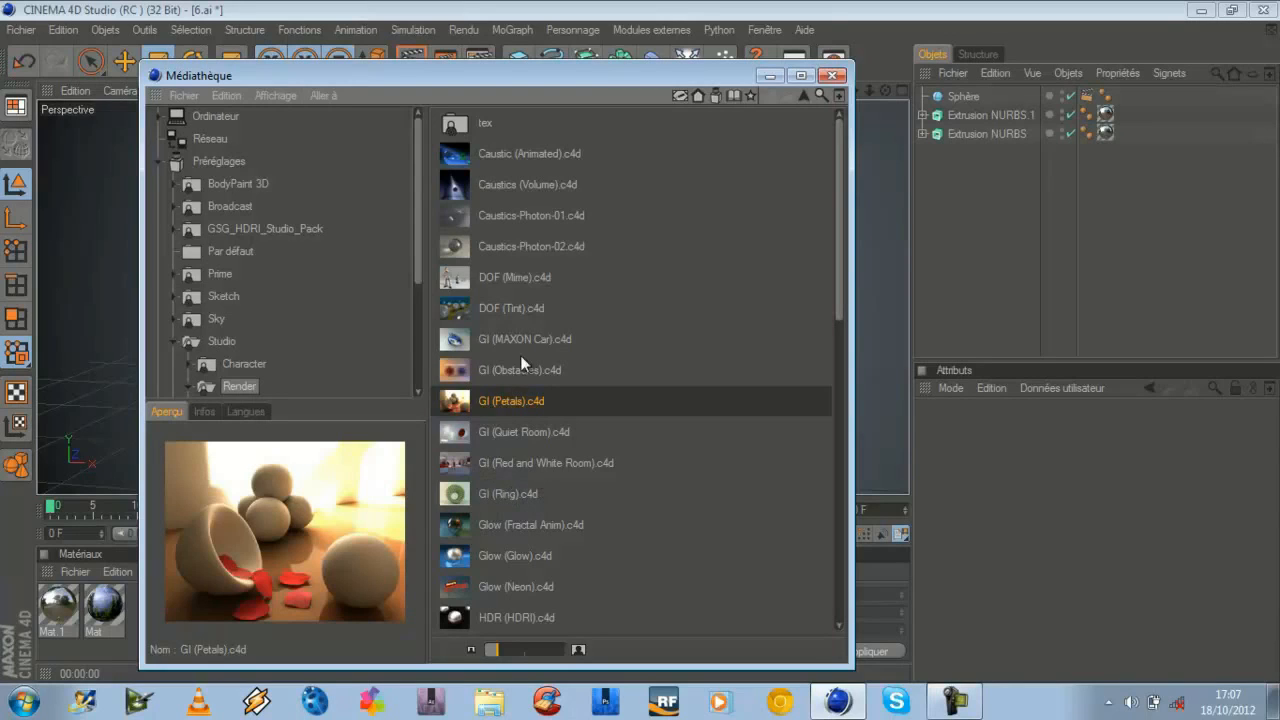
left_click(516, 423)
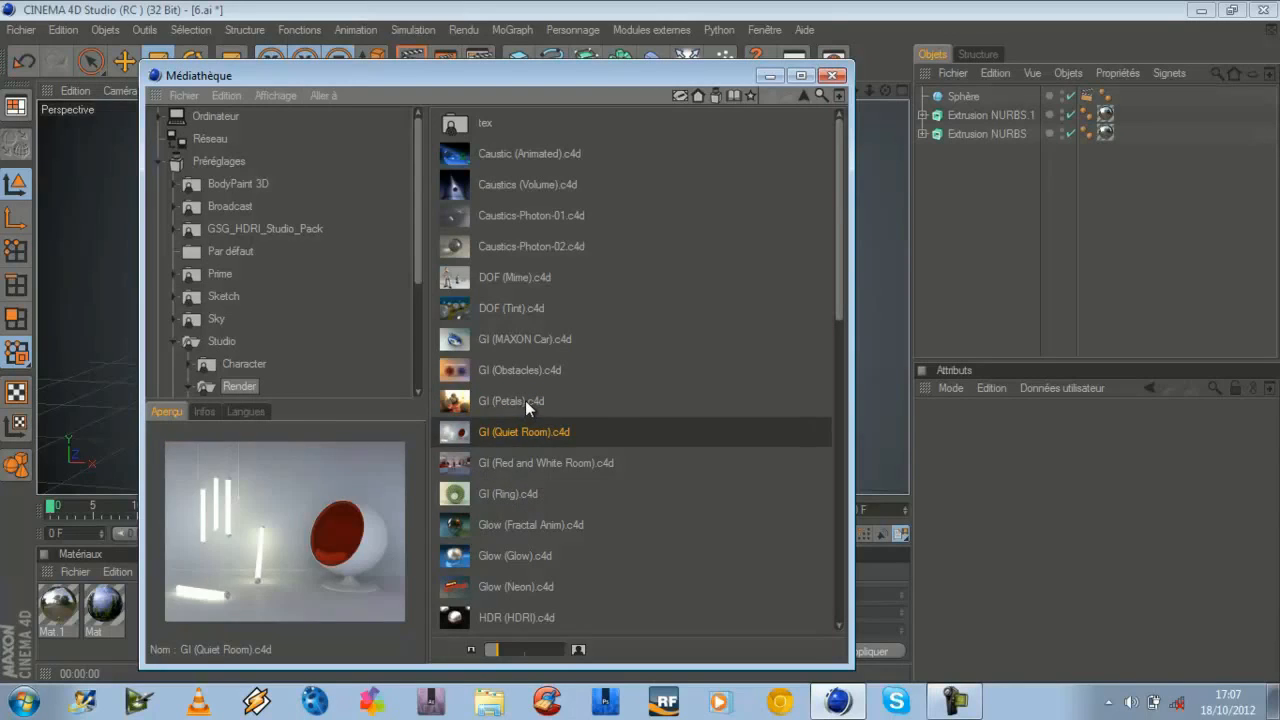
left_click(525, 400)
left_click(513, 494)
left_click(519, 463)
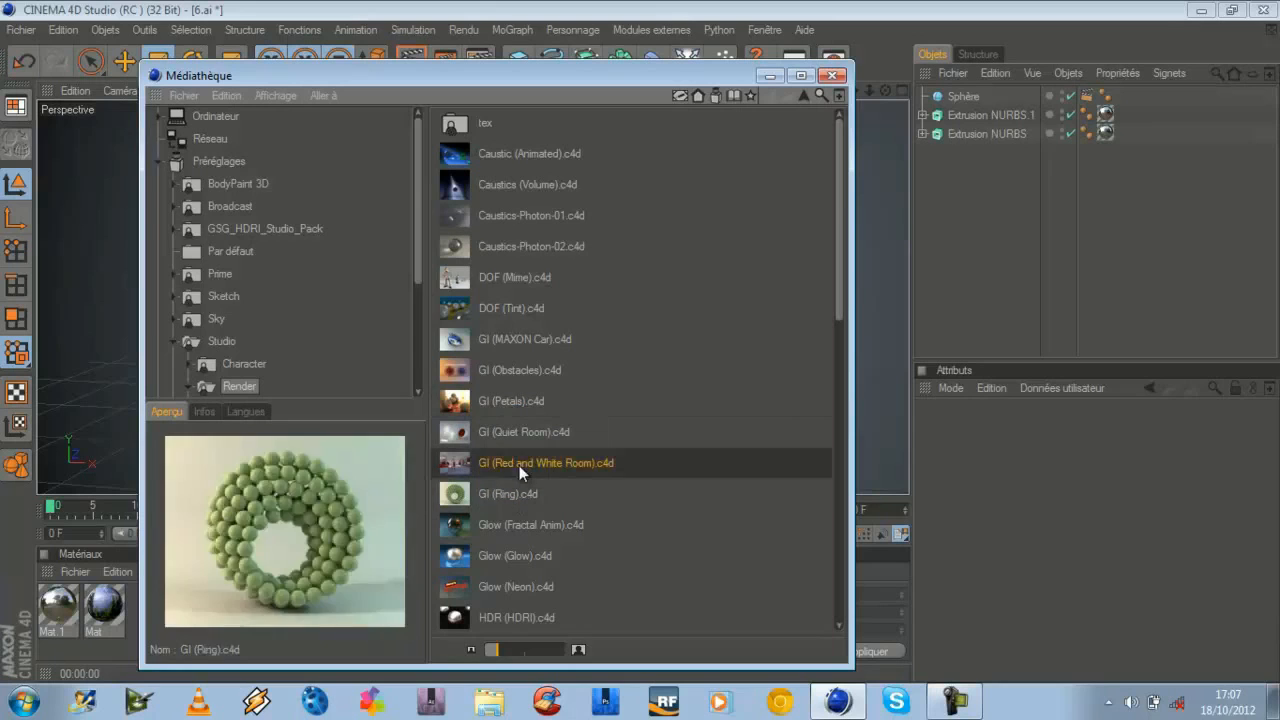
left_click(518, 395)
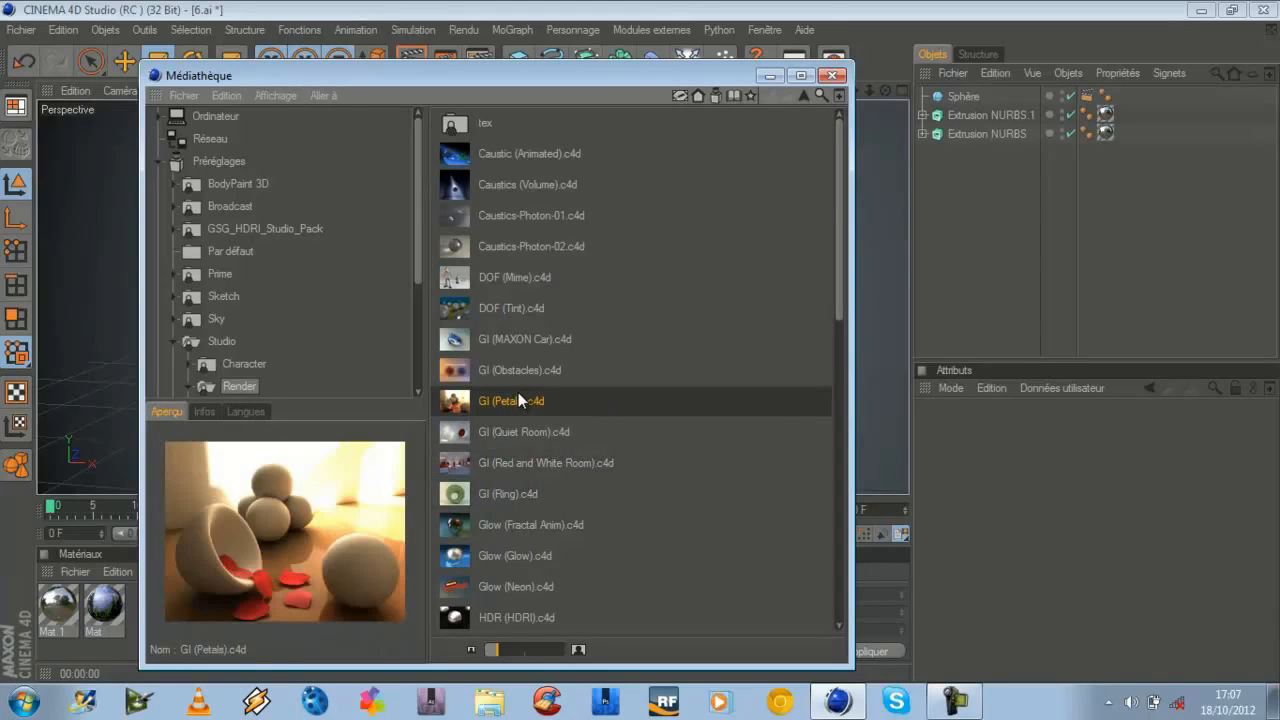
double_click(518, 400)
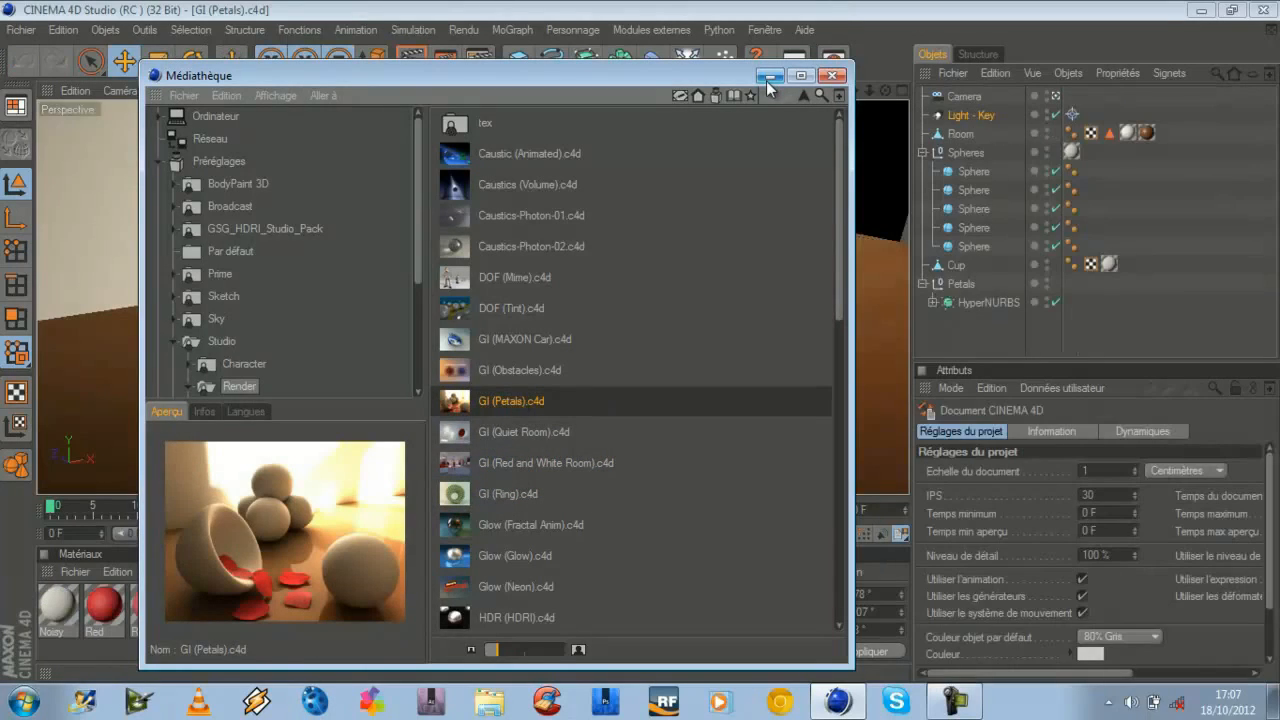
left_click(832, 75)
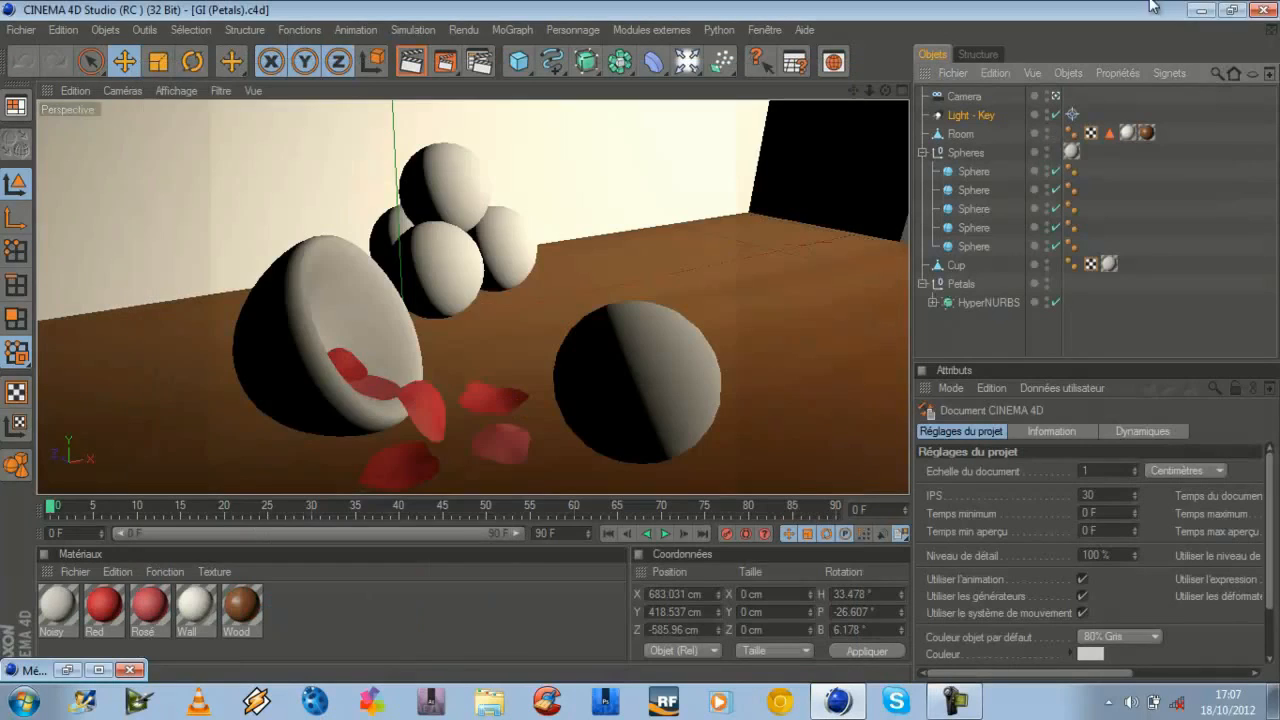
left_click(1265, 10)
left_click(787, 418)
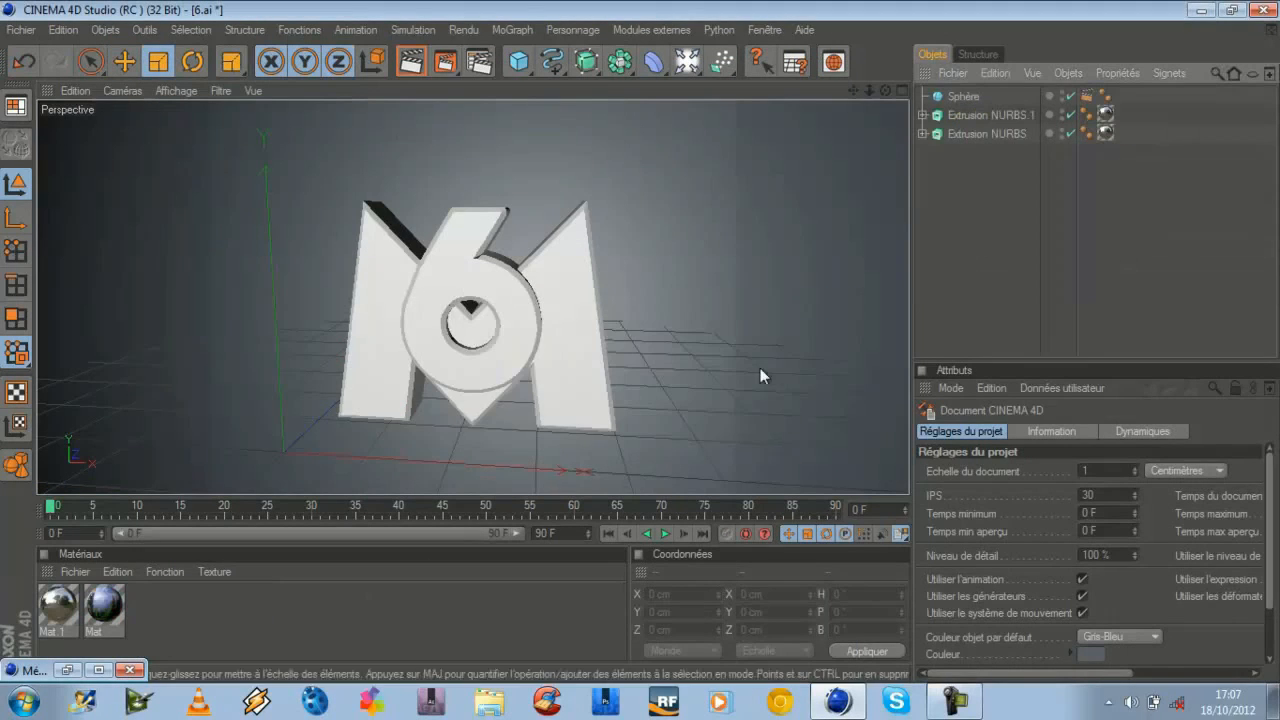
- Copy all objects of the logo scene and open the GI (Petals).c4d preset scene from the library
key("ctrl+a")
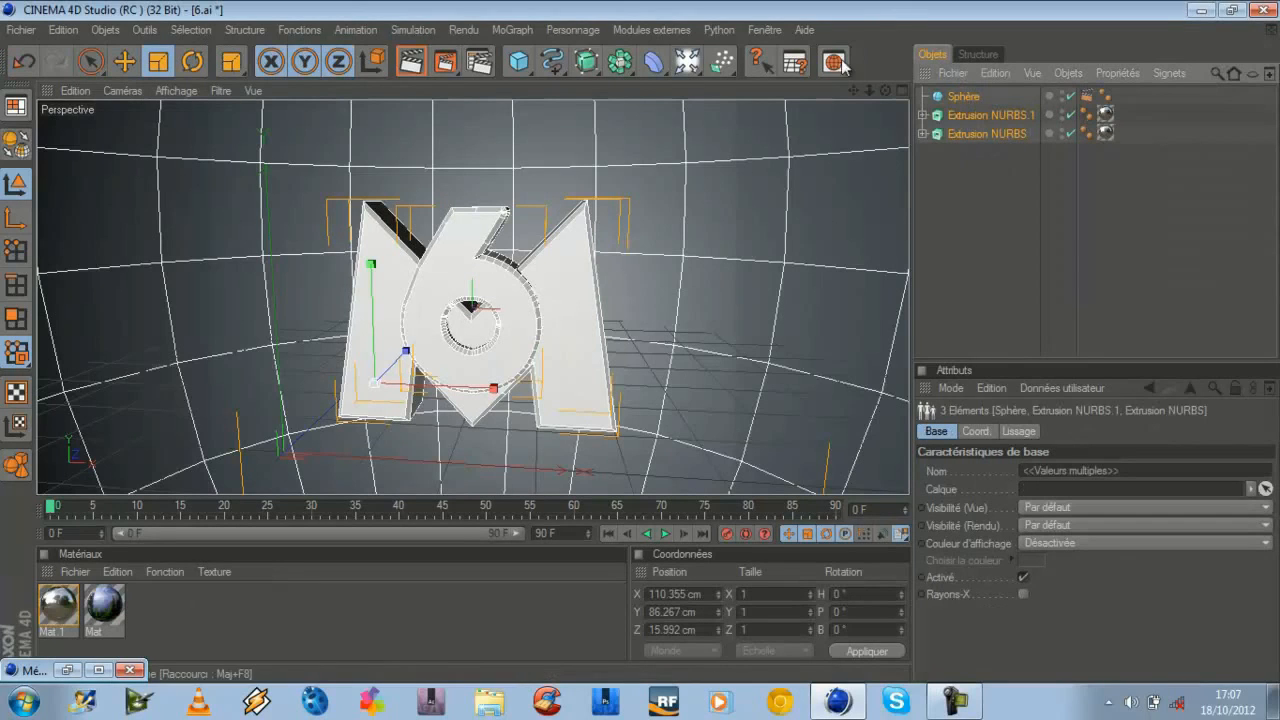
left_click(70, 671)
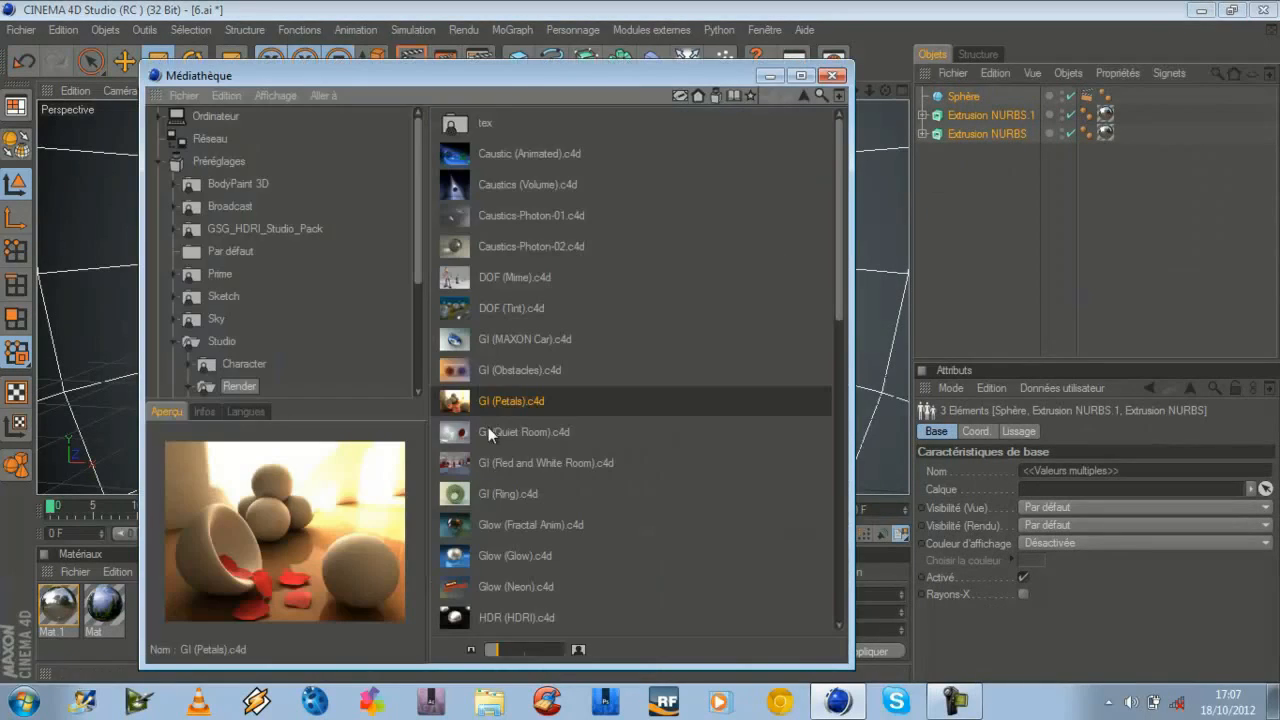
double_click(499, 399)
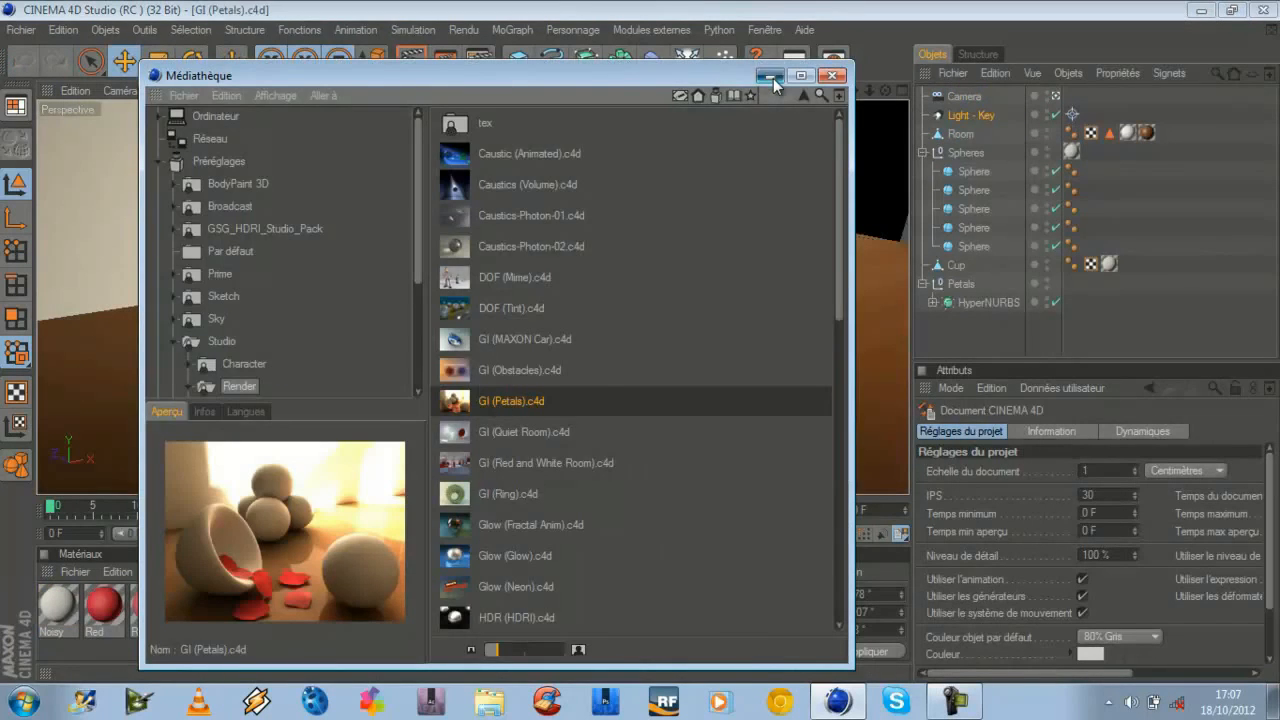
left_click(771, 77)
- Render the perspective view of the petals scene to preview its global illumination
mouse_move(887, 90)
left_mouse_down()
mouse_move(638, 336)
mouse_move(641, 351)
left_mouse_up()
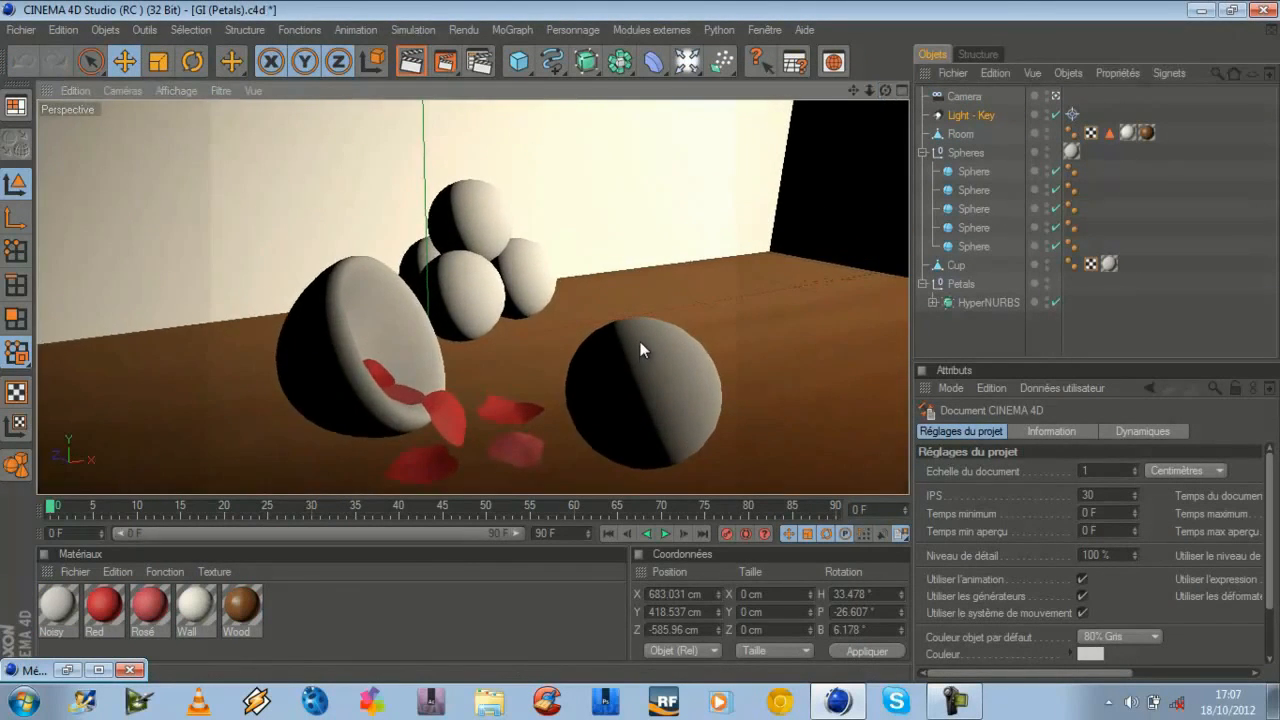
left_click_drag(854, 88, 640, 345)
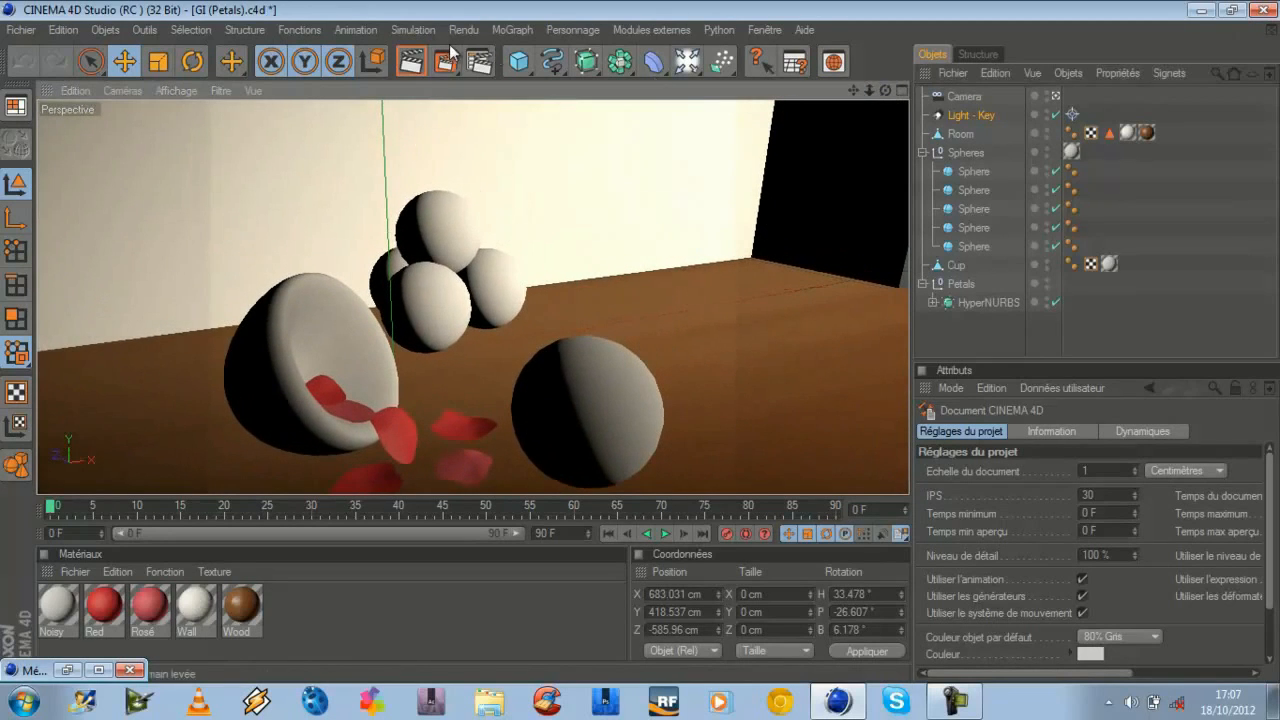
left_click(411, 62)
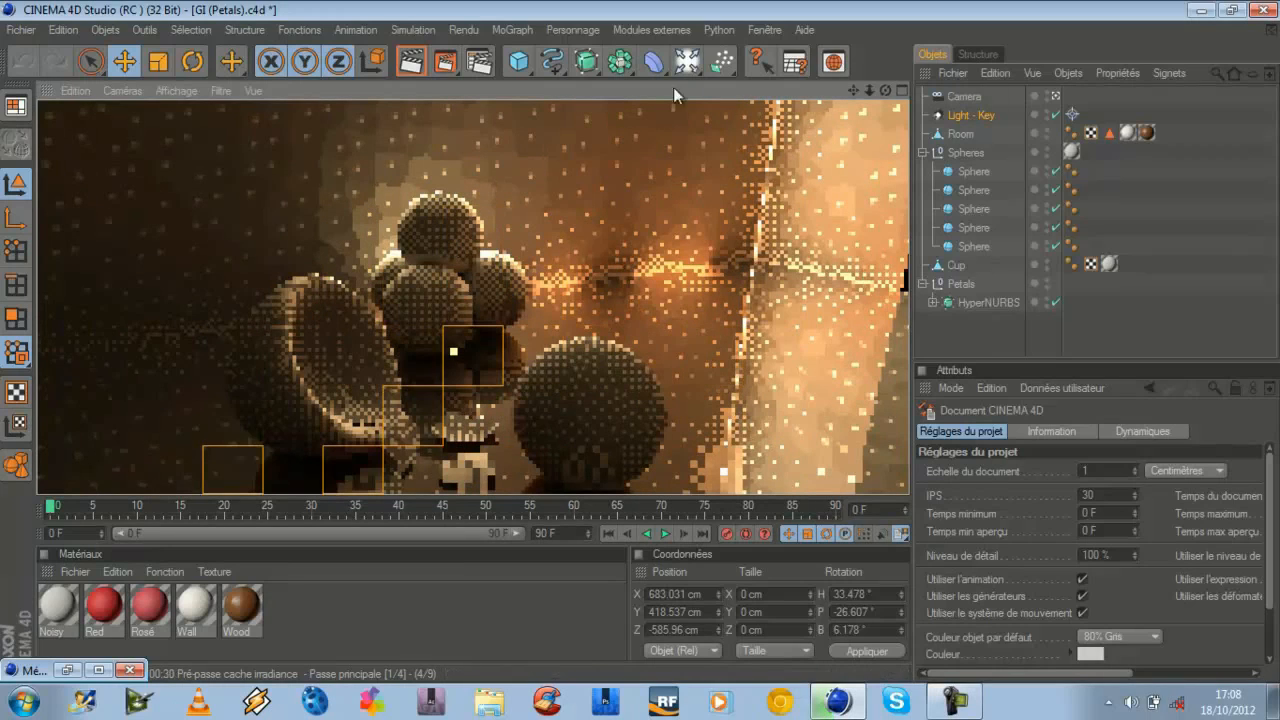
left_click(855, 89)
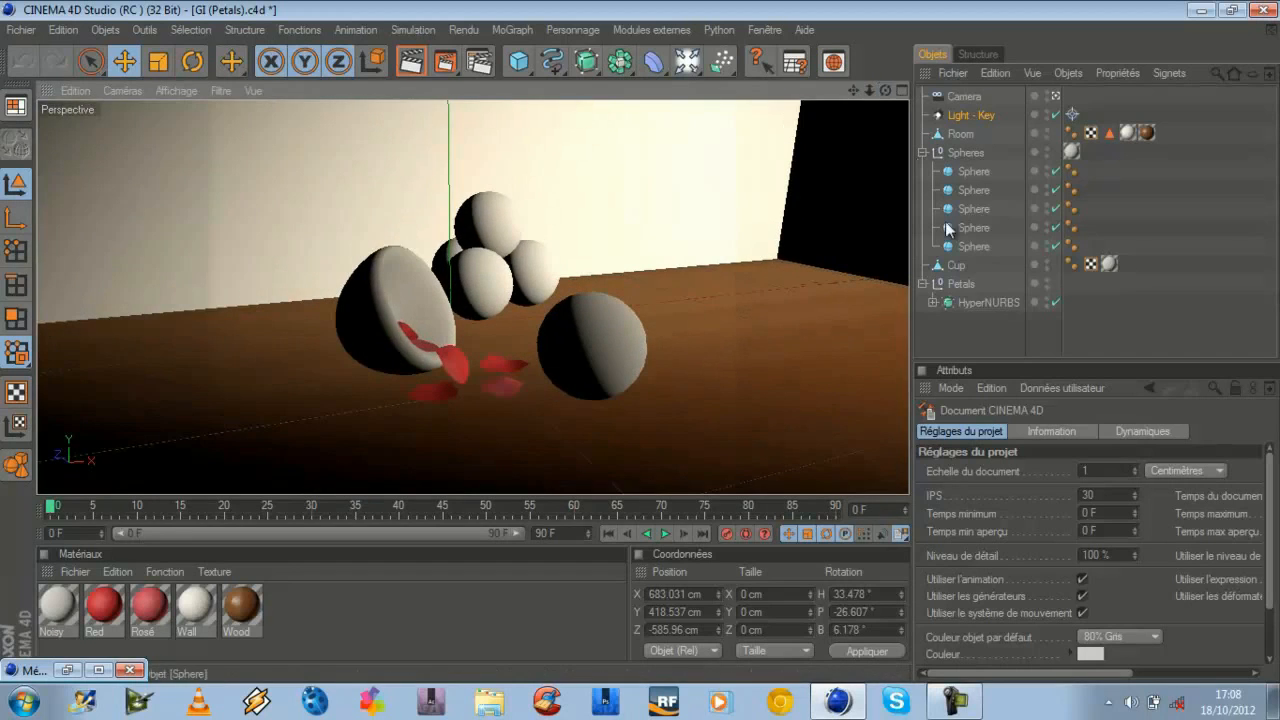
- Paste the copied sphere and logo into the petals scene and scale down both Extrusion NURBS objects to match the surrounding spheres
left_click(980, 340)
key("ctrl+v")
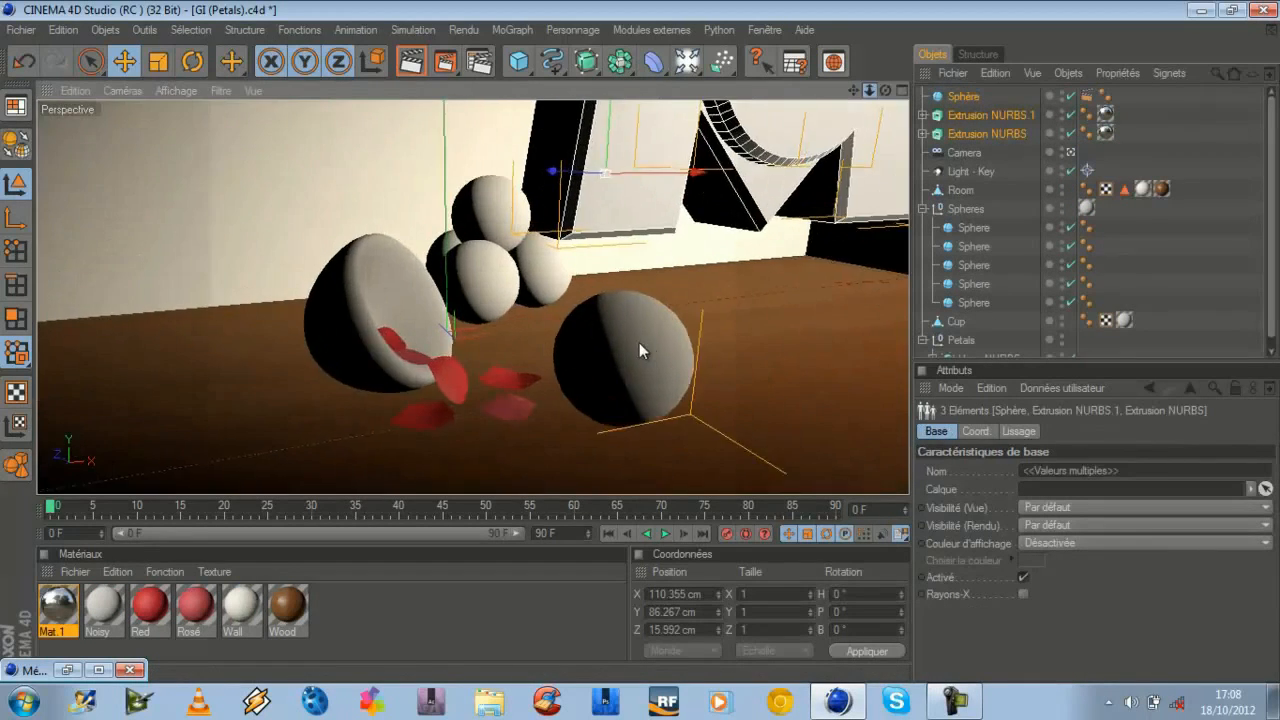
left_click(160, 61)
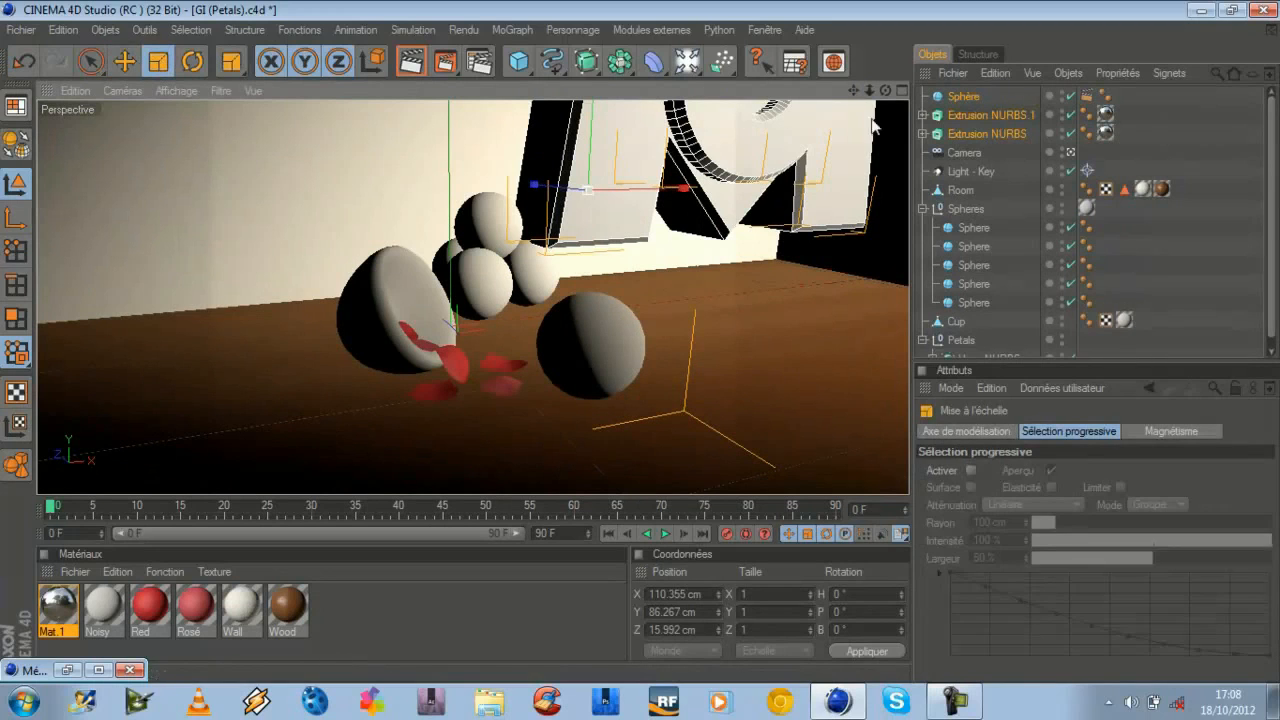
mouse_move(650, 360)
left_mouse_down()
mouse_move(563, 360)
mouse_move(604, 343)
mouse_move(677, 346)
mouse_move(642, 345)
left_mouse_up()
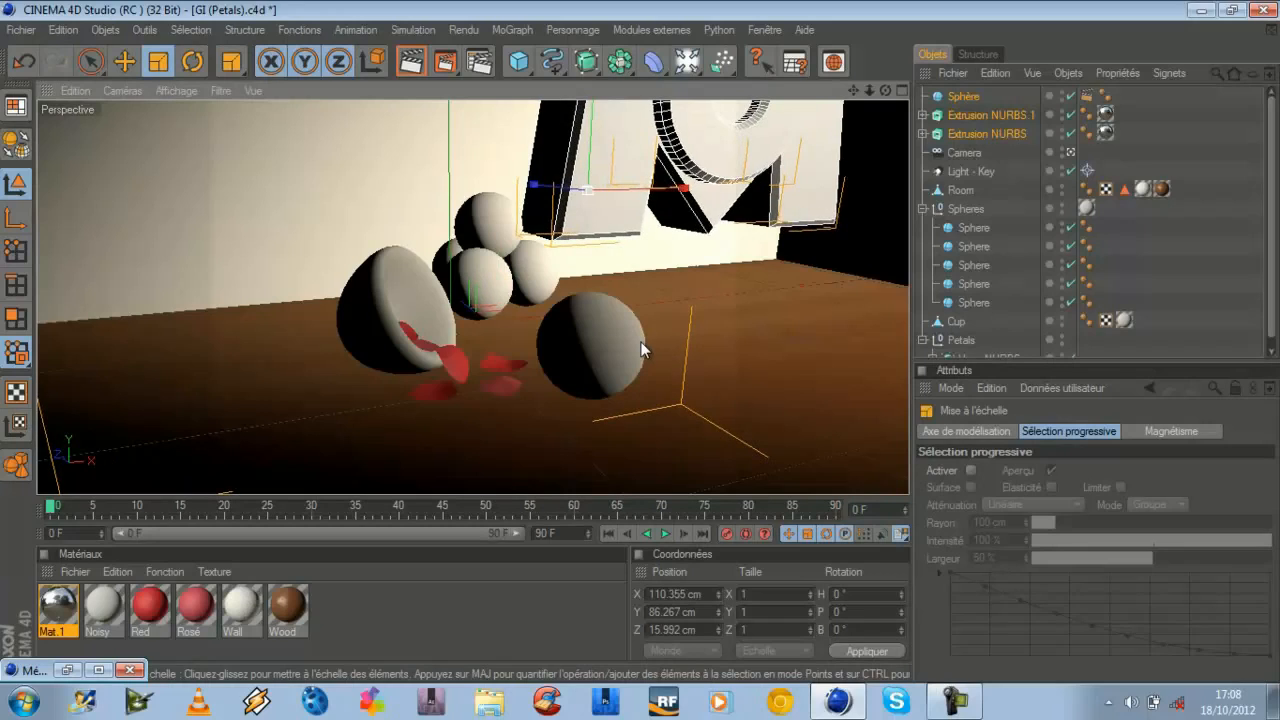
left_click(966, 97, "ctrl")
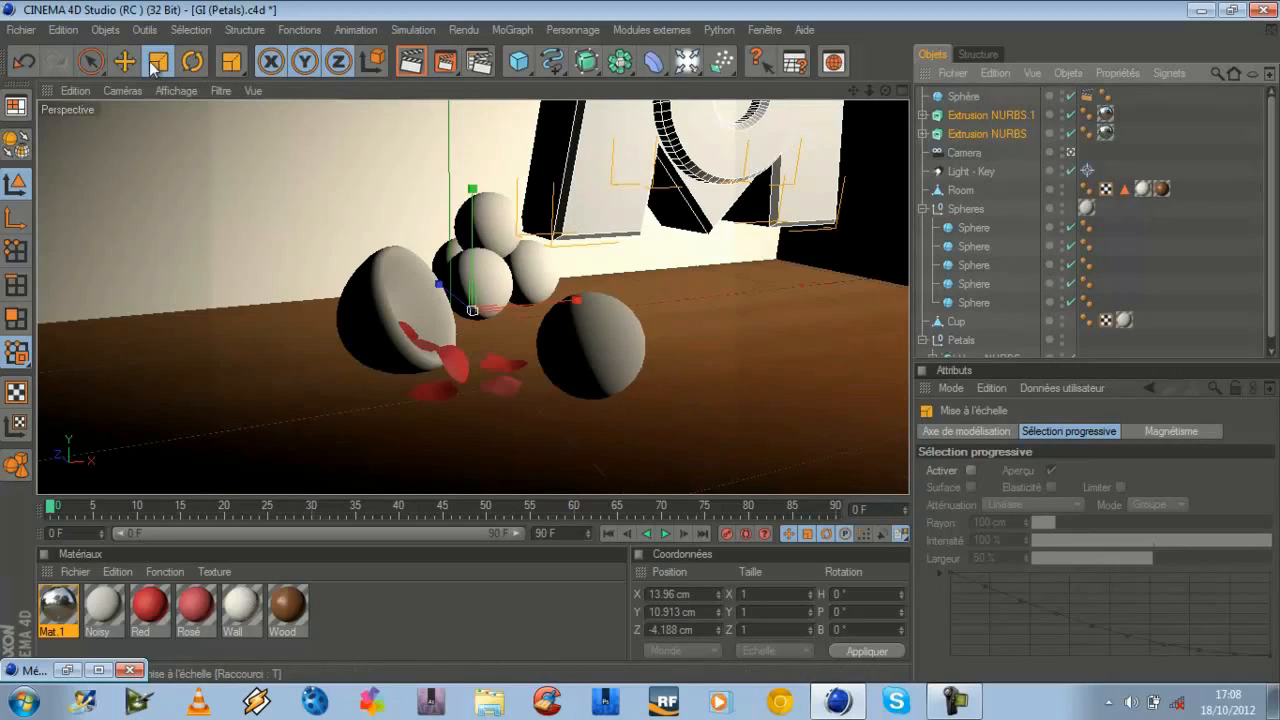
left_click_drag(655, 344, 638, 341)
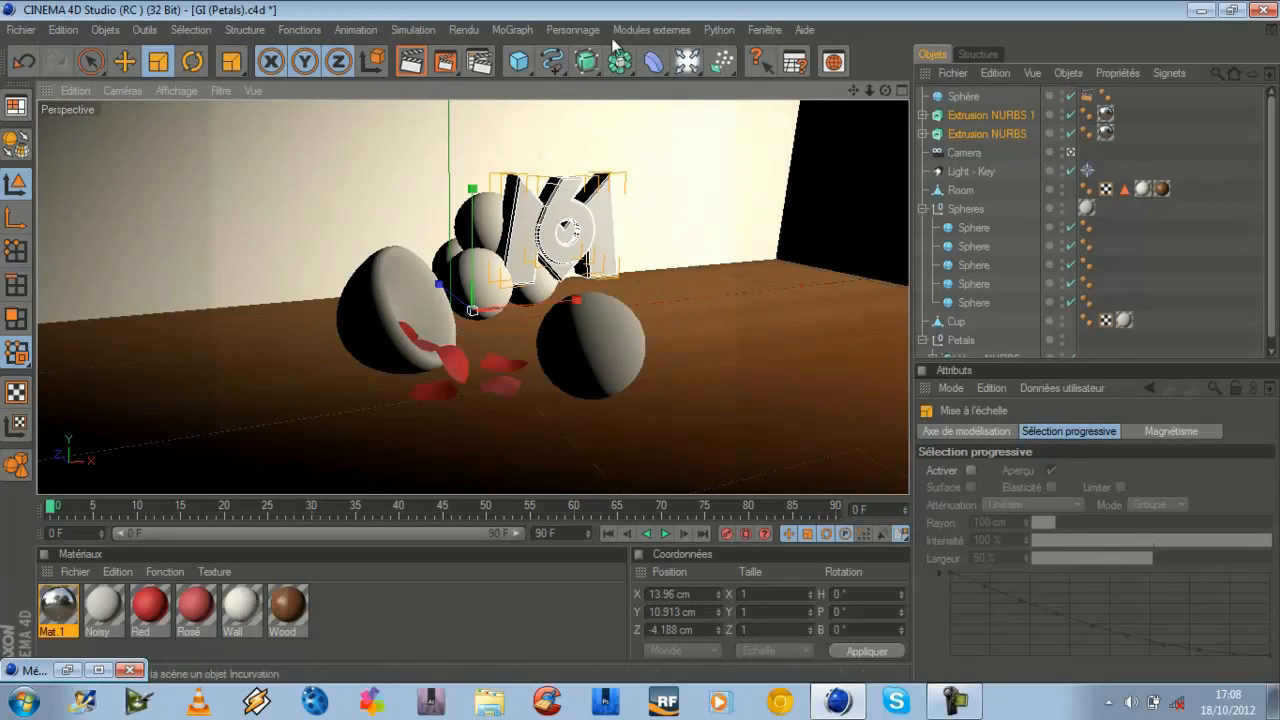
- Move both Extrusion NURBS logo objects above the cup, to about X -57, Y 32, Z -77 cm
left_click(124, 61)
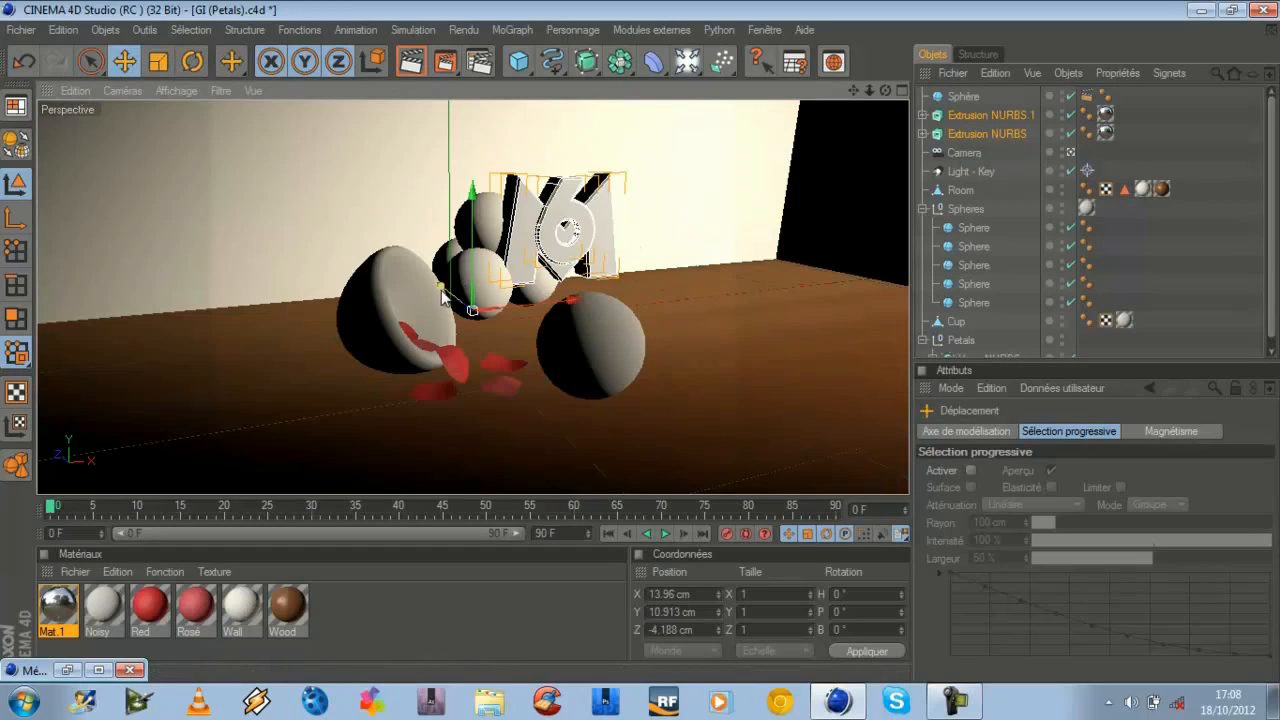
left_click_drag(441, 291, 595, 315)
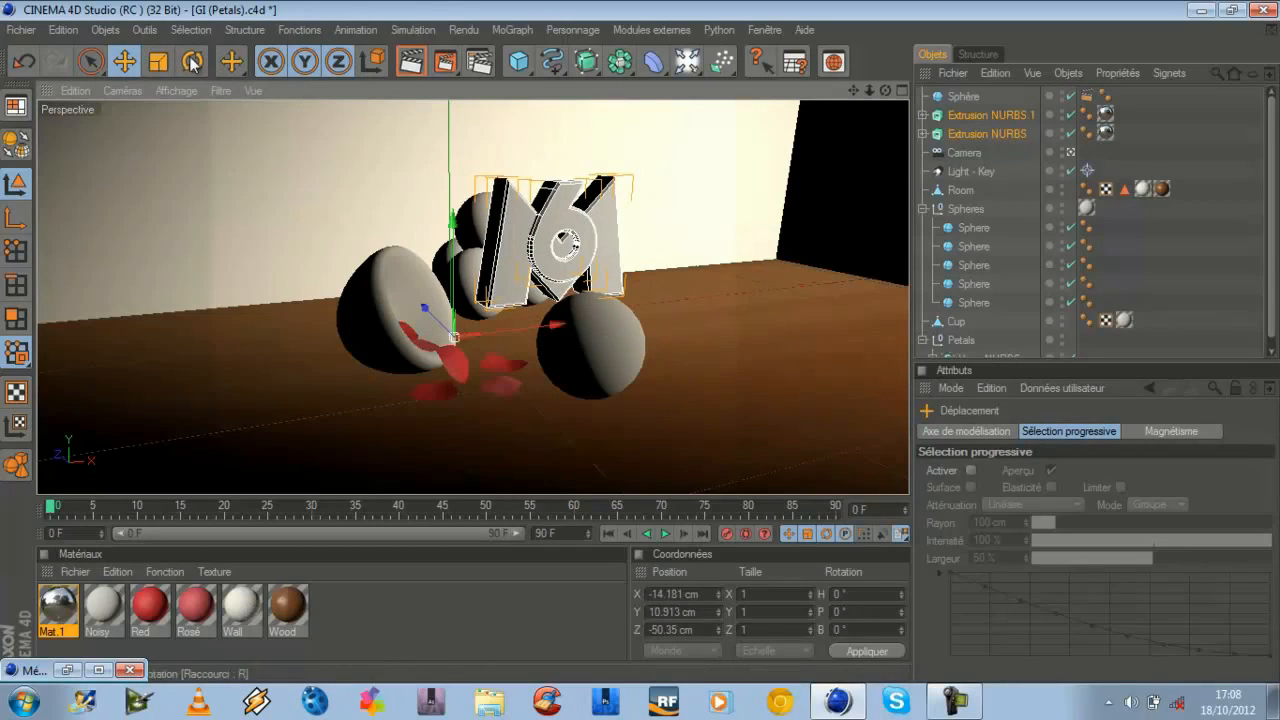
left_click_drag(458, 298, 465, 260)
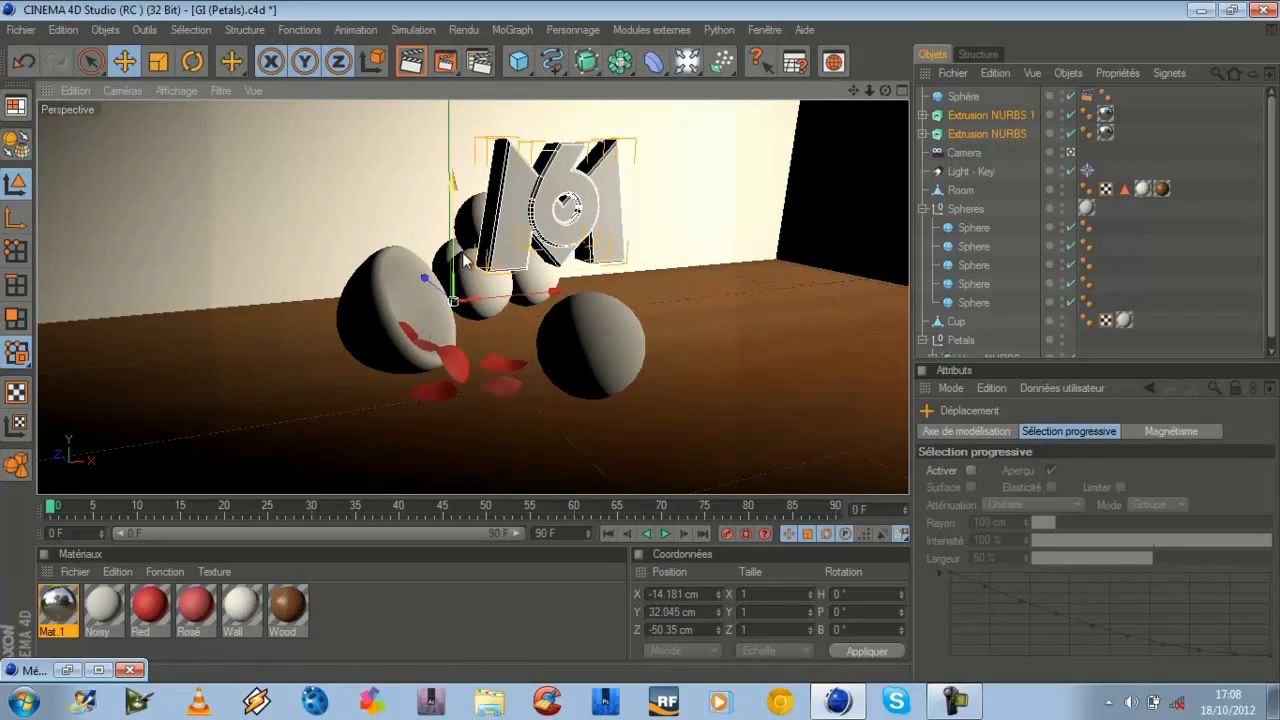
left_click_drag(519, 296, 442, 303)
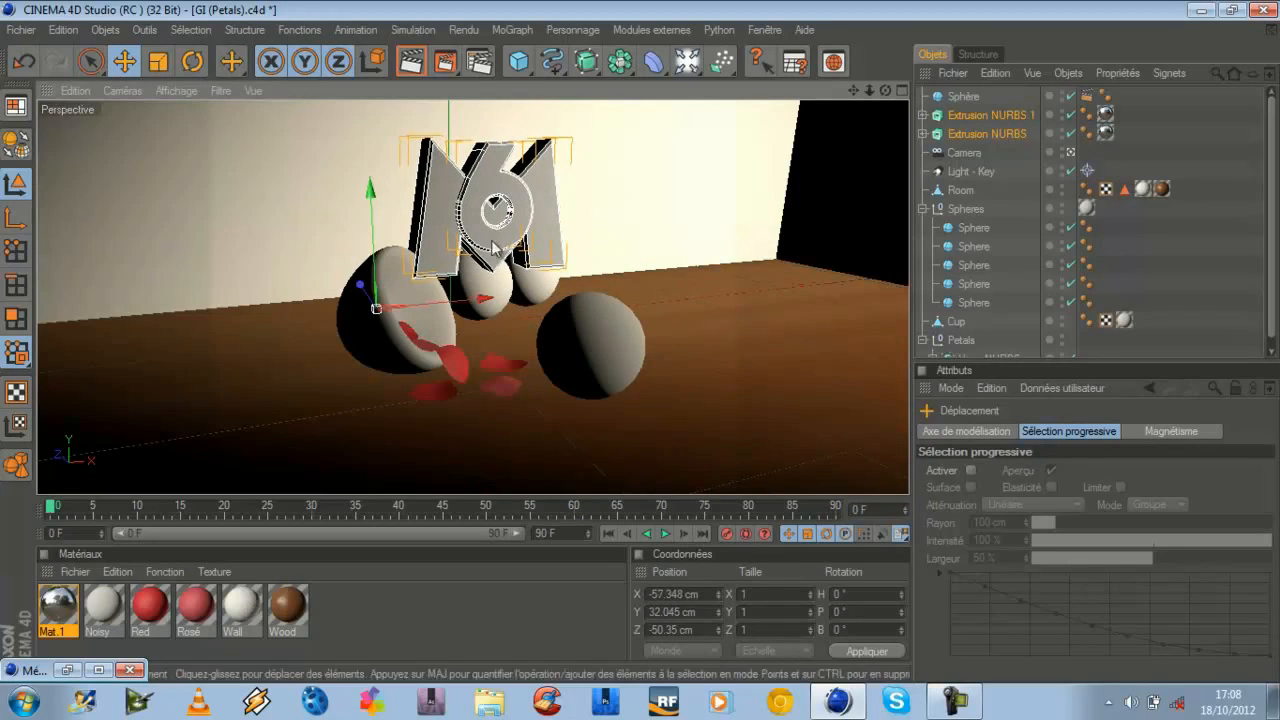
left_click_drag(362, 287, 634, 343)
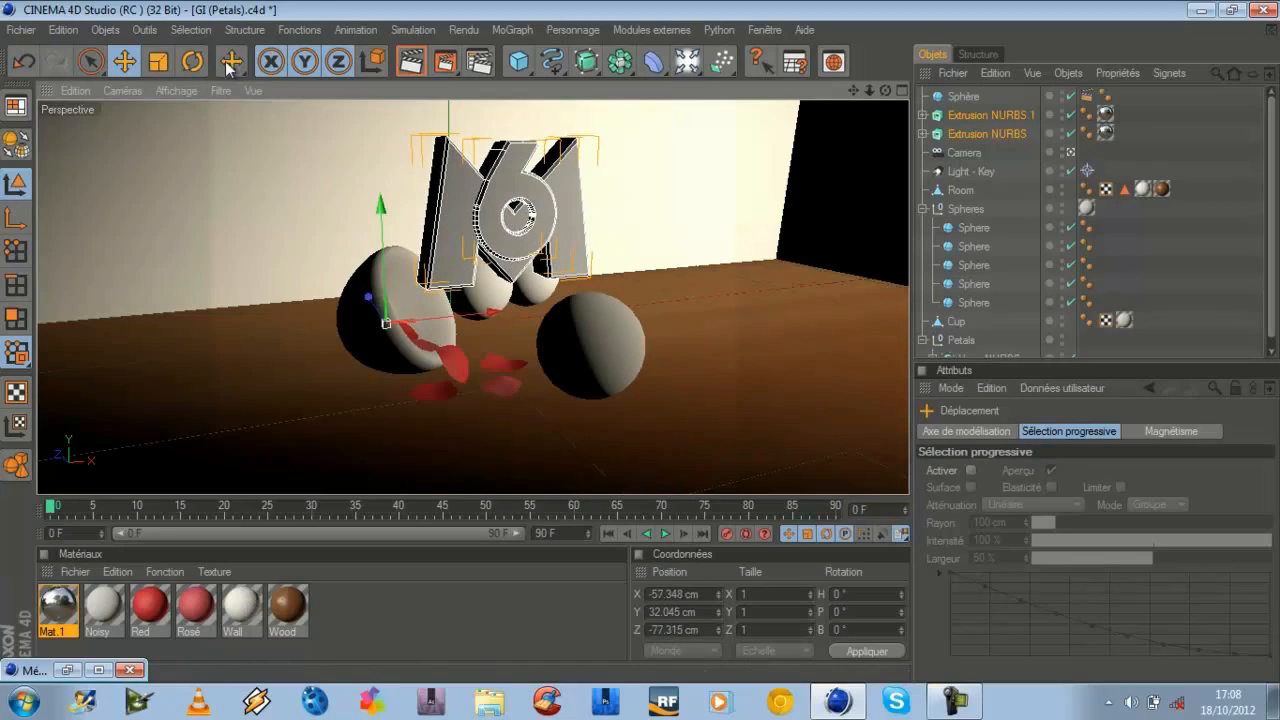
- Rotate the logo to about H 315°, P -7°, B 4° and move it to about X 31, Y 16, Z 10 cm
key("r")
left_click_drag(453, 342, 438, 343)
left_click_drag(380, 272, 371, 282)
left_click_drag(444, 343, 427, 349)
mouse_move(357, 296)
left_mouse_down()
mouse_move(374, 263)
mouse_move(367, 275)
left_mouse_up()
left_click(128, 62)
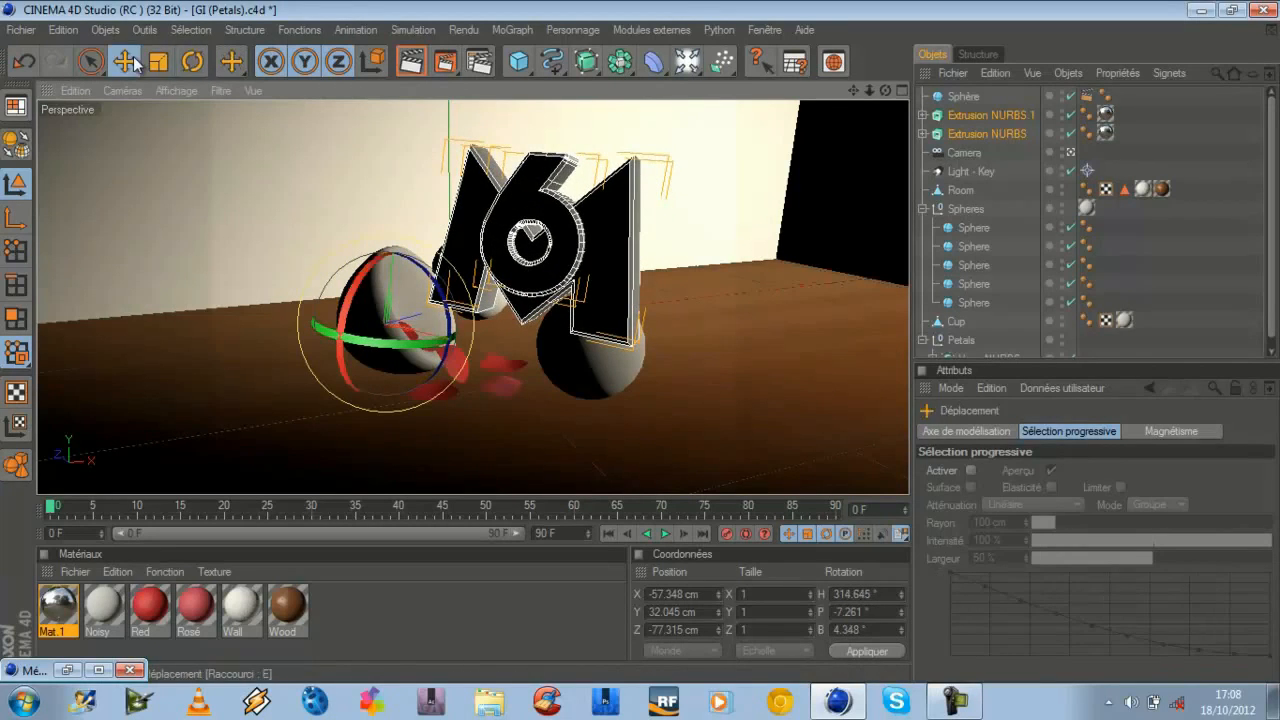
left_click_drag(446, 308, 640, 345)
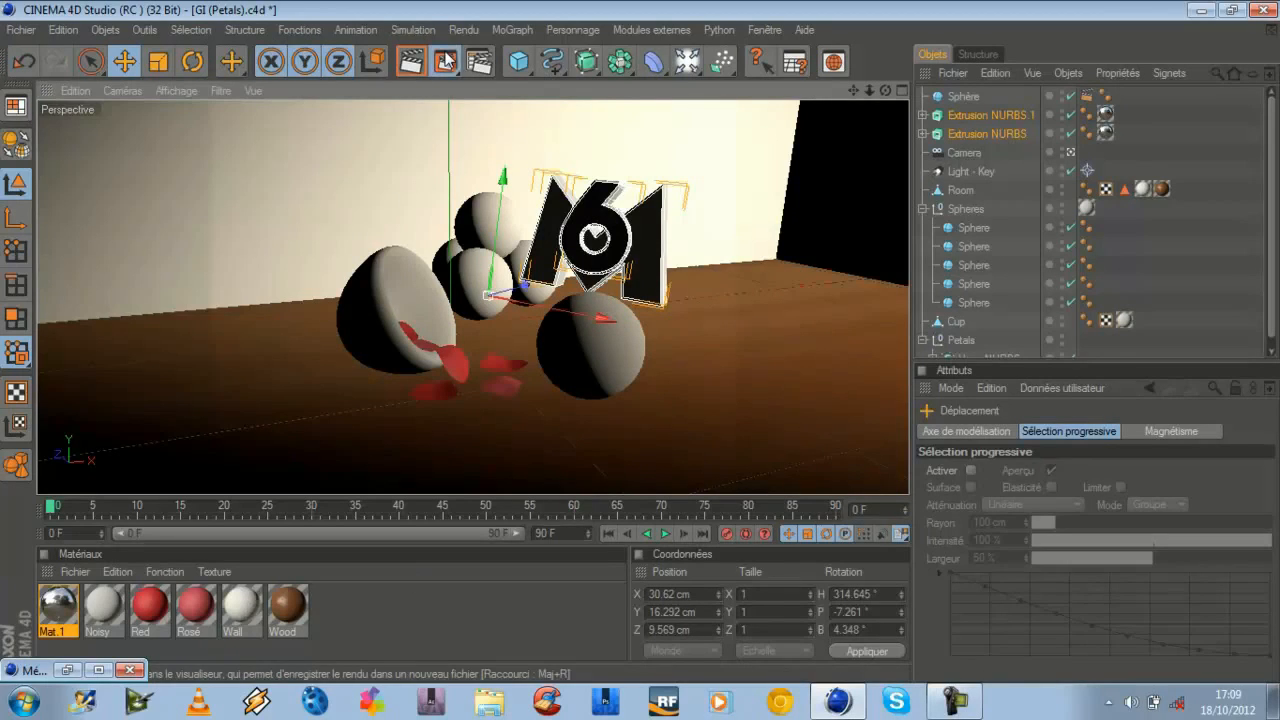
- Try a region render around the logo and hide the Sphère object in both the editor and the renderer
left_click_drag(446, 62, 503, 77)
left_click_drag(491, 143, 717, 338)
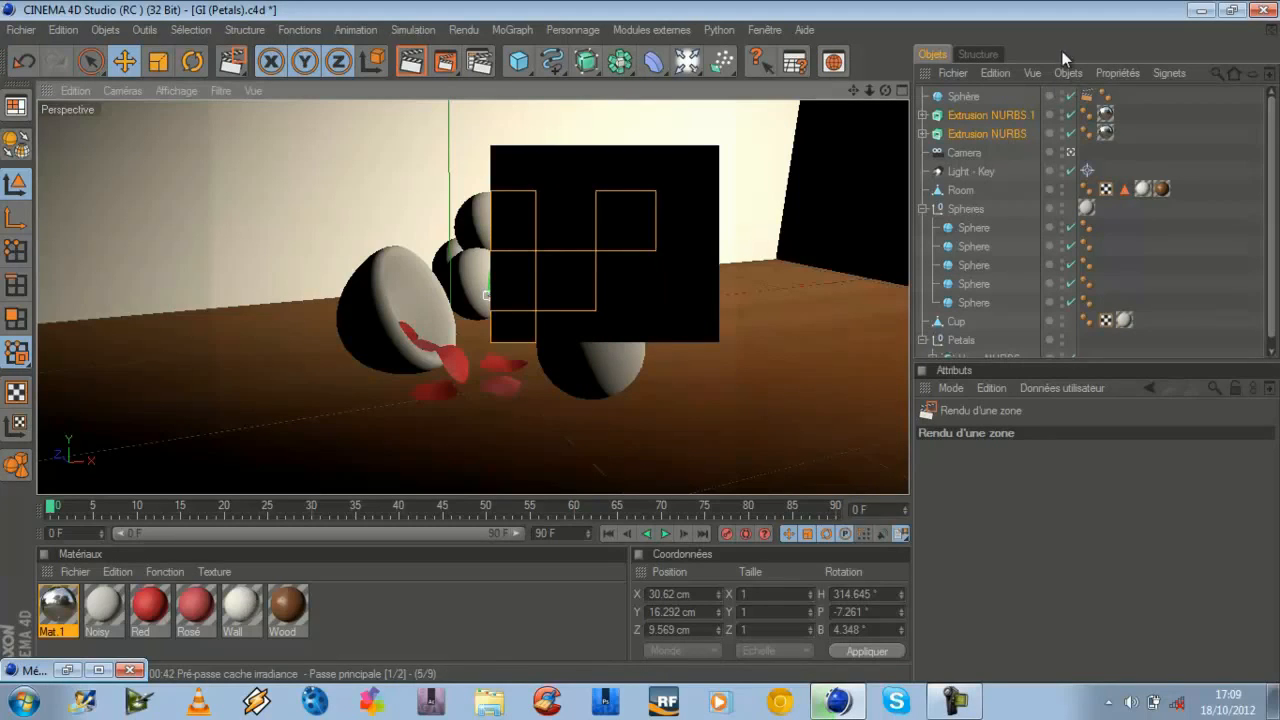
left_click(1061, 99)
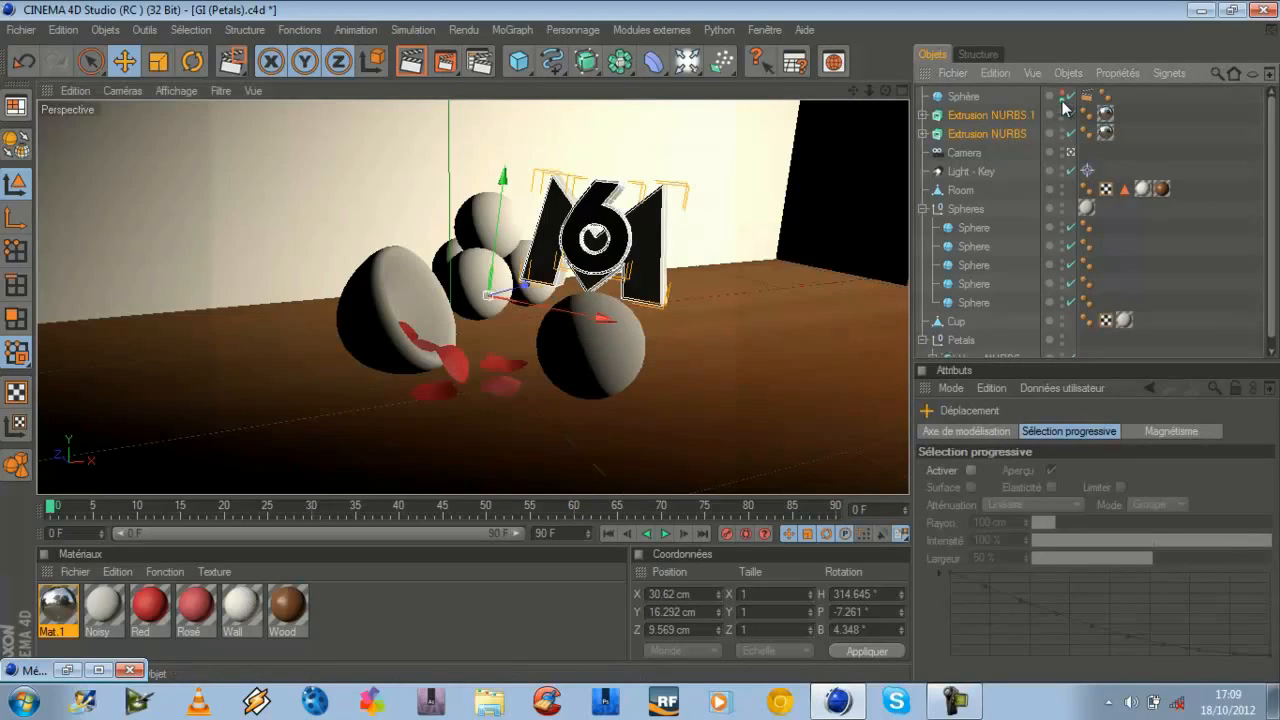
- Render only the region around the M6 logo to check its reflections in the petals scene
left_click(445, 62)
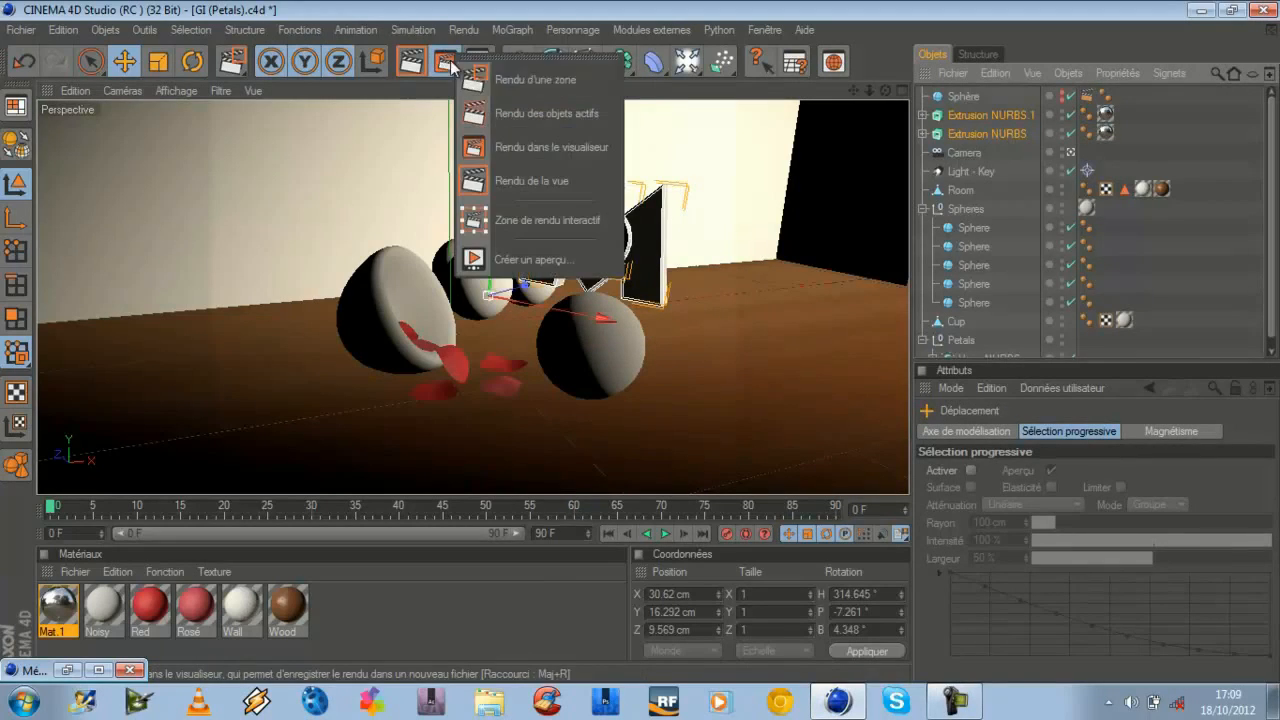
left_click(476, 80)
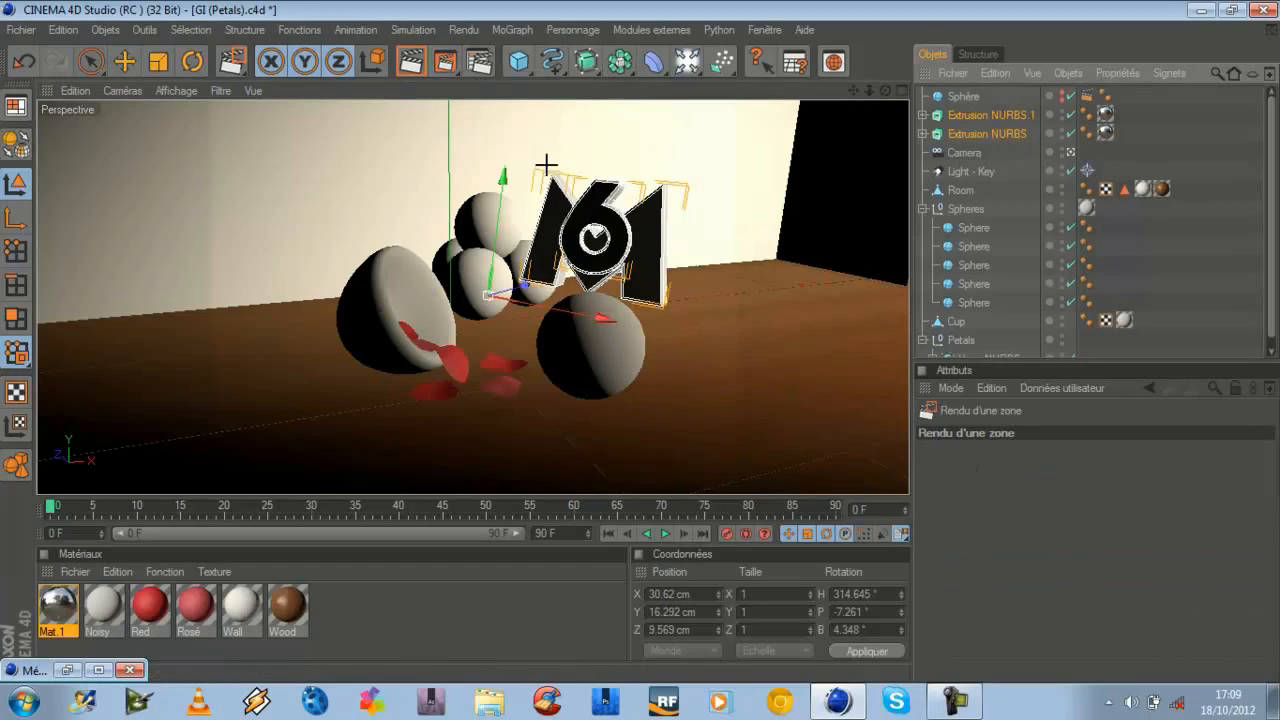
left_click_drag(491, 135, 735, 353)
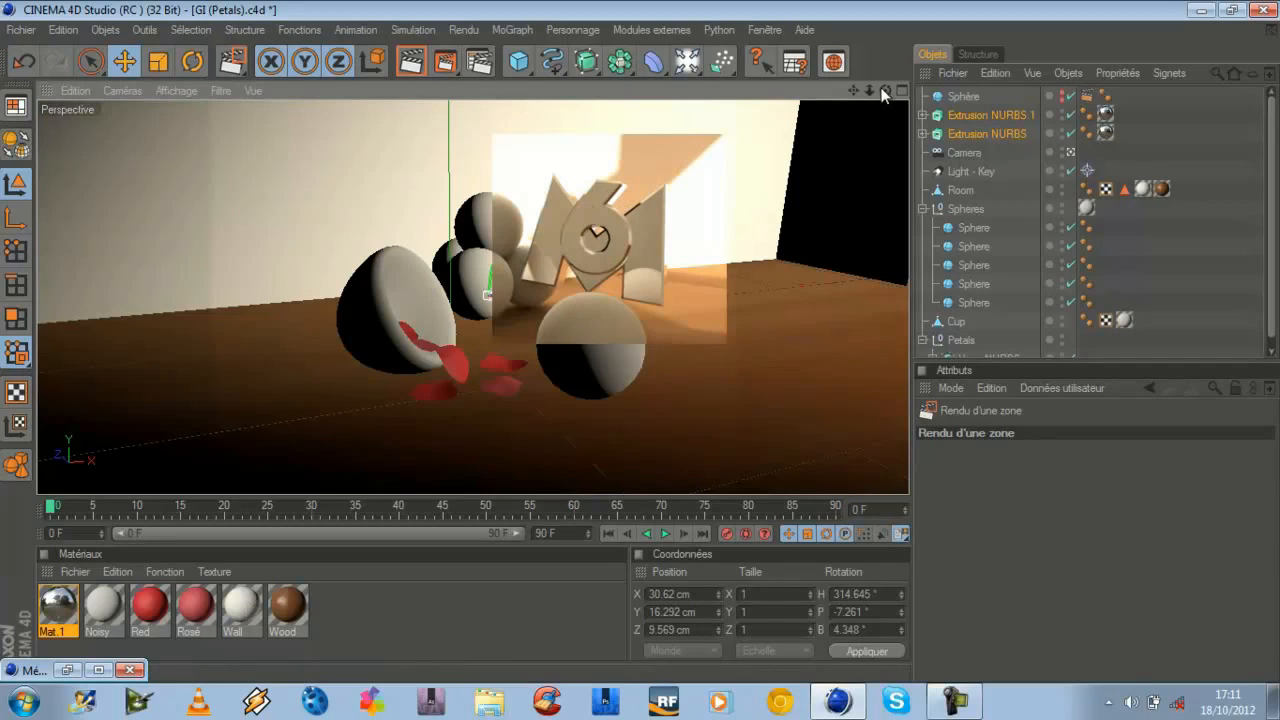
- At frame 49, reposition the Camera to about X 159, Y 106, Z -338 cm with rotation H 18°, P -4°, and record its keyframe
left_click_drag(885, 91, 640, 341)
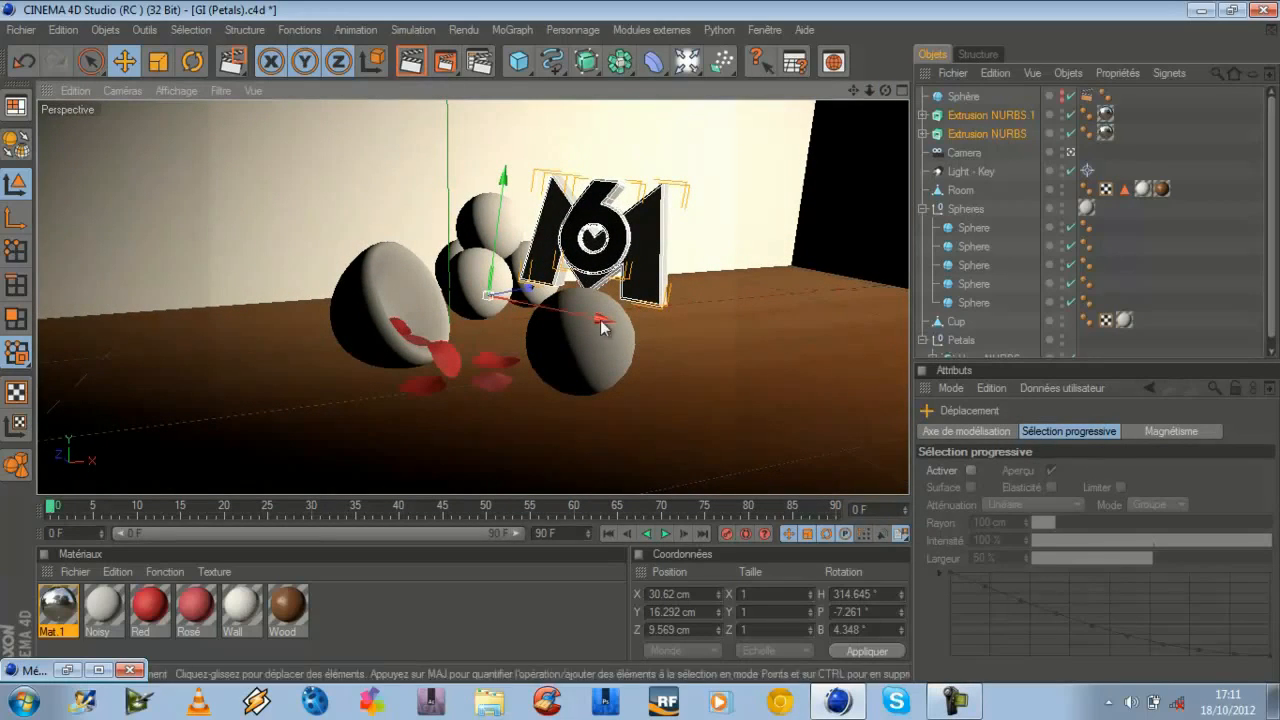
left_click(960, 155)
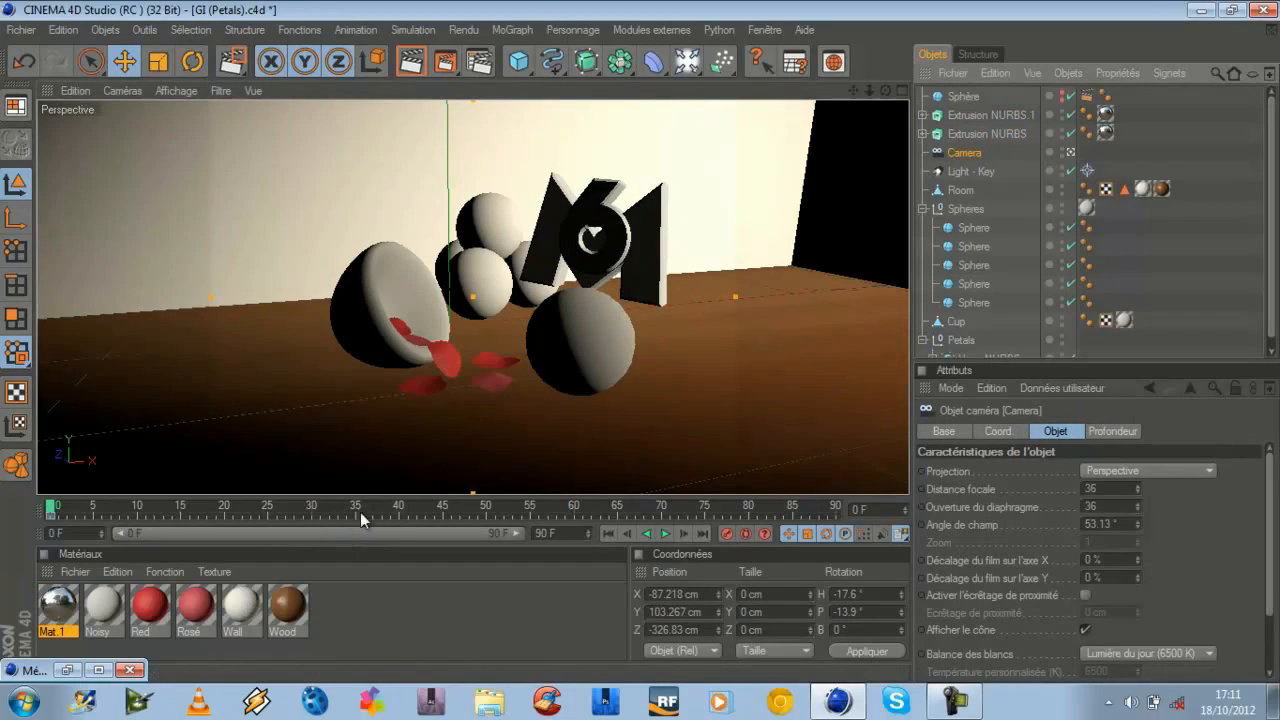
left_click(478, 506)
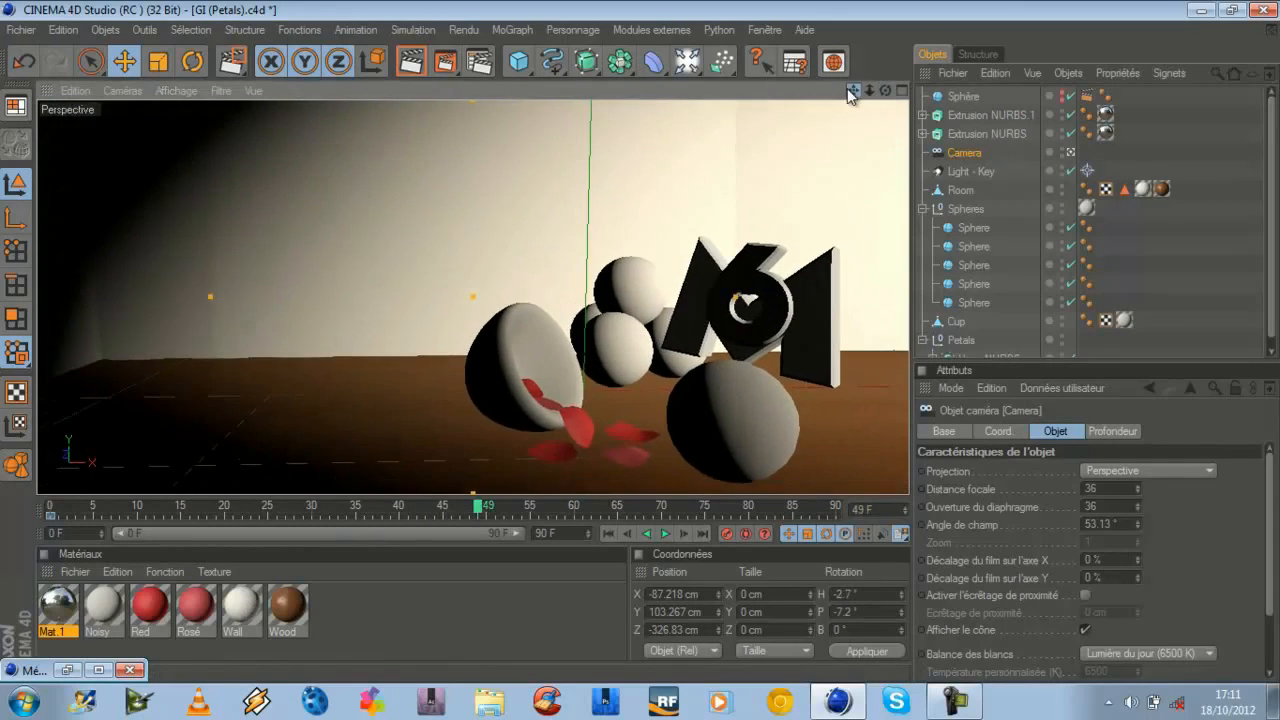
left_click_drag(848, 92, 645, 349)
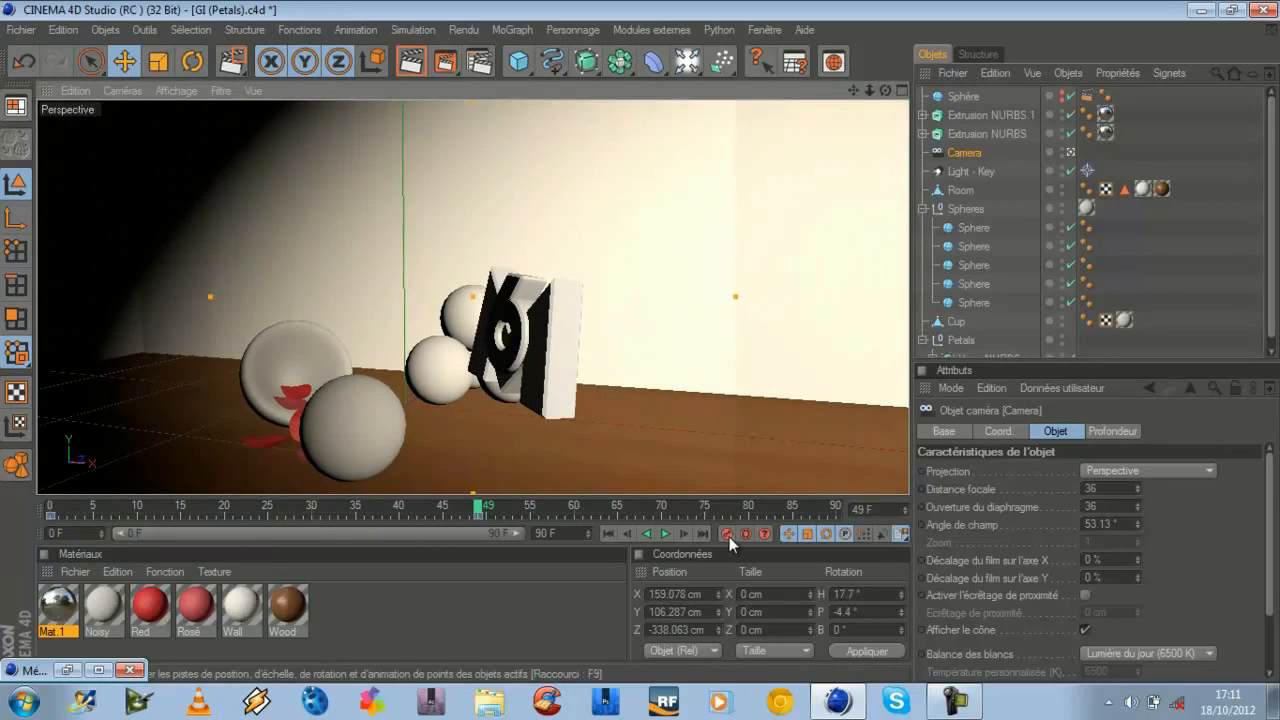
- Play back the camera animation to check its movement and return to the first frame
left_click(664, 533)
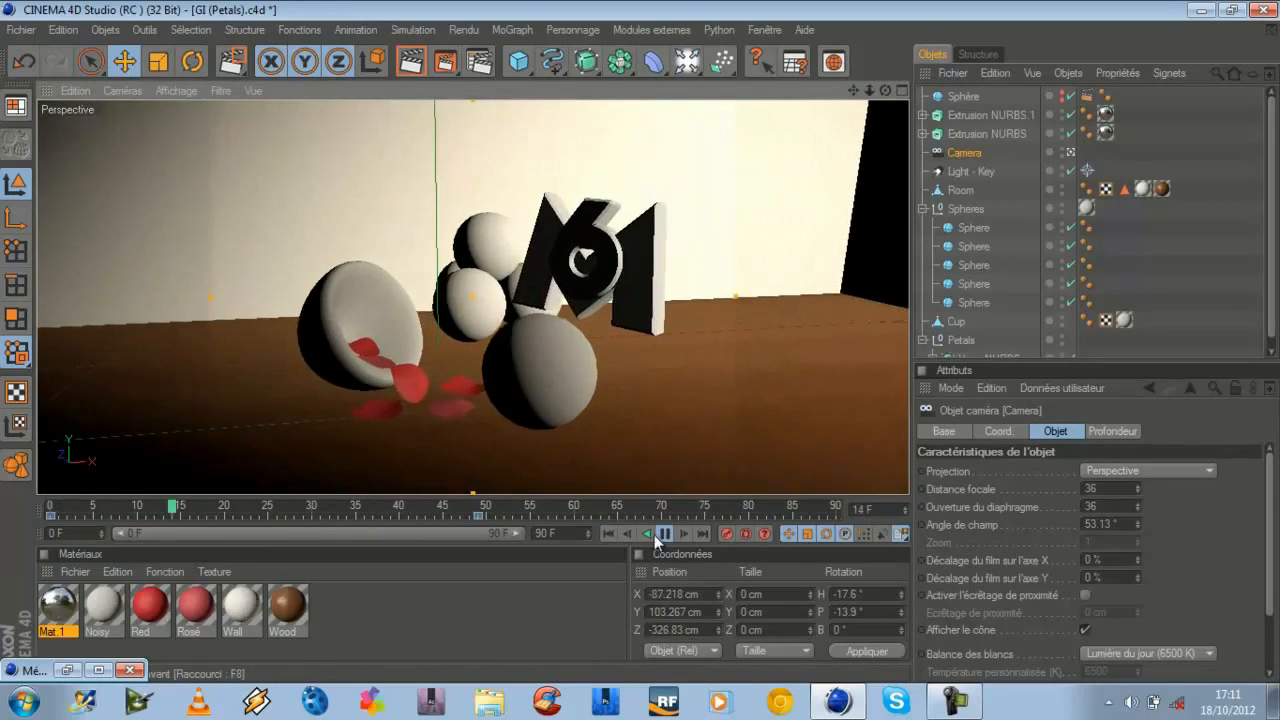
left_click(655, 537)
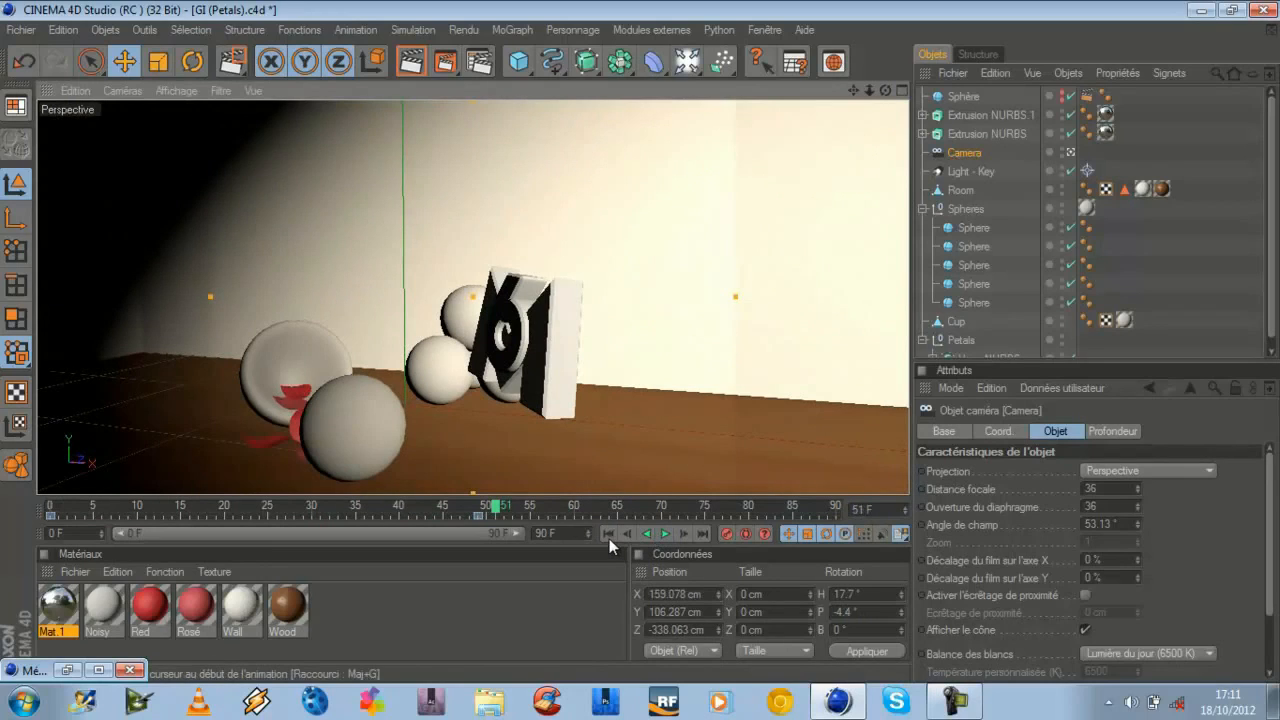
left_click(608, 536)
- Select both Extrusion NURBS logo objects and record their keyframe at frame 0
left_click(659, 231)
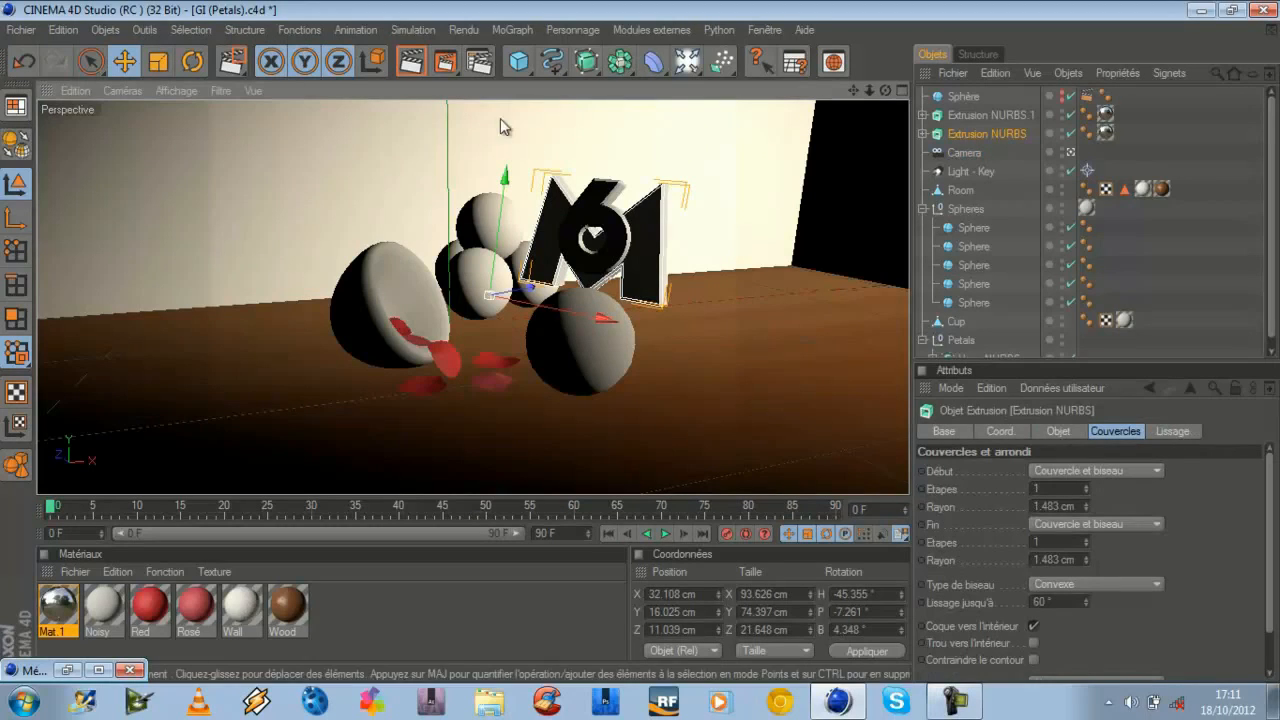
left_click(972, 114)
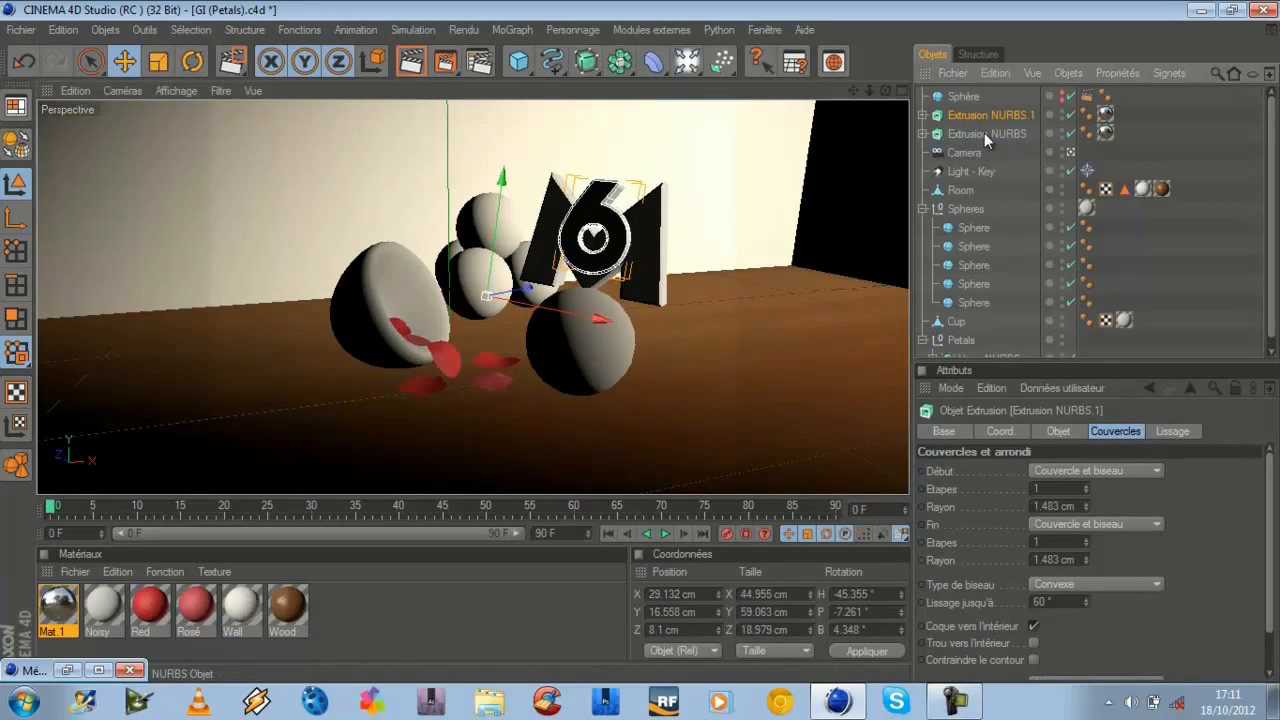
left_click(984, 132, "ctrl")
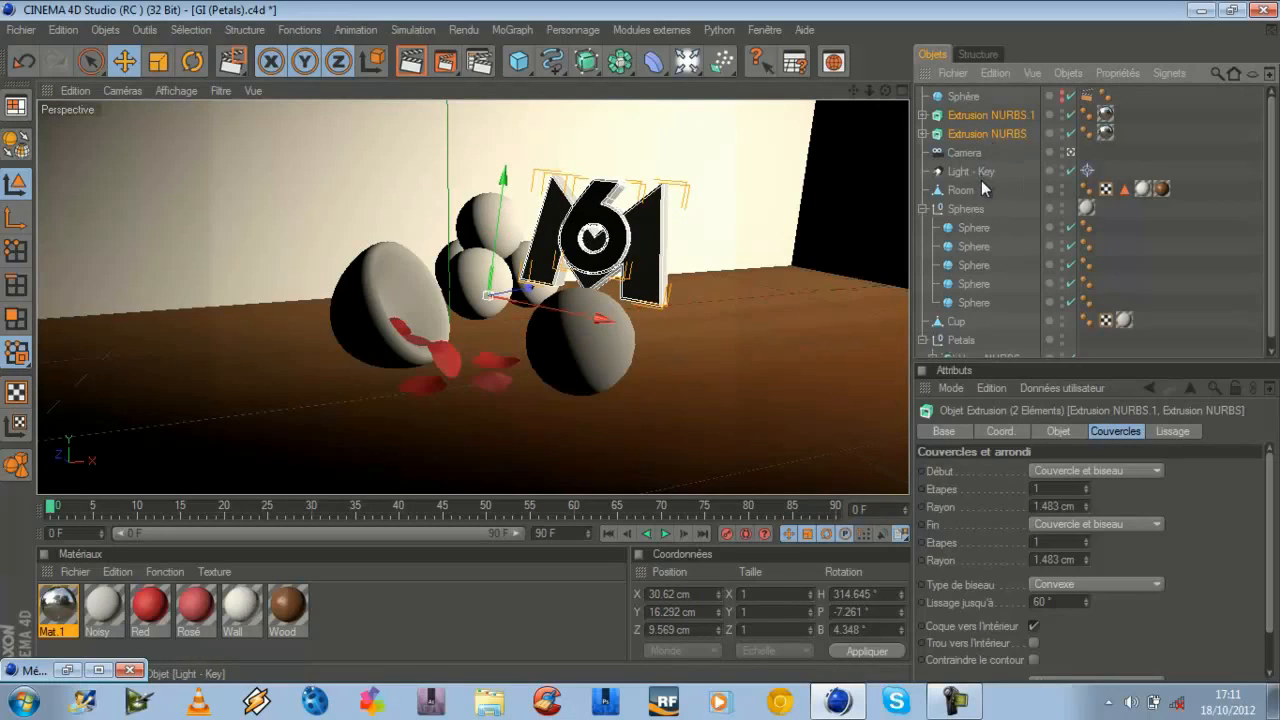
right_click(981, 113)
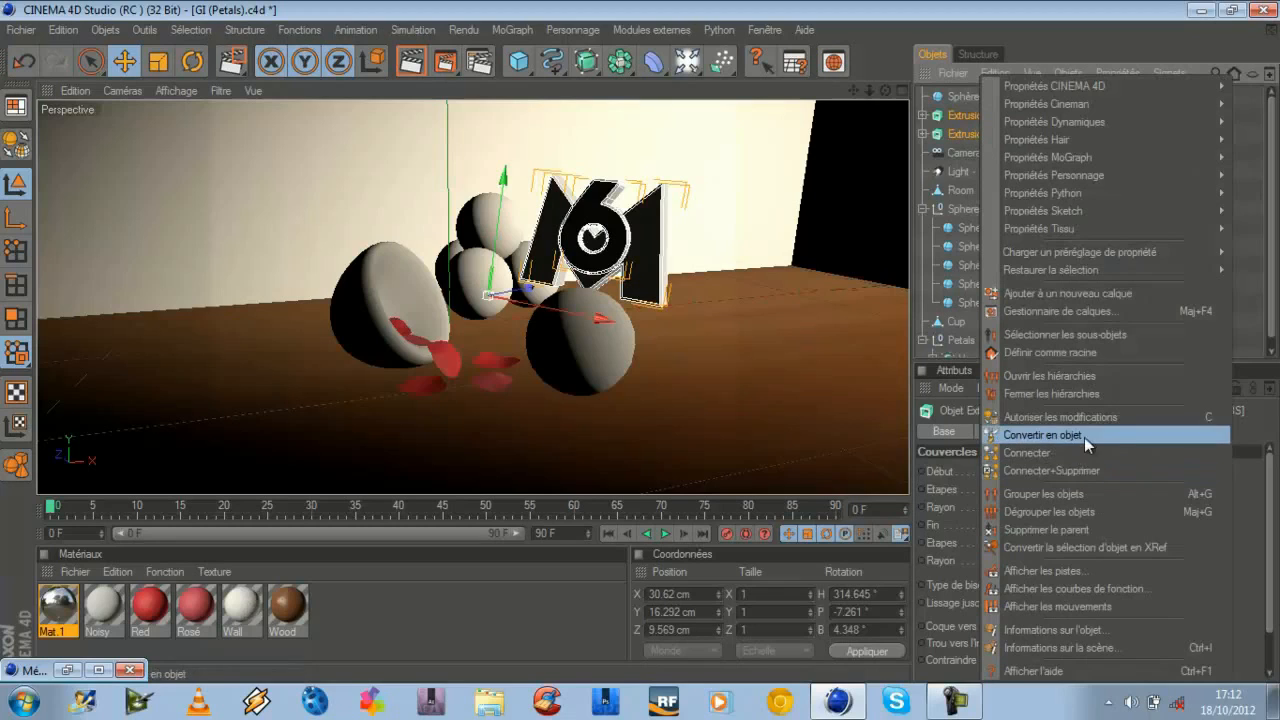
left_click(1033, 5)
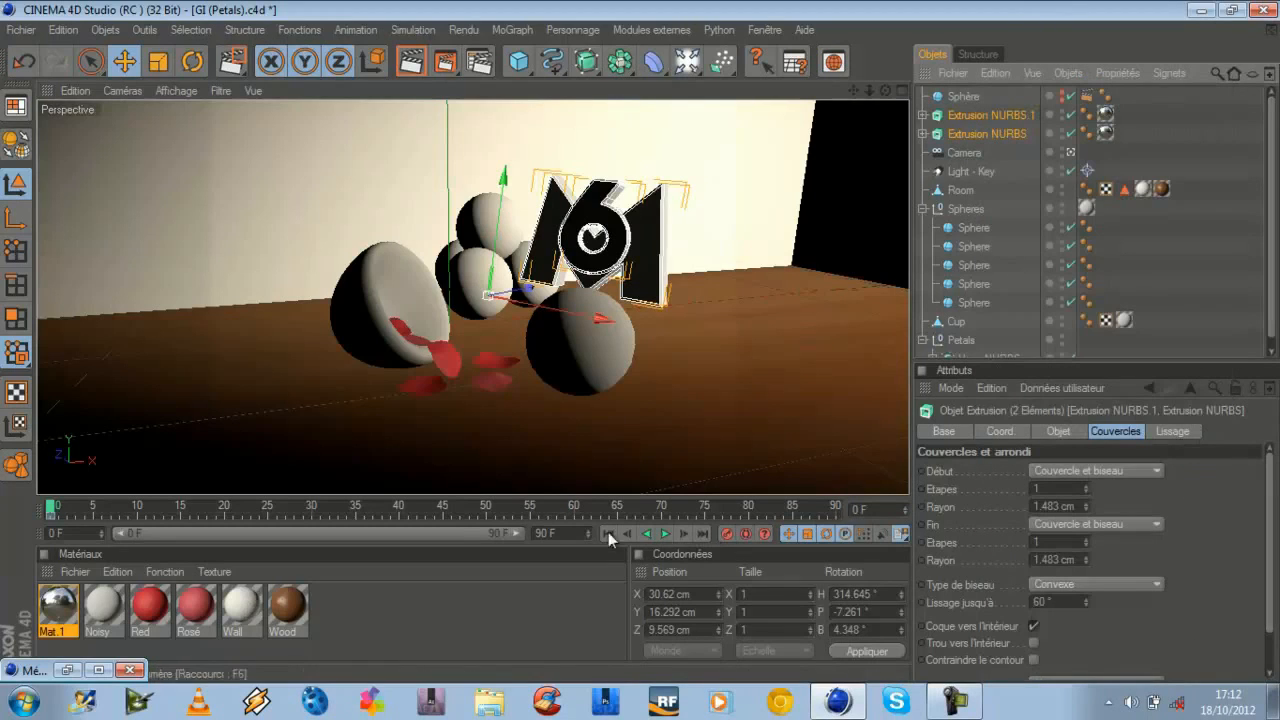
- At frame 60, move the logo to about X 23, Y 20, Z -76 cm, rotate it to about H 17°, P 0°, B 8°, and record a keyframe
left_click(571, 503)
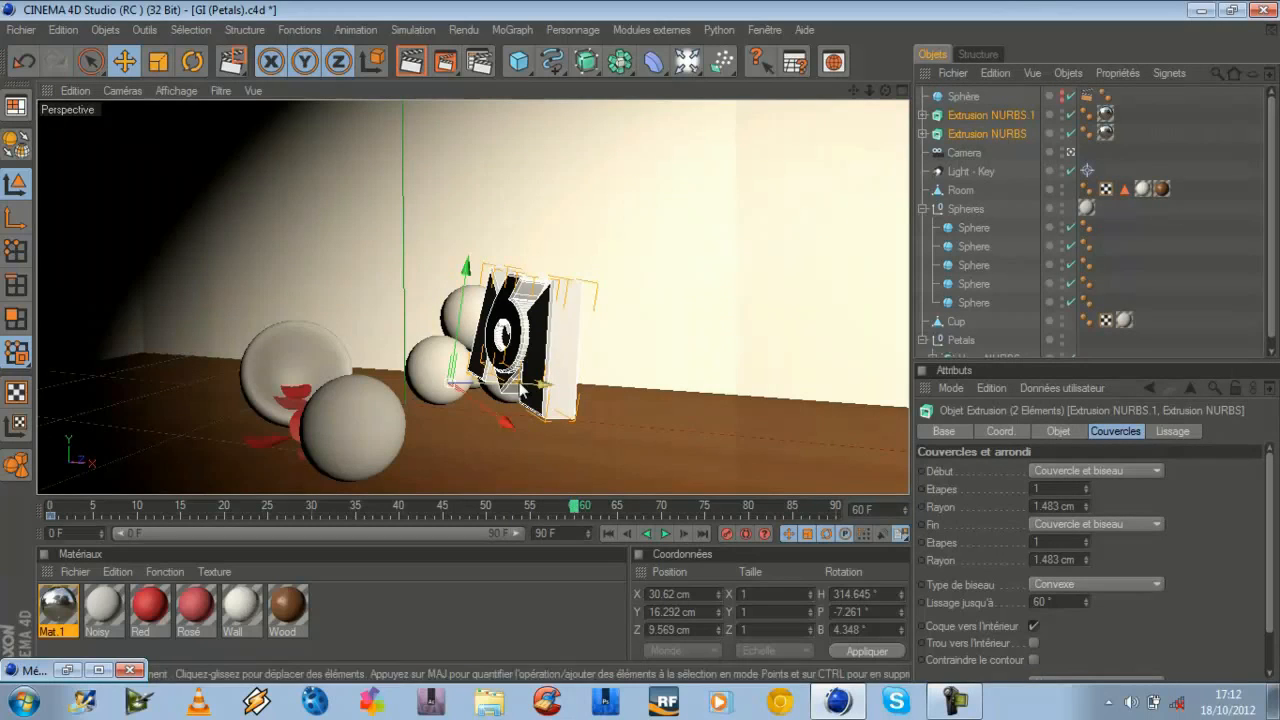
left_click(192, 61)
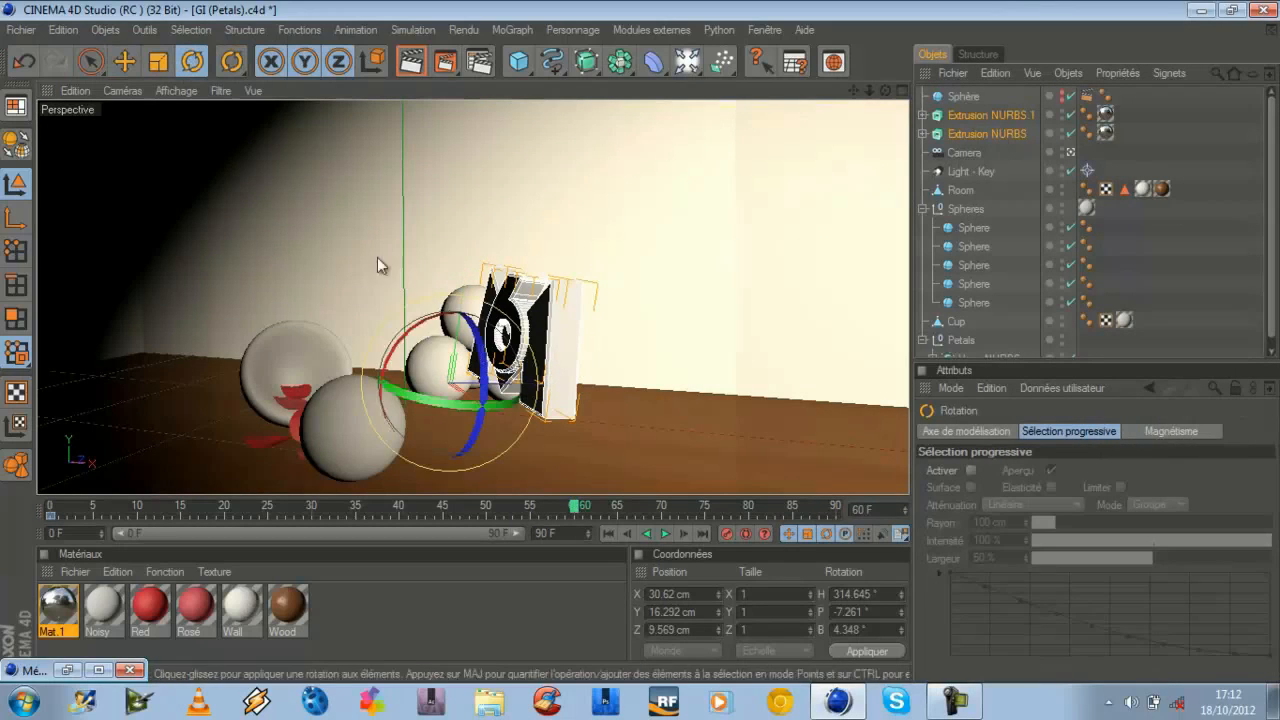
left_click_drag(400, 396, 441, 409)
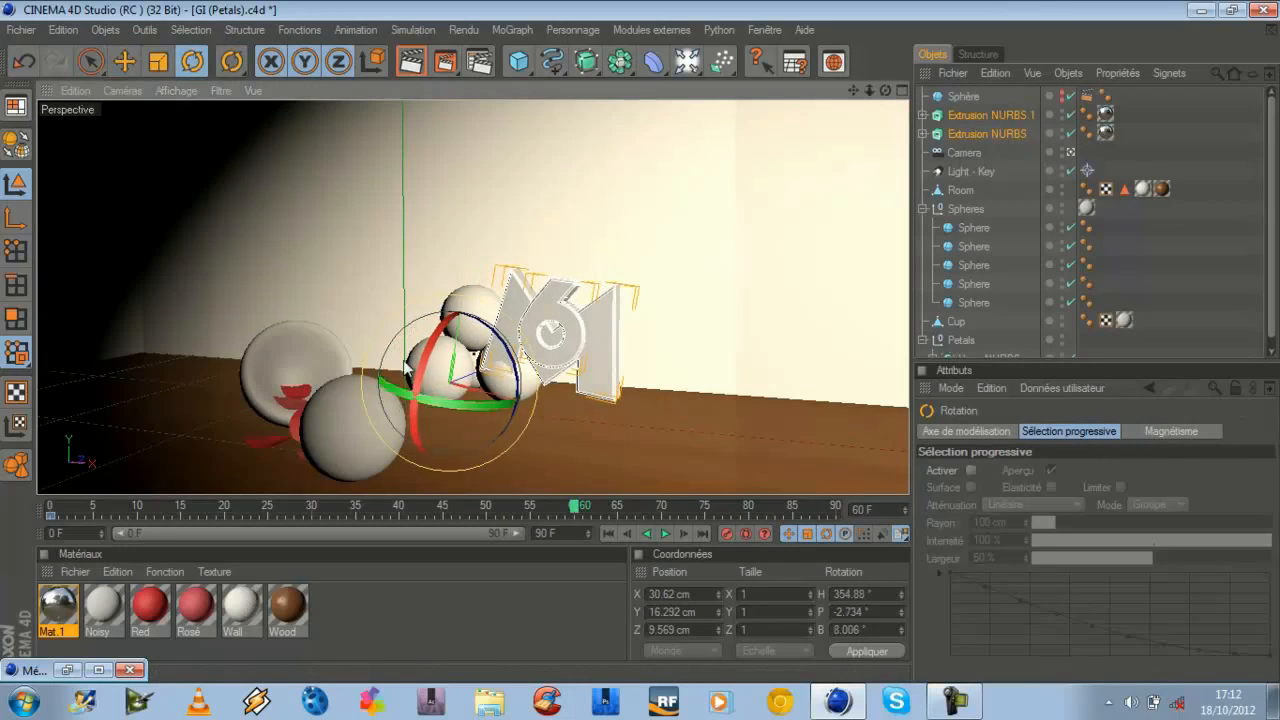
left_click(124, 61)
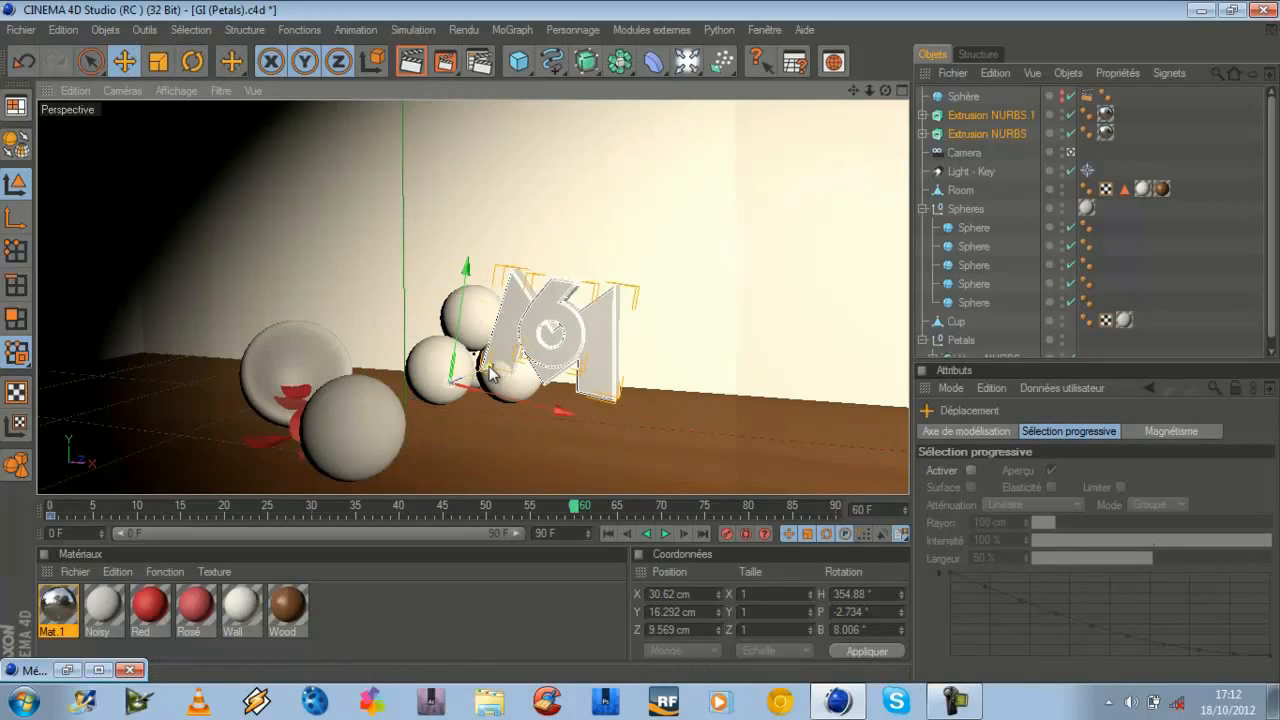
left_click_drag(488, 367, 434, 389)
left_click(192, 61)
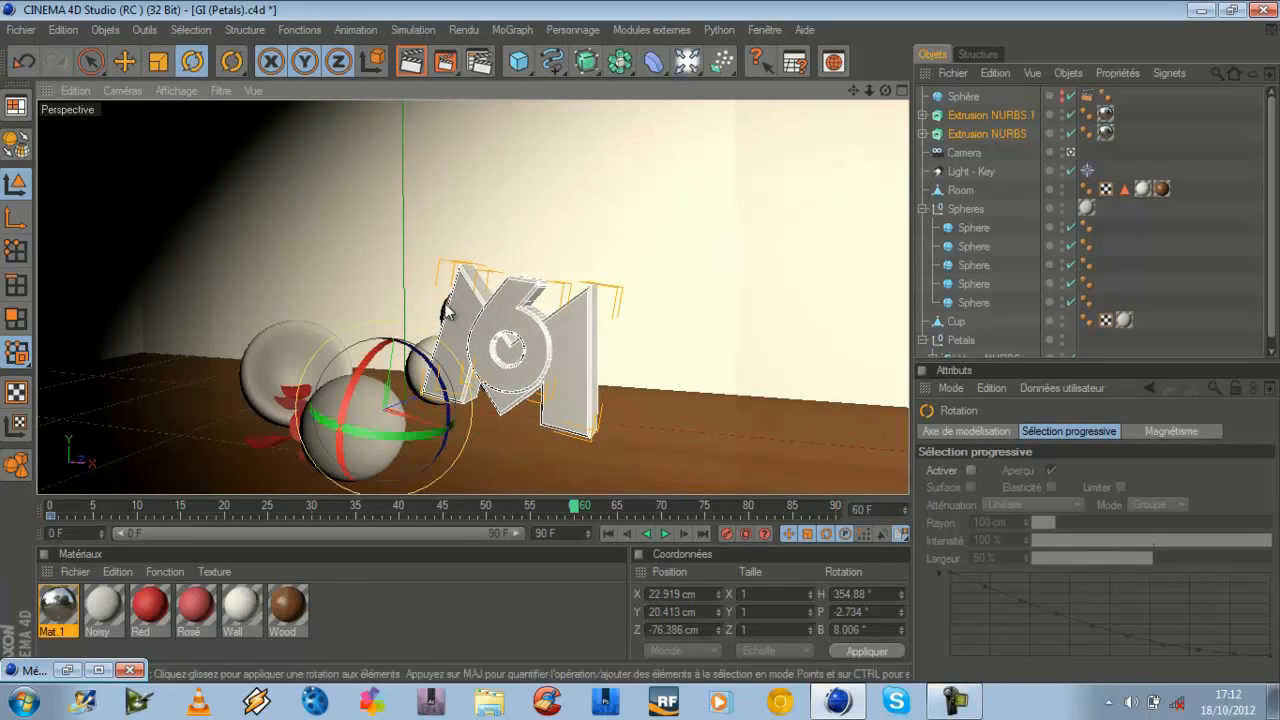
left_click_drag(374, 443, 413, 445)
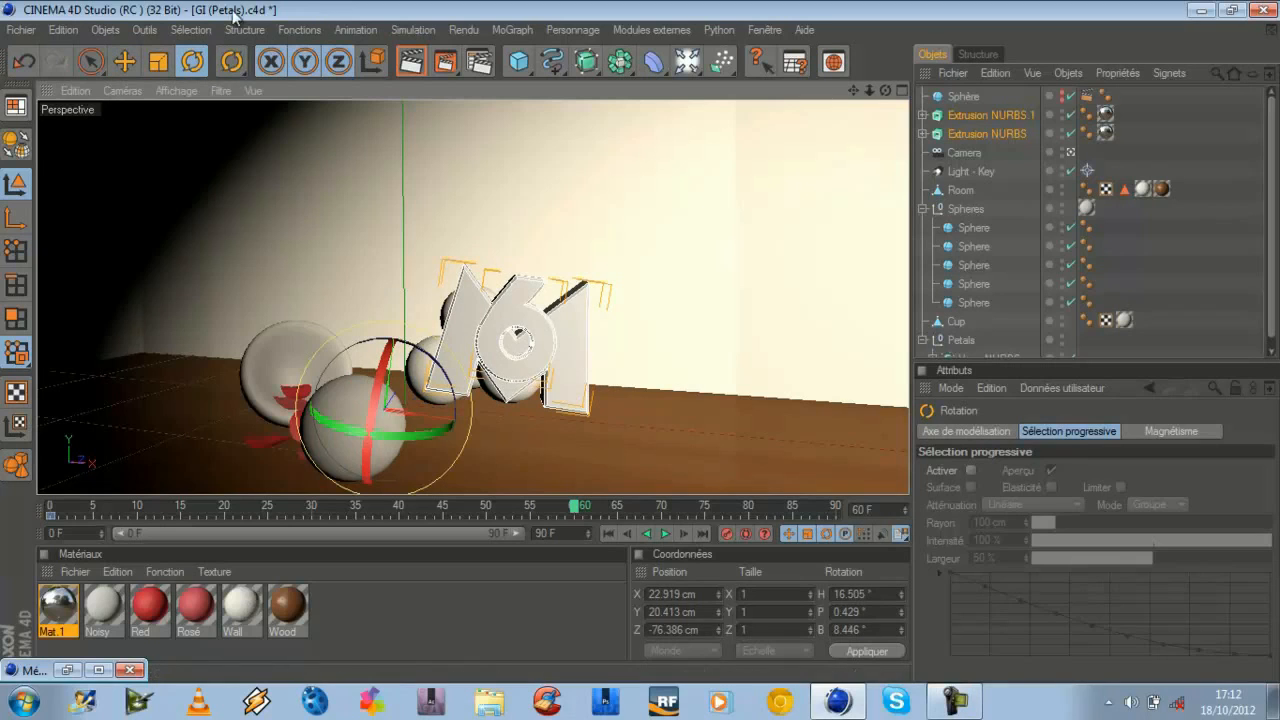
- Play the animation to check the logo's movement together with the camera
left_click(616, 537)
left_click(663, 534)
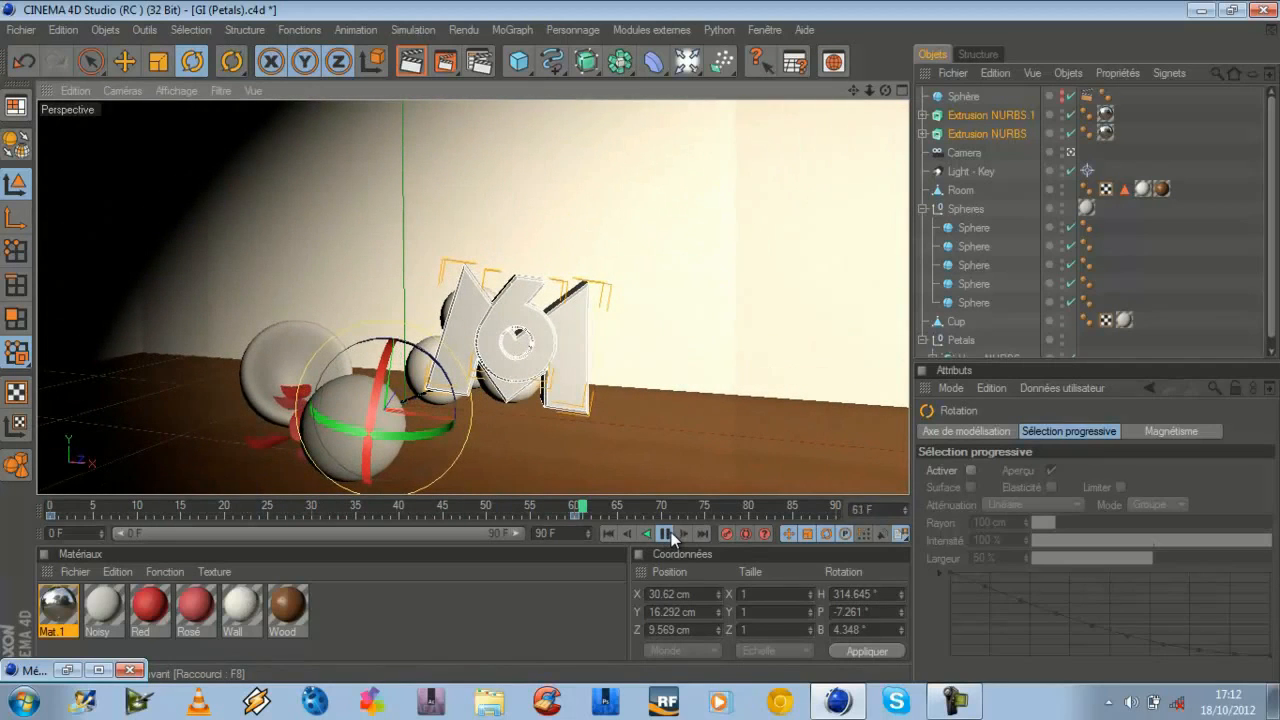
left_click(671, 531)
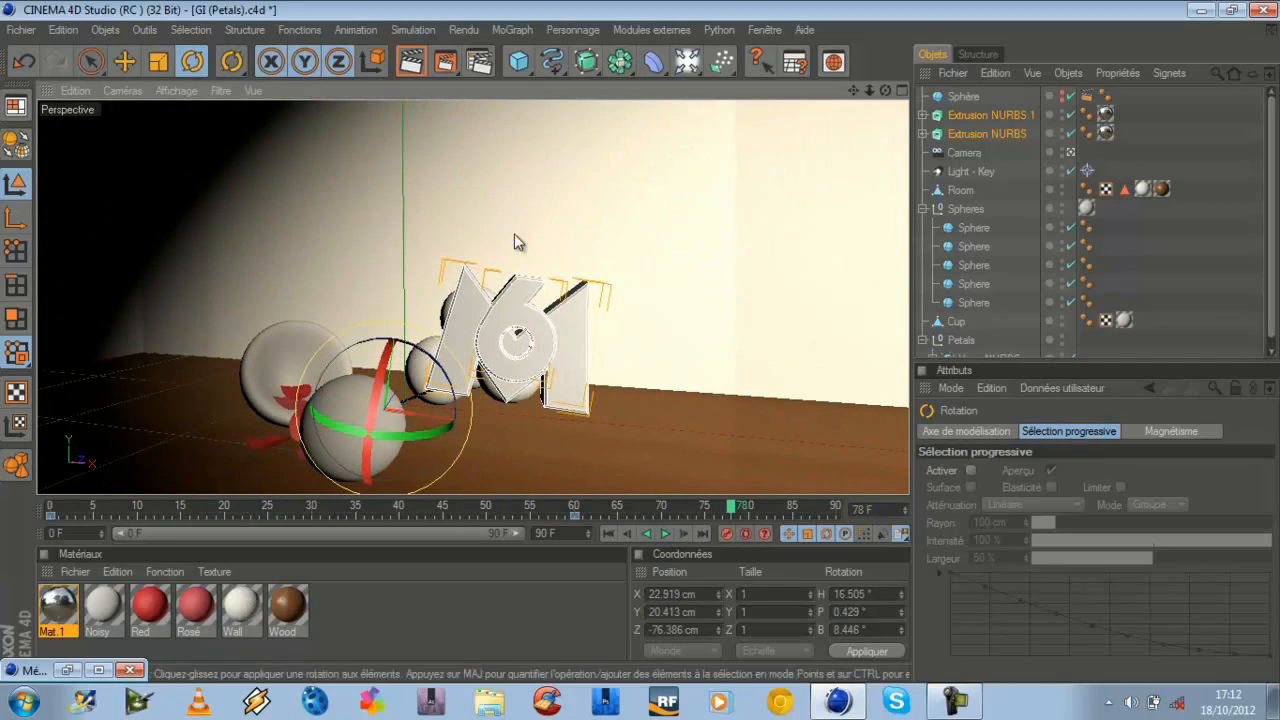
- Render the active view at frame 78 to check the logo's reflections in the petals scene
left_click(411, 62)
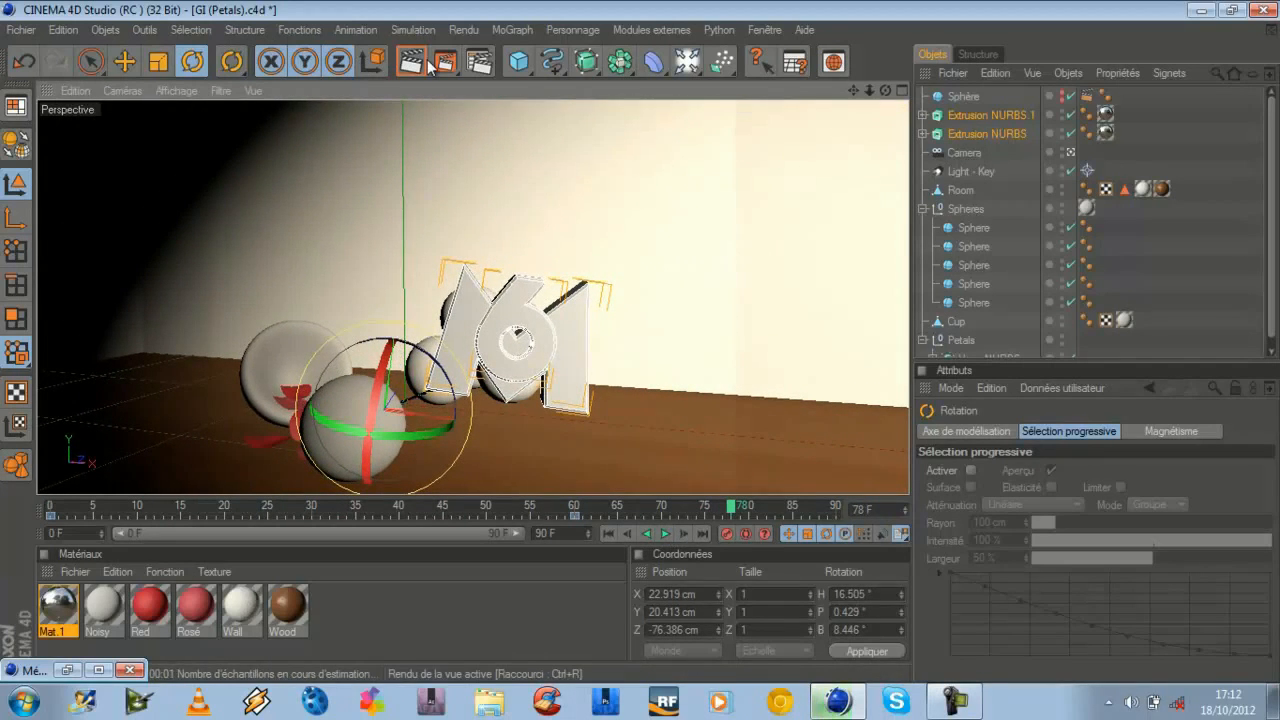
left_click(952, 704)
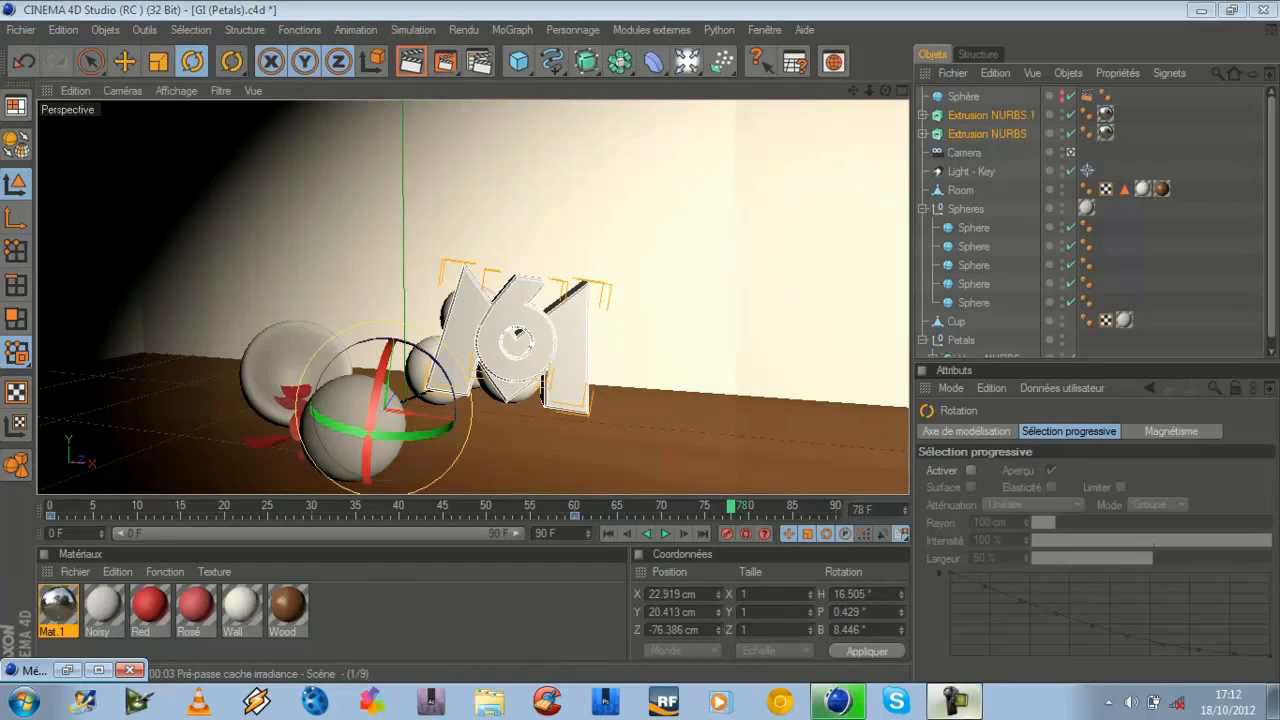
left_click(955, 704)
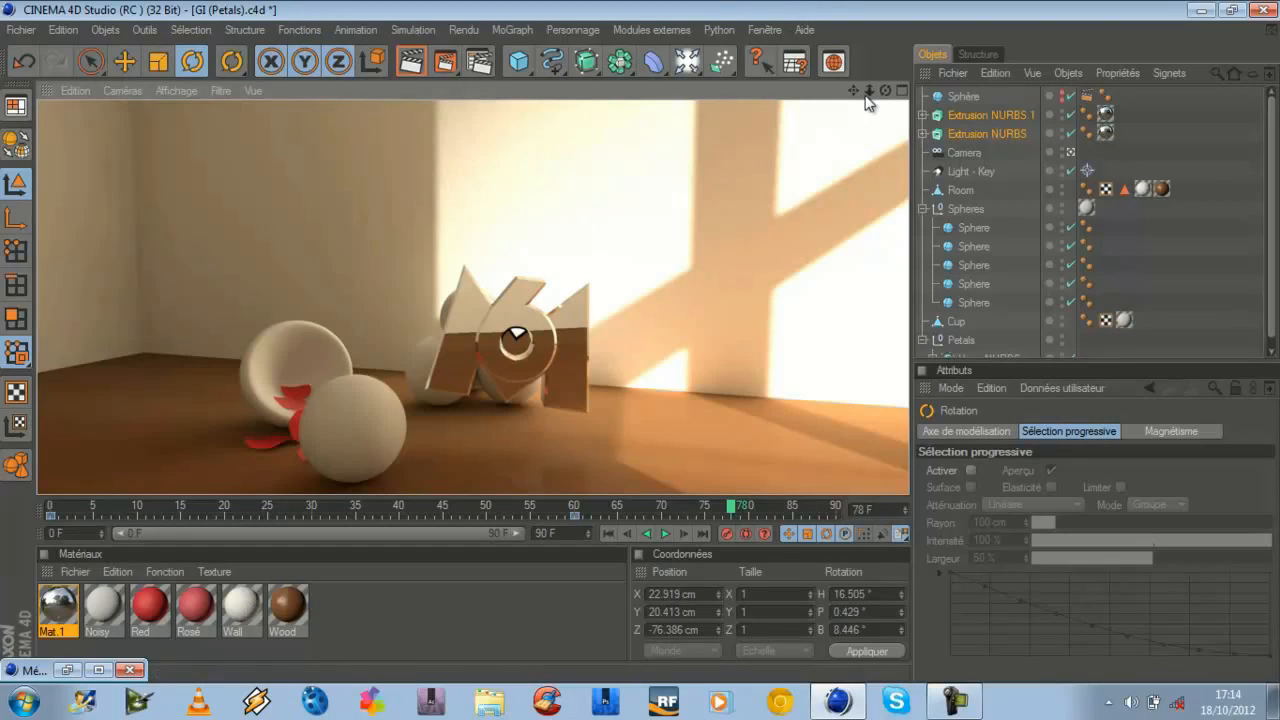
- Delete the logo's keyframe at frame 60 and scrub the timeline back to the start
left_click_drag(885, 92, 640, 349)
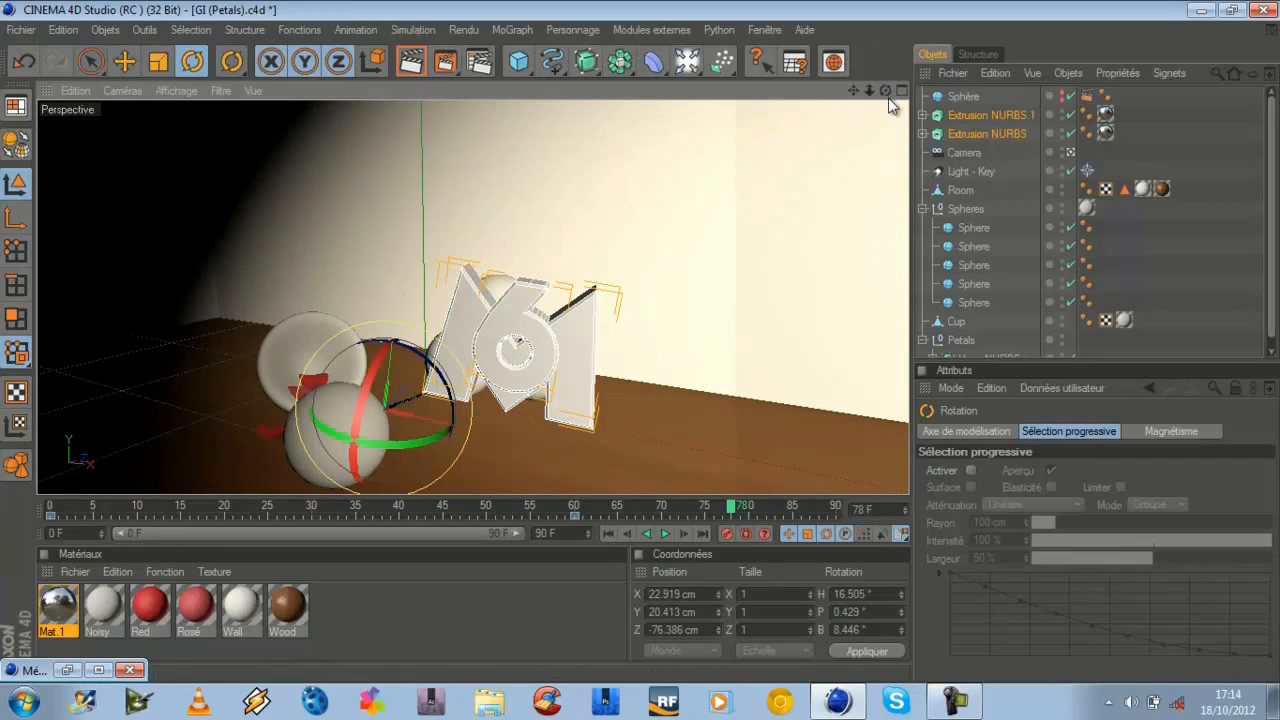
left_click_drag(885, 90, 820, 131)
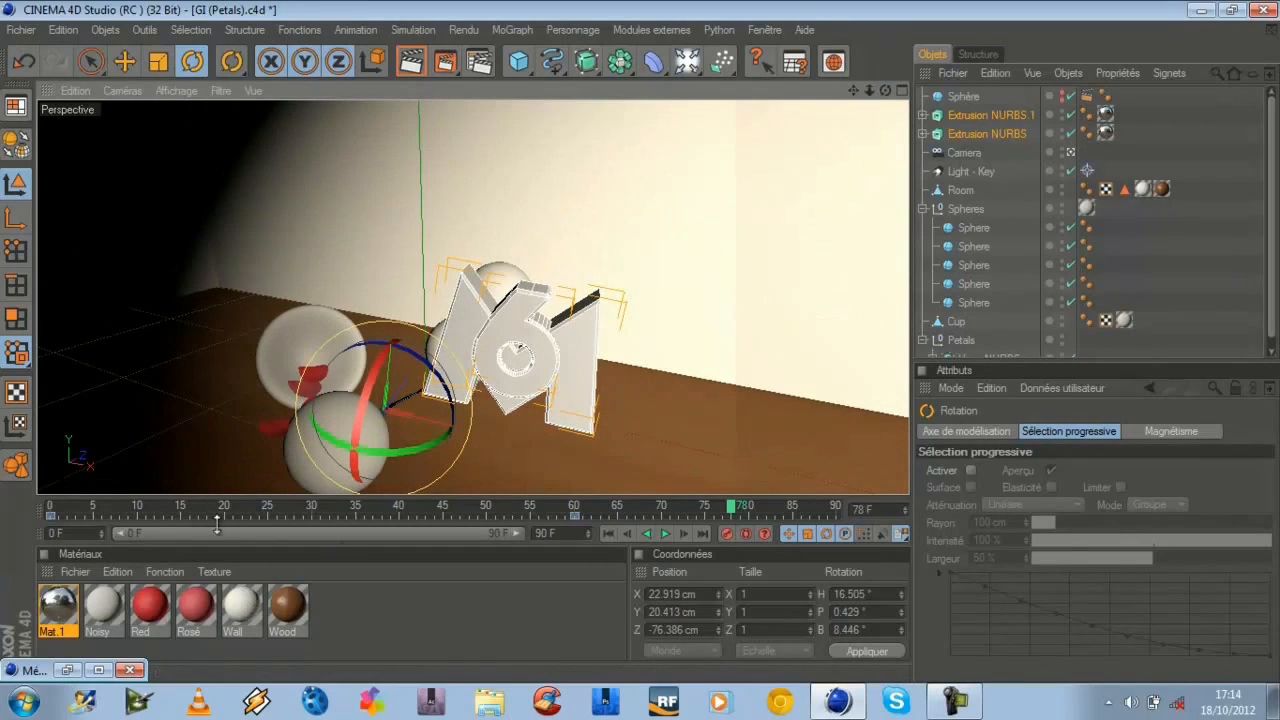
left_click(576, 511)
mouse_move(576, 511)
left_mouse_down()
mouse_move(137, 534)
mouse_move(594, 518)
left_mouse_up()
left_click(573, 517)
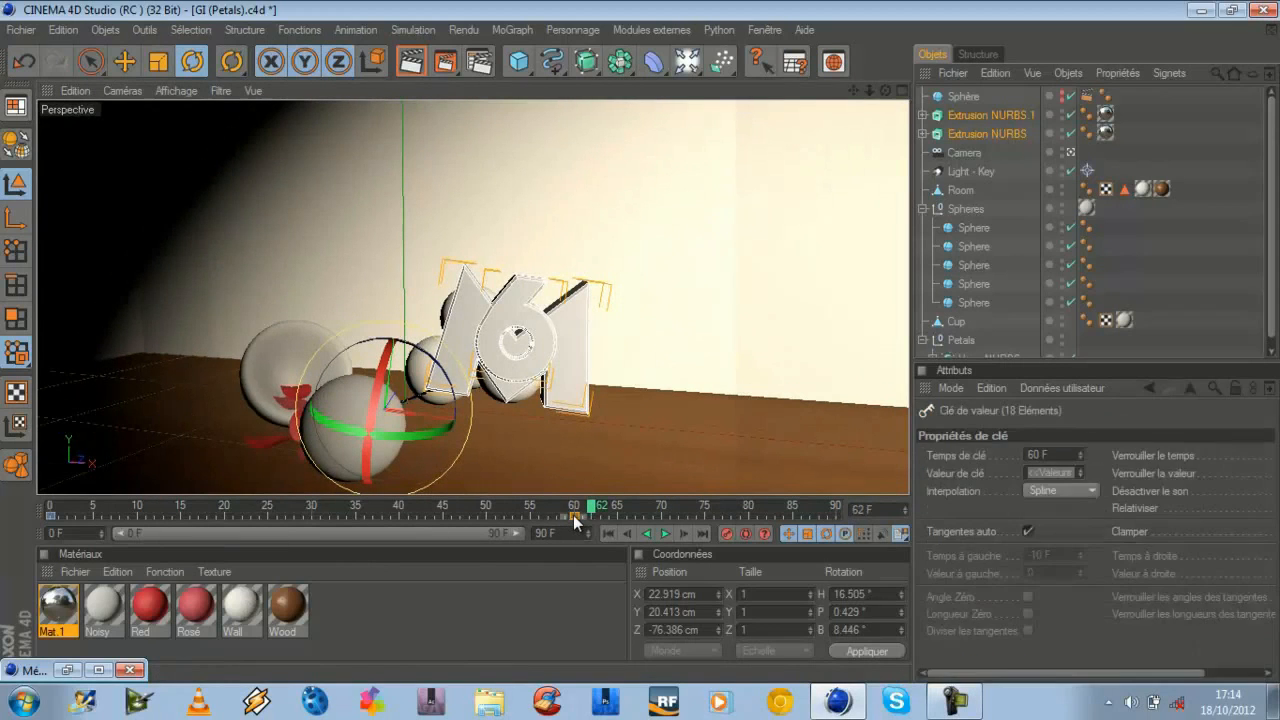
key("Delete")
left_click(55, 519)
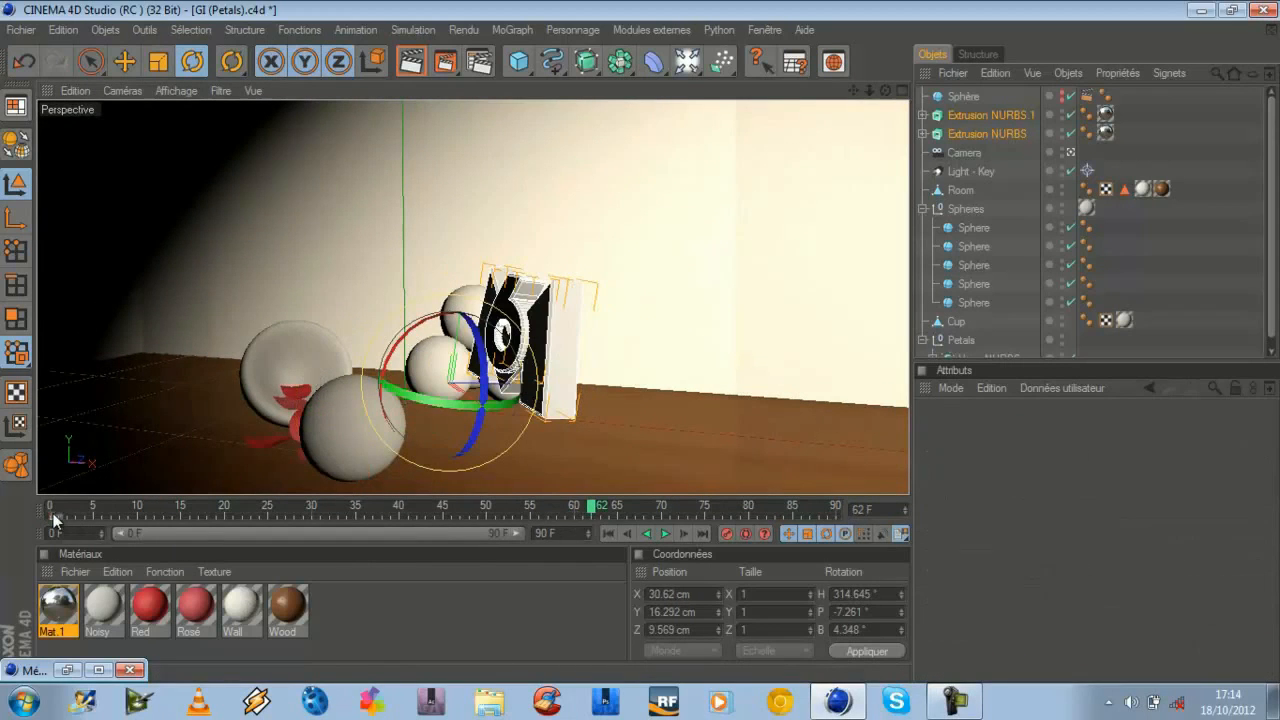
left_click_drag(594, 511, 0, 560)
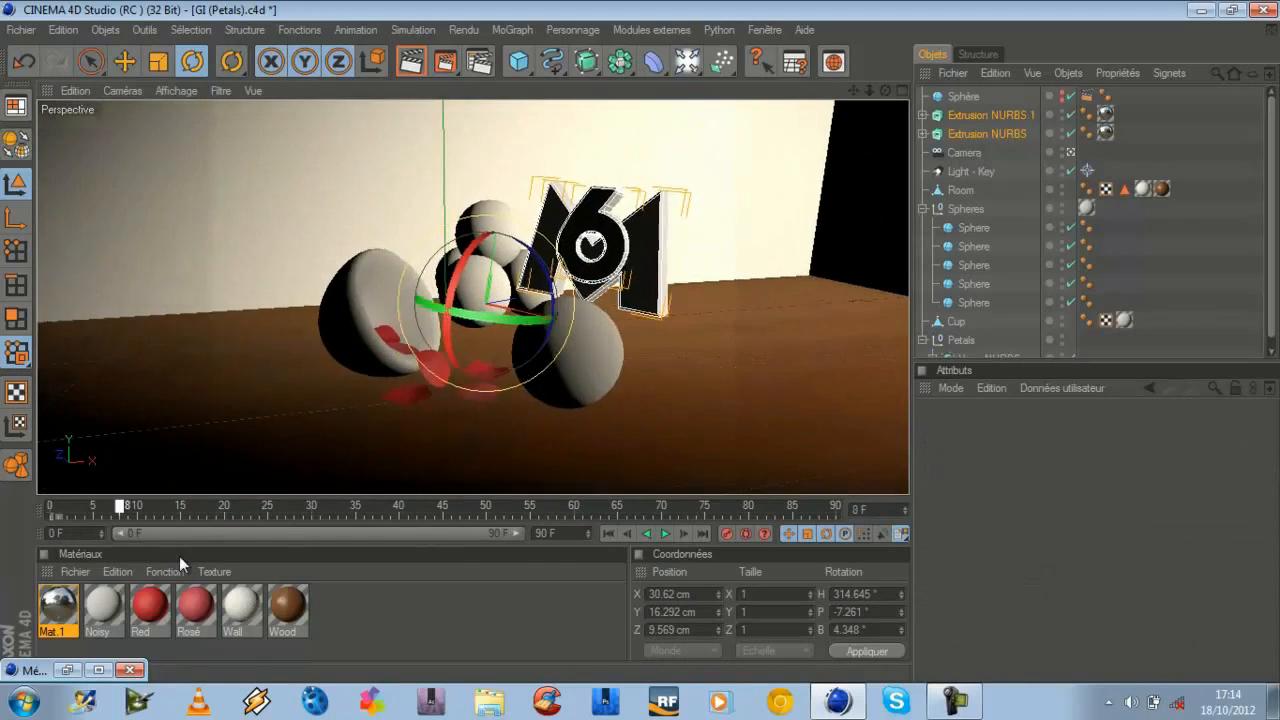
- At frame 57, rotate both Extrusion NURBS logo objects to about H 8°, P -1°, B 359°
left_click(547, 511)
left_click(548, 375)
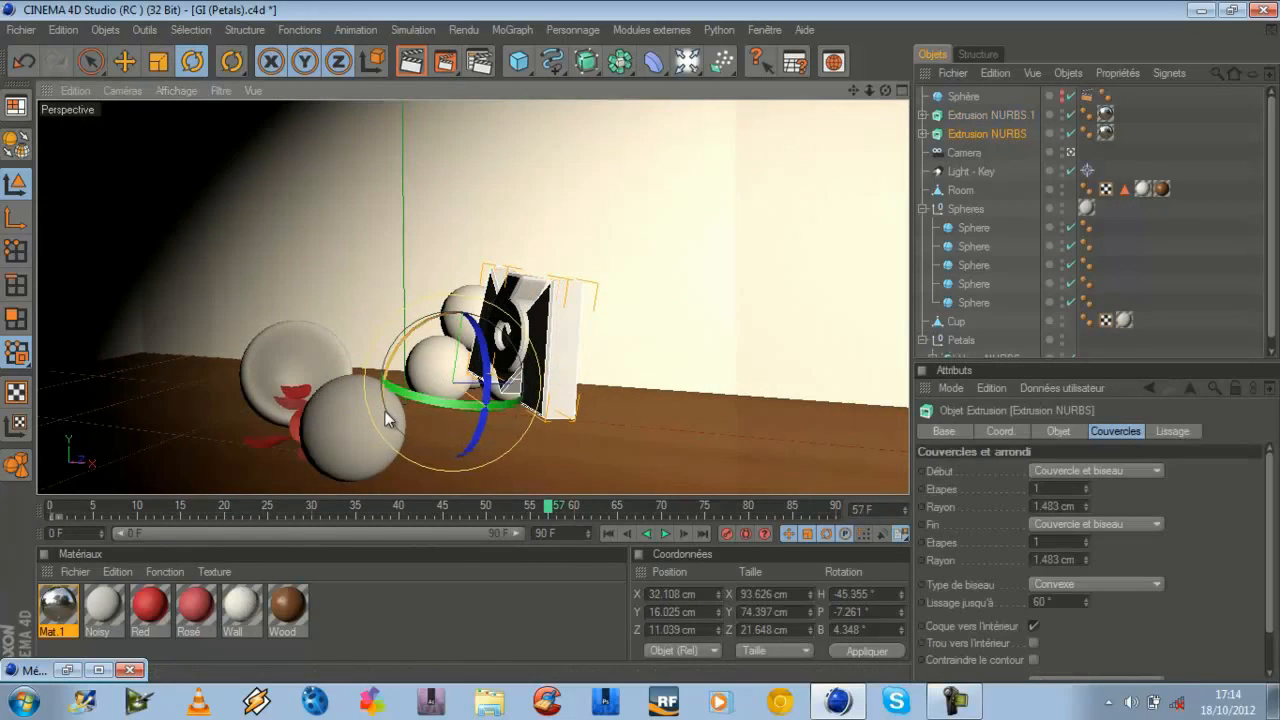
left_click_drag(408, 394, 441, 400)
key("ctrl+z")
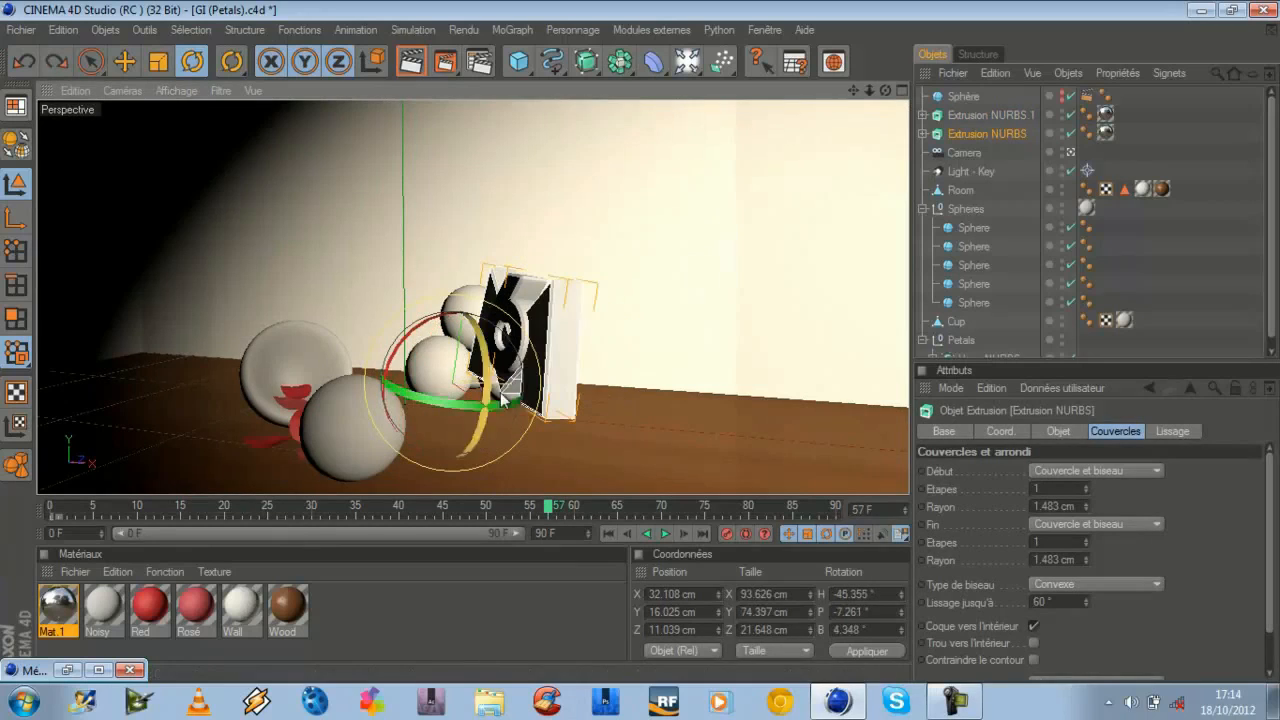
left_click(982, 114, "shift")
left_click_drag(445, 402, 516, 408)
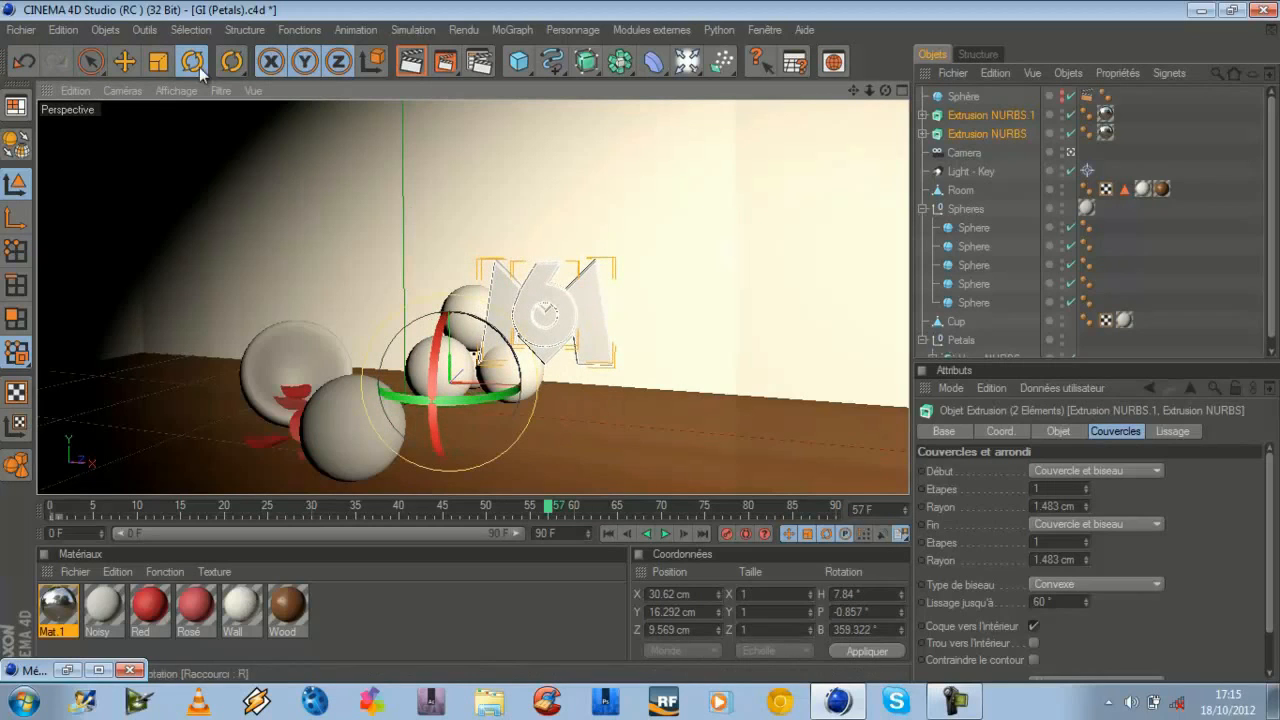
- Move the logo above the stacked spheres to about X 25, Y 80, Z 10 cm and adjust its bank to about 0°
key("e")
left_click_drag(575, 352, 641, 344)
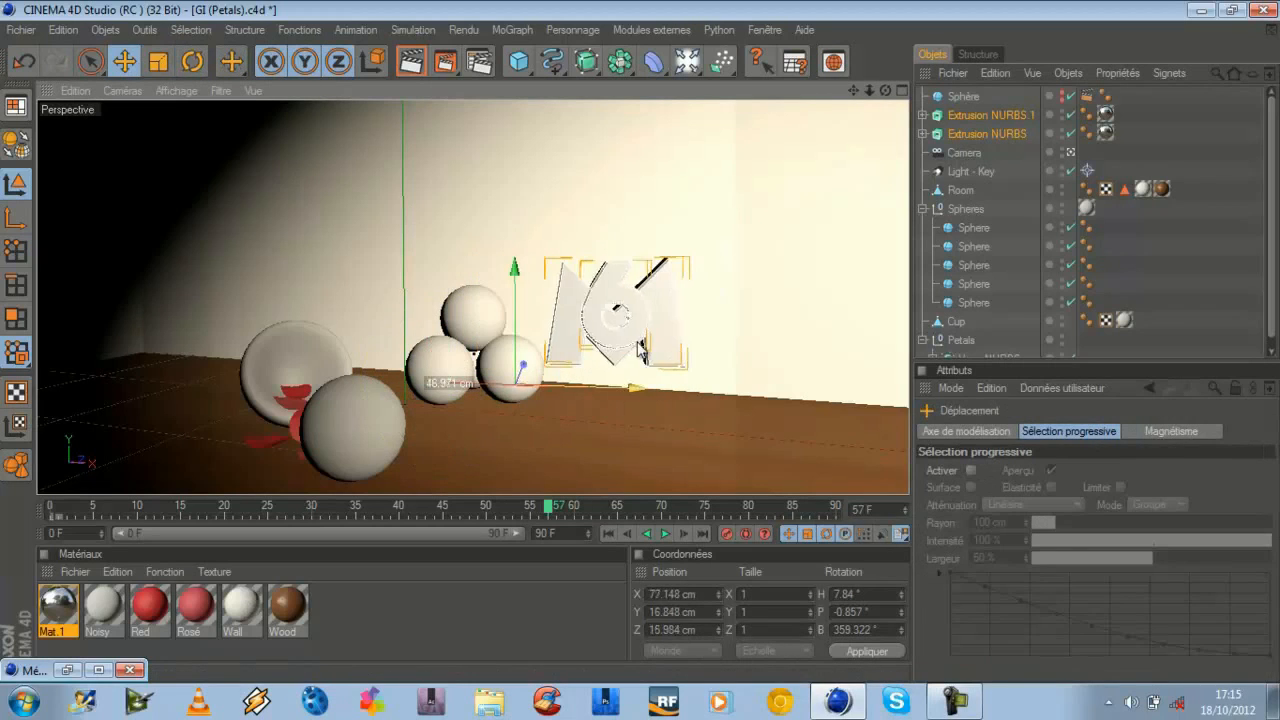
left_click_drag(519, 266, 516, 175)
left_click_drag(577, 302, 507, 277)
key("r")
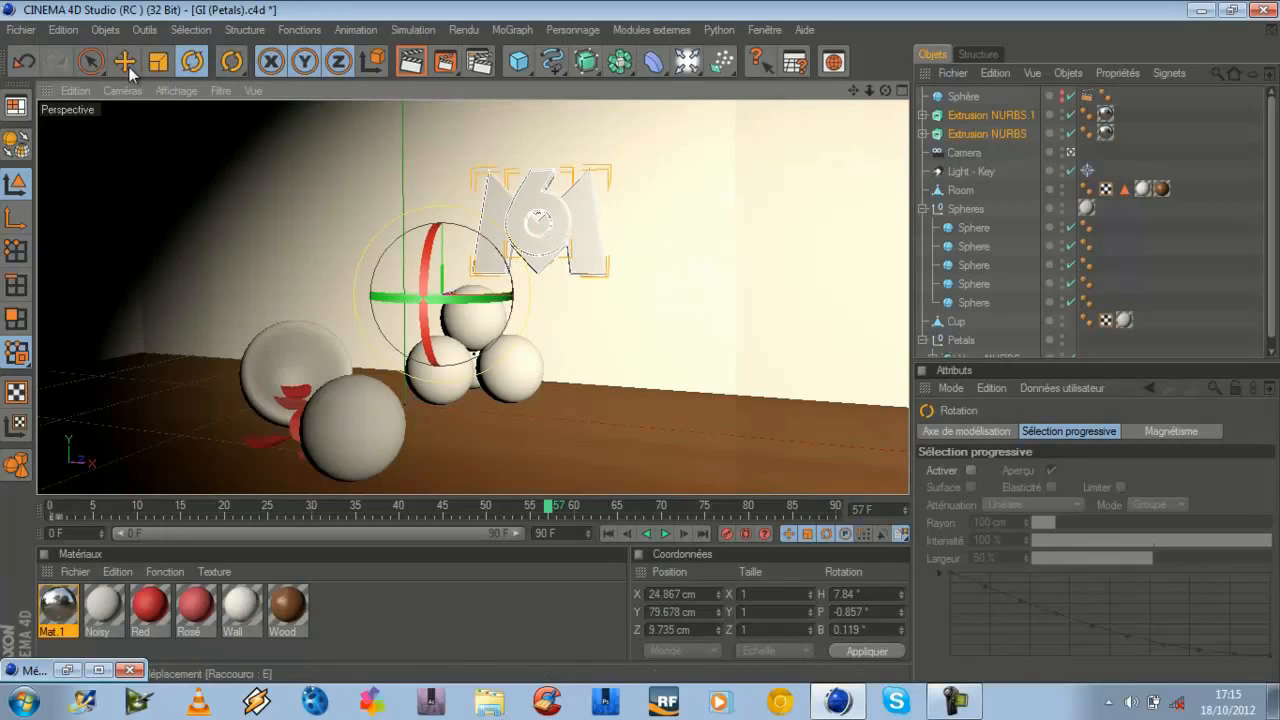
left_click(126, 63)
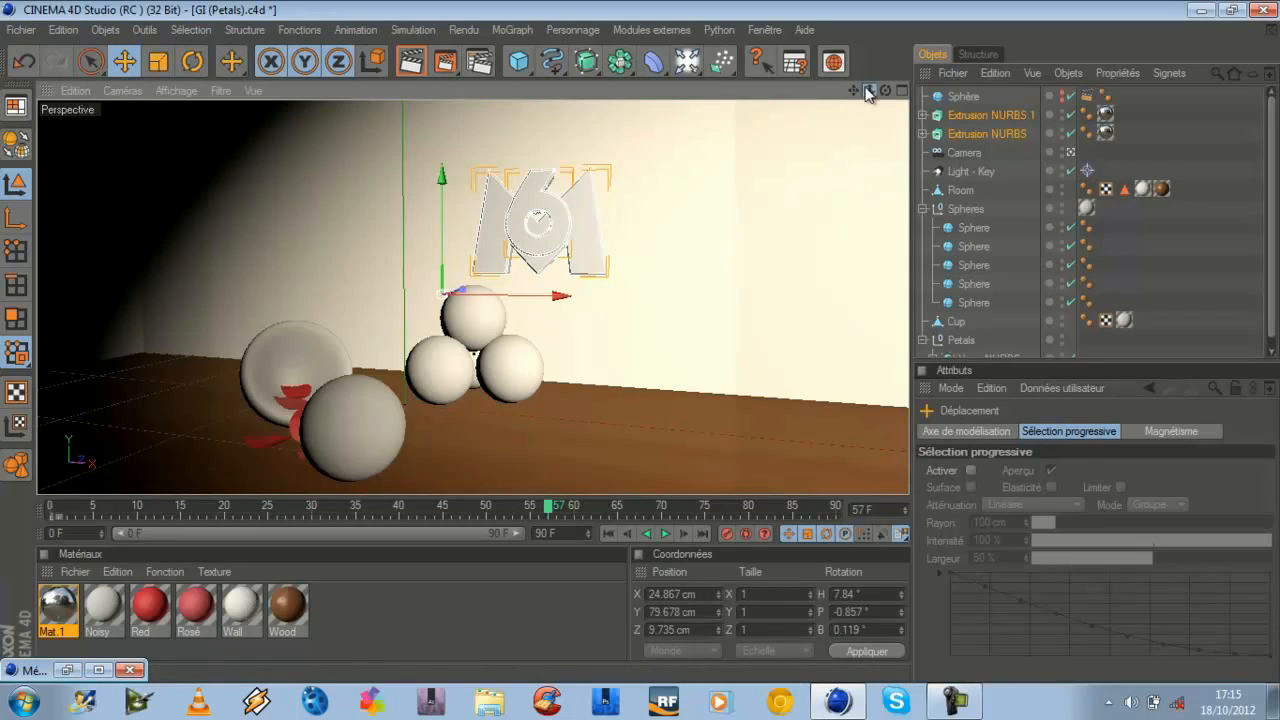
- Select both Extrusion NURBS logo objects and move them together to about X 49, Y 81, Z 13 cm, above the stacked spheres
left_click_drag(869, 91, 766, 91)
left_click_drag(871, 86, 639, 342)
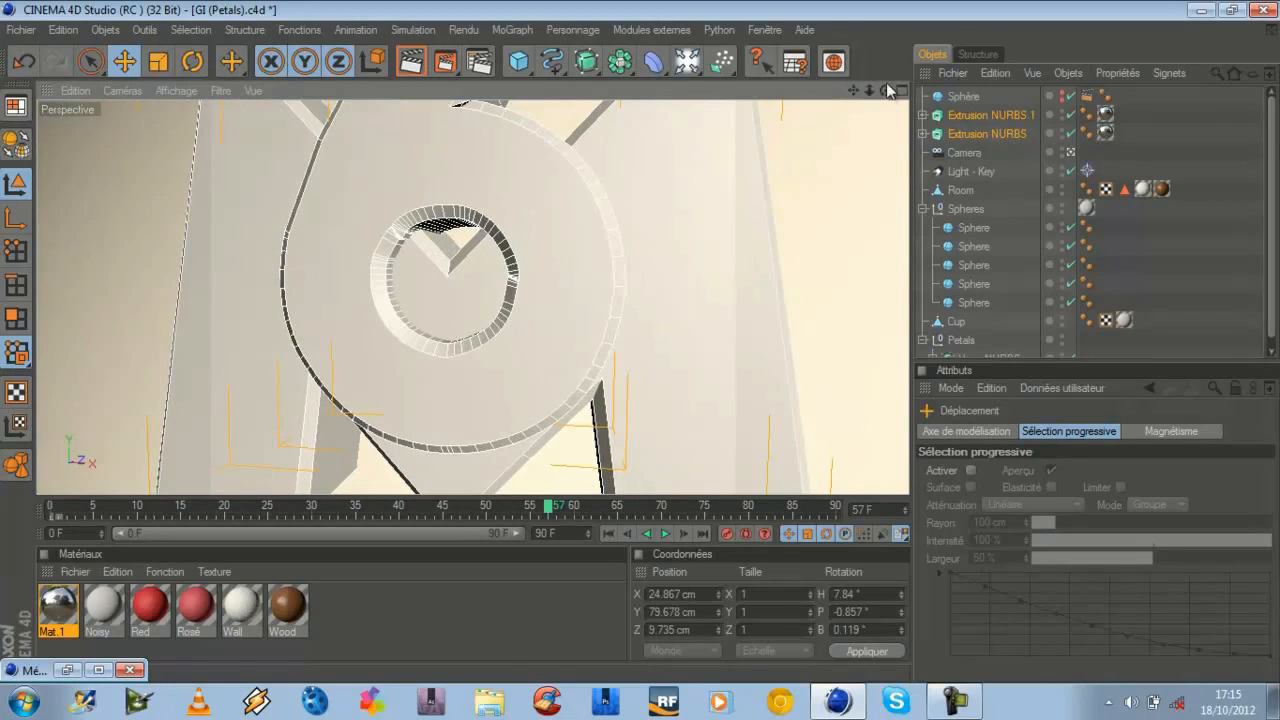
left_click_drag(867, 95, 645, 347)
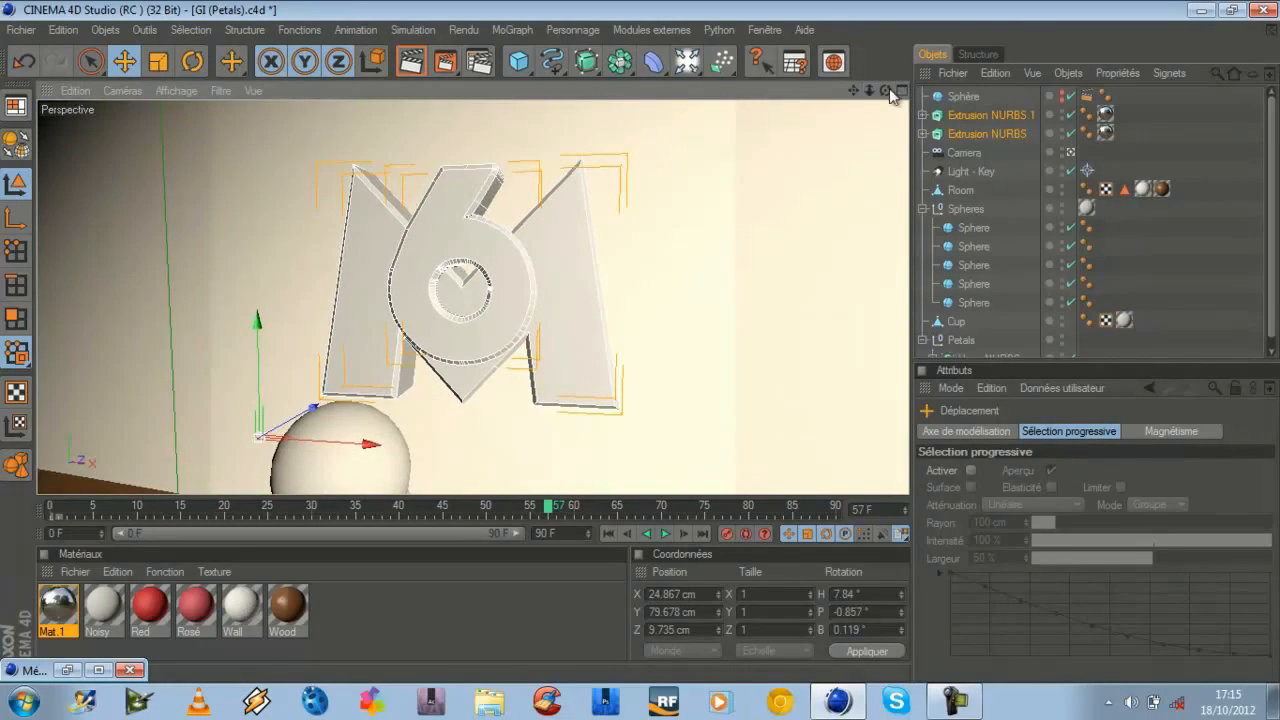
left_click_drag(886, 91, 646, 349)
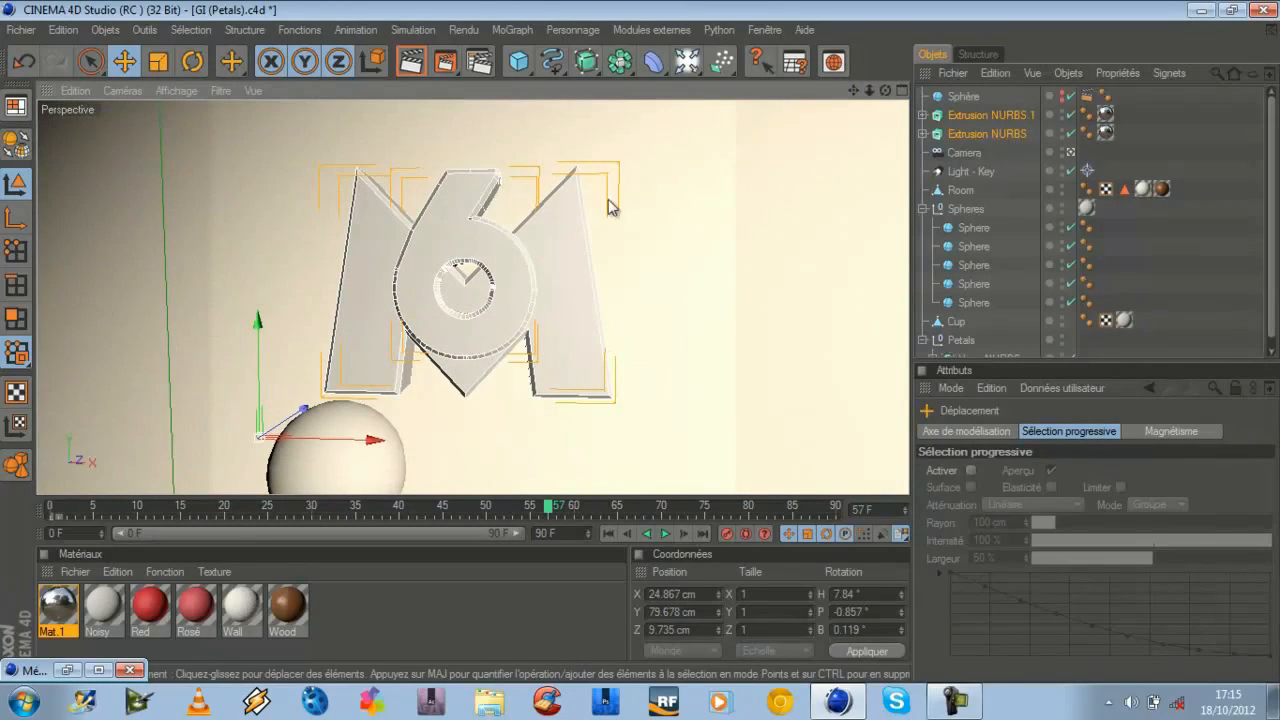
left_click(367, 258)
left_click(1001, 114)
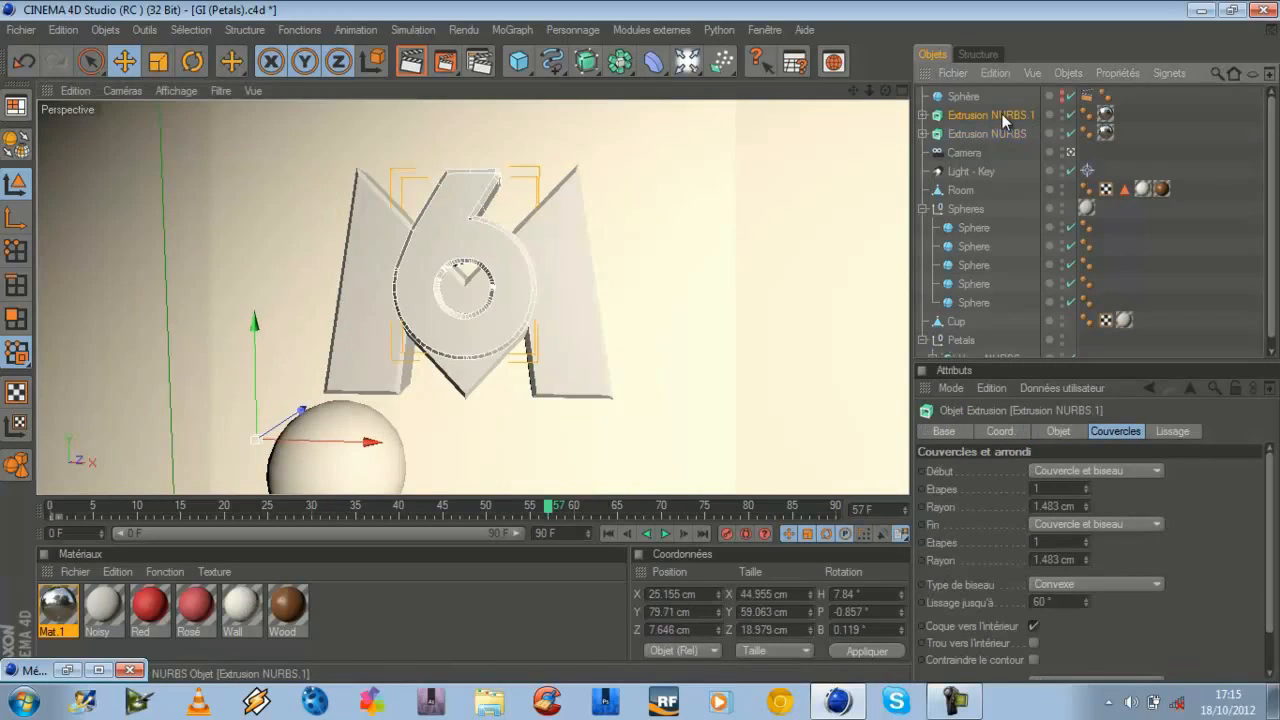
left_click(976, 134, "ctrl")
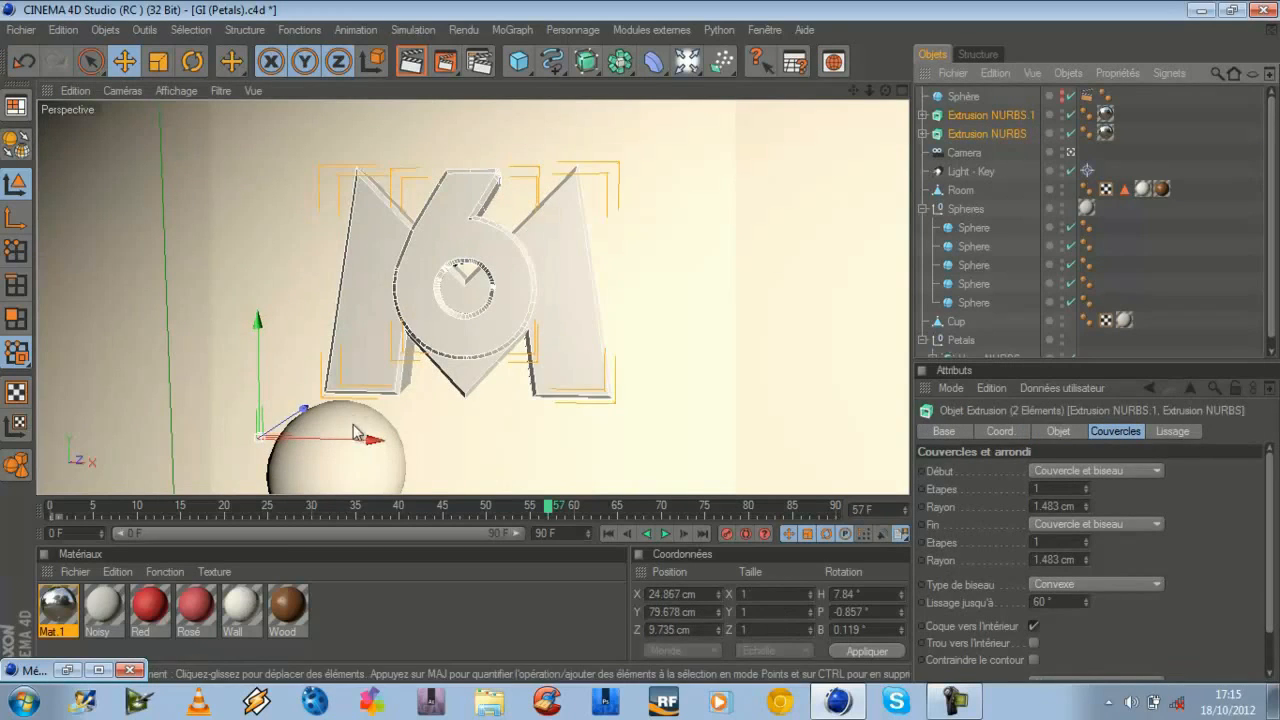
left_click_drag(365, 438, 674, 350)
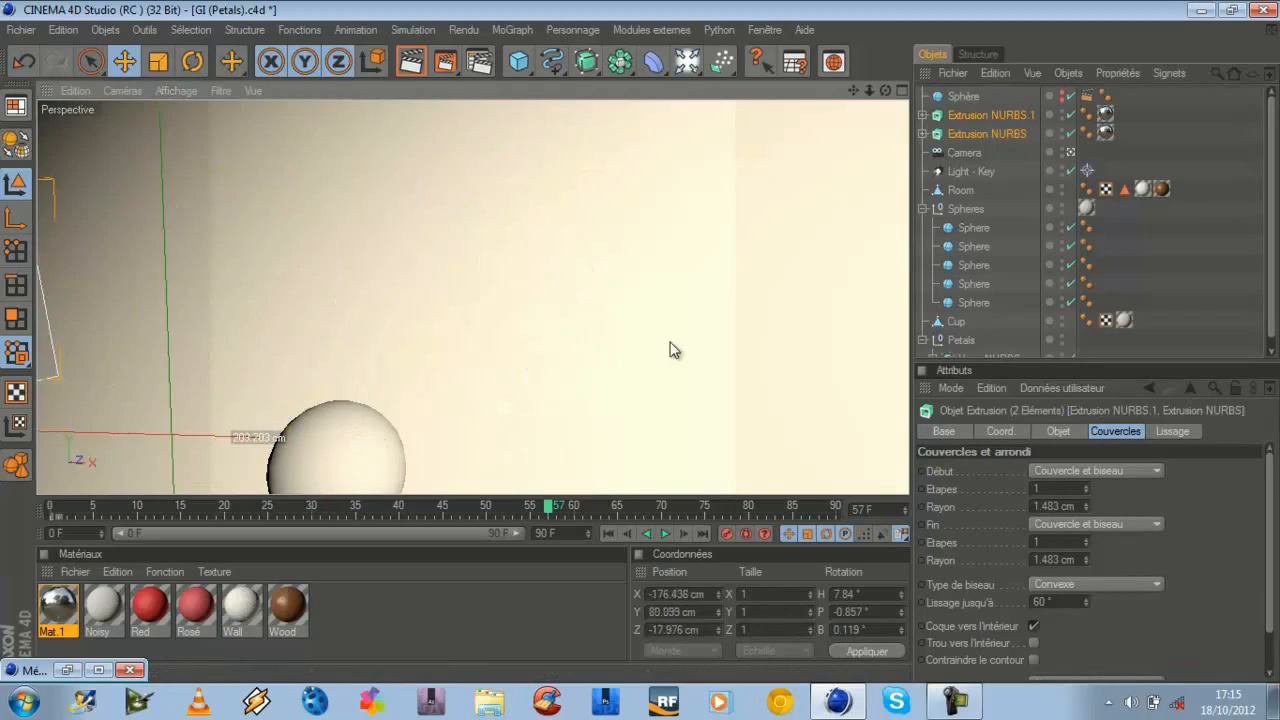
key("ctrl+z")
mouse_move(293, 326)
left_mouse_down()
mouse_move(645, 351)
mouse_move(640, 331)
mouse_move(640, 342)
mouse_move(293, 314)
left_mouse_up()
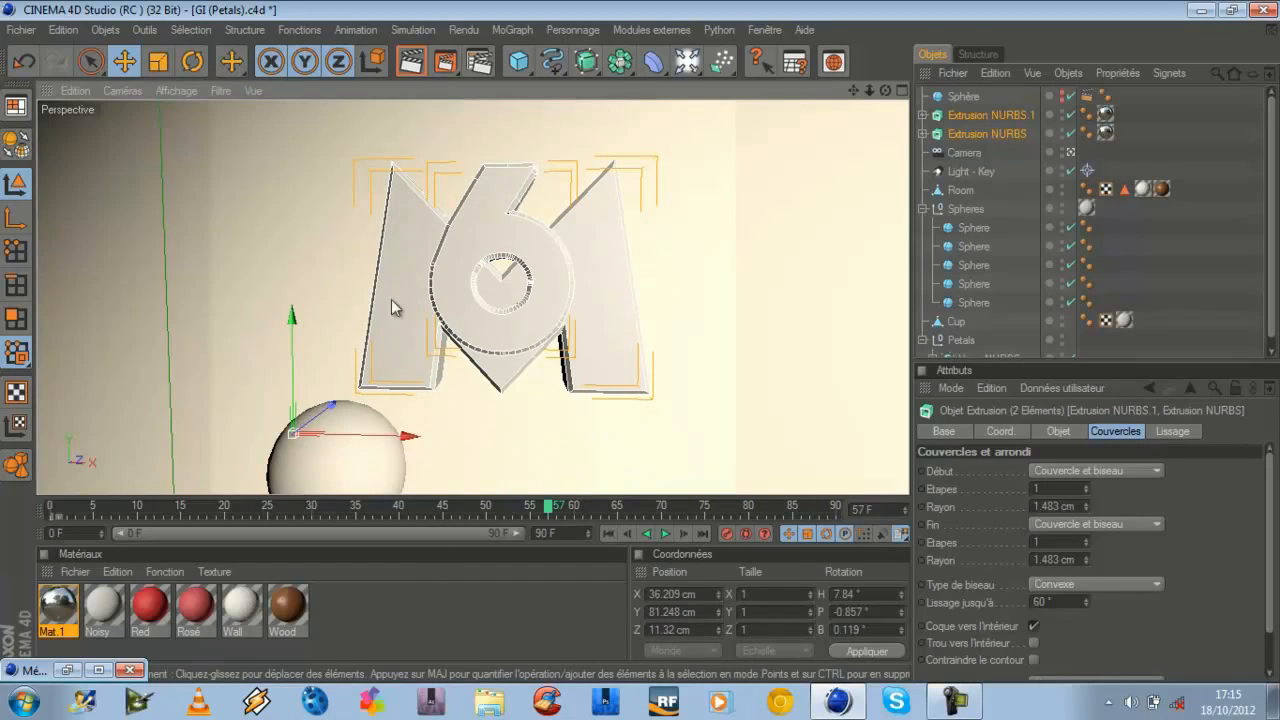
left_click_drag(405, 436, 647, 349)
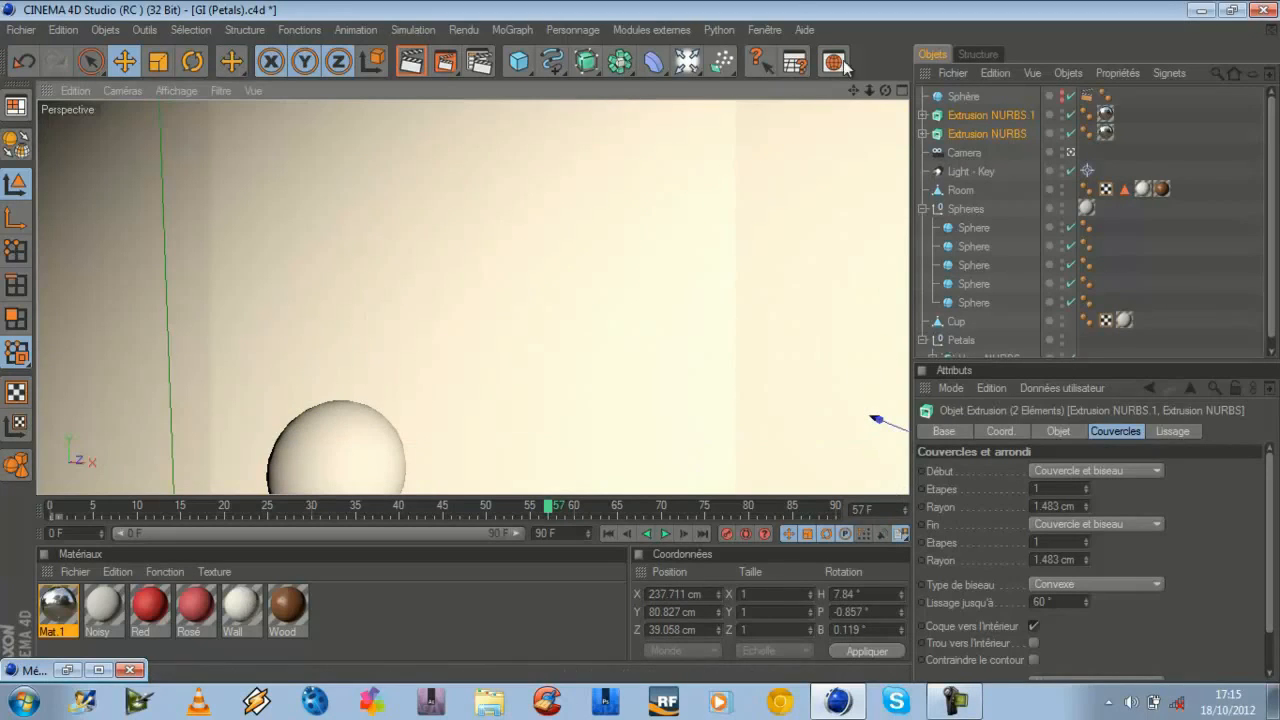
left_click_drag(870, 91, 641, 352)
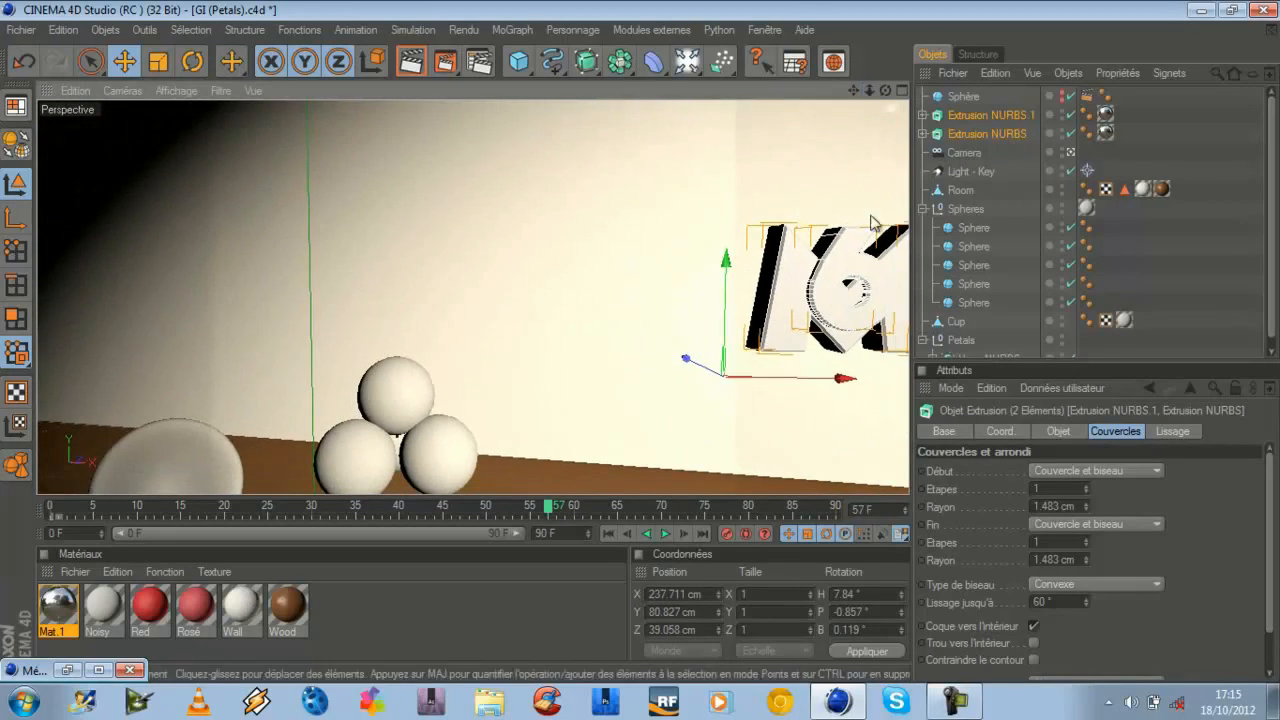
left_click_drag(848, 380, 643, 351)
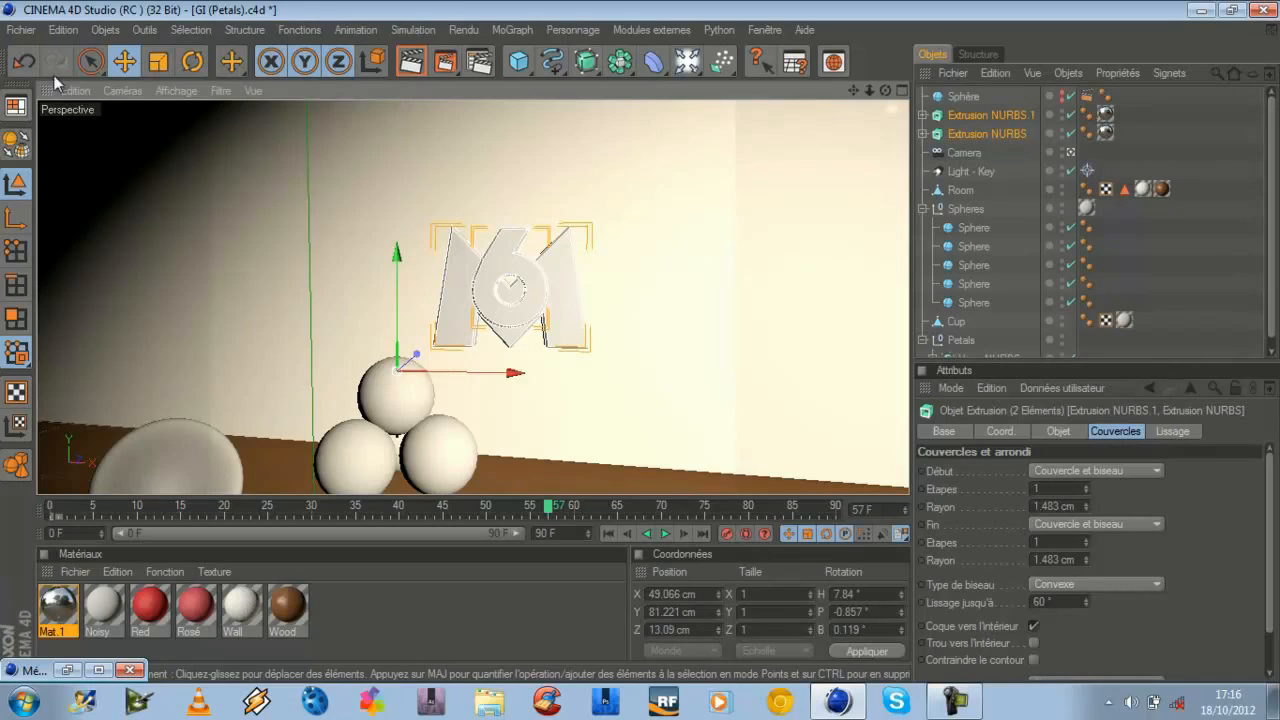
- Rotate both logo objects to about H 30°, P -0.5°, B 1°
left_click(190, 62)
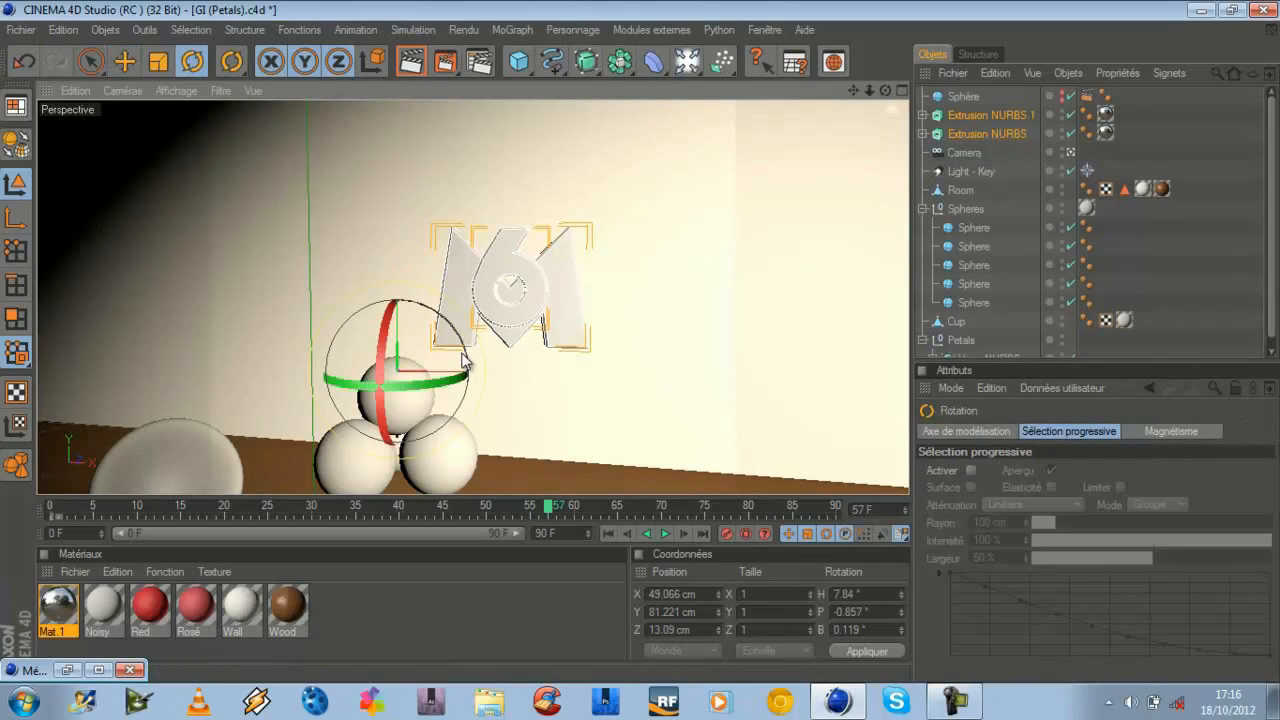
left_click_drag(463, 362, 470, 356)
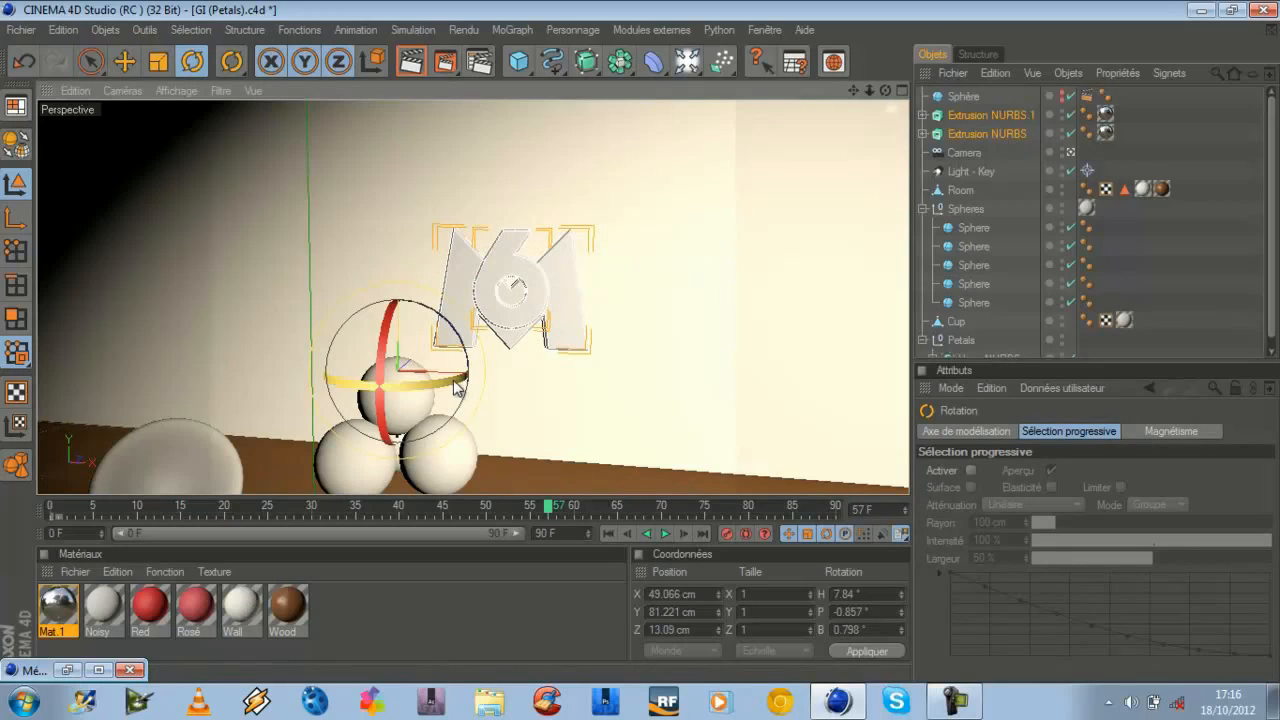
left_click_drag(456, 383, 524, 377)
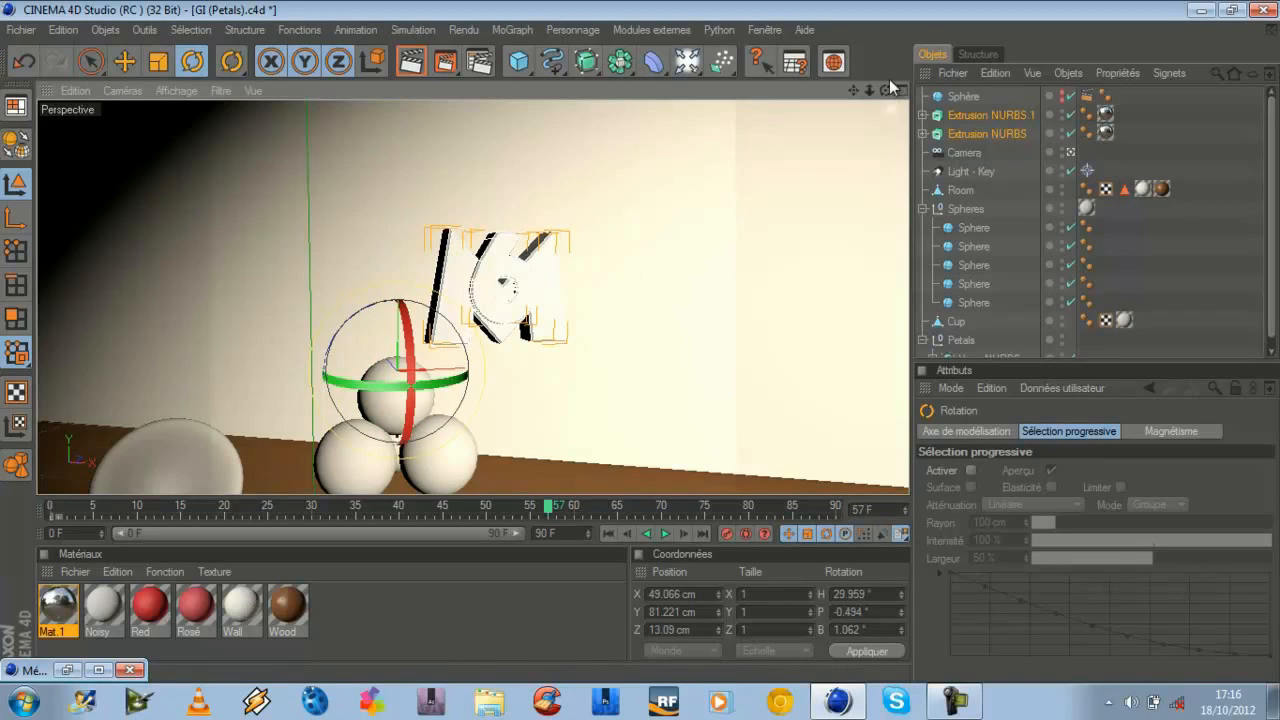
left_click_drag(869, 90, 645, 350)
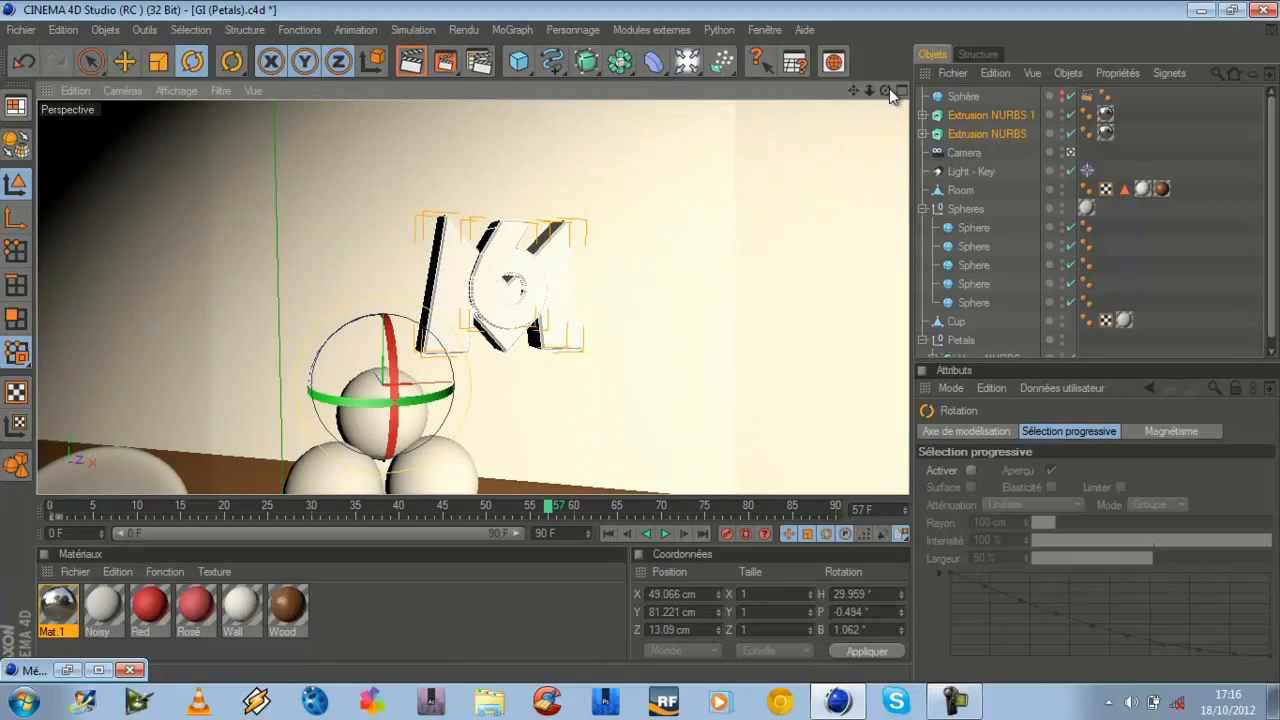
left_click_drag(641, 349, 642, 350)
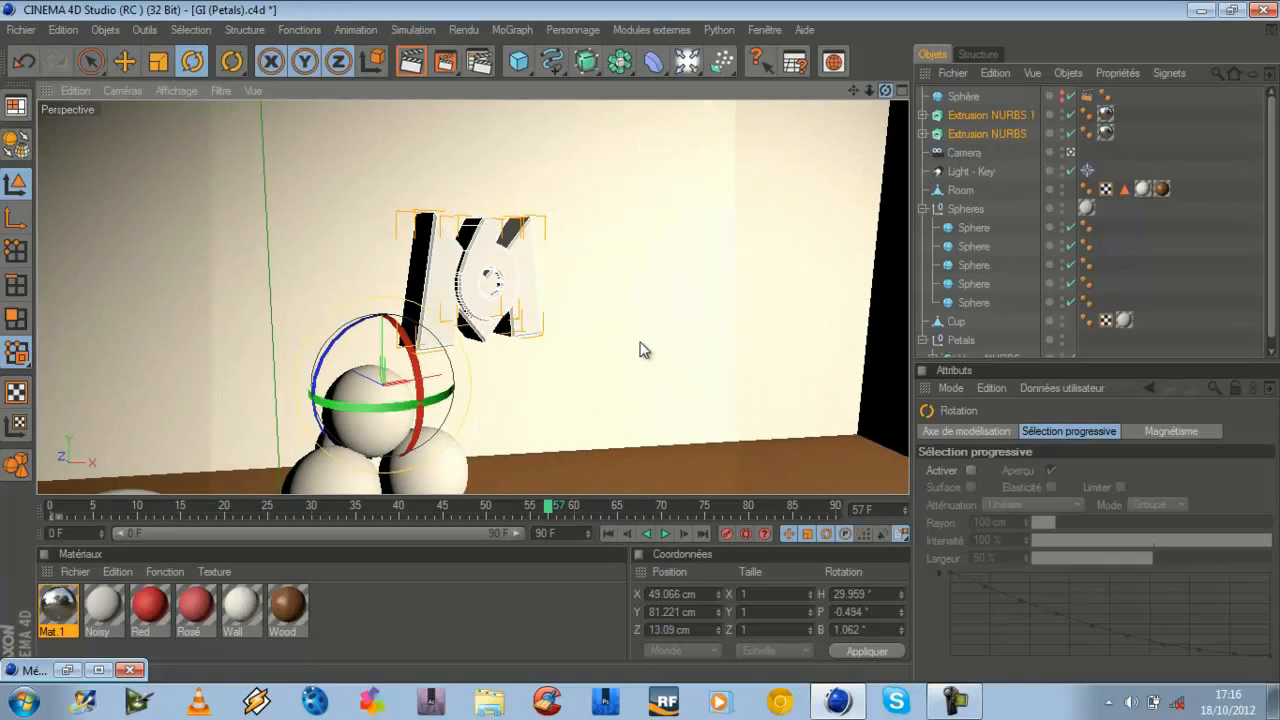
left_click_drag(640, 342, 639, 342)
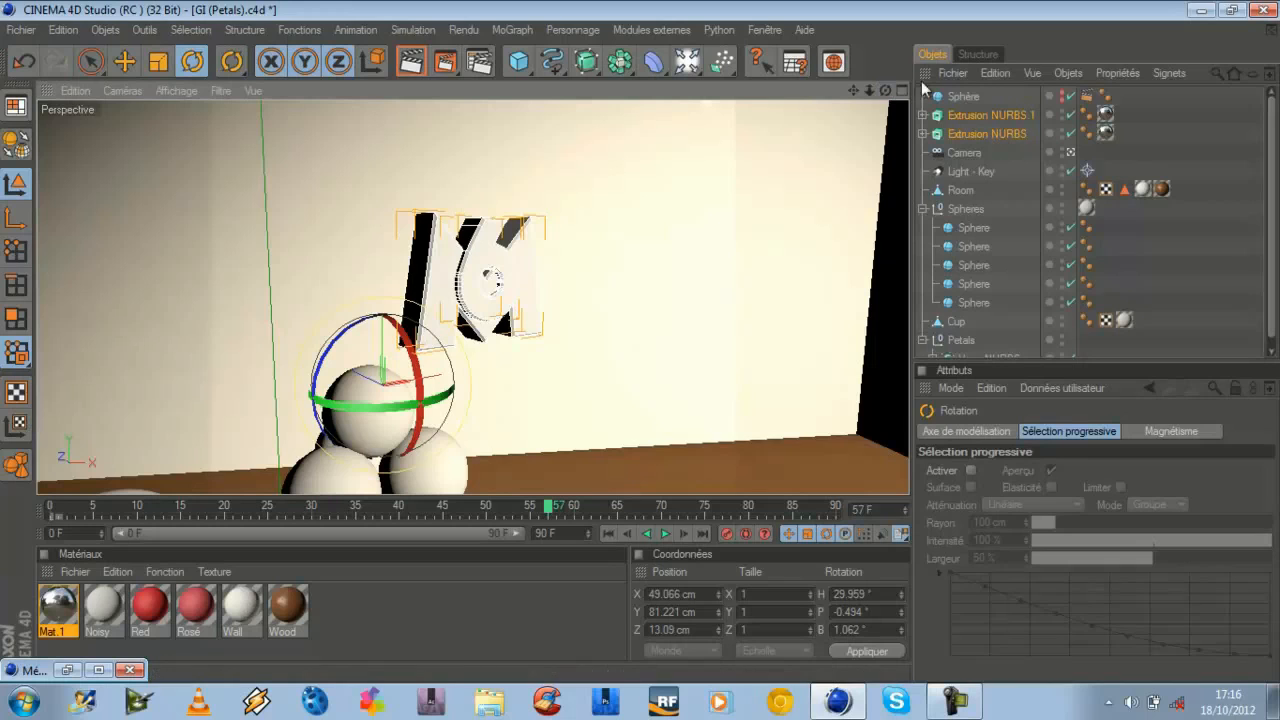
left_click_drag(886, 90, 643, 349)
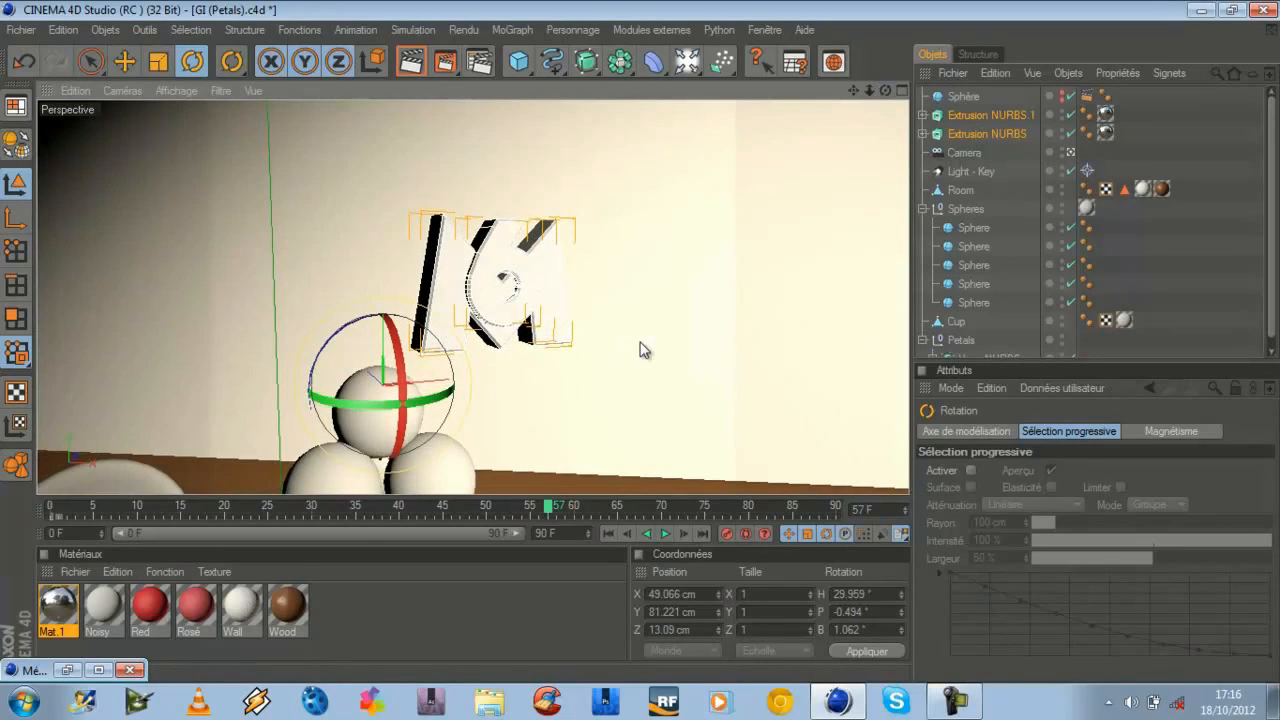